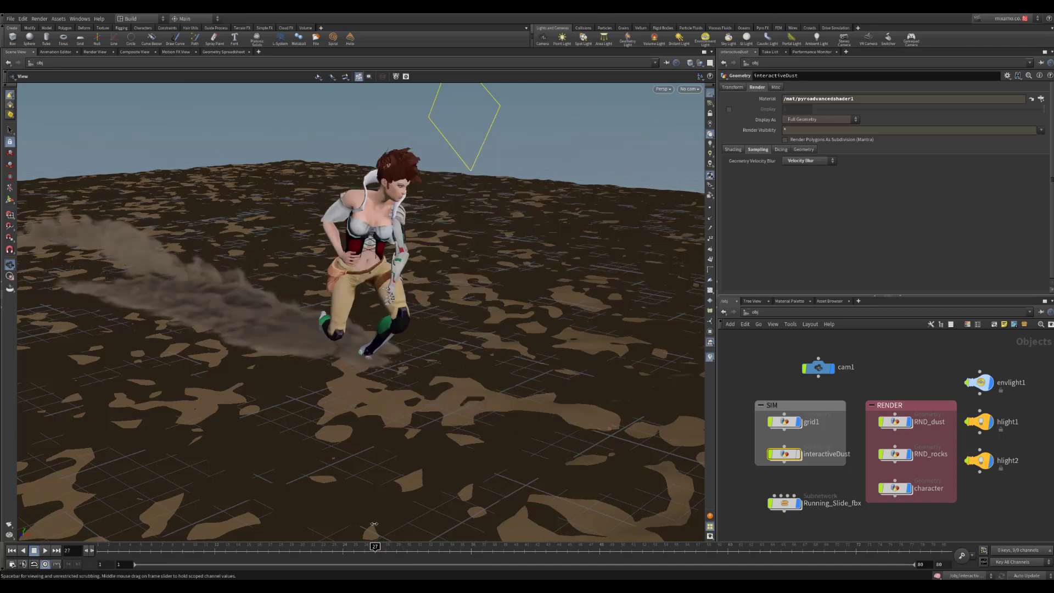
- Open the node network of the interactiveDust geometry object in the SIM group
middle_click_drag(823, 442, 829, 419)
left_click(783, 432)
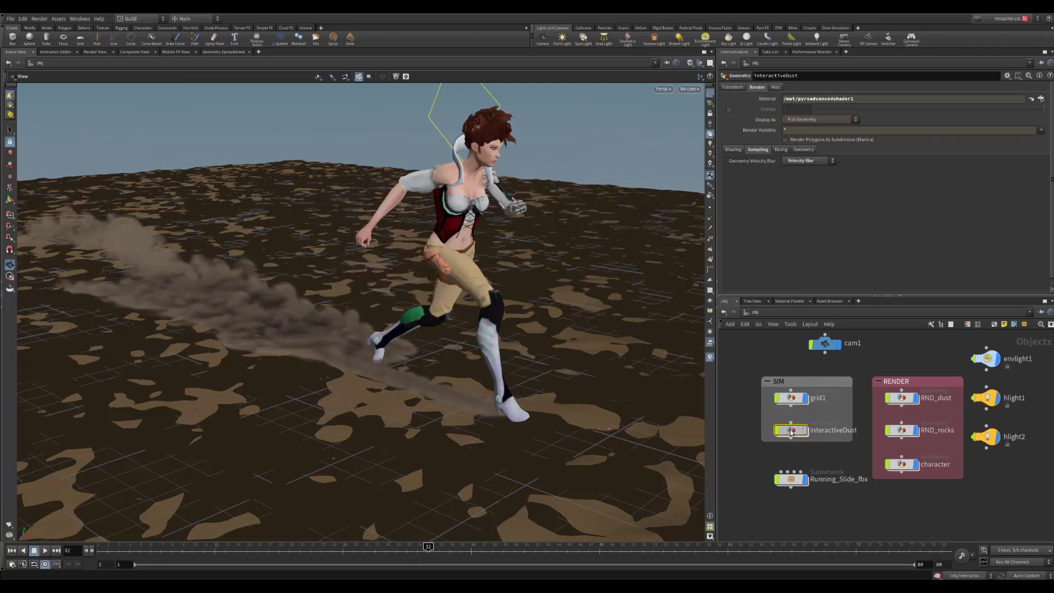
double_click(783, 432)
middle_click_drag(885, 397, 888, 369)
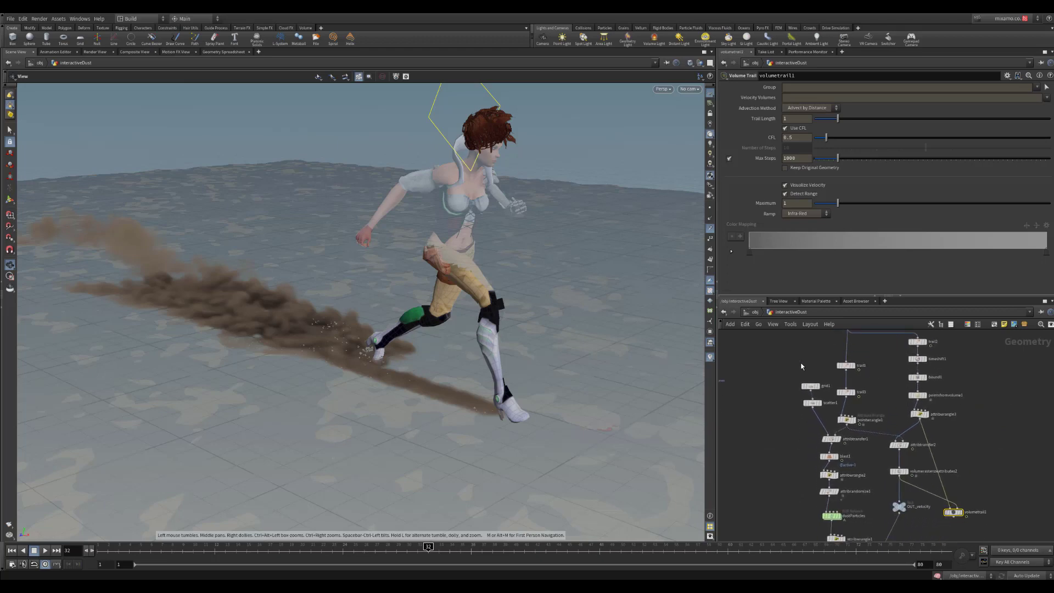
- Look over the interactiveDust network, from the ROCKS group back to the object_merge1 node that starts the dust setup
middle_click_drag(319, 328, 371, 334)
scroll(756, 475, "down", 3)
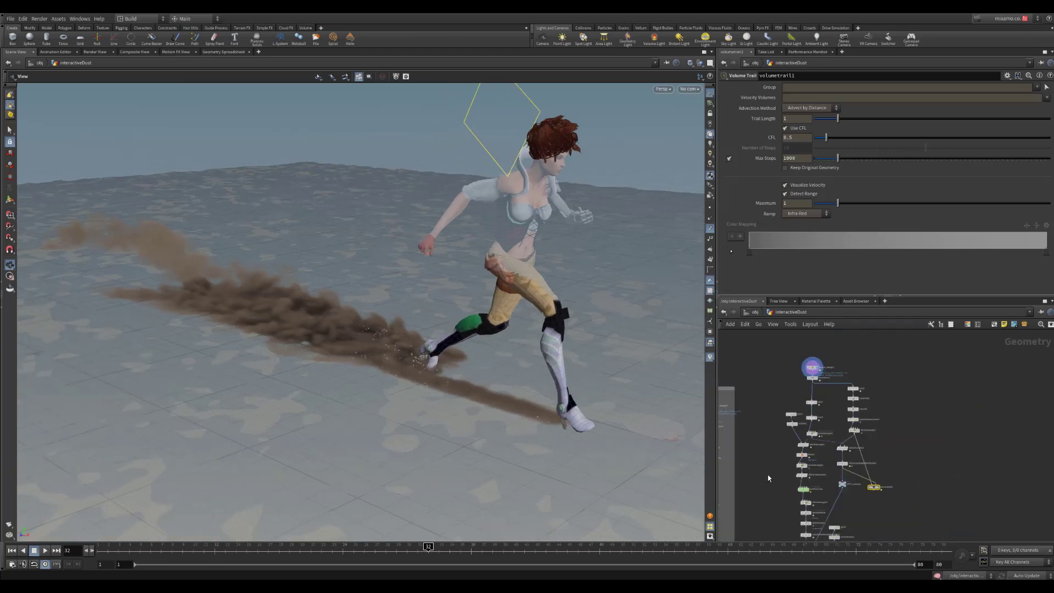
middle_click_drag(769, 478, 935, 465)
scroll(844, 374, "up", 4)
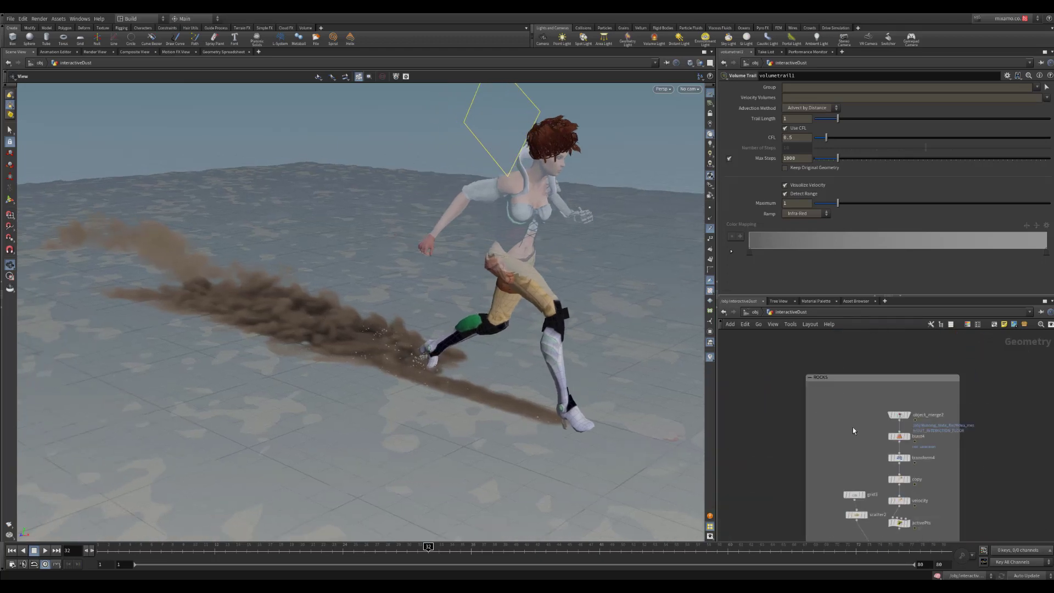
middle_click_drag(1006, 506, 823, 445)
scroll(974, 380, "down", 2)
middle_click_drag(974, 380, 906, 489)
scroll(889, 396, "up", 4)
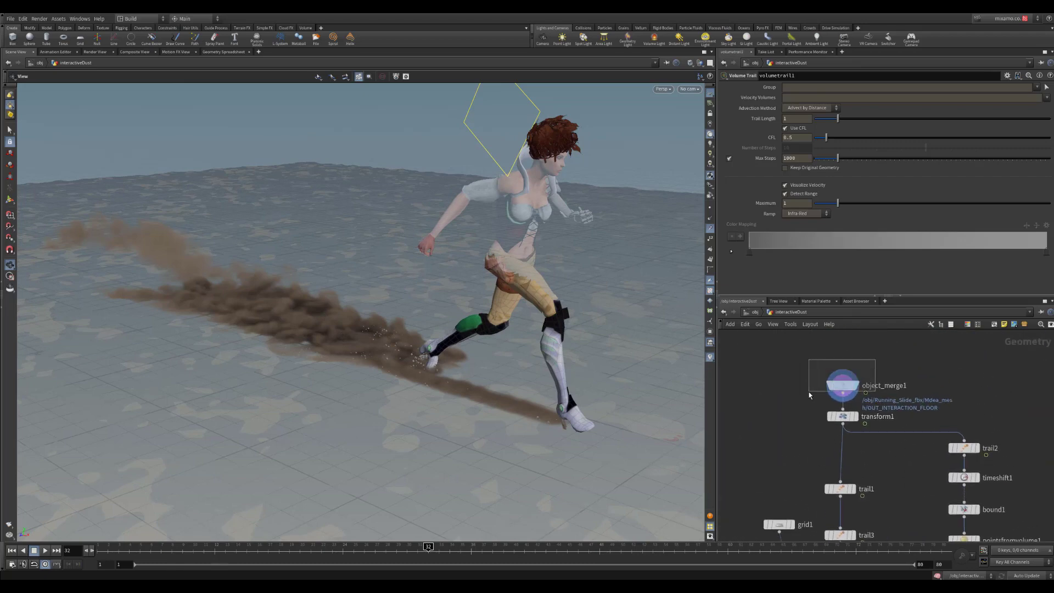
- Select object_merge1 and examine the imported interaction geometry around the character's legs in the viewport
left_click(842, 384)
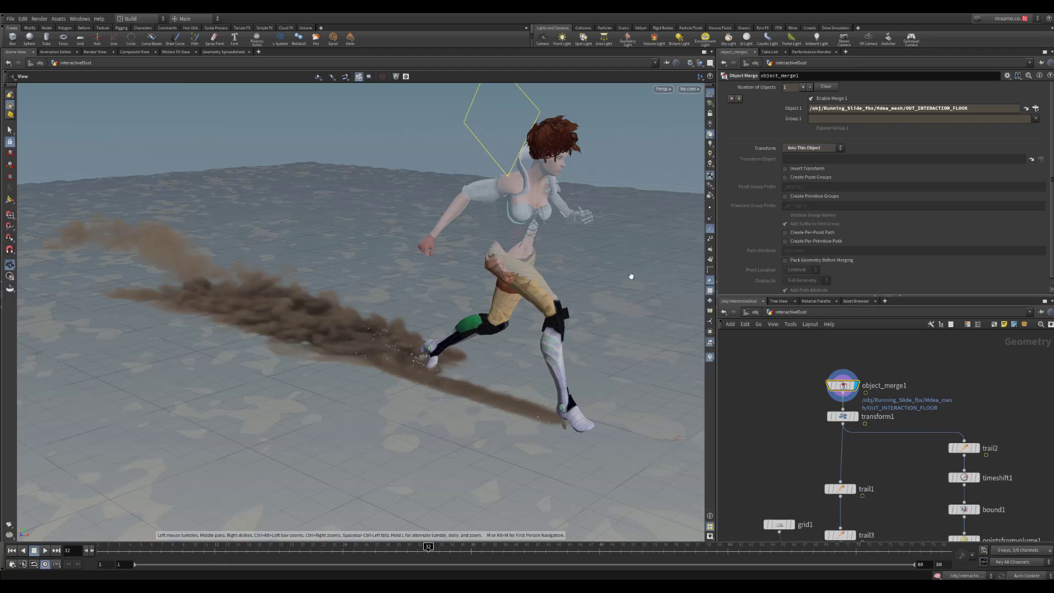
right_click_drag(631, 276, 615, 296)
mouse_move(615, 296)
left_mouse_down()
mouse_move(600, 285)
mouse_move(623, 286)
left_mouse_up()
mouse_move(543, 293)
left_mouse_down()
mouse_move(586, 320)
mouse_move(536, 286)
left_mouse_up()
left_click_drag(608, 386, 527, 245)
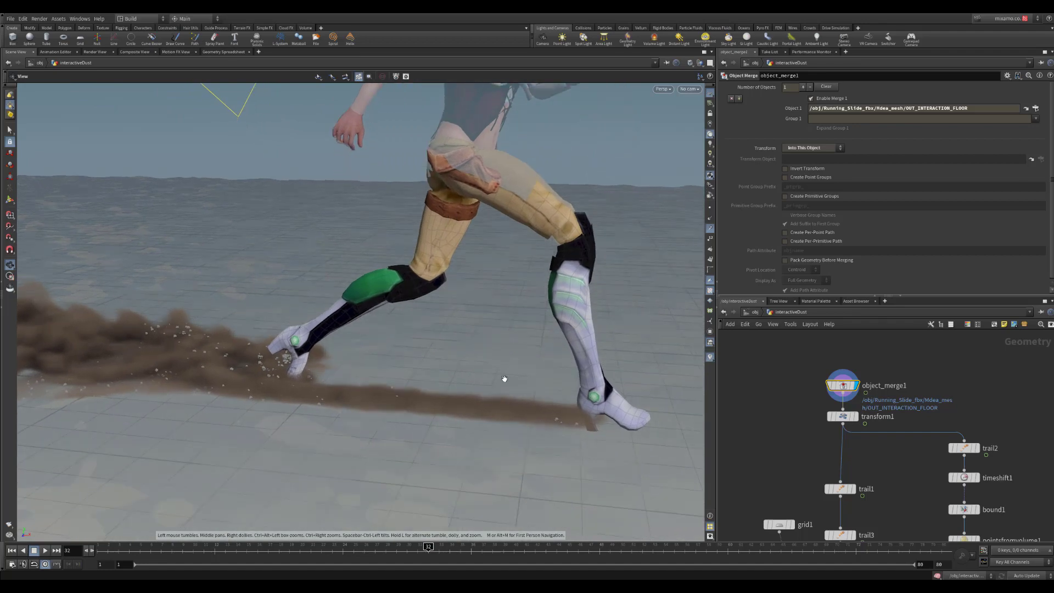
right_click_drag(417, 404, 364, 327)
left_click_drag(364, 327, 604, 348)
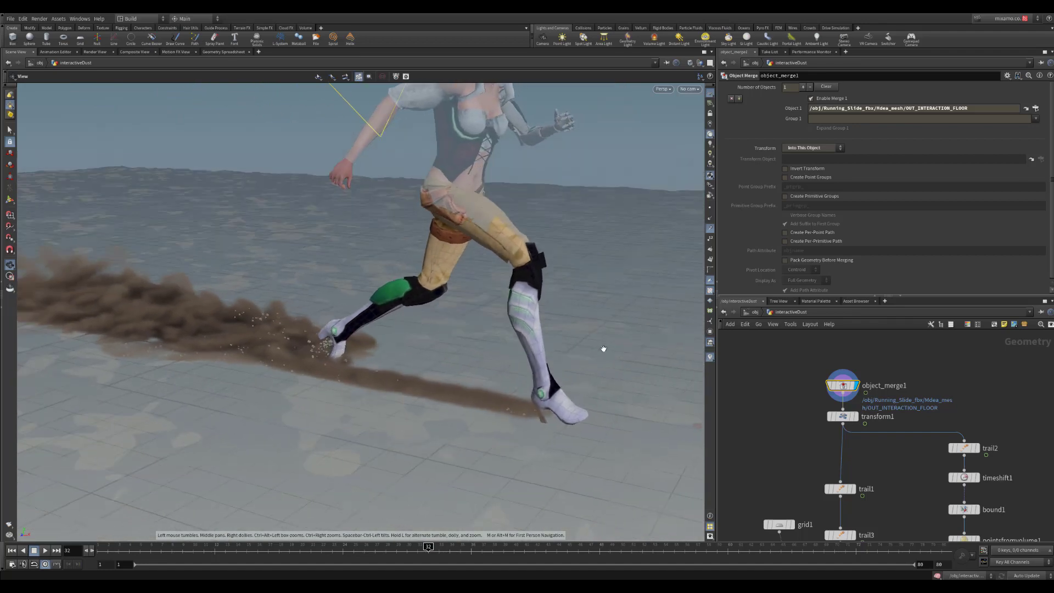
- Display the output of transform1 and select the node to inspect its translate settings against the character's feet
middle_click_drag(877, 448, 840, 396)
left_click(817, 364)
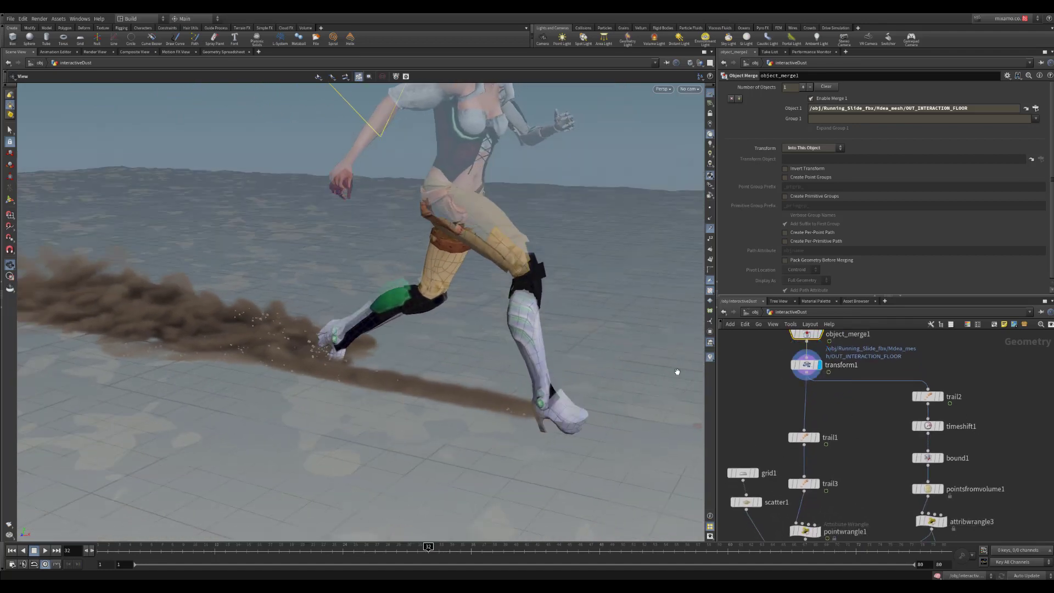
left_click_drag(519, 407, 510, 351)
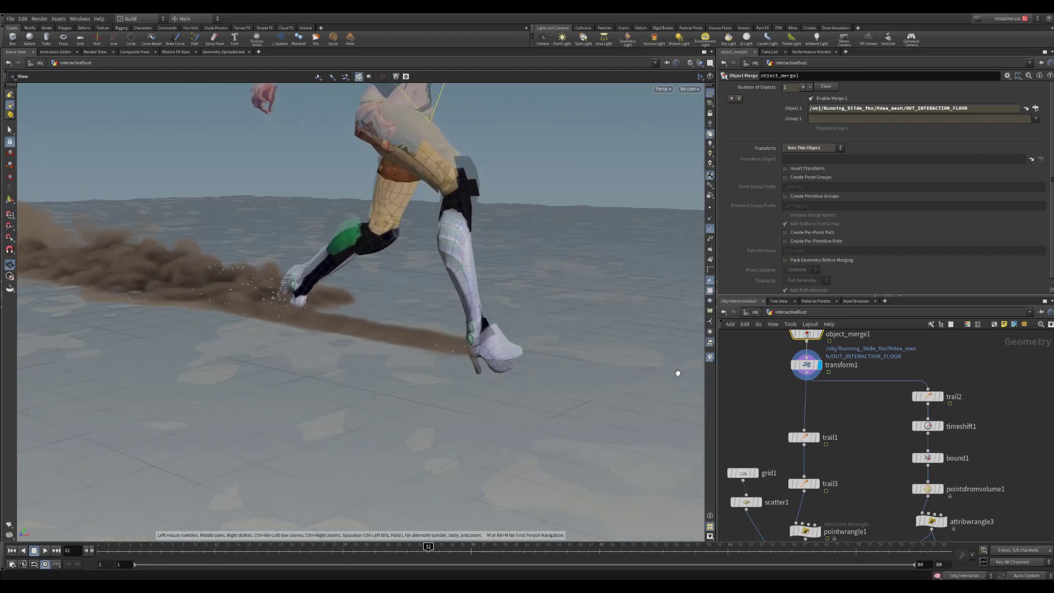
left_click(806, 365)
left_click_drag(490, 386, 454, 385)
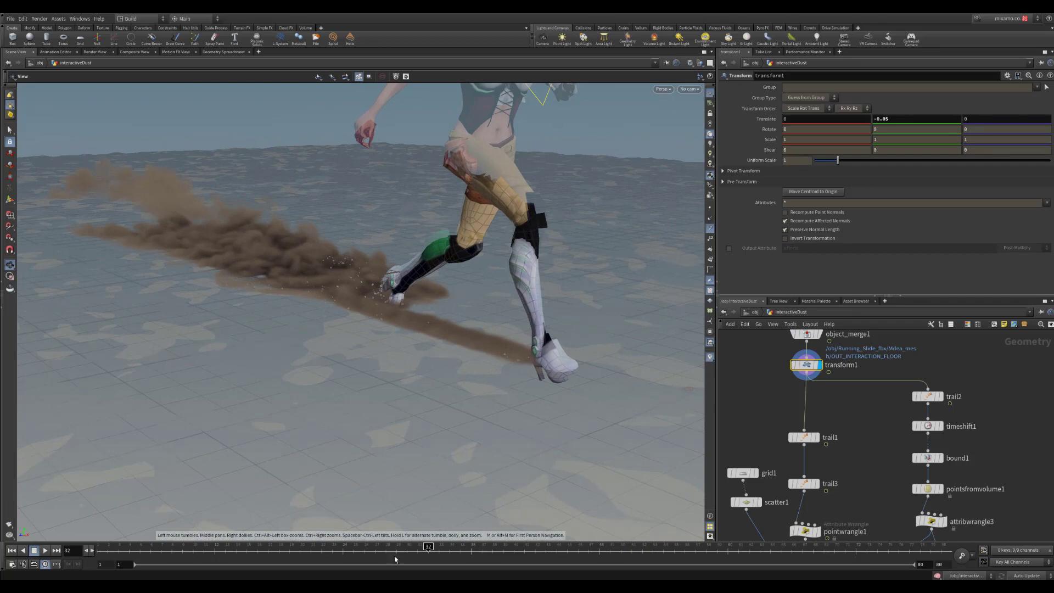
- Move the timeline to frame 14 and hide the reference grid to view the character's sliding pose
left_click_drag(352, 551, 236, 551)
left_click_drag(215, 307, 661, 143)
left_click(710, 93)
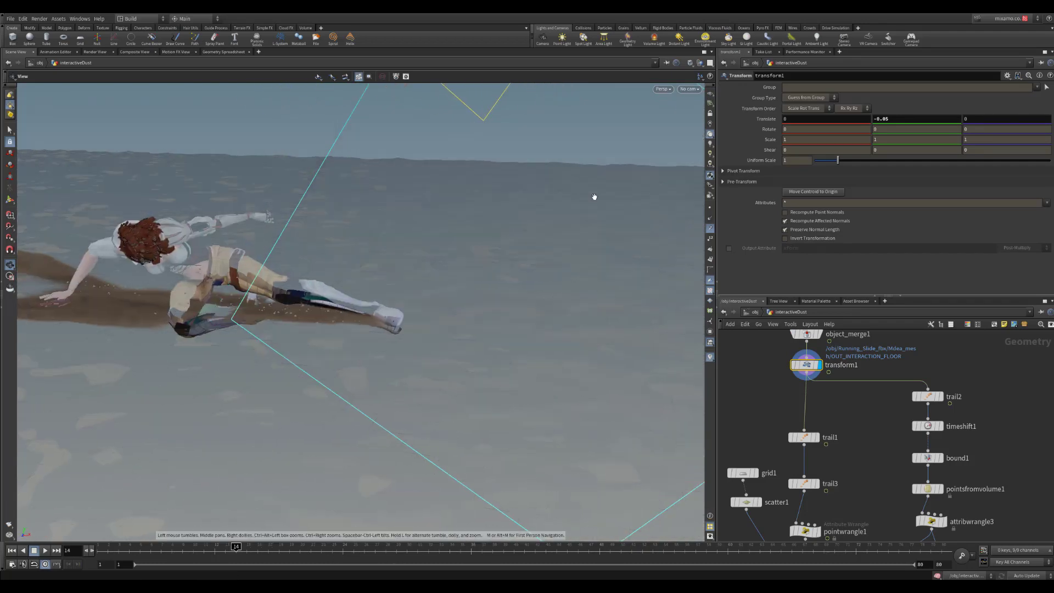
left_click_drag(313, 316, 399, 297)
left_click_drag(479, 325, 395, 341)
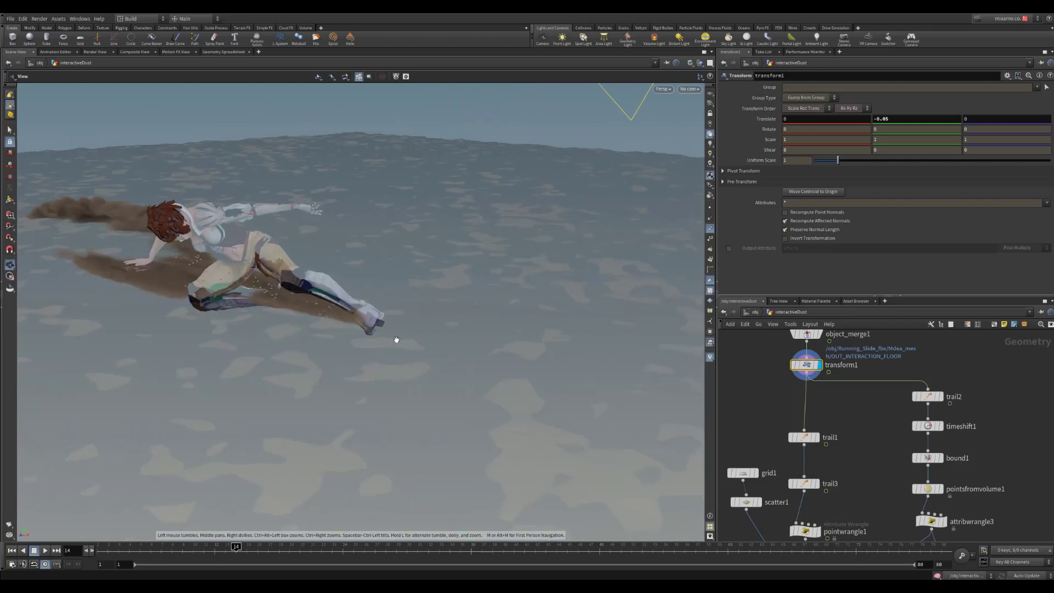
- Review the branches below transform1 and mark out the branch of nodes running down from trail2
middle_click_drag(853, 462, 869, 430)
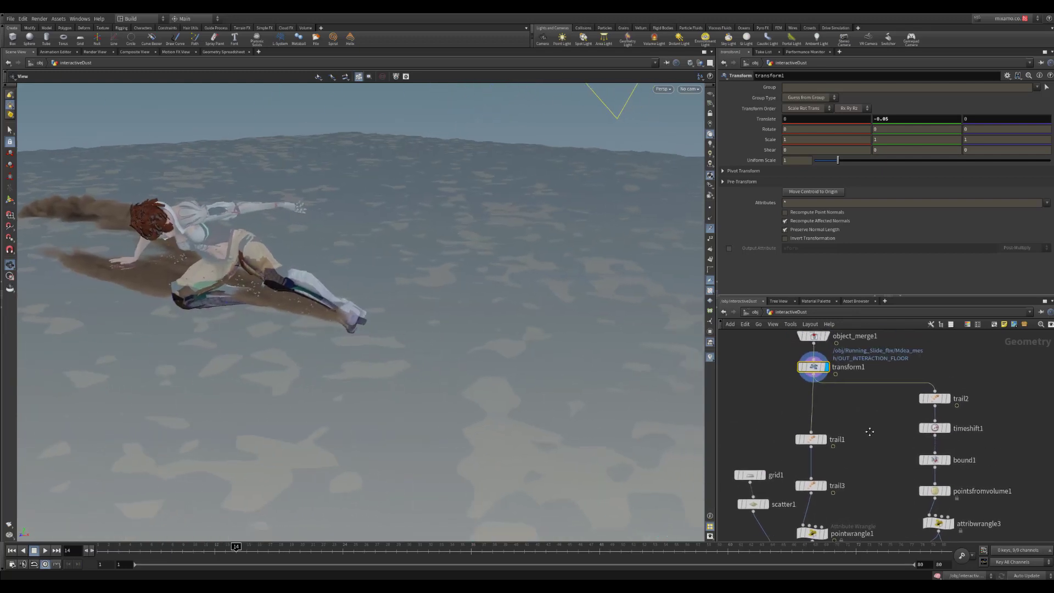
scroll(891, 483, "down", 2)
middle_click_drag(892, 486, 865, 423)
scroll(865, 423, "down", 1)
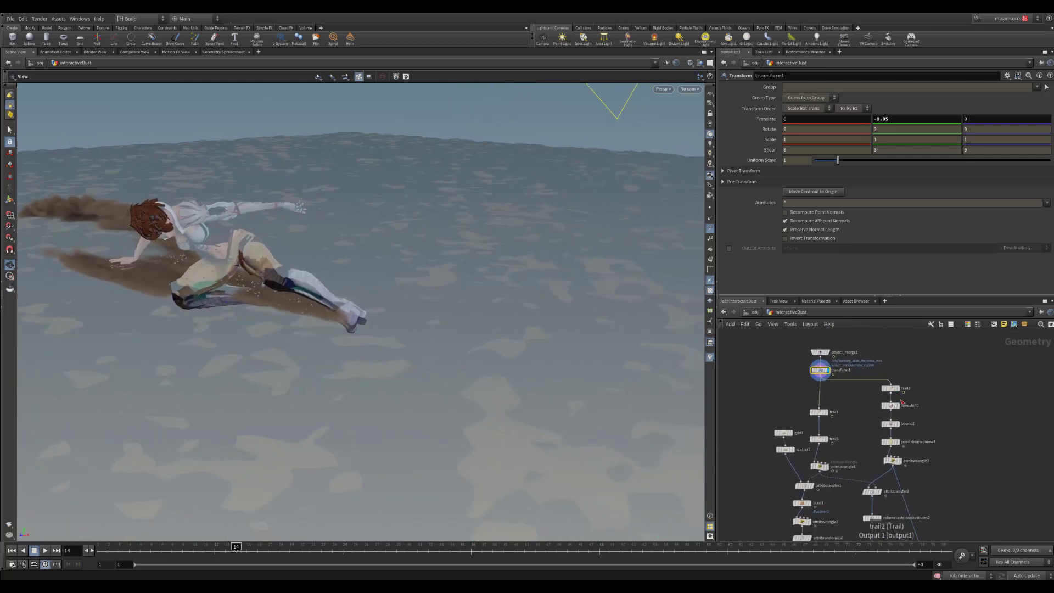
middle_click_drag(836, 391, 802, 365)
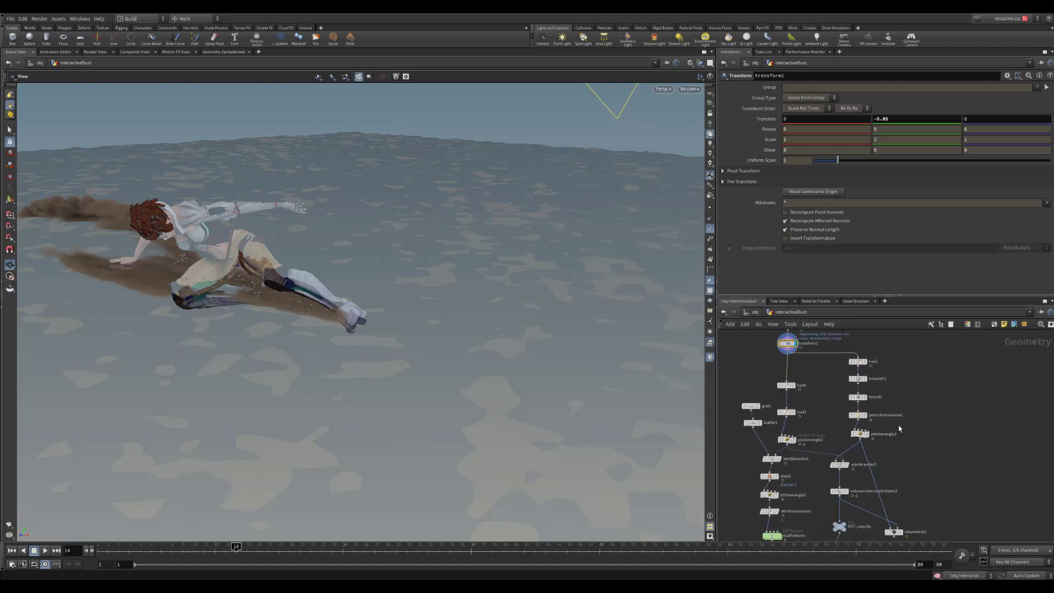
scroll(900, 429, "down", 2)
left_click_drag(911, 359, 835, 527)
- Select the particle source nodes from grid1, scatter1 and trail1 down to blast1, and look over the chain beneath them
scroll(898, 458, "up", 3)
middle_click_drag(867, 426, 882, 450)
middle_click_drag(792, 432, 880, 453)
scroll(894, 452, "down", 2)
left_click_drag(759, 366, 860, 477)
middle_click_drag(824, 456, 837, 362)
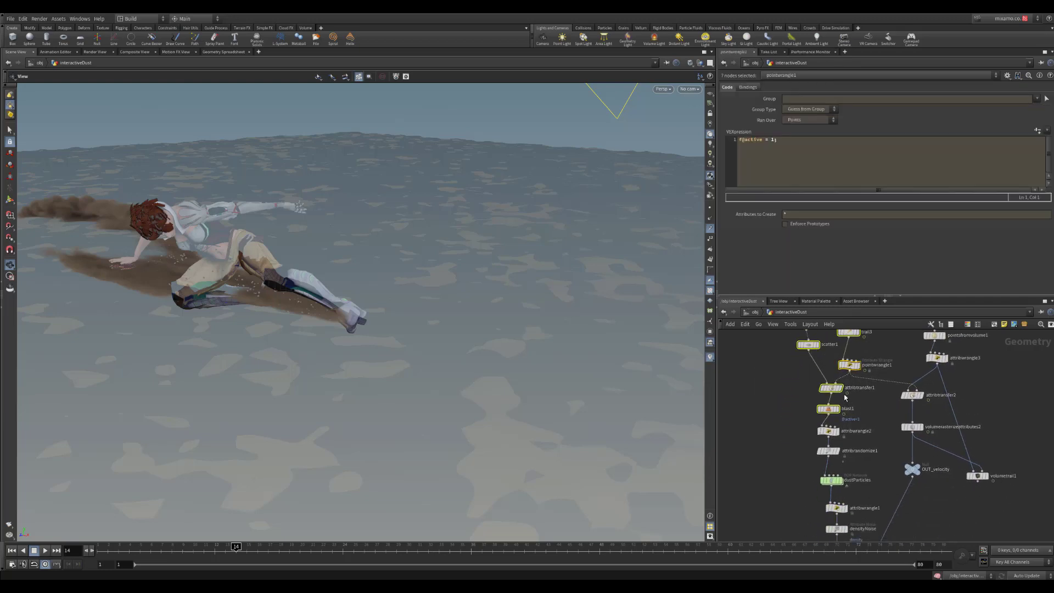
- Hide the other objects in the viewport so only the current network's geometry is displayed
middle_click_drag(288, 347, 368, 369)
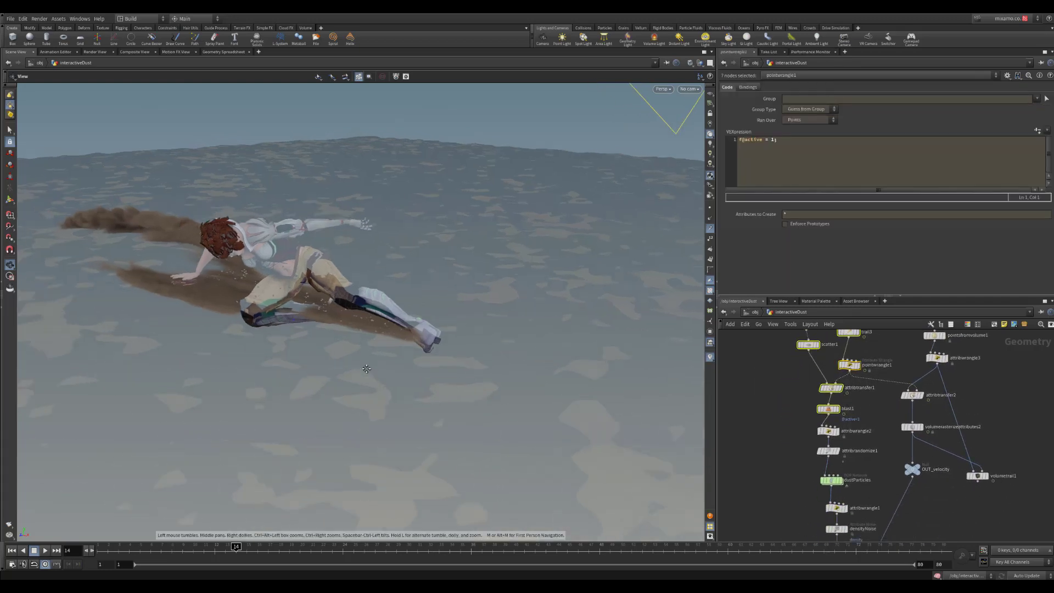
left_click_drag(367, 369, 254, 322)
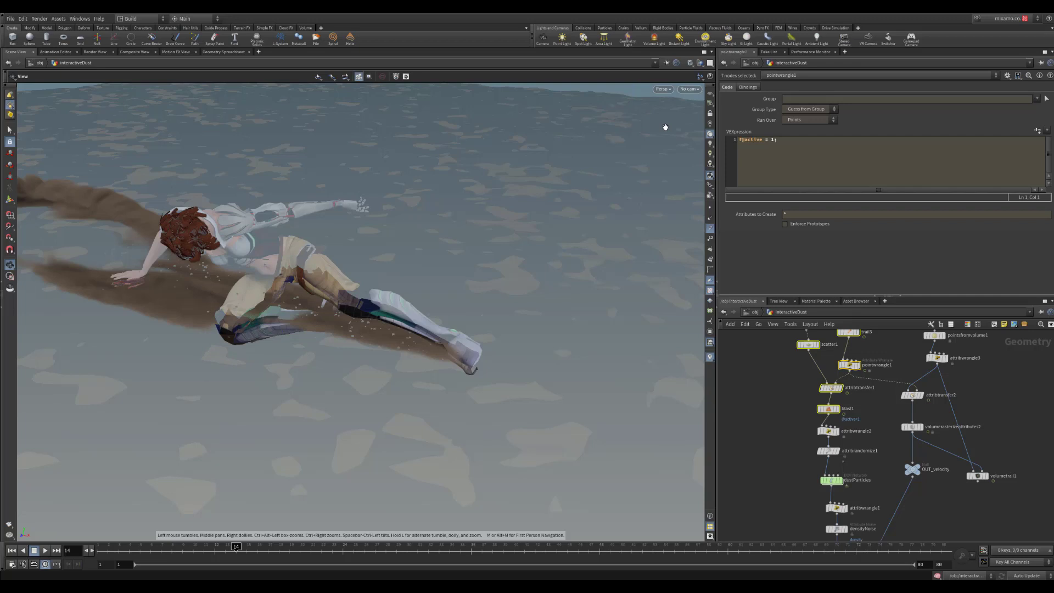
left_click(700, 62)
left_click(723, 89)
middle_click_drag(503, 300, 512, 272)
left_click_drag(513, 272, 450, 275)
middle_click_drag(450, 274, 493, 256)
- Display the output of the trail1 node below transform1
middle_click_drag(877, 362, 820, 451)
middle_click_drag(822, 389, 821, 422)
scroll(826, 412, "up", 3)
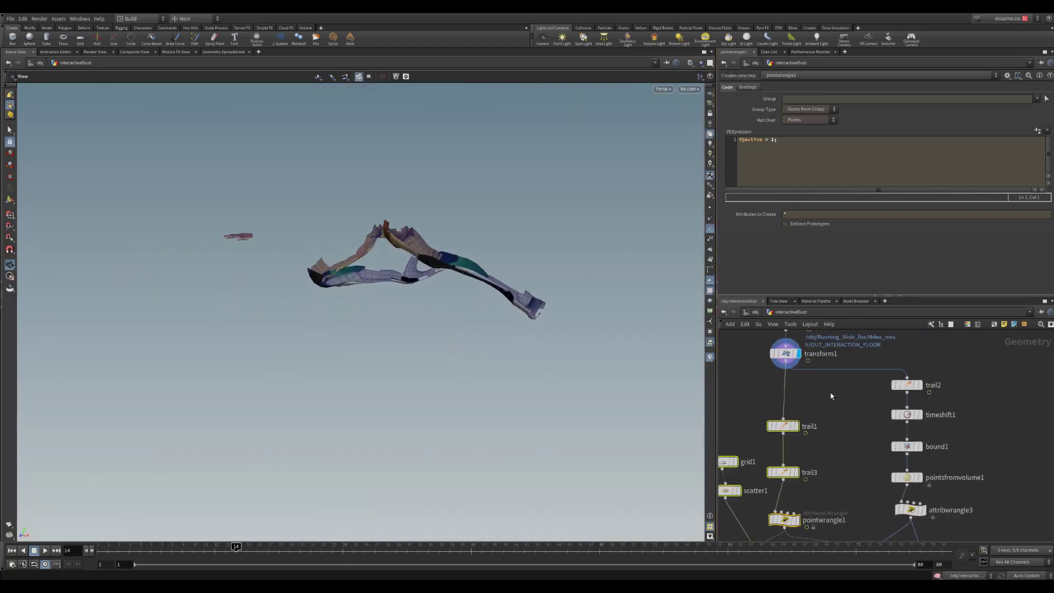
mouse_move(960, 403)
middle_mouse_down()
mouse_move(842, 404)
mouse_move(959, 388)
middle_mouse_up()
scroll(804, 440, "down", 1)
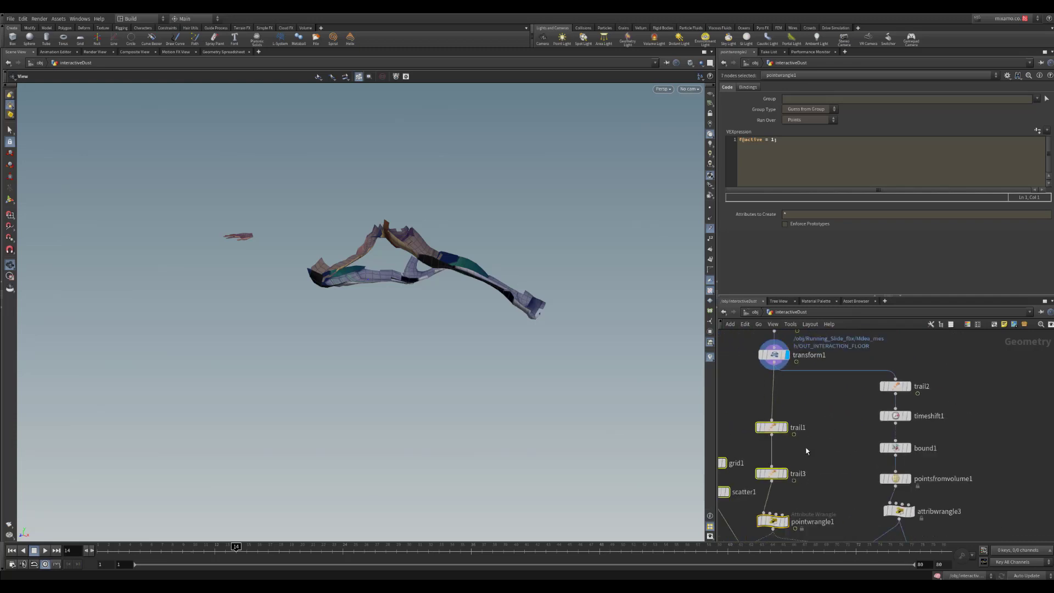
middle_click_drag(820, 447, 900, 451)
middle_click_drag(764, 505, 755, 470)
left_click(853, 396)
- Select trail1 and examine its Compute Velocity settings and velocity vectors, moving the timeline to frame 10
right_click_drag(432, 288, 618, 304)
mouse_move(617, 305)
left_mouse_down()
mouse_move(591, 331)
mouse_move(625, 321)
left_mouse_up()
left_click_drag(886, 378, 776, 415)
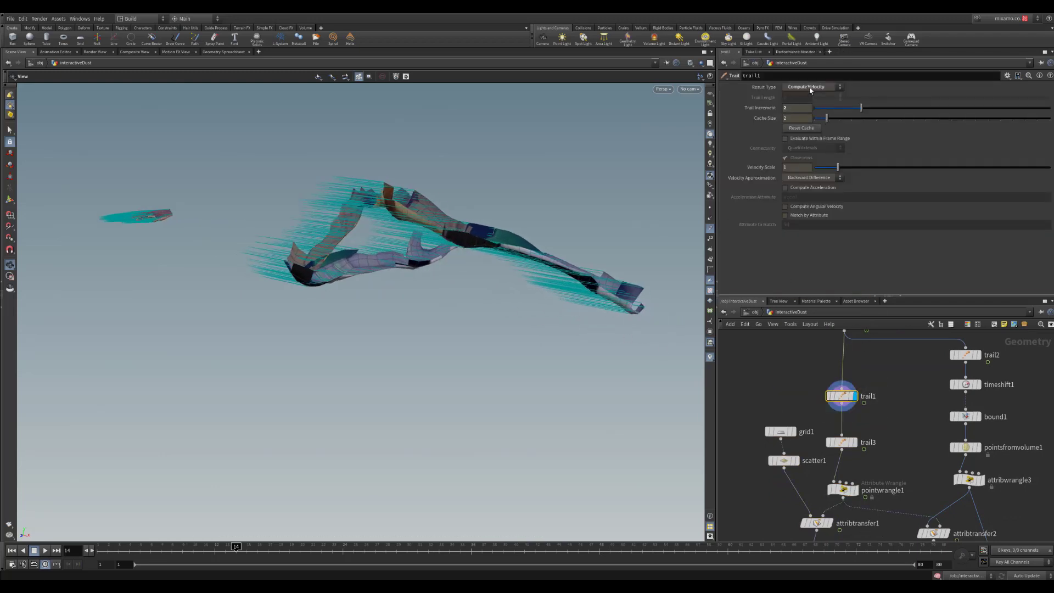
left_click_drag(308, 271, 440, 376)
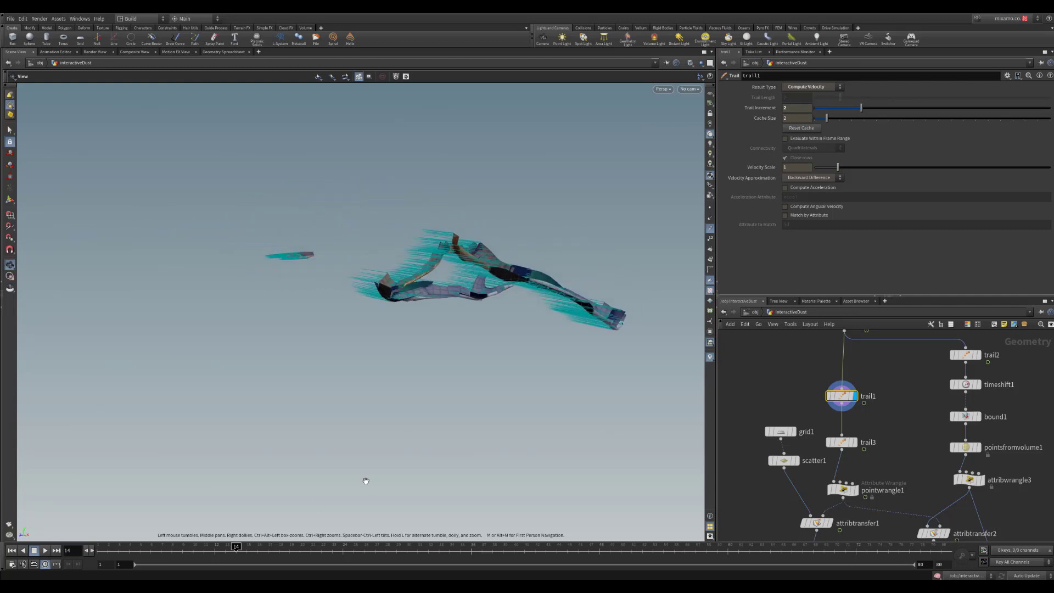
left_click_drag(254, 554, 193, 554)
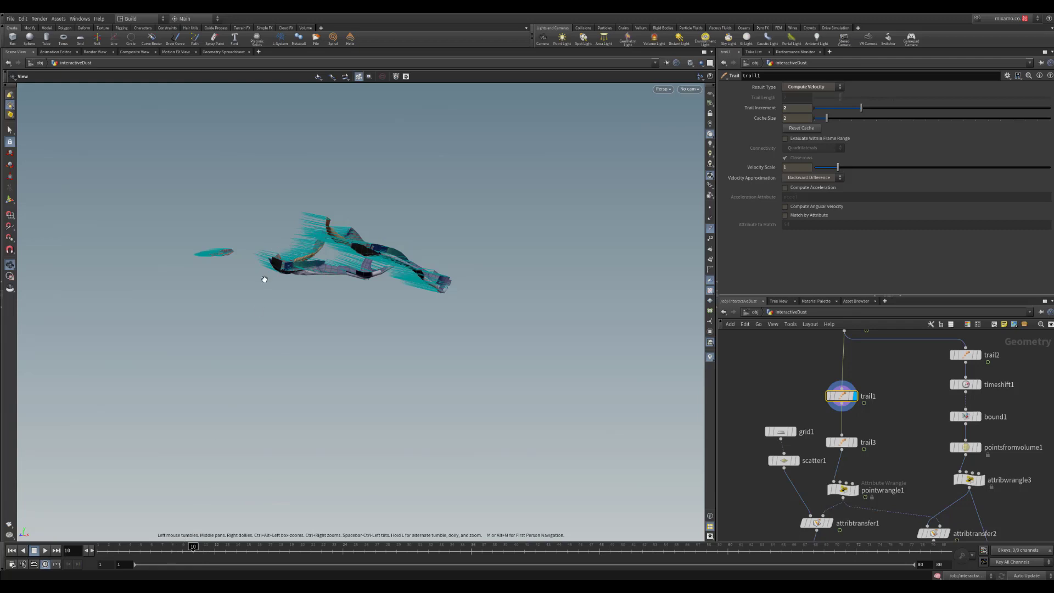
- Display and select trail3, and inspect its trailed copies of the leg geometry from several angles
middle_click_drag(899, 443, 889, 383)
left_click(845, 382)
left_click(832, 382)
left_click_drag(386, 309, 537, 354)
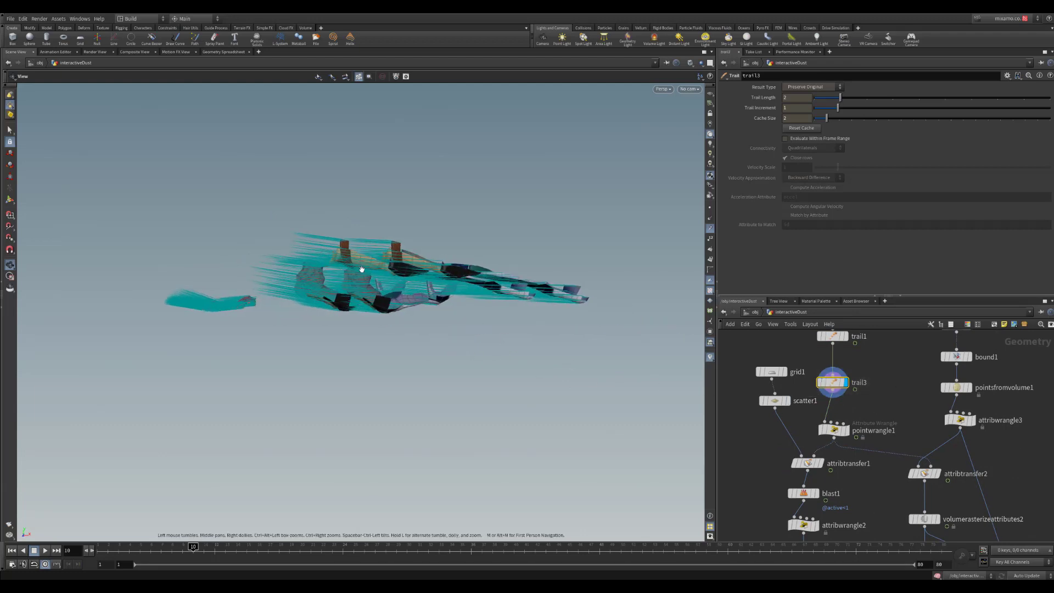
mouse_move(393, 331)
left_mouse_down()
mouse_move(418, 365)
mouse_move(407, 381)
mouse_move(382, 334)
left_mouse_up()
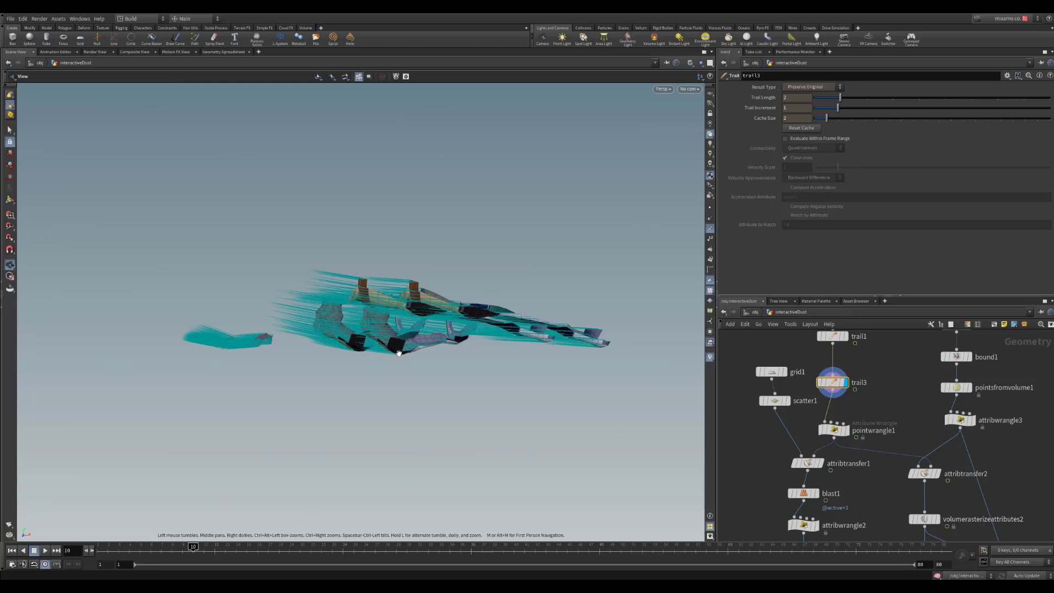
left_click_drag(488, 442, 664, 423)
- Display and select pointwrangle1, and examine its VEX expression that sets the active attribute
middle_click_drag(894, 410, 881, 386)
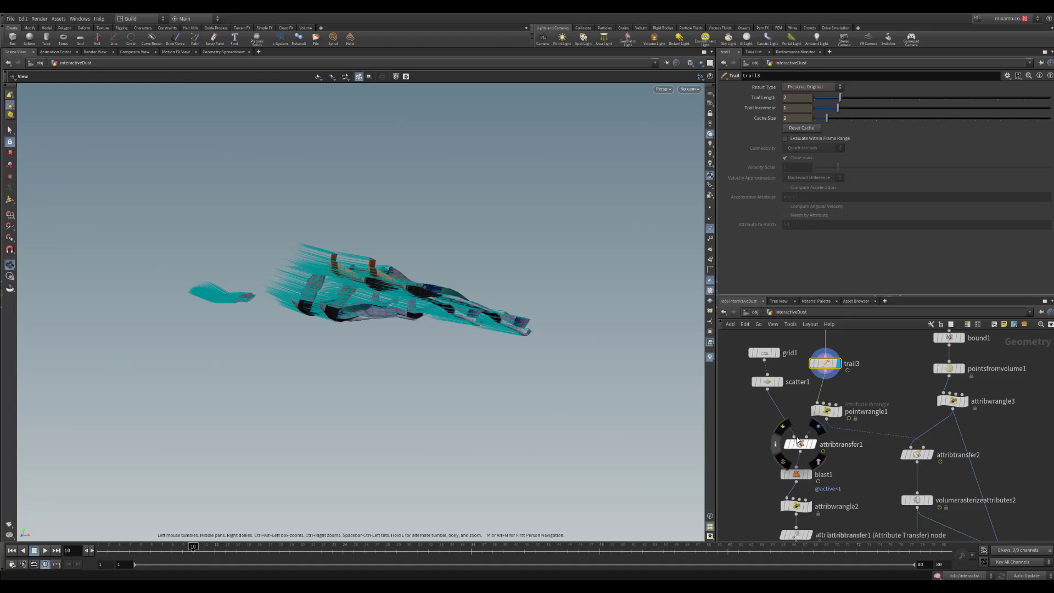
middle_click_drag(831, 415, 832, 404)
left_click(830, 402)
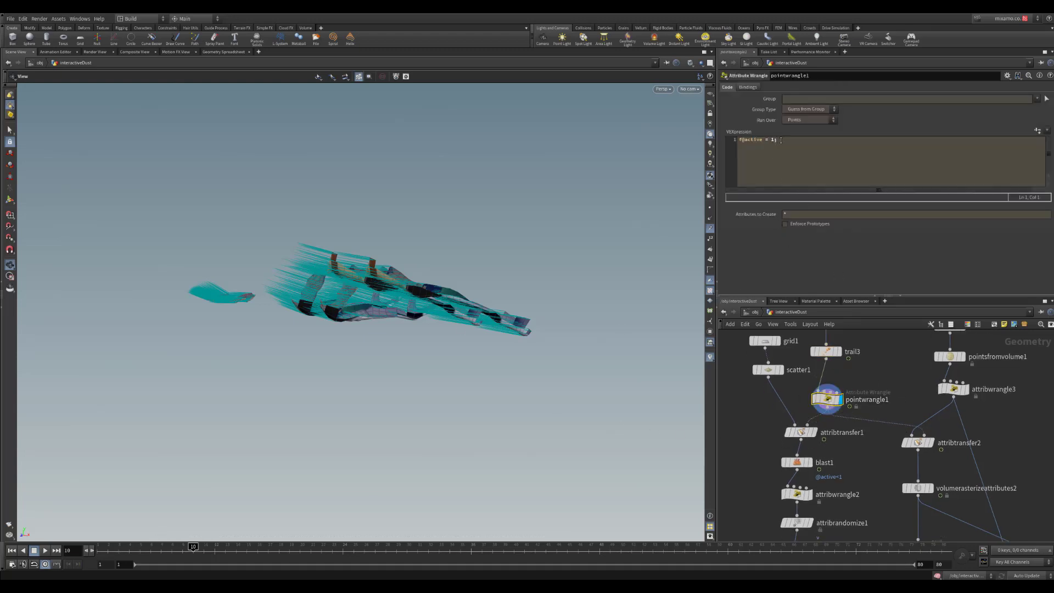
left_click_drag(789, 142, 741, 145)
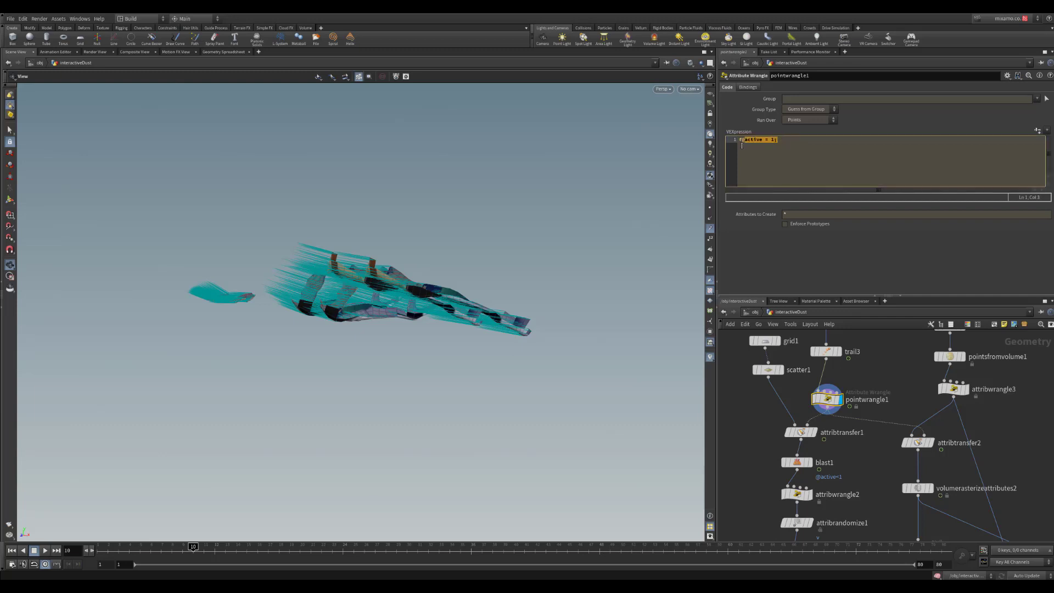
left_click(782, 144)
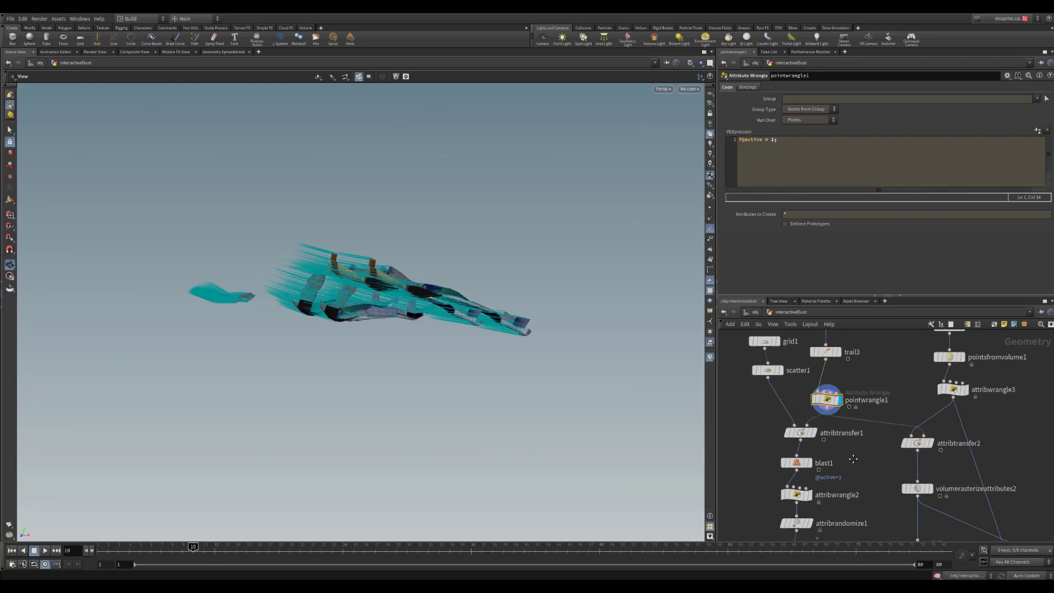
- Display and select grid1 to view the ground plane and its parameters
middle_click_drag(850, 458, 889, 468)
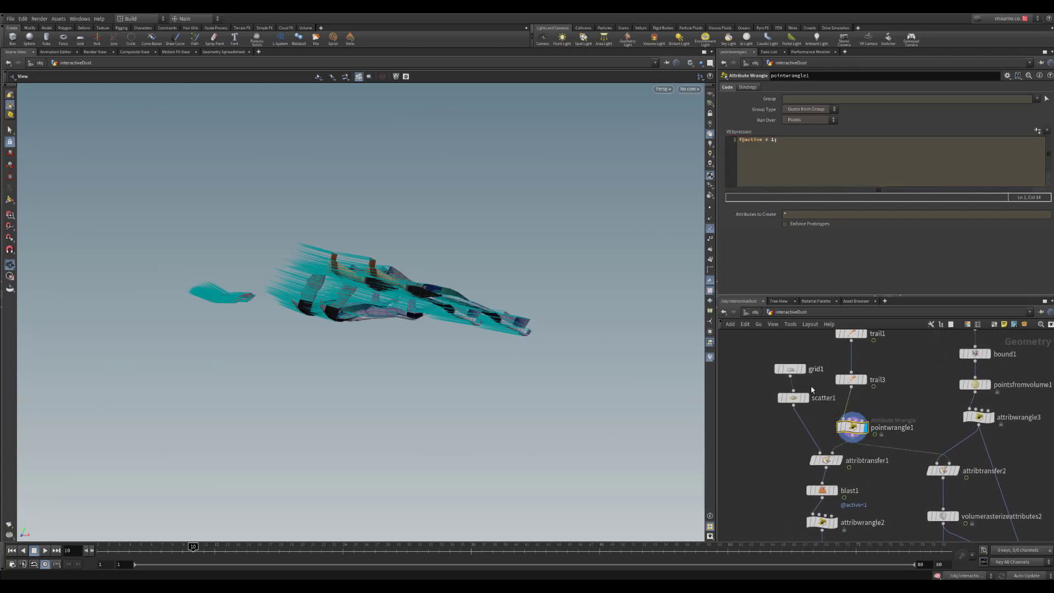
left_click(802, 368)
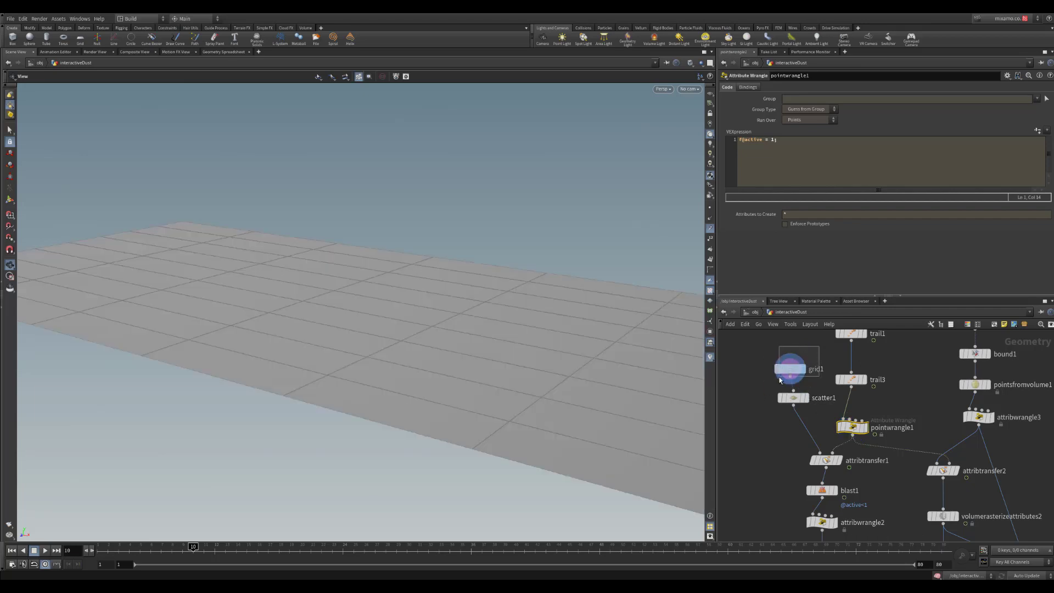
left_click(791, 369)
- Display and select scatter1, and inspect the points scattered over the ground plane and the node's settings
left_click(806, 400)
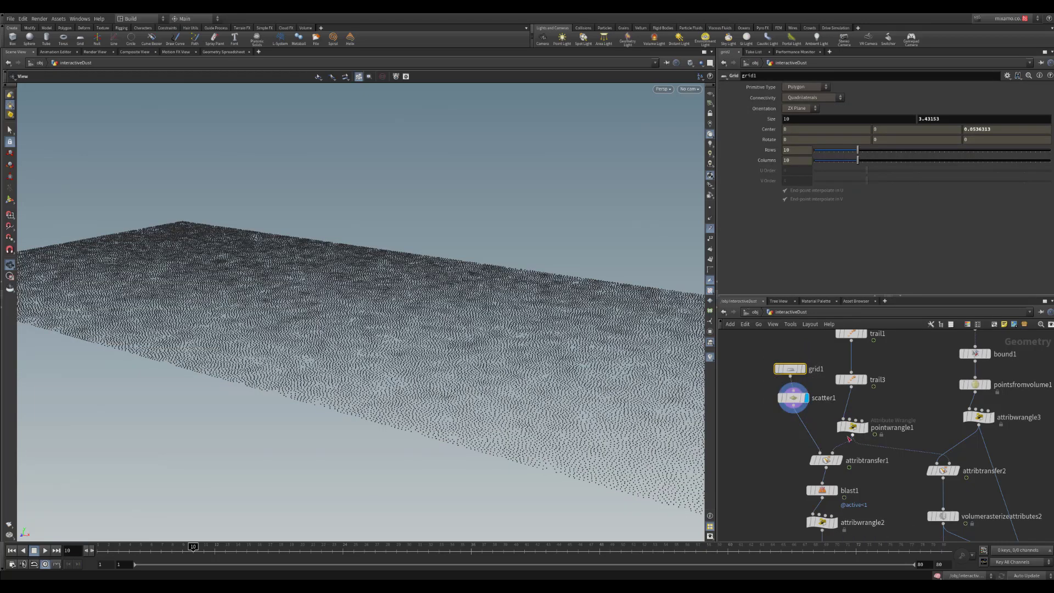
middle_click_drag(820, 425, 808, 416)
left_click(781, 390)
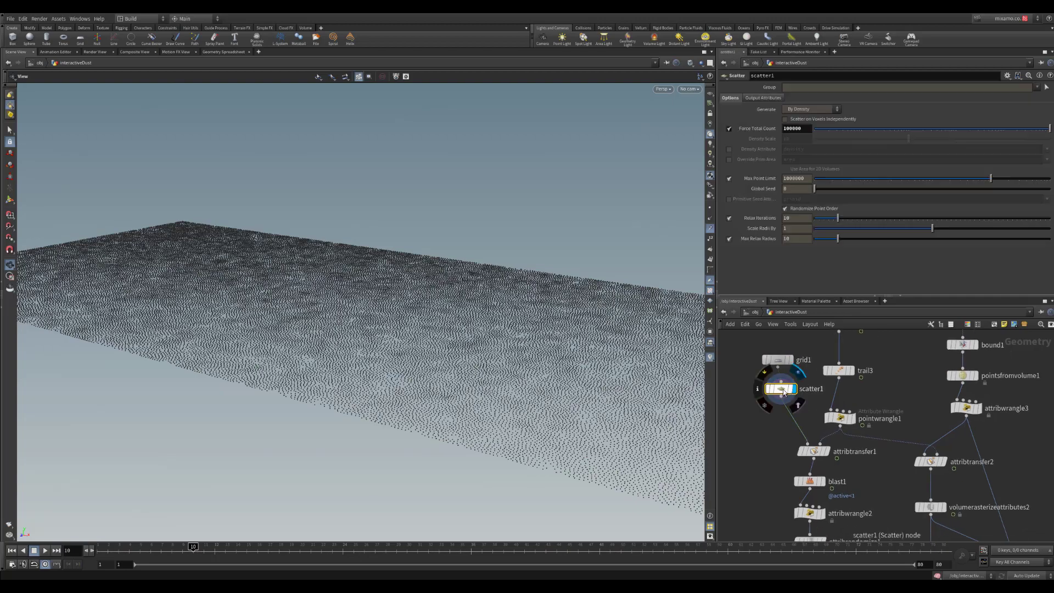
left_click_drag(632, 378, 374, 378)
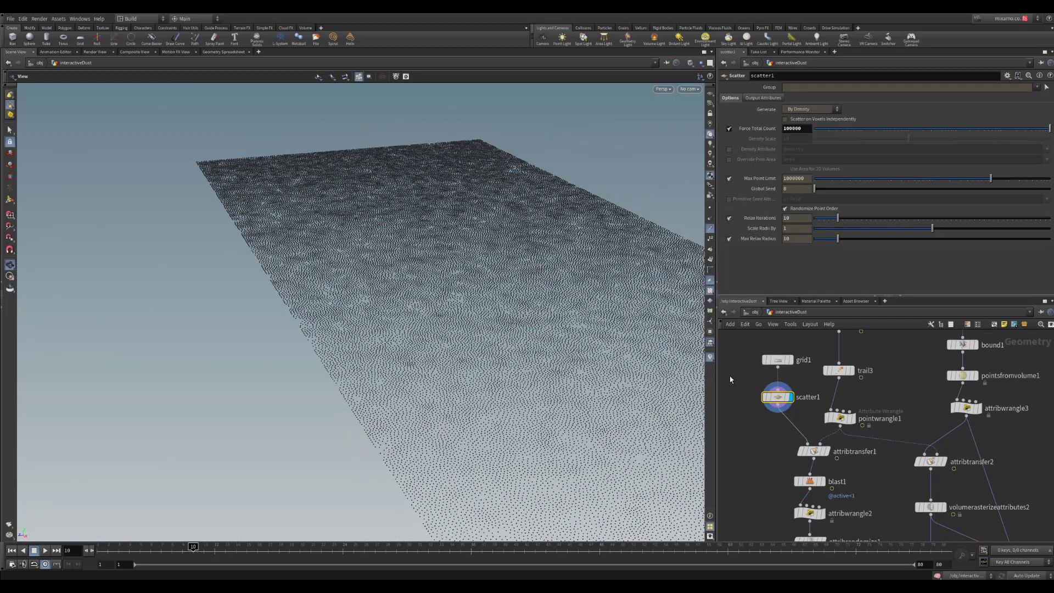
- Examine scatter1's Force Total Count setting and view the scattered ground points from other angles
left_click(805, 128)
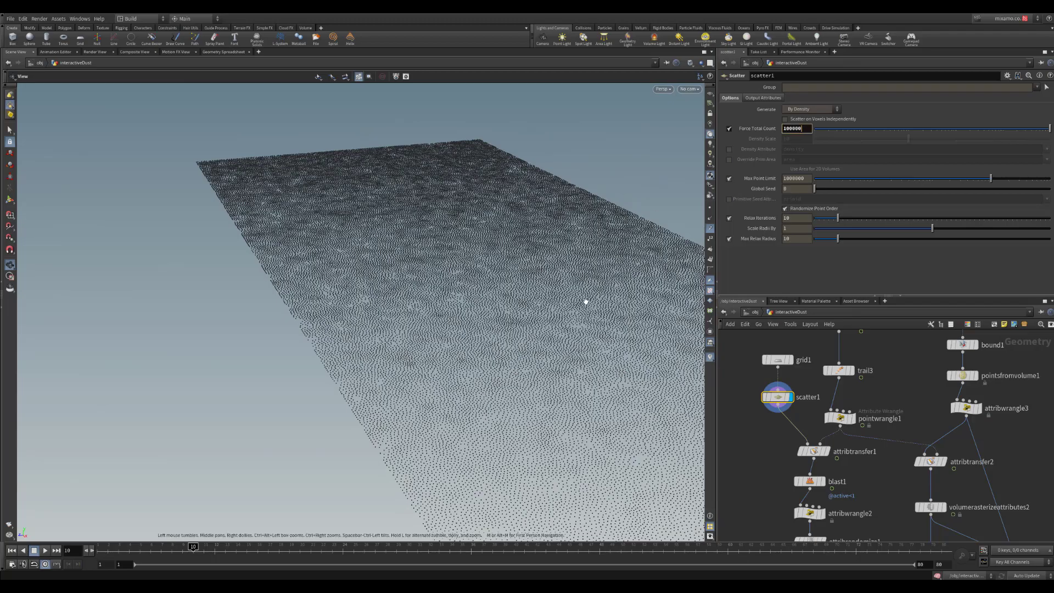
left_click_drag(580, 368, 222, 212)
left_click_drag(541, 360, 604, 396)
- Display pointwrangle1 and scatter1 in turn to compare the two inputs feeding attribtransfer1
middle_click_drag(866, 391, 847, 332)
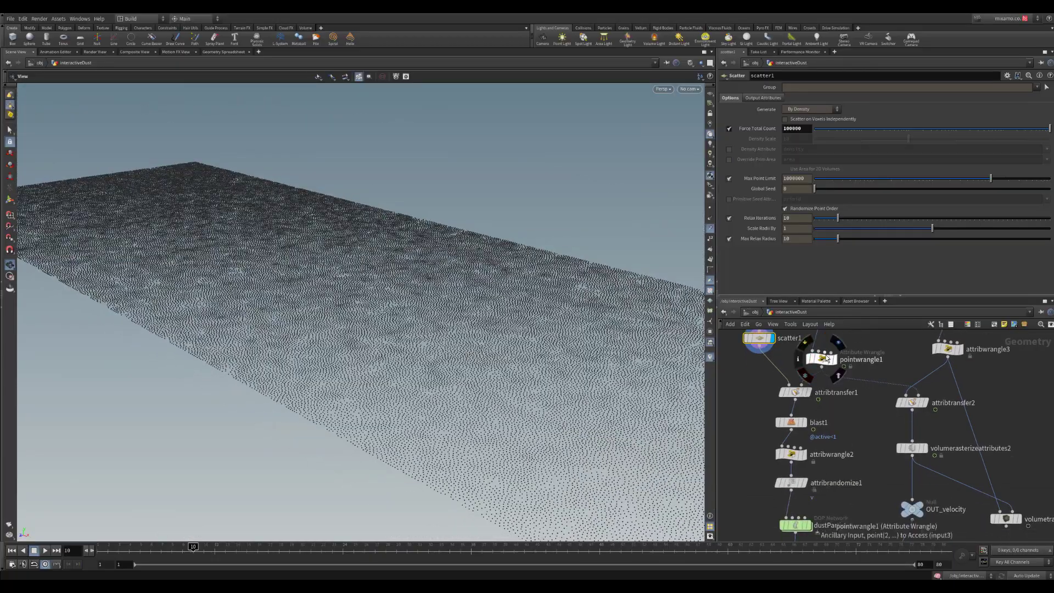
middle_click_drag(838, 388, 838, 416)
left_click(834, 389)
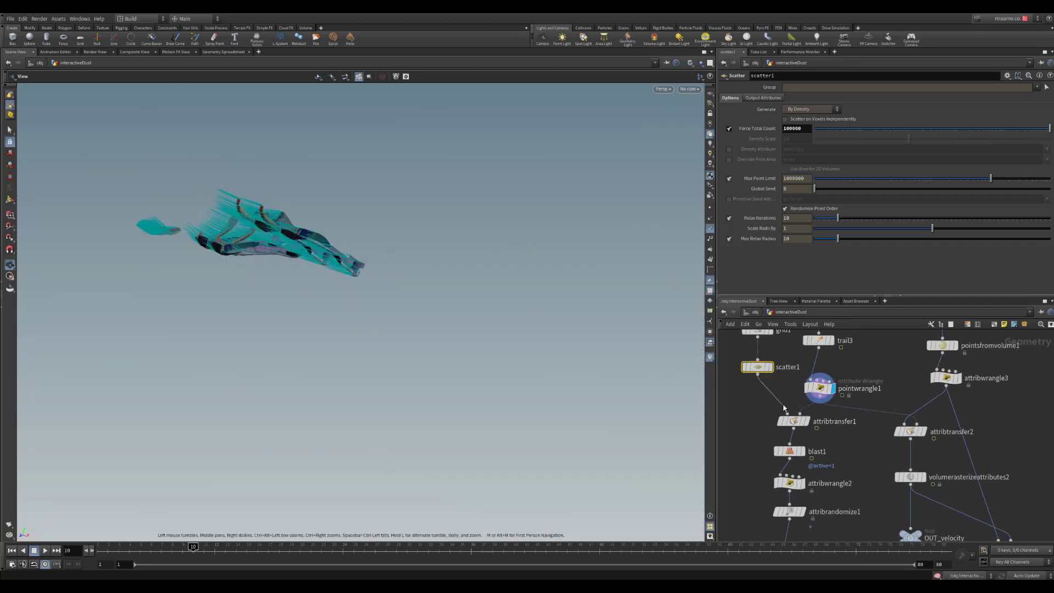
left_click(769, 367)
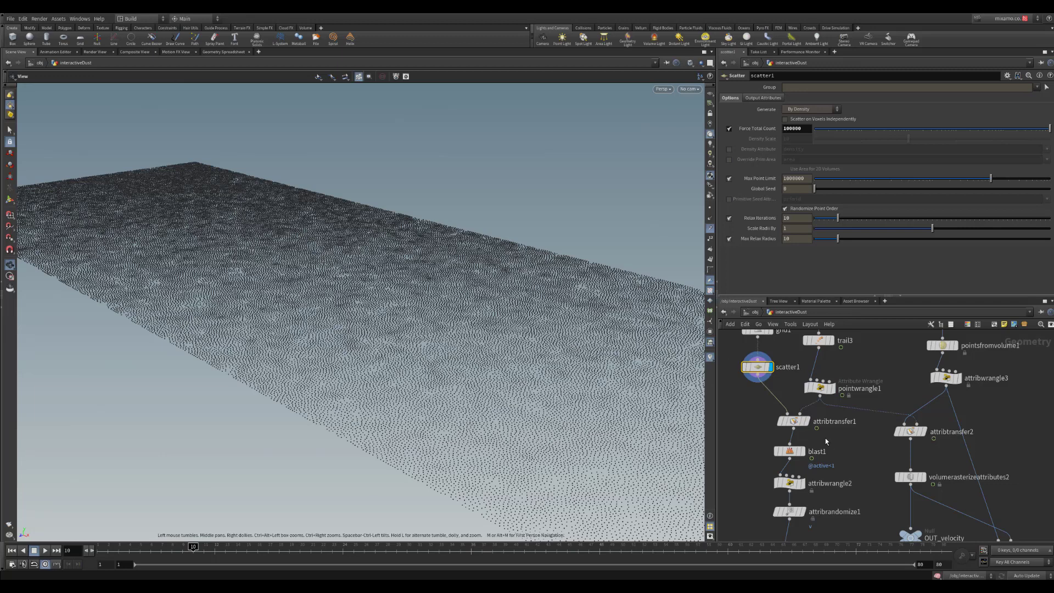
- Display and select attribtransfer1, and inspect the velocity transferred onto the ground points from low and high angles
left_click(806, 421)
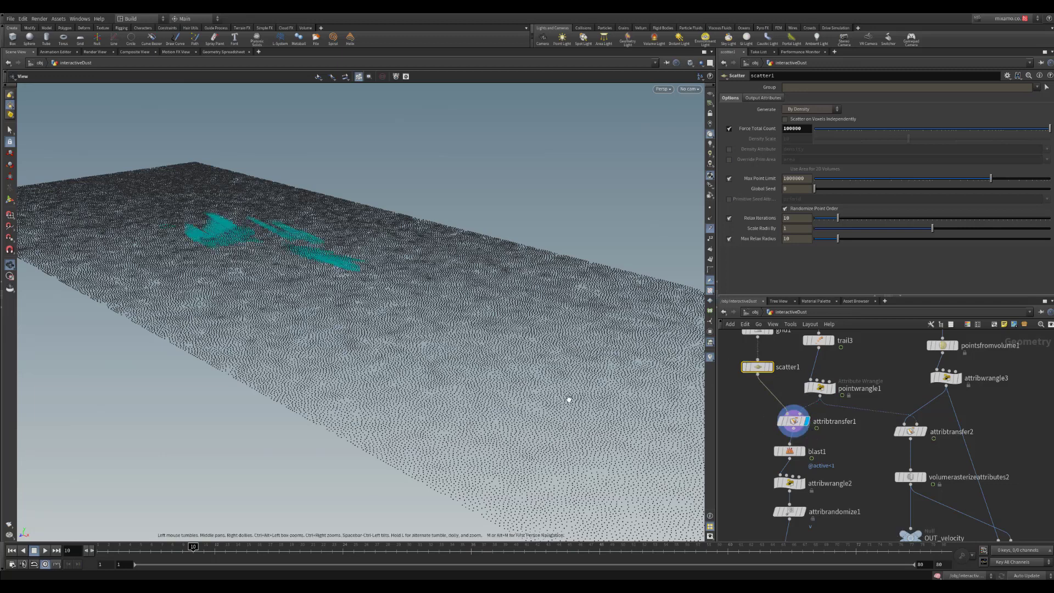
left_click(794, 422)
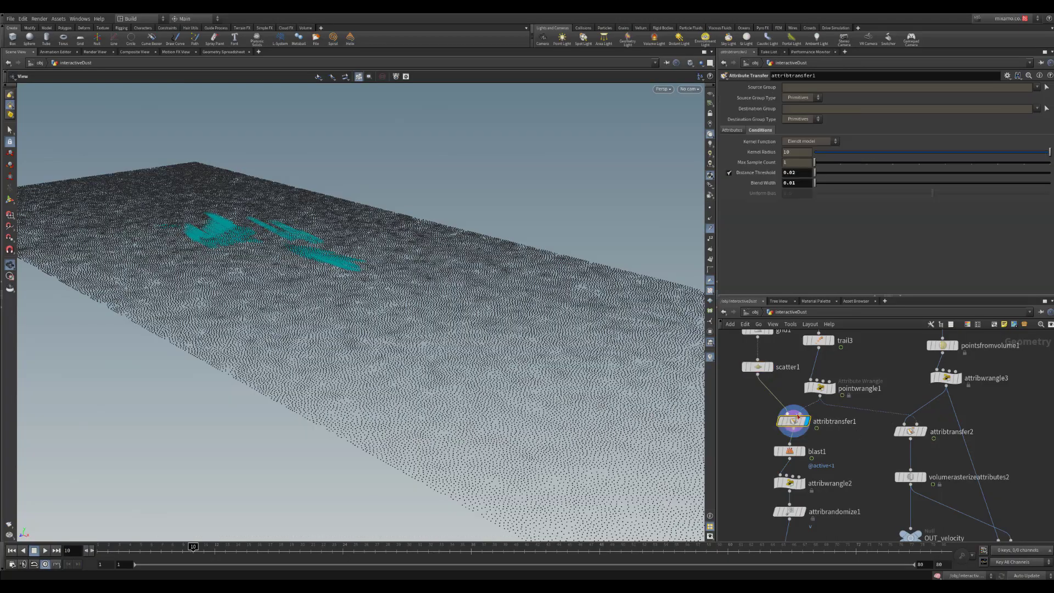
left_click_drag(382, 336, 472, 300)
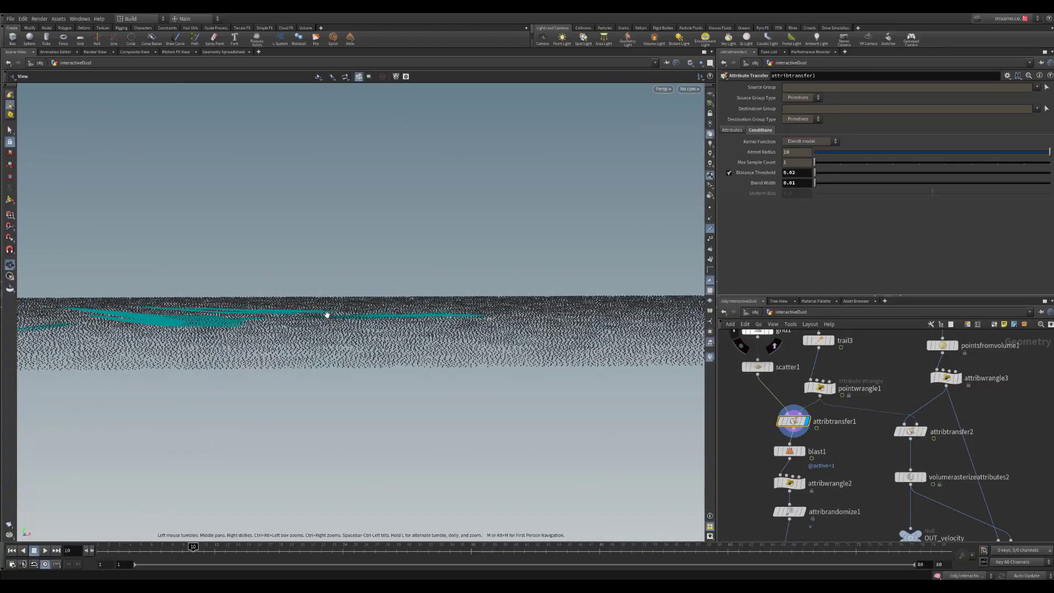
mouse_move(327, 315)
left_mouse_down()
mouse_move(247, 365)
mouse_move(337, 324)
left_mouse_up()
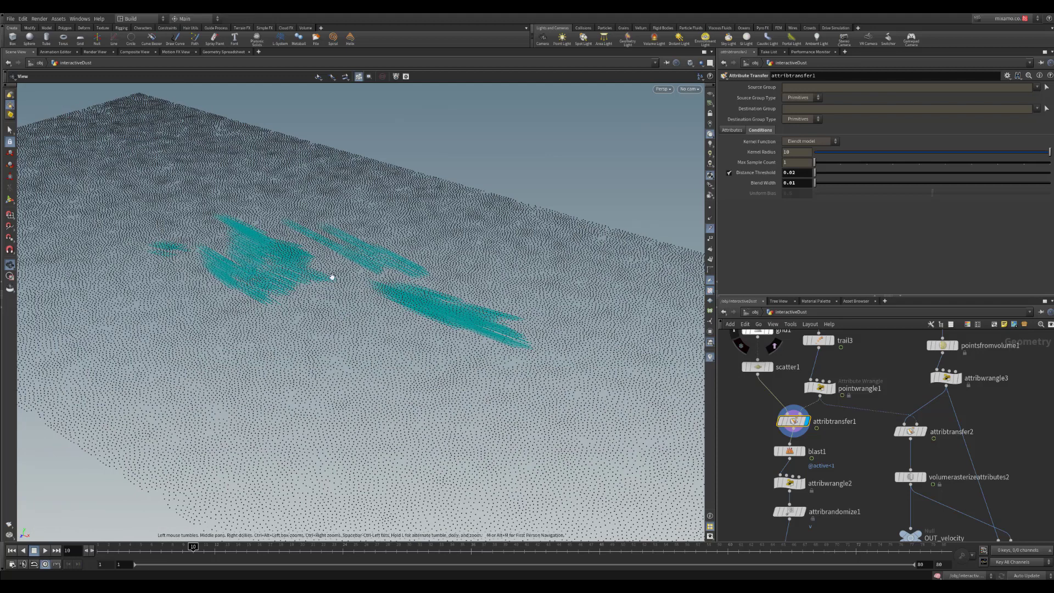
- Examine attribtransfer1's attribute and condition settings, focusing on Distance Threshold and Blend Width
left_click(732, 131)
left_click(759, 131)
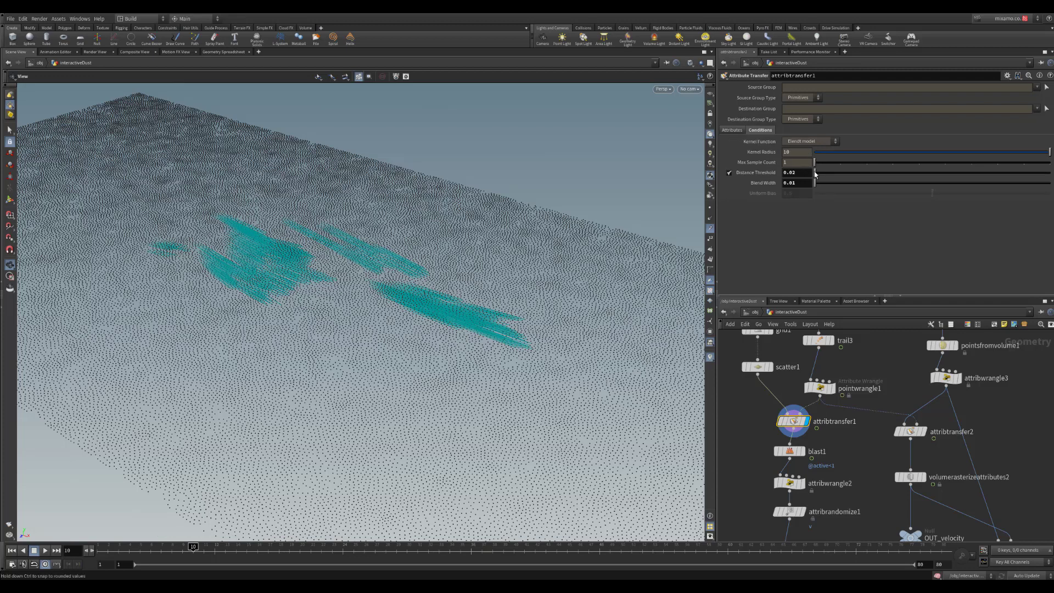
left_click_drag(815, 174, 815, 175)
left_click_drag(815, 186, 815, 186)
- Set attribtransfer1's transferred point attributes to v, and view the affected points on the ground plane
left_click(733, 131)
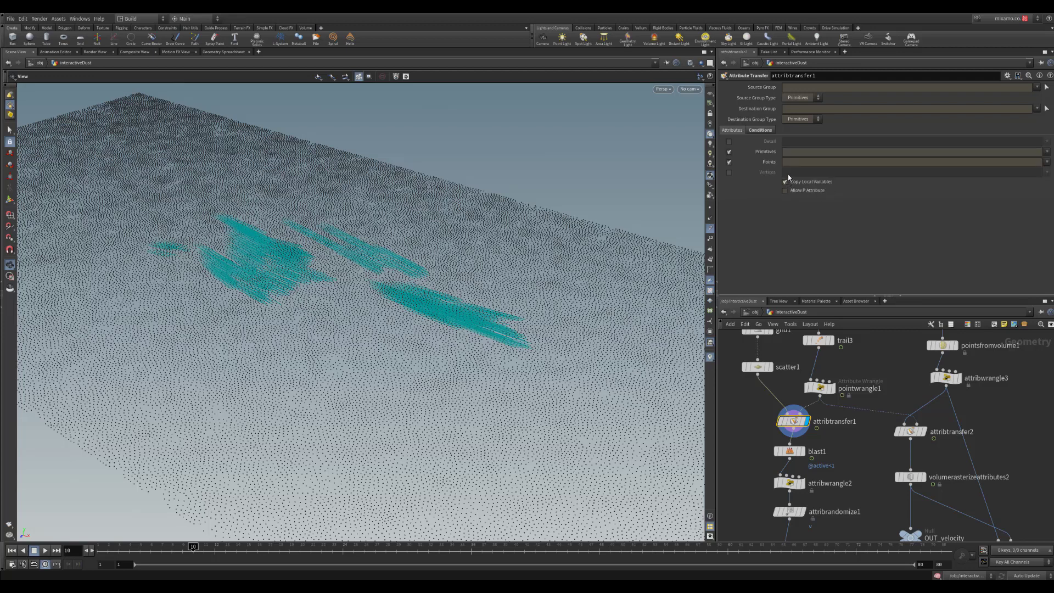
left_click(1045, 162)
left_click(1032, 179)
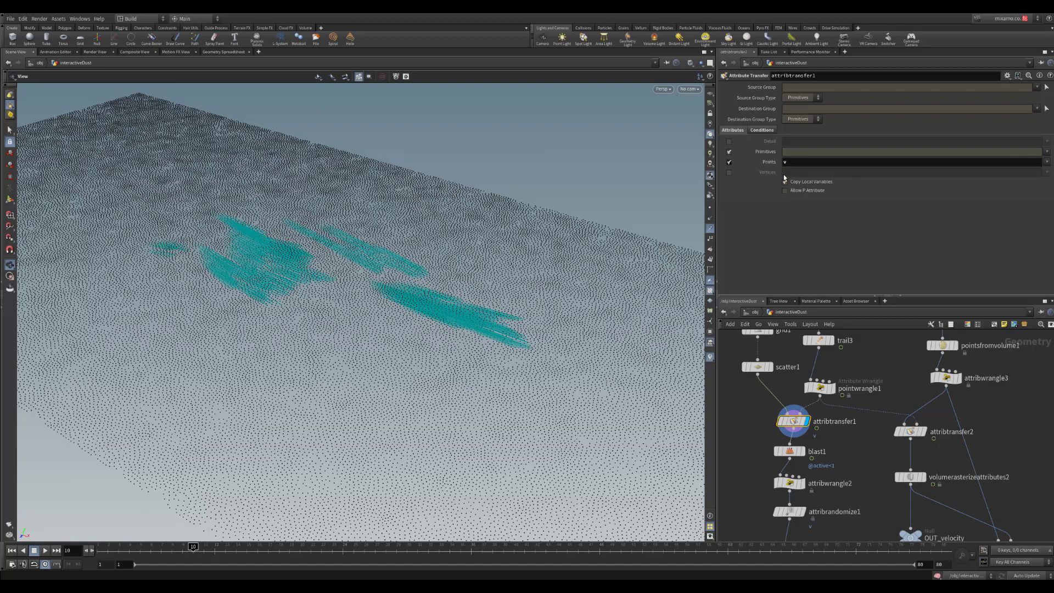
scroll(584, 343, "down", 3)
middle_click_drag(609, 318, 582, 228)
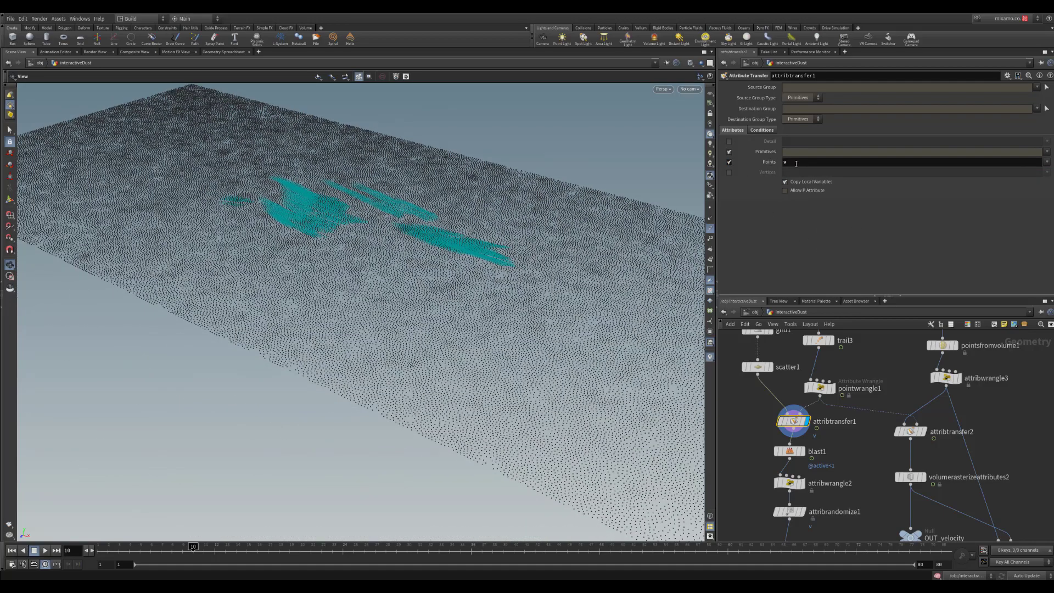
middle_click_drag(541, 353, 526, 378)
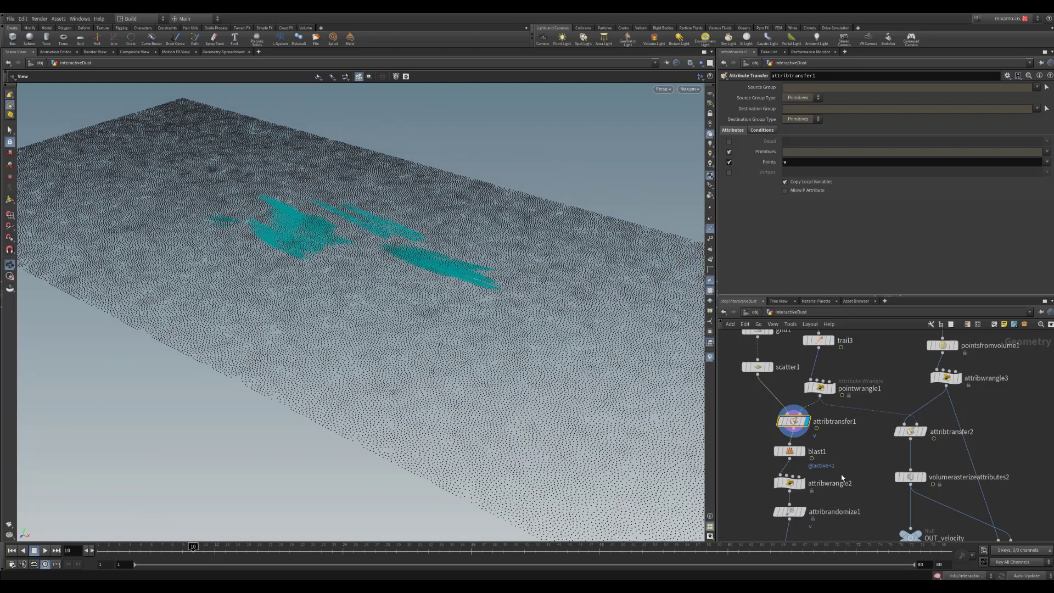
middle_click_drag(821, 444, 814, 396)
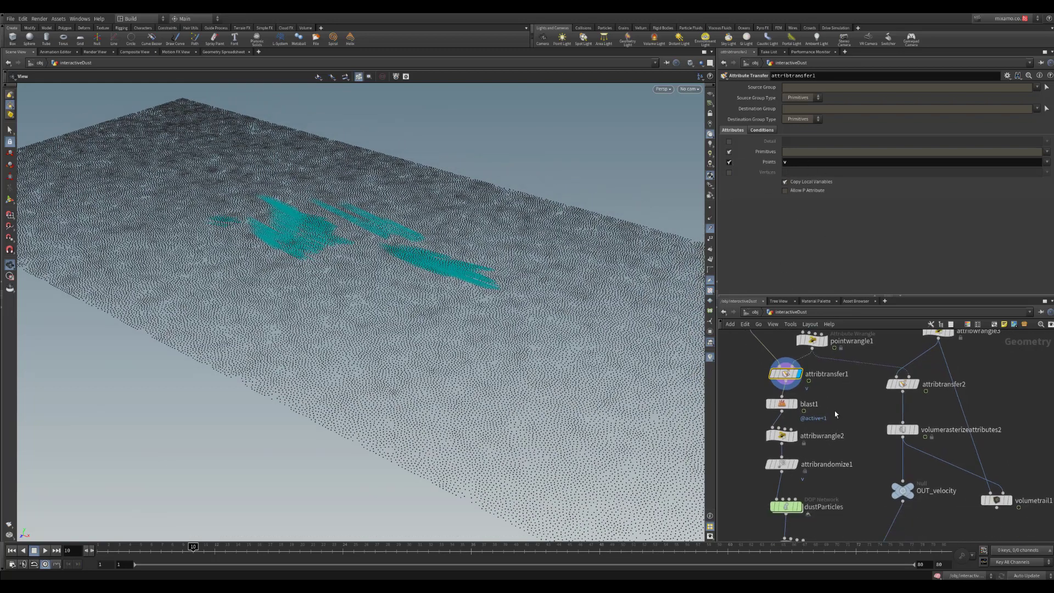
left_click(792, 404)
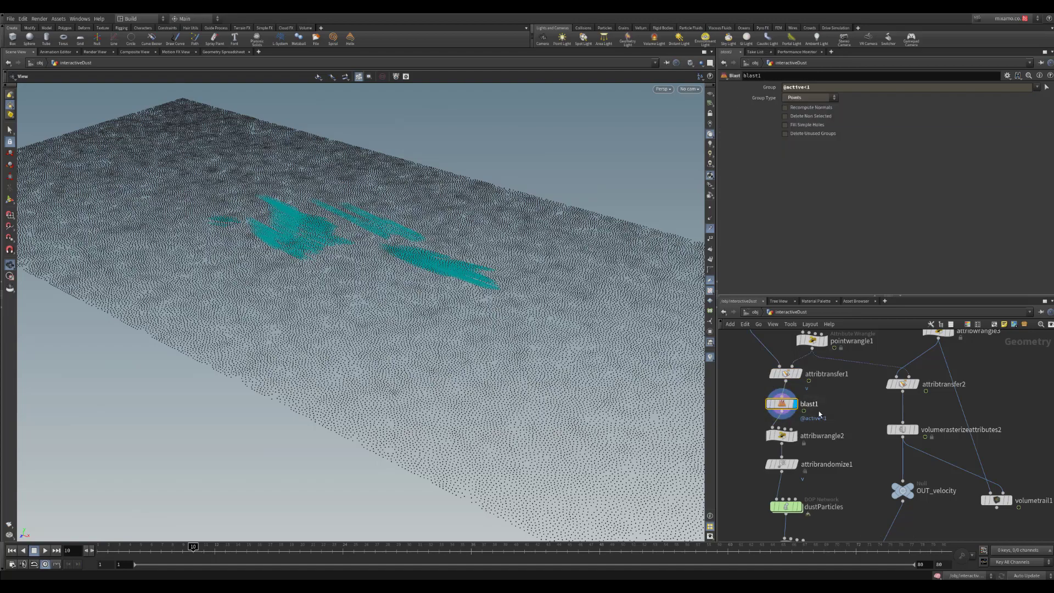
middle_click_drag(412, 282, 446, 324)
left_click_drag(447, 323, 411, 296)
middle_click_drag(412, 296, 424, 314)
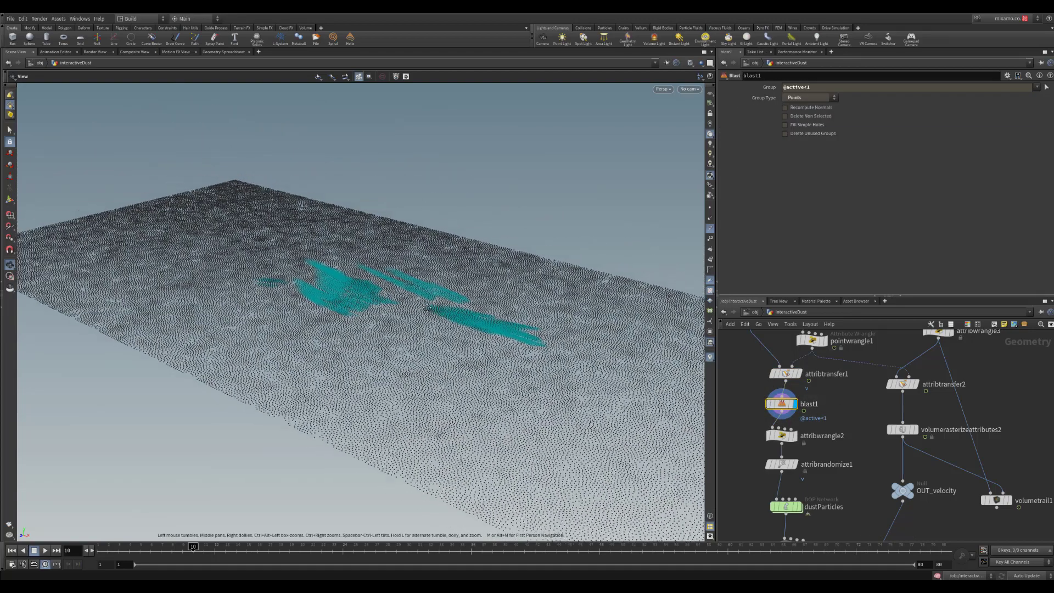
left_click_drag(494, 318, 506, 324)
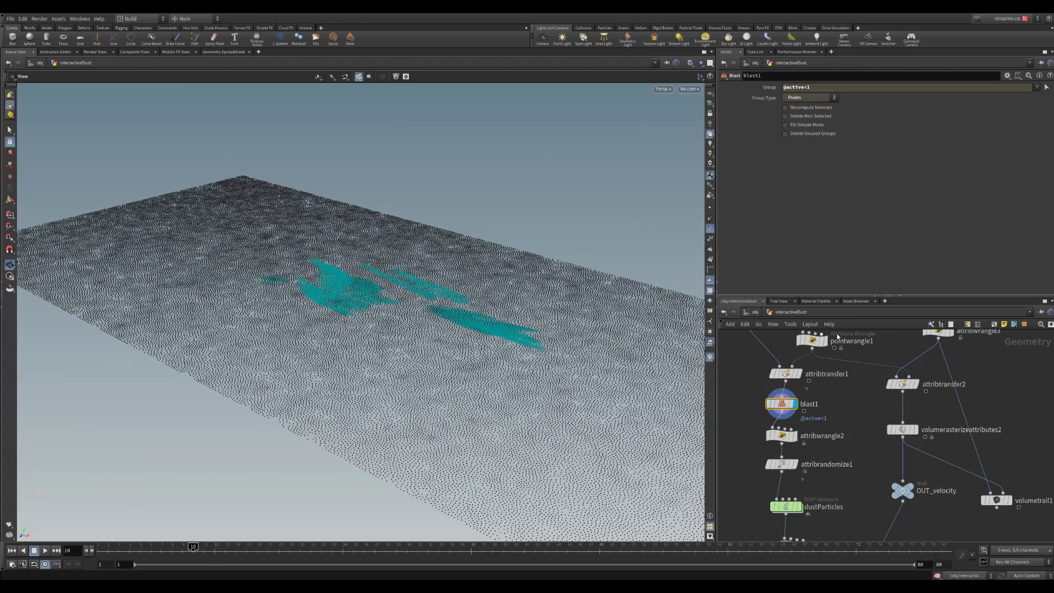
- Try toggling Delete Non Selected on blast1, and shift the node out of line with its branch
middle_click_drag(864, 402, 847, 442)
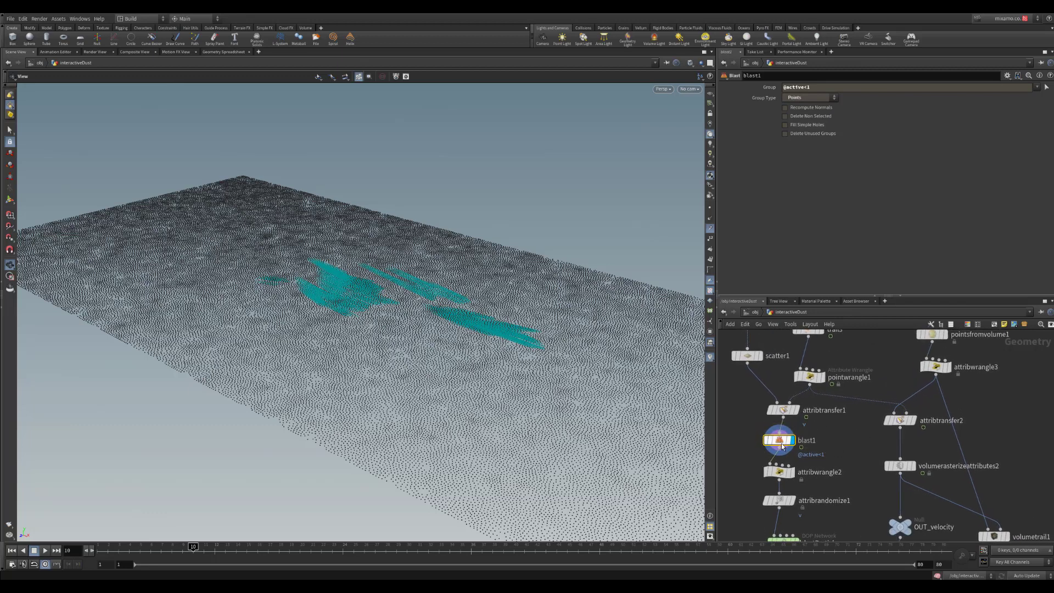
mouse_move(780, 442)
left_mouse_down()
mouse_move(769, 444)
mouse_move(780, 442)
left_mouse_up()
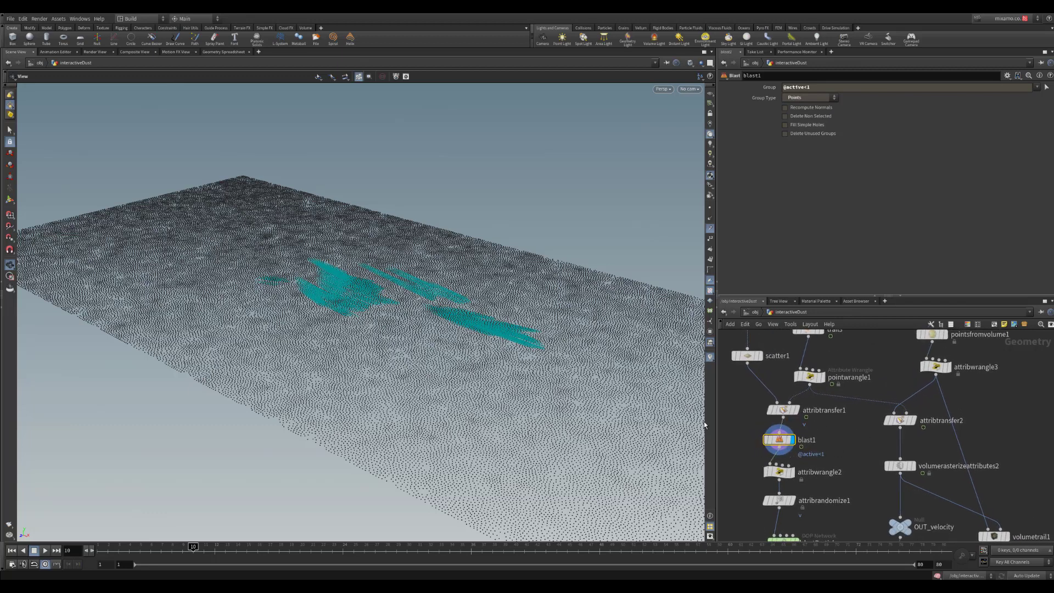
left_click(802, 116)
left_click_drag(779, 441, 747, 442)
middle_click_drag(821, 440, 841, 434)
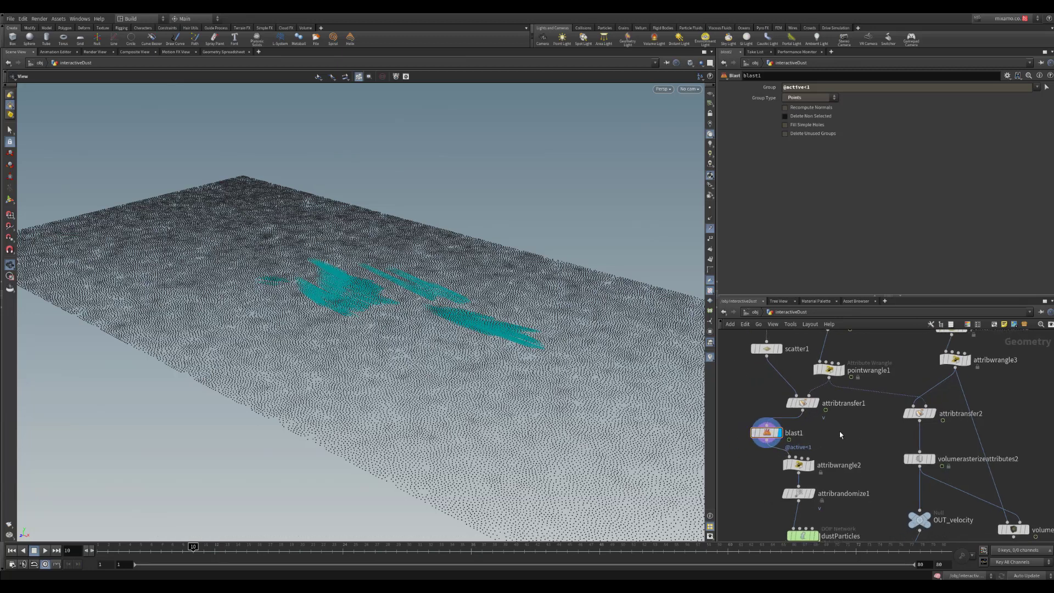
key("Tab")
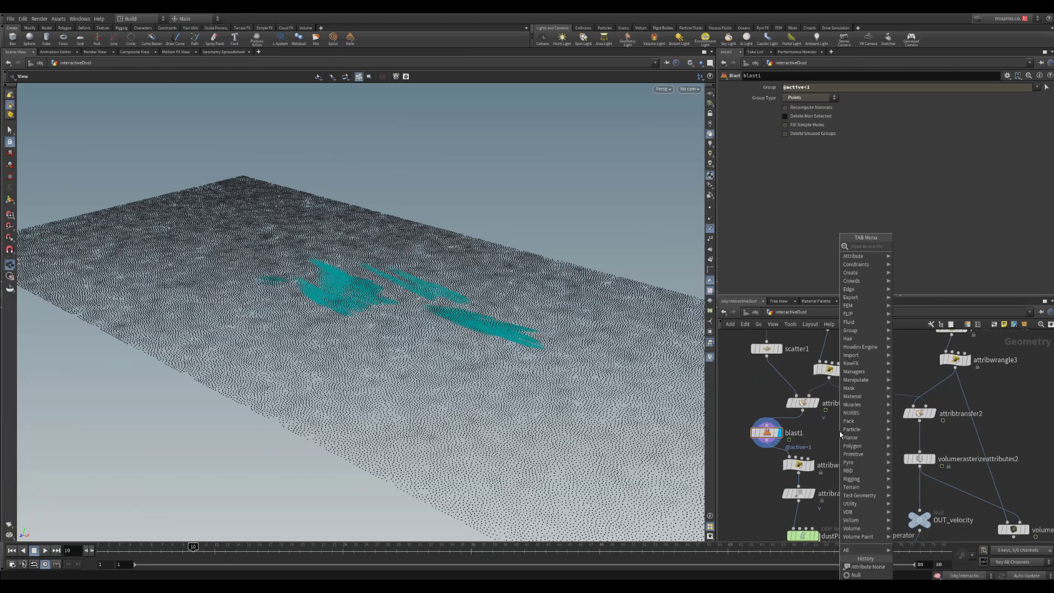
key("Escape")
- Display and select attribwrangle2, and move blast1 back in line above it
left_click(810, 465)
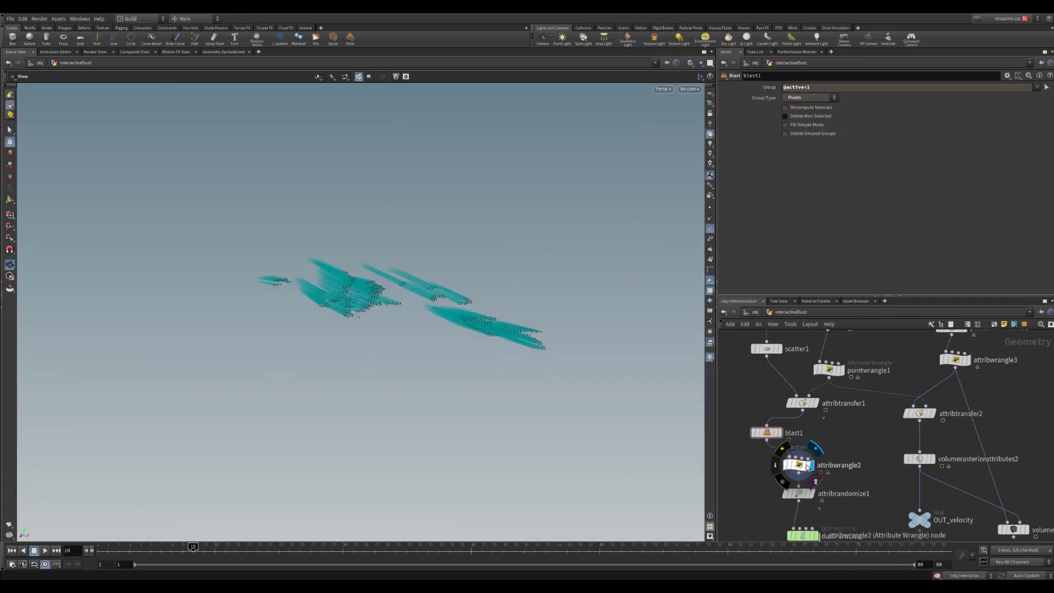
left_click(799, 465)
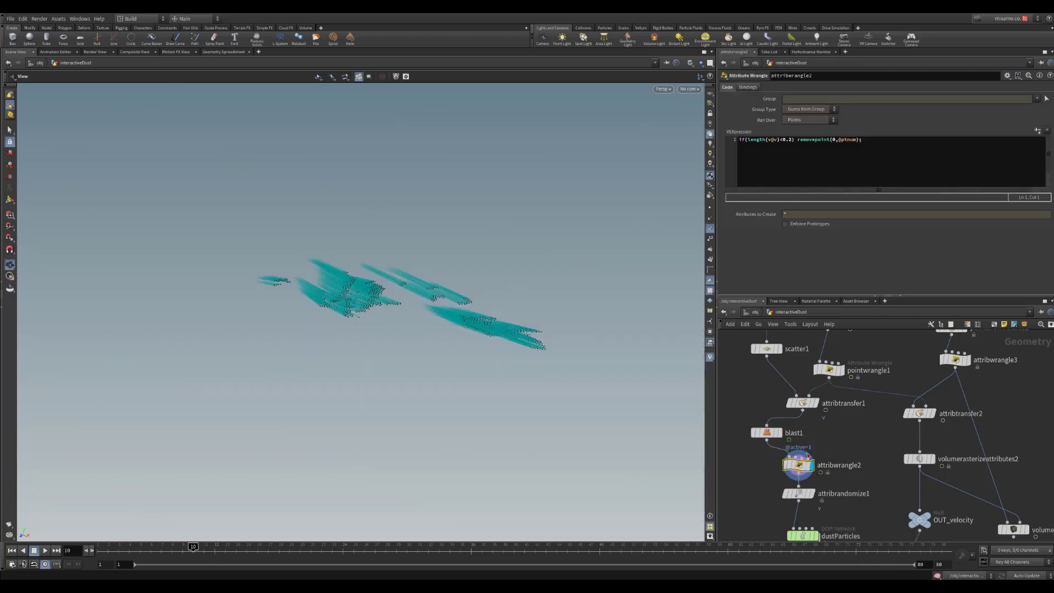
left_click_drag(767, 432, 799, 434)
middle_click_drag(829, 449, 821, 421)
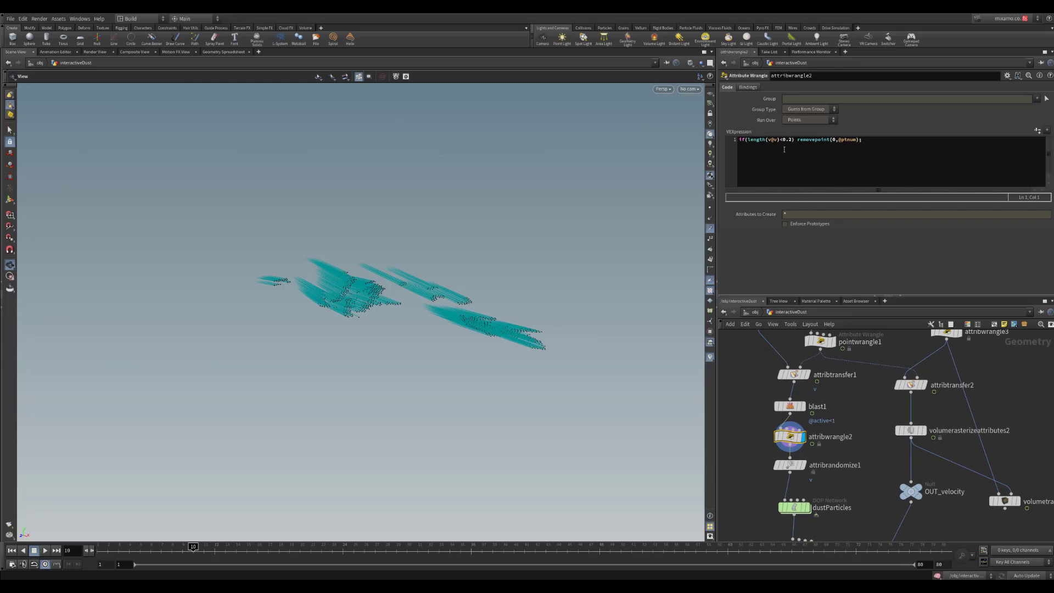
- Examine attribwrangle2's VEX expression that removes points whose velocity length is below 0.2
left_click(760, 146)
left_click_drag(742, 140, 862, 138)
left_click(862, 139)
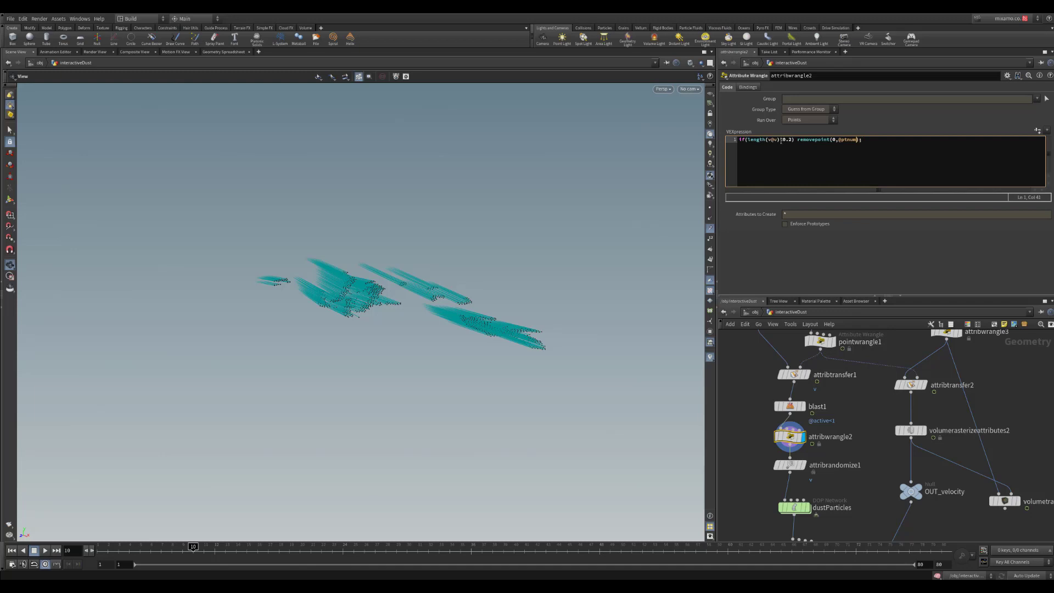
left_click(789, 140)
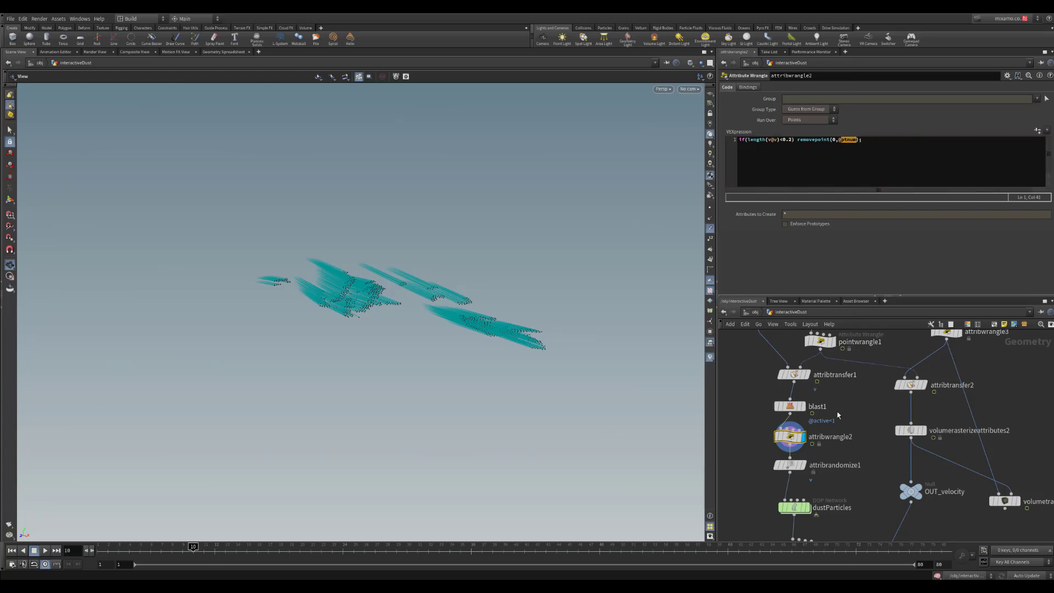
- Bypass blast1 and pointwrangle1, and open pointwrangle1's parameters with the active expression
middle_click_drag(838, 414, 837, 433)
left_click(777, 416)
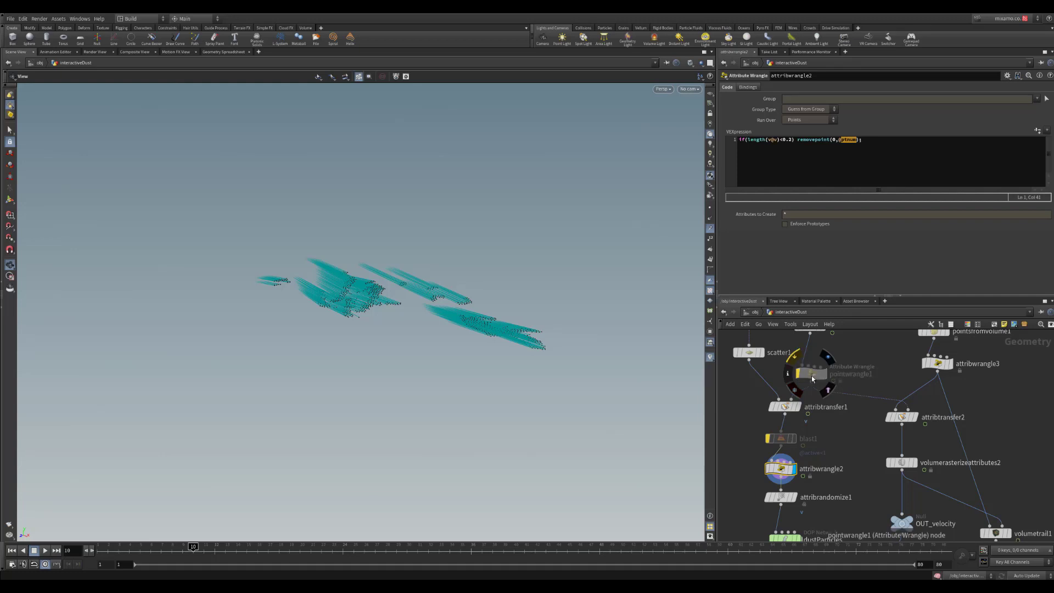
left_click(810, 374)
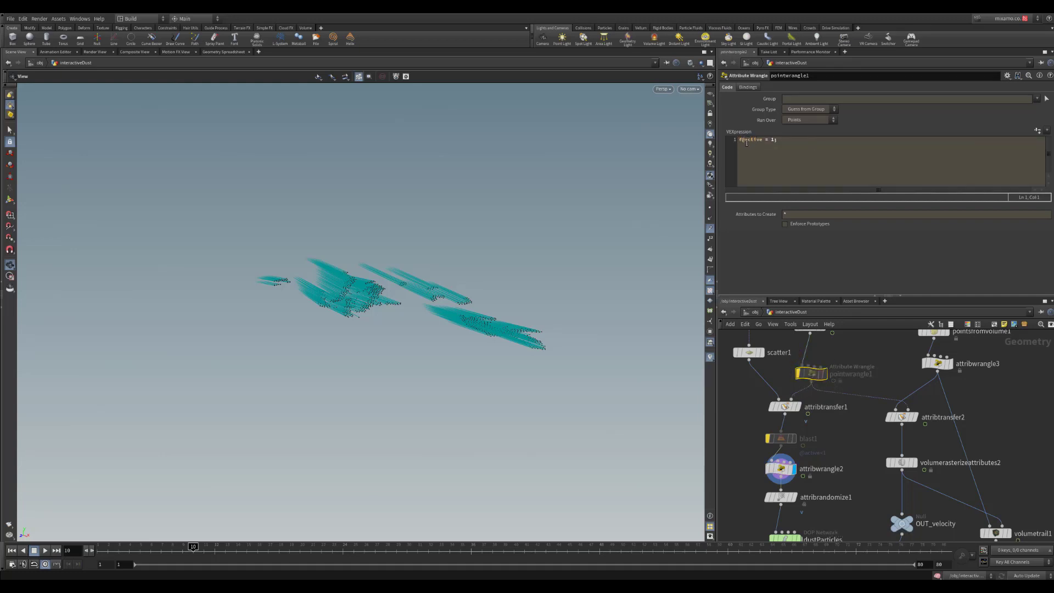
- Display and select attribrandomize1, and examine its settings for randomizing the v attribute
middle_click_drag(850, 424, 842, 375)
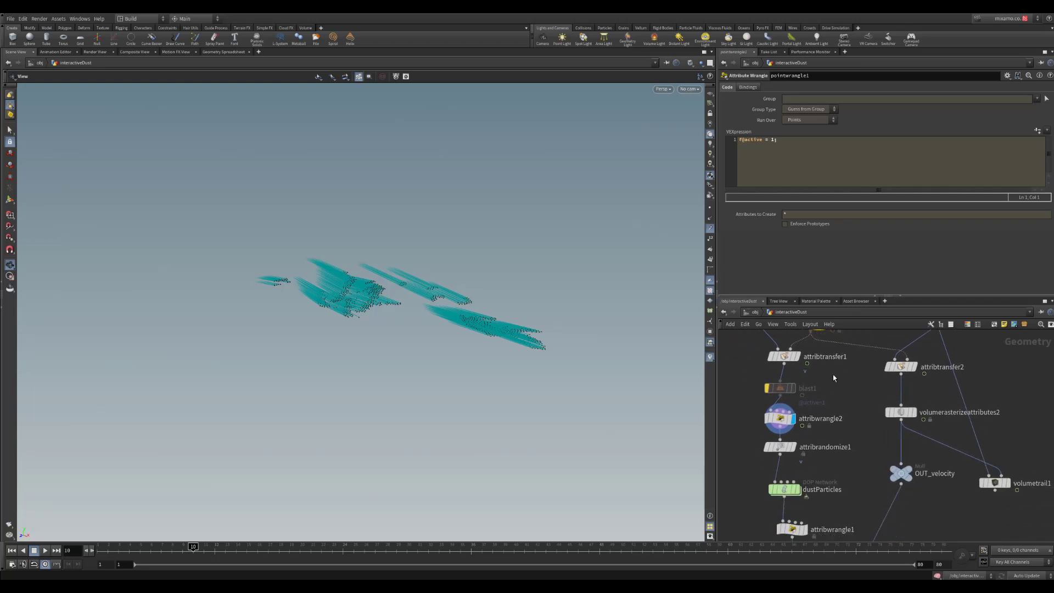
middle_click_drag(828, 439, 821, 392)
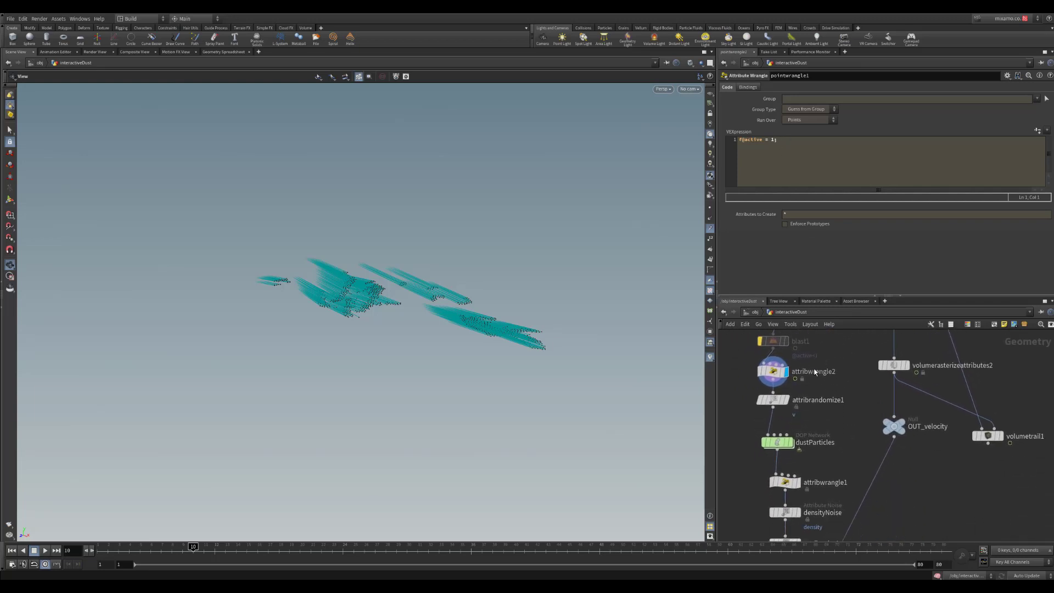
left_click(787, 401)
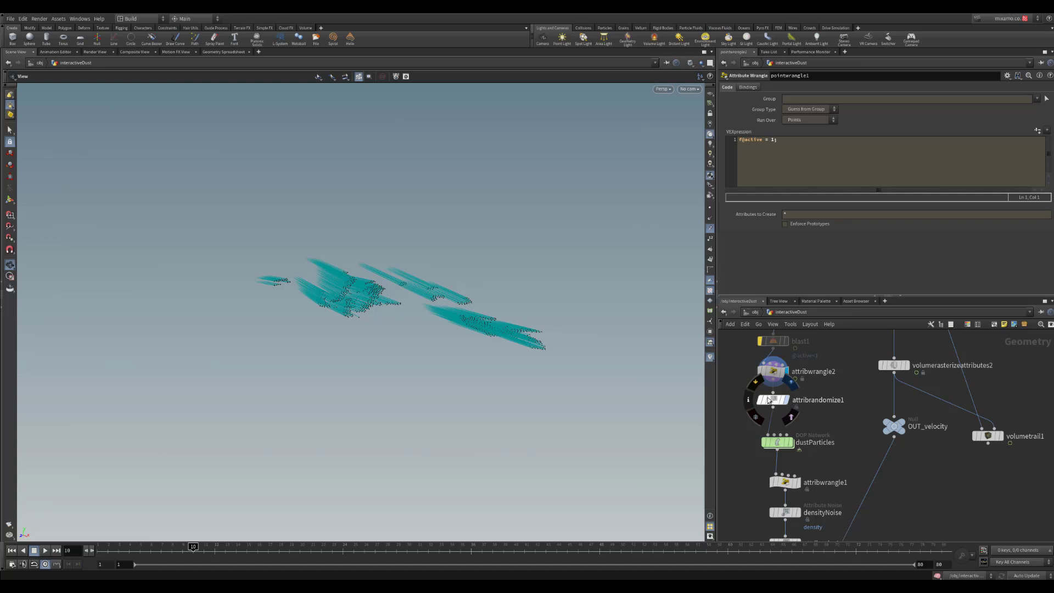
left_click(768, 399)
middle_click_drag(826, 424, 819, 418)
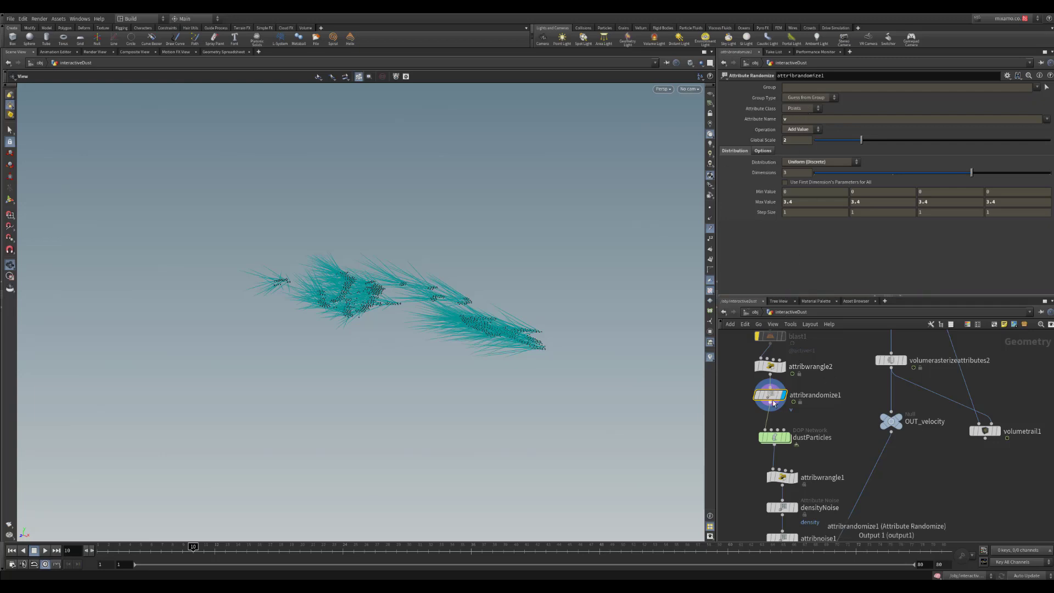
- Make room beside attribrandomize1 for an Attribute Noise node fed by attribwrangle2, and display the new node
left_click_drag(770, 394, 744, 397)
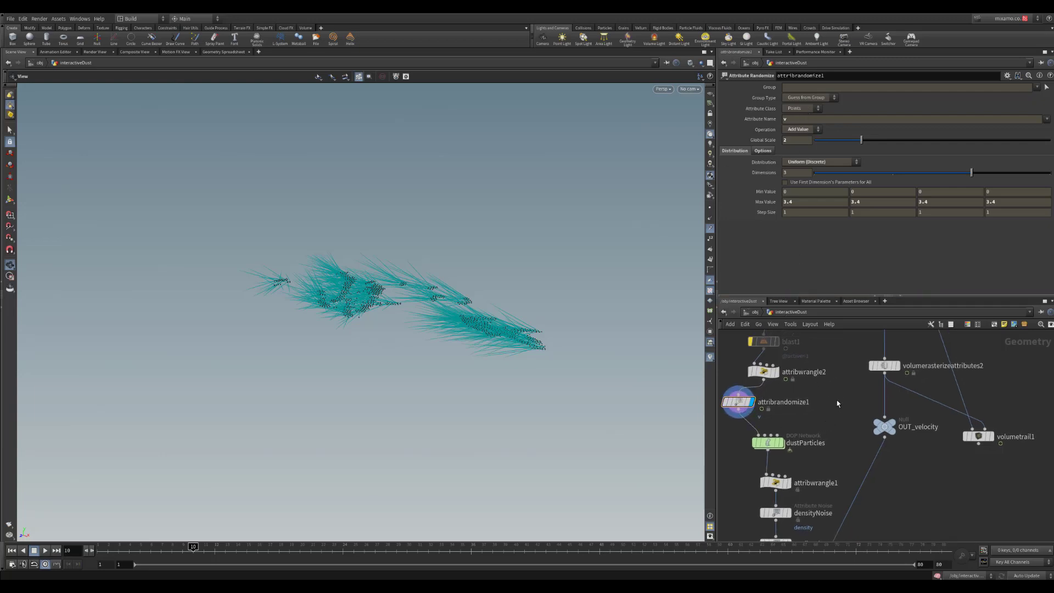
key("Tab")
type("noise")
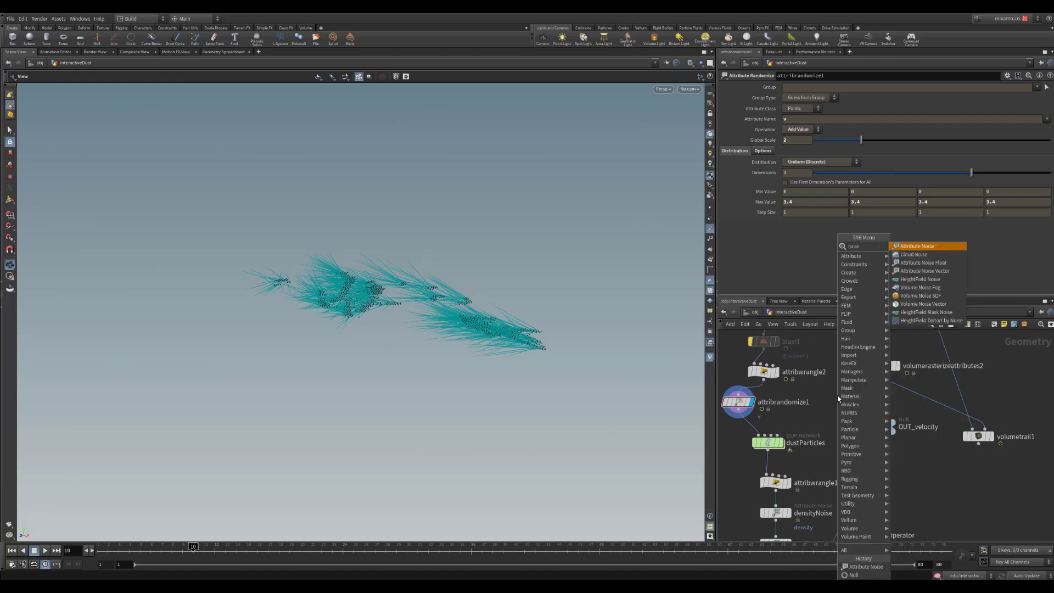
key("Return")
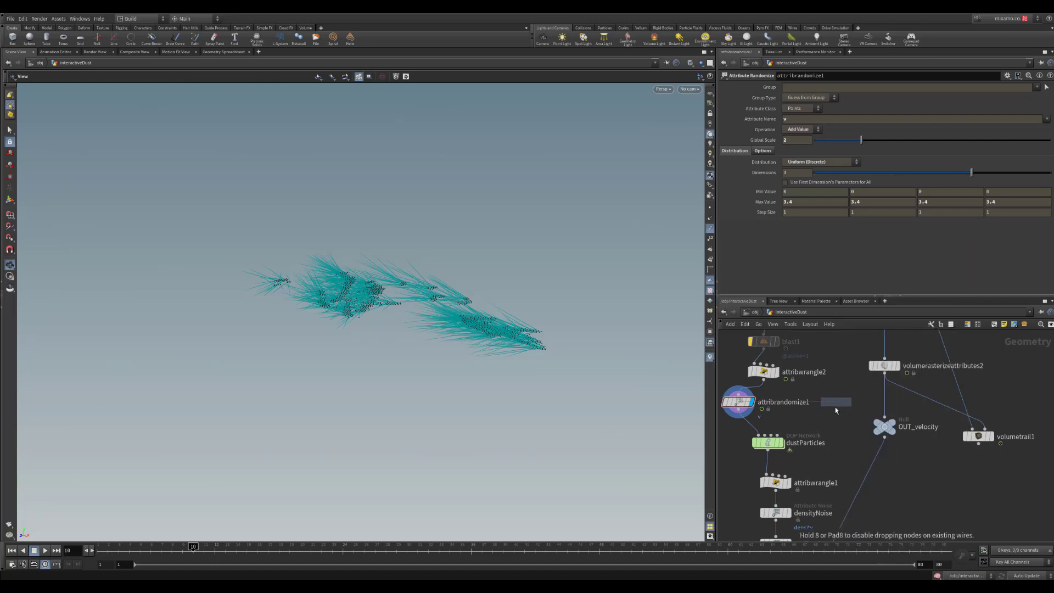
left_click(835, 407)
left_click_drag(763, 378, 833, 403)
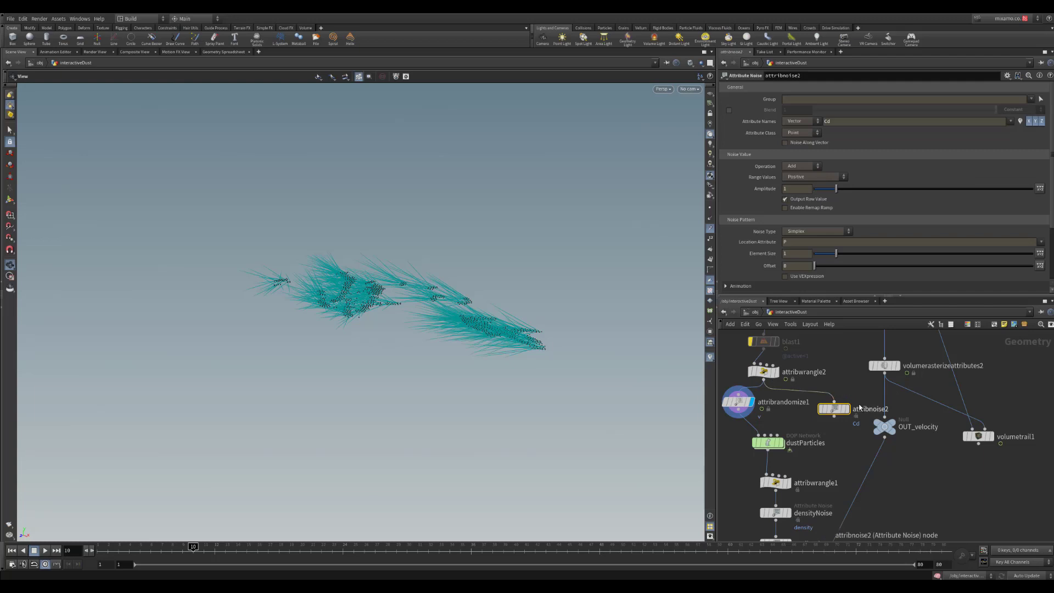
left_click(845, 409)
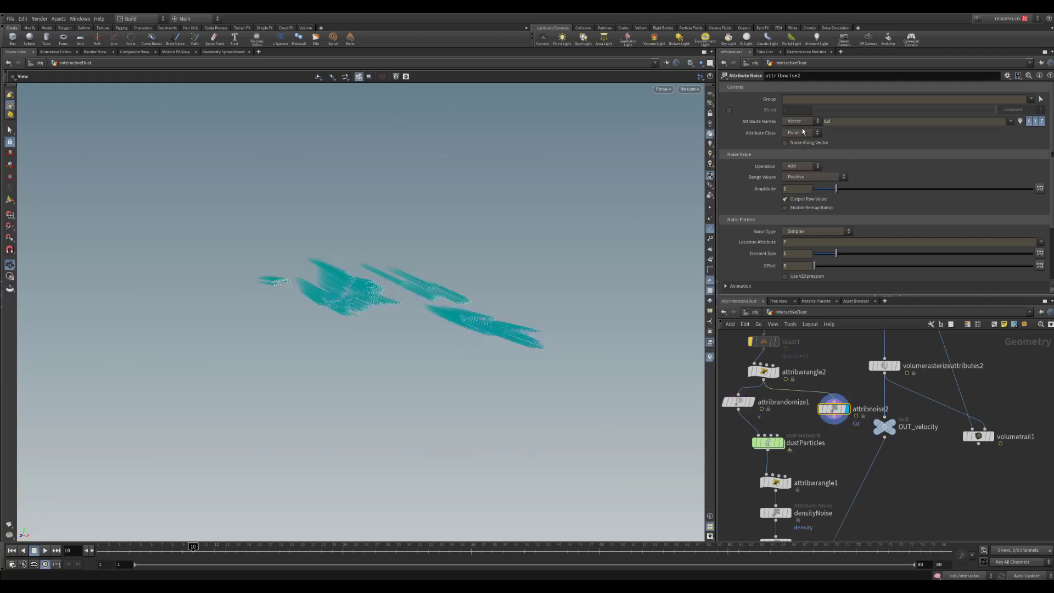
- Apply the noise to the v attribute with an amplitude of 9.3 and an element size of 0.47
left_click(847, 123)
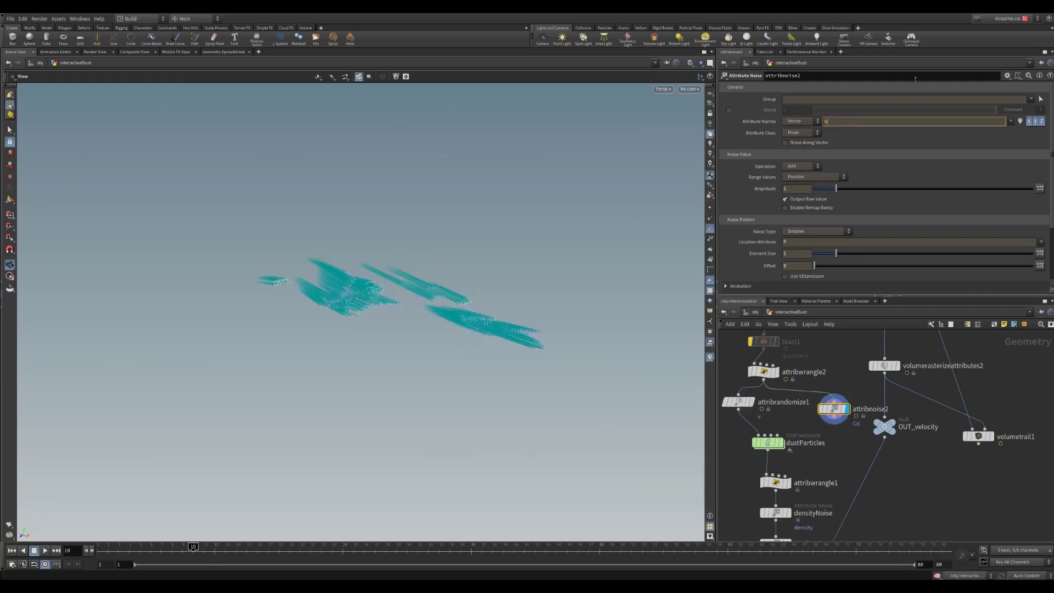
key("Return")
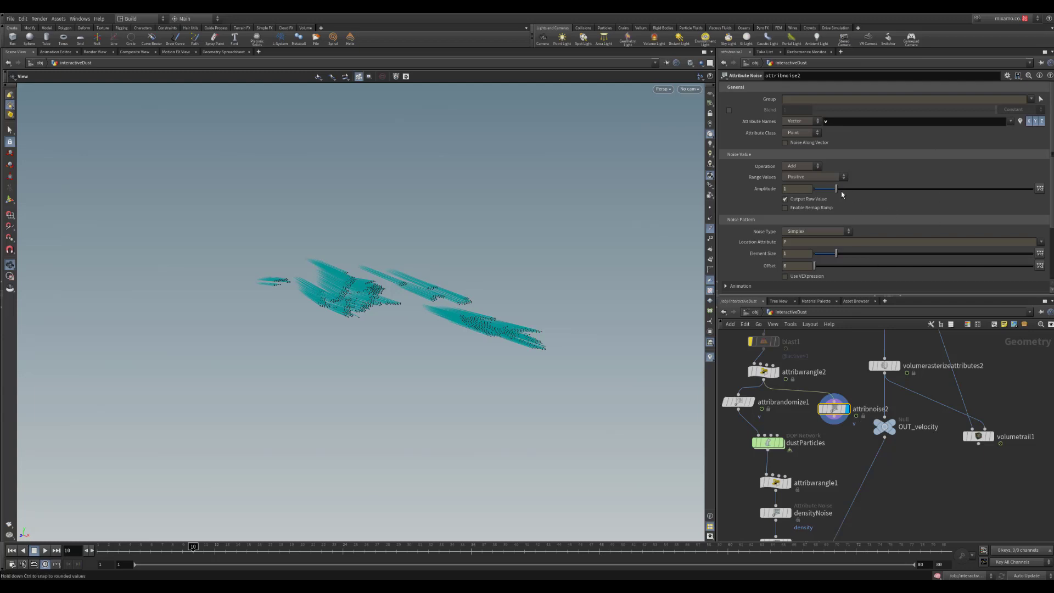
left_click_drag(836, 253, 820, 255)
left_click_drag(837, 188, 1018, 190)
mouse_move(821, 254)
left_mouse_down()
mouse_move(849, 256)
mouse_move(824, 253)
left_mouse_up()
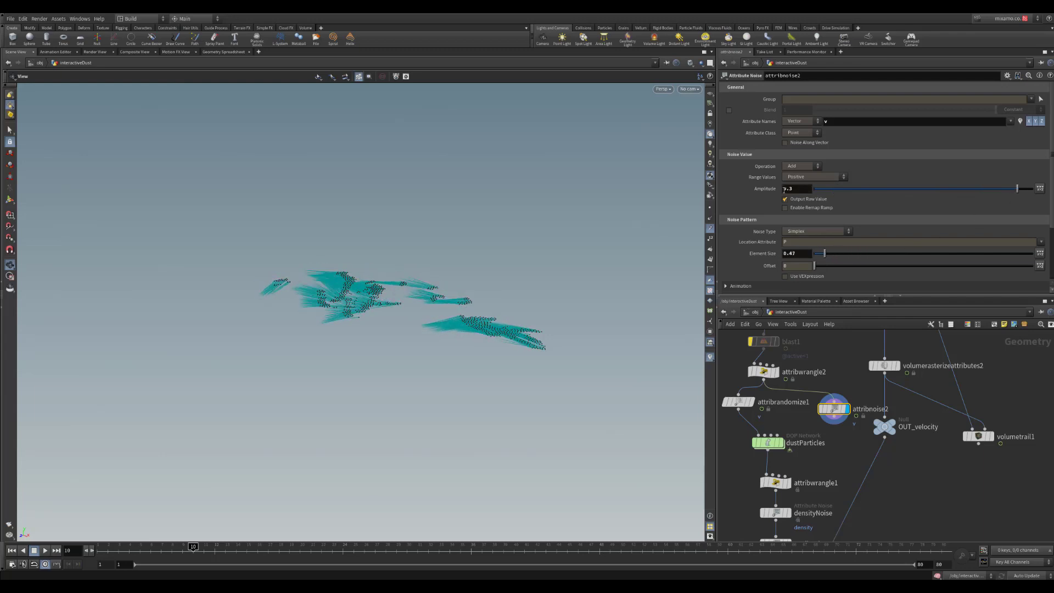
- Try restricting attribnoise2 to the Y component and then to X alone, and reduce its element size
left_click_drag(664, 252, 519, 305)
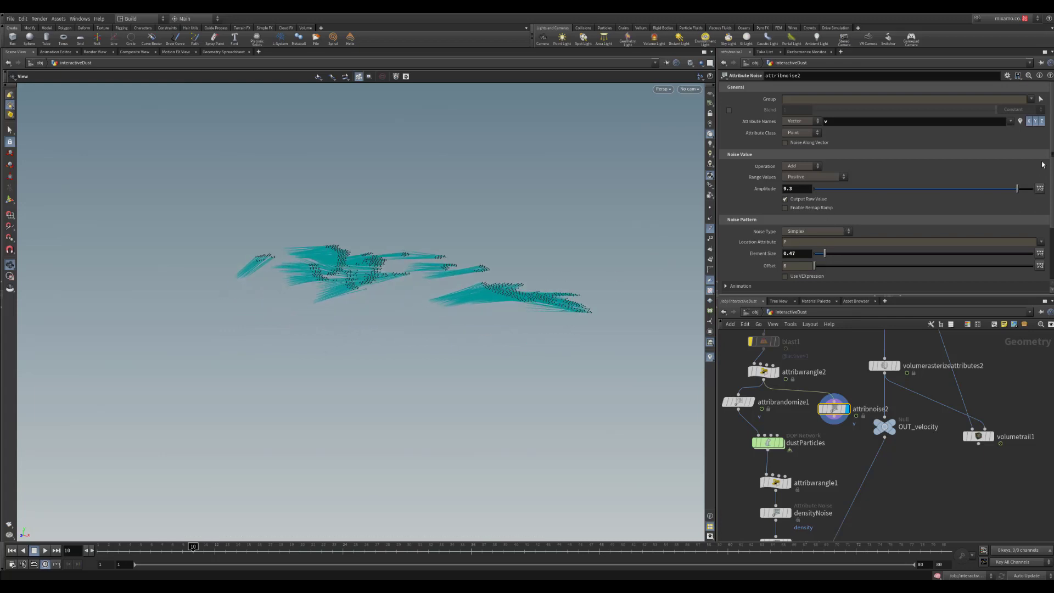
left_click(1043, 122)
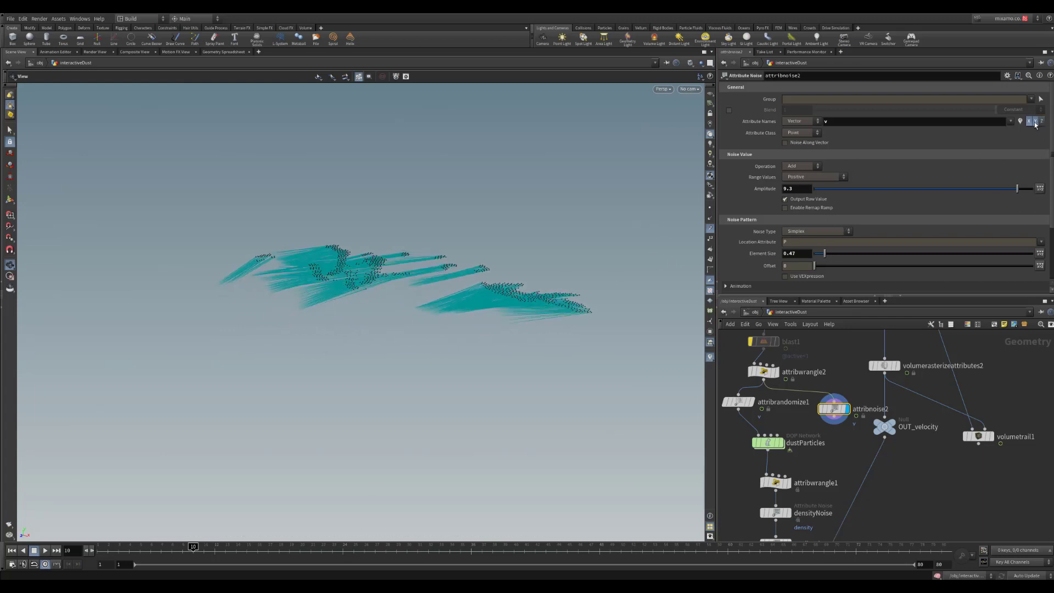
left_click(1029, 121)
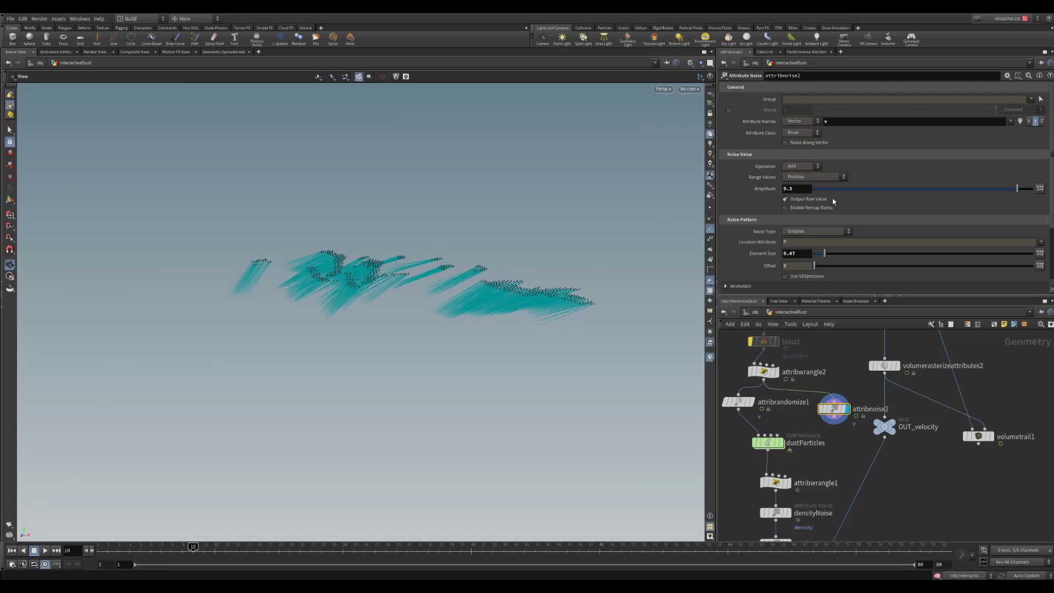
left_click(1035, 121)
left_click(1029, 122)
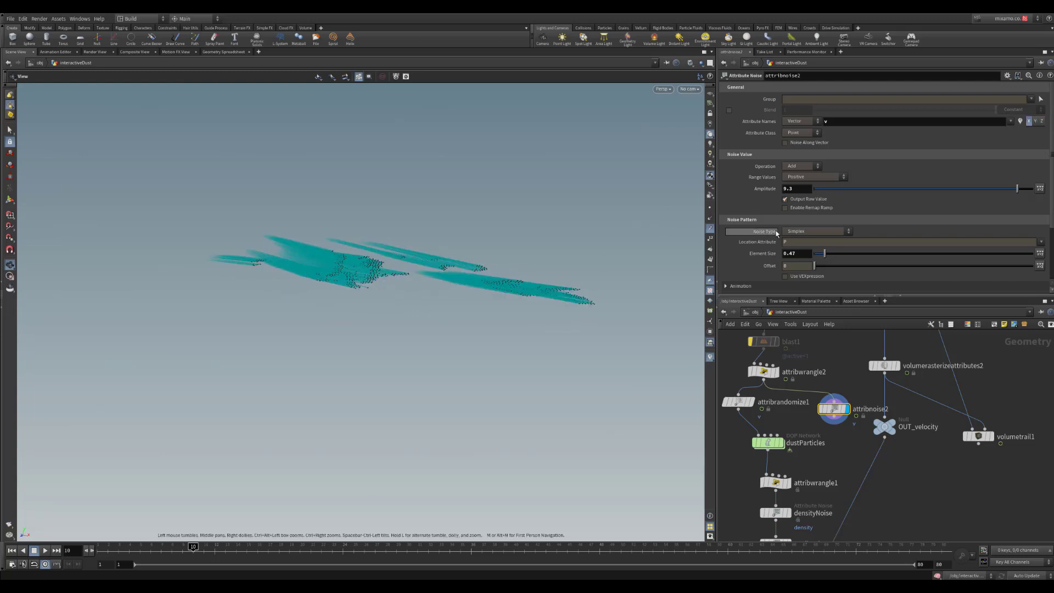
mouse_move(580, 305)
left_mouse_down()
mouse_move(549, 435)
mouse_move(609, 320)
left_mouse_up()
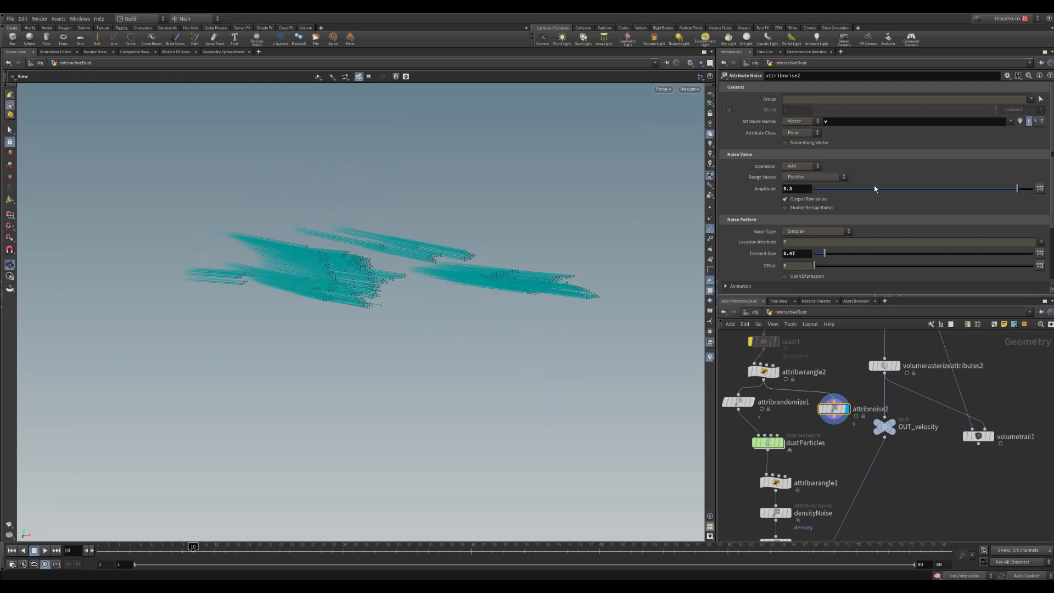
mouse_move(825, 253)
left_mouse_down()
mouse_move(927, 255)
mouse_move(814, 262)
left_mouse_up()
- Delete attribnoise2, then move attribrandomize1 back in line below attribwrangle2 and display and select it
key("Delete")
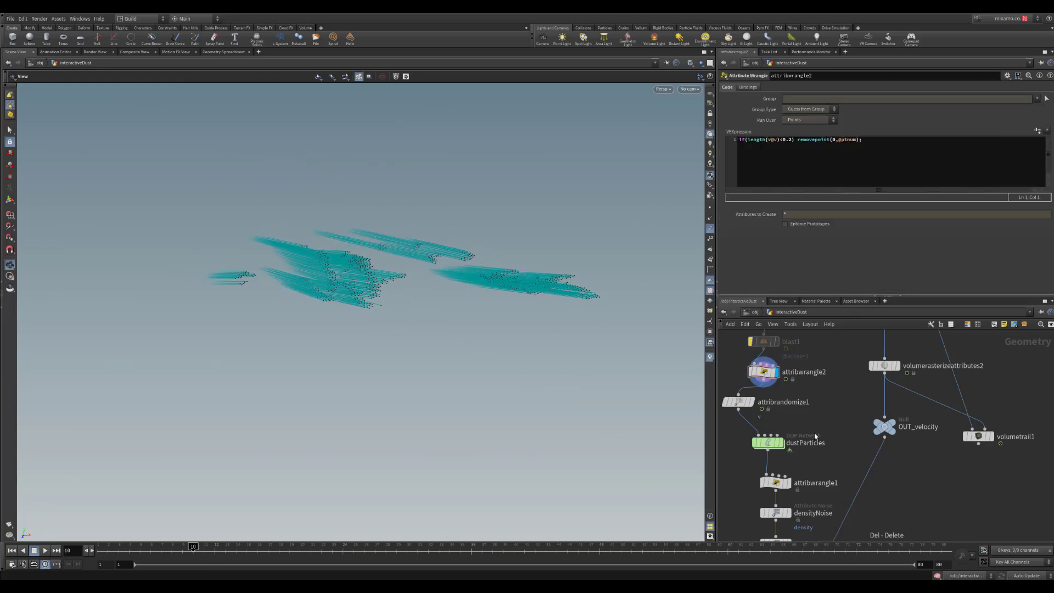
middle_click_drag(736, 404, 753, 375)
left_click_drag(753, 375, 778, 379)
left_click(796, 377)
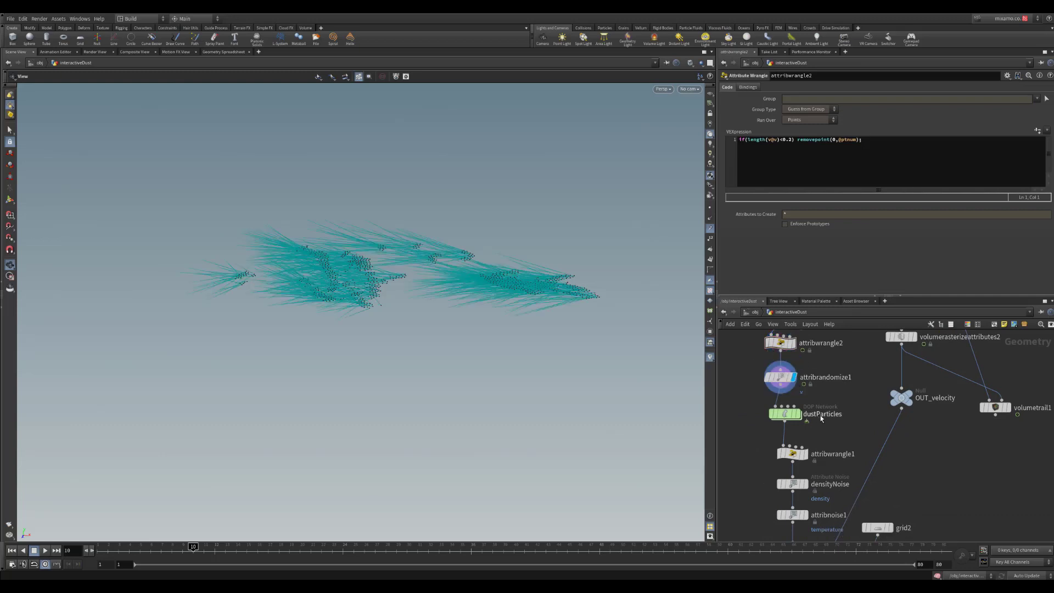
left_click(789, 379)
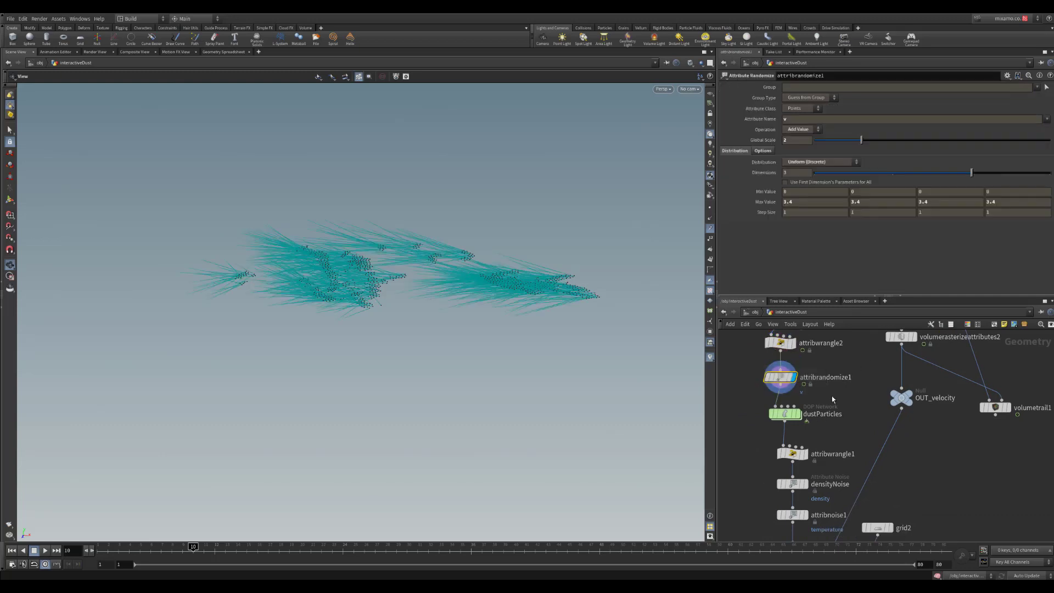
- Inspect the randomized velocity vectors from several angles, then display dustParticles and play its simulation from frame 1
left_click_drag(428, 340, 405, 334)
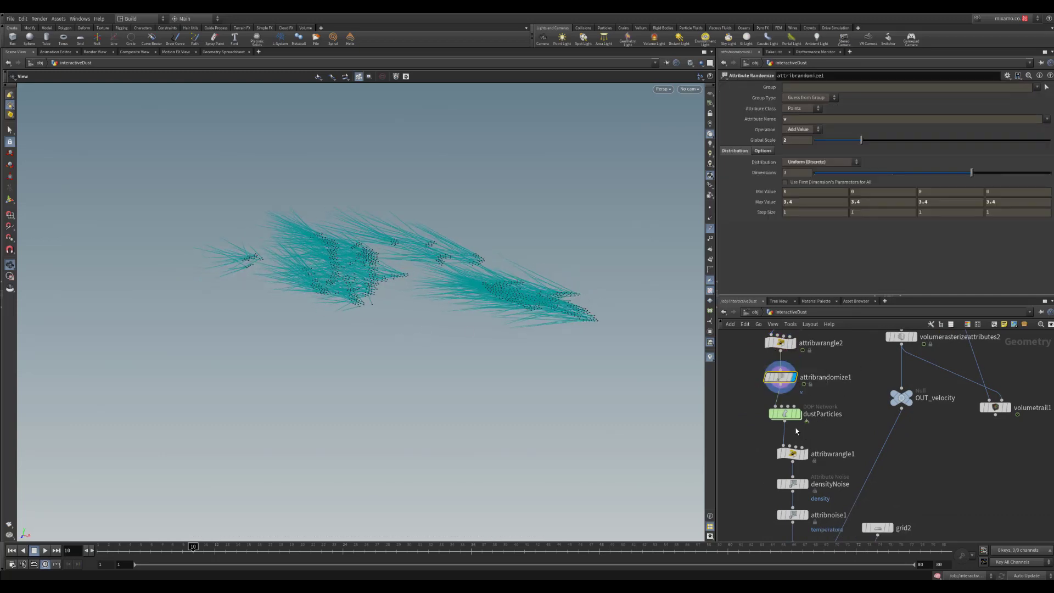
mouse_move(798, 417)
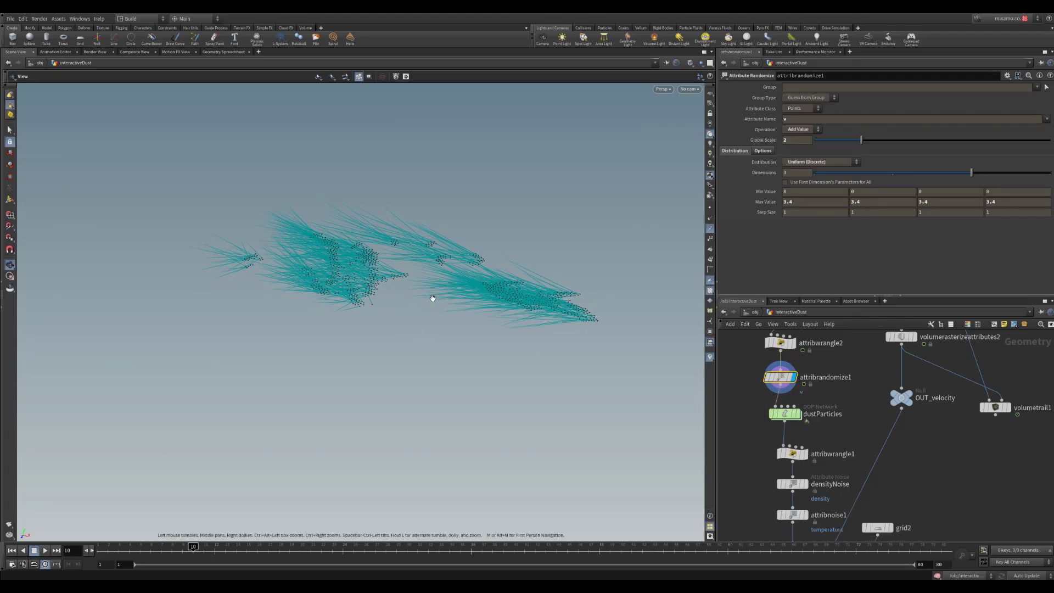
mouse_move(431, 297)
left_mouse_down()
mouse_move(484, 266)
mouse_move(515, 304)
mouse_move(578, 345)
left_mouse_up()
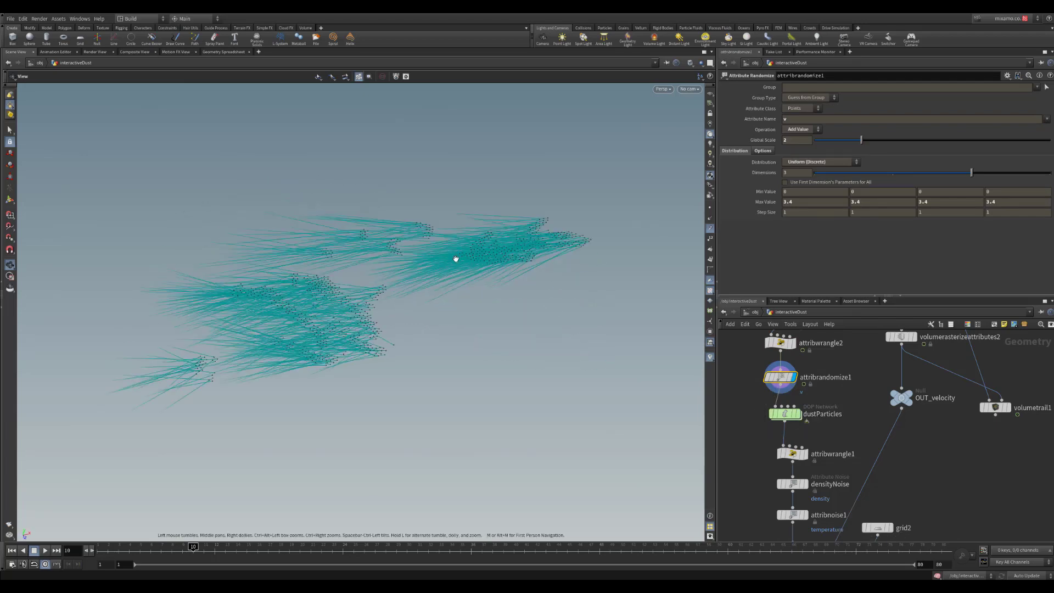
mouse_move(590, 296)
left_mouse_down()
mouse_move(527, 272)
mouse_move(539, 271)
left_mouse_up()
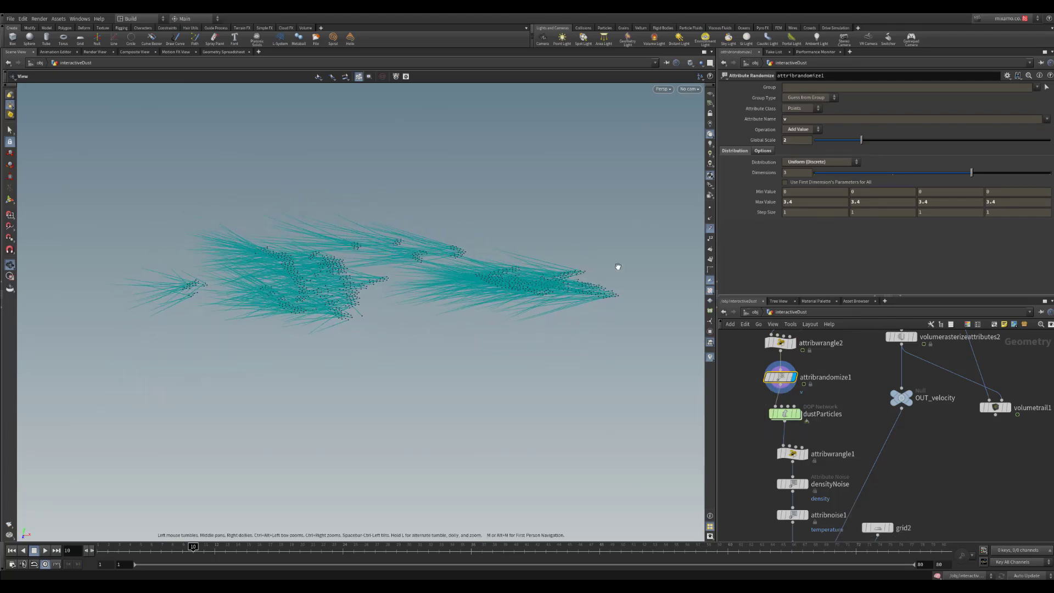
middle_click_drag(831, 429, 823, 398)
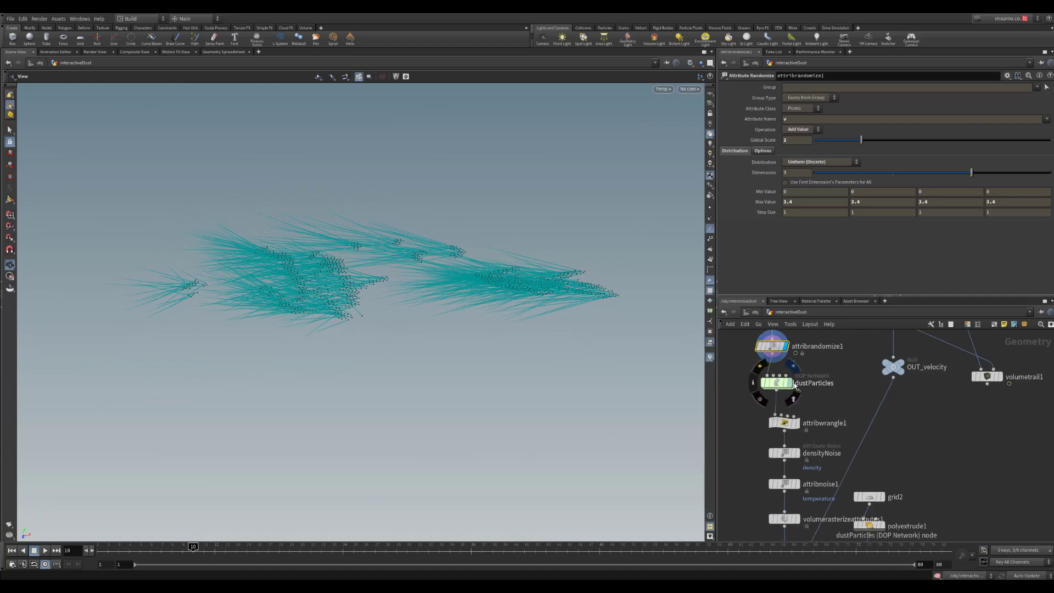
left_click(789, 384)
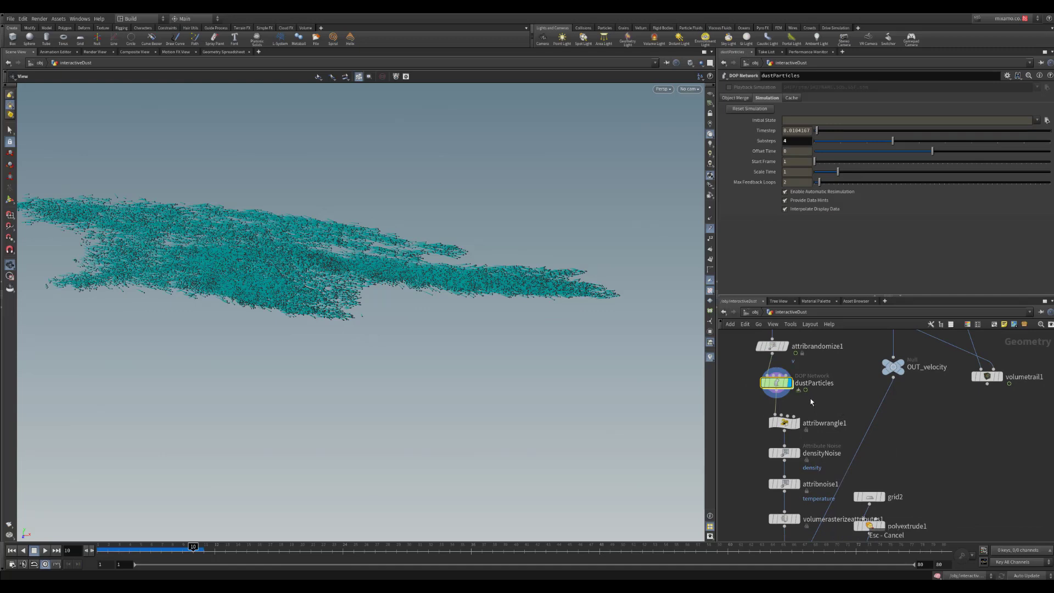
key("ctrl+Up")
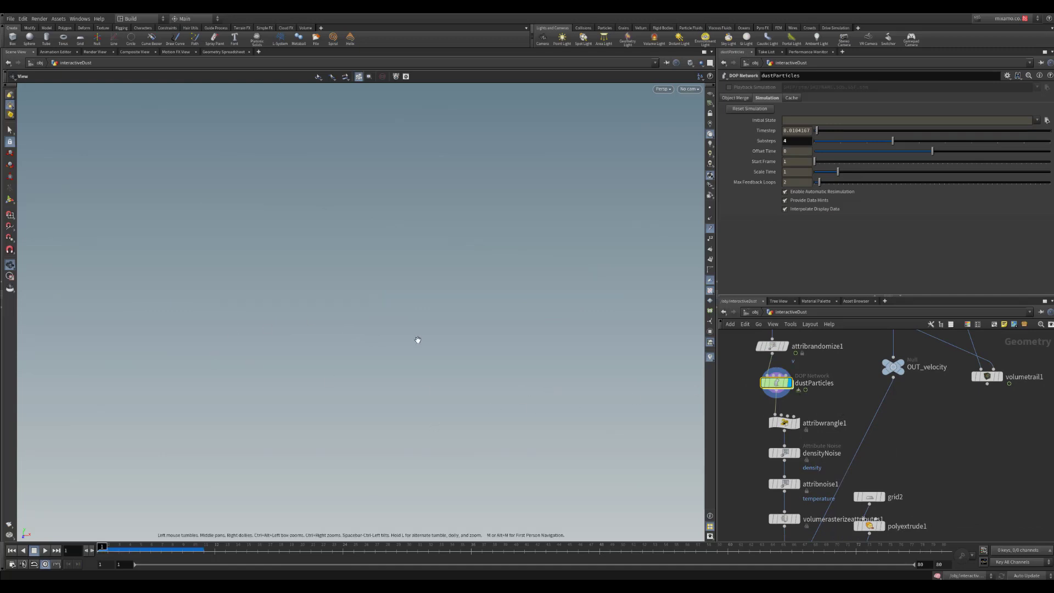
key("Up")
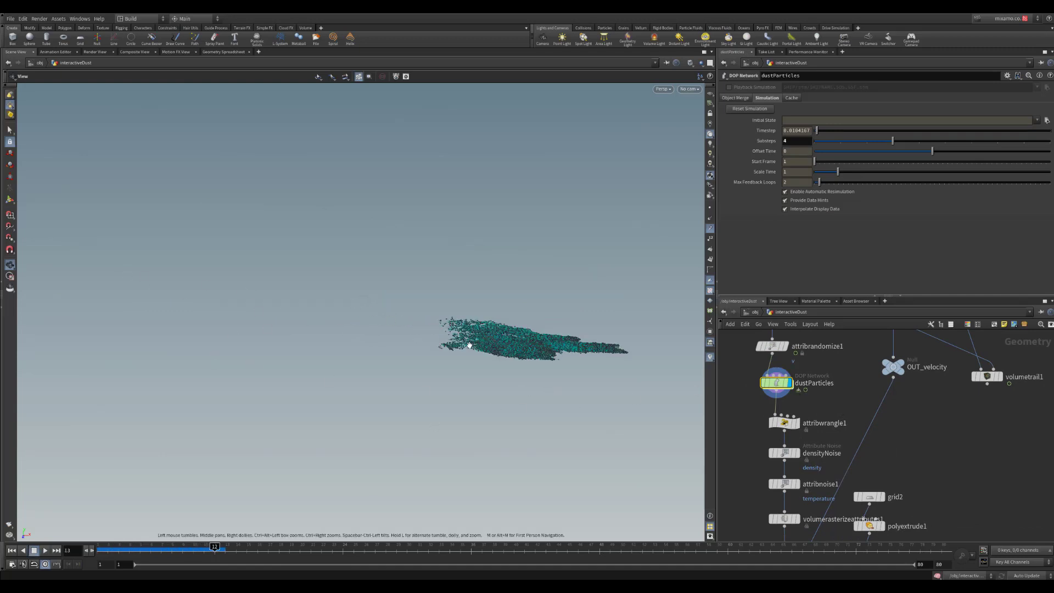
- Frame the dust particles in the viewport and replay the simulation from the first frame to frame 15
middle_click_drag(574, 411, 258, 348)
right_click(387, 356)
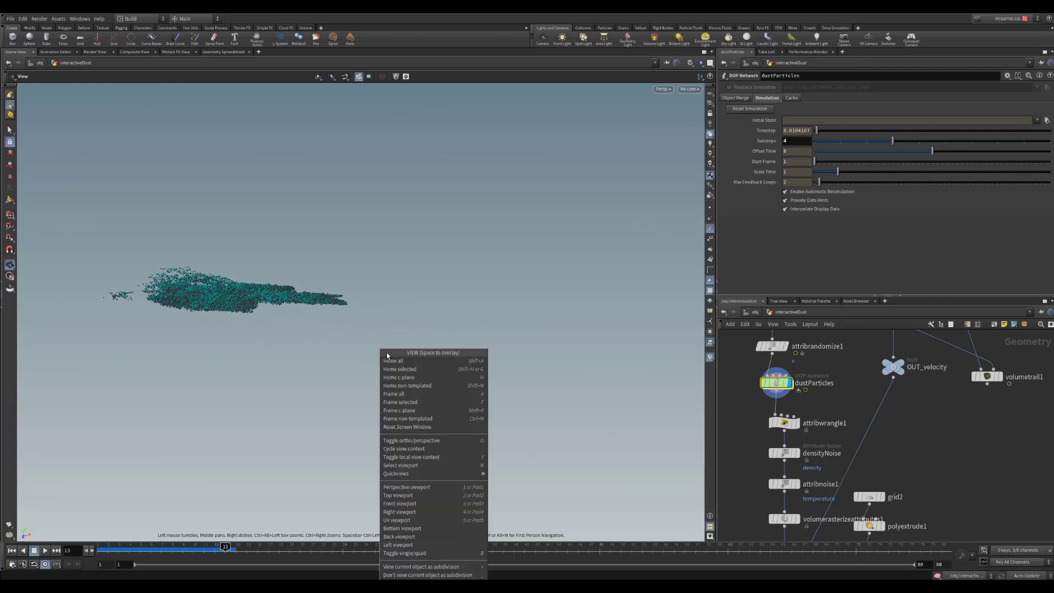
right_click_drag(322, 322, 388, 334)
middle_click_drag(286, 328, 390, 343)
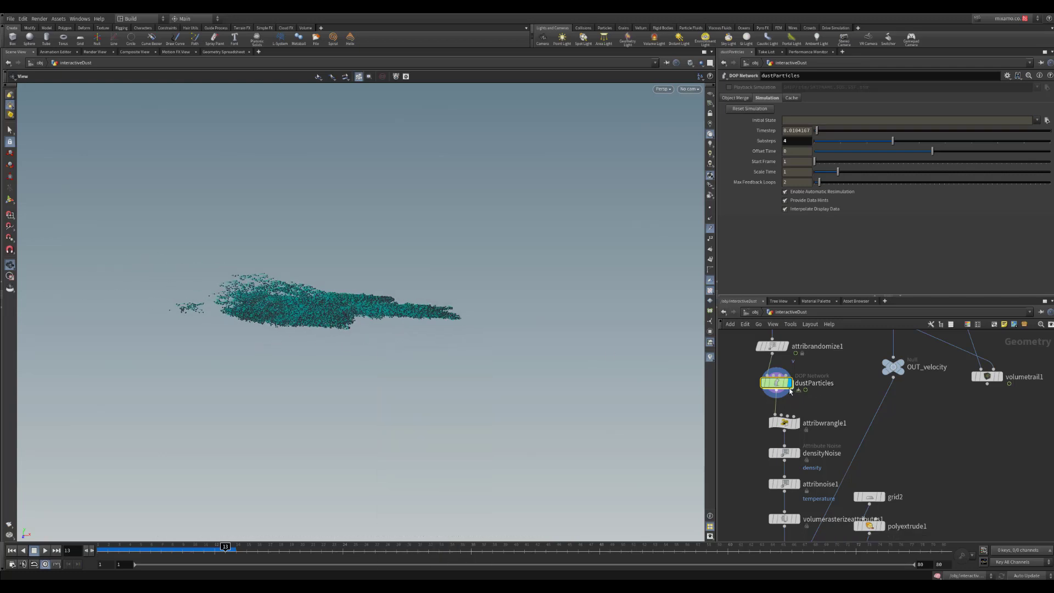
key("ctrl+Up")
key("Up")
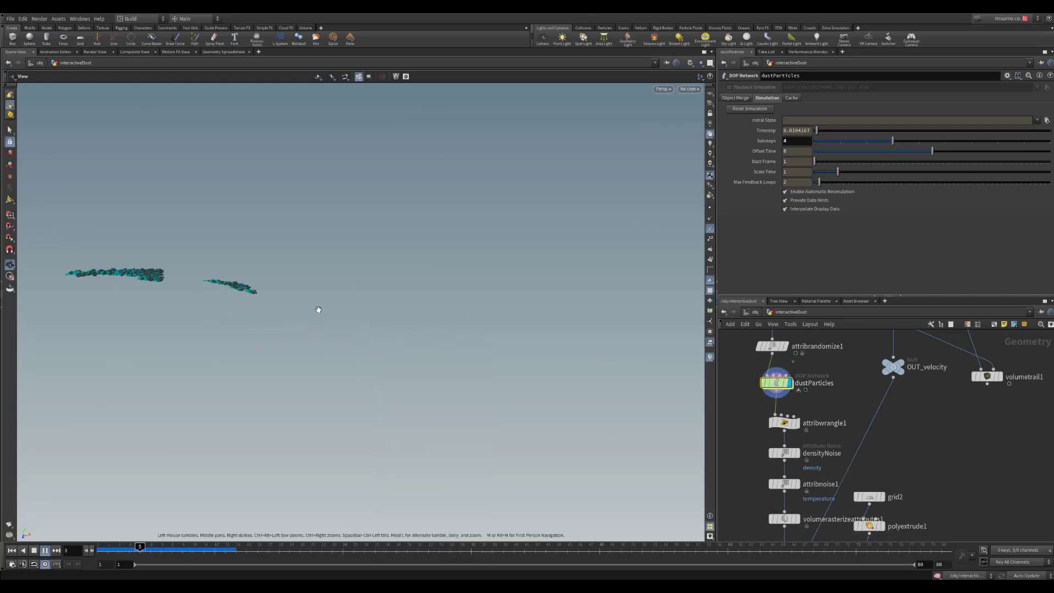
key("Up")
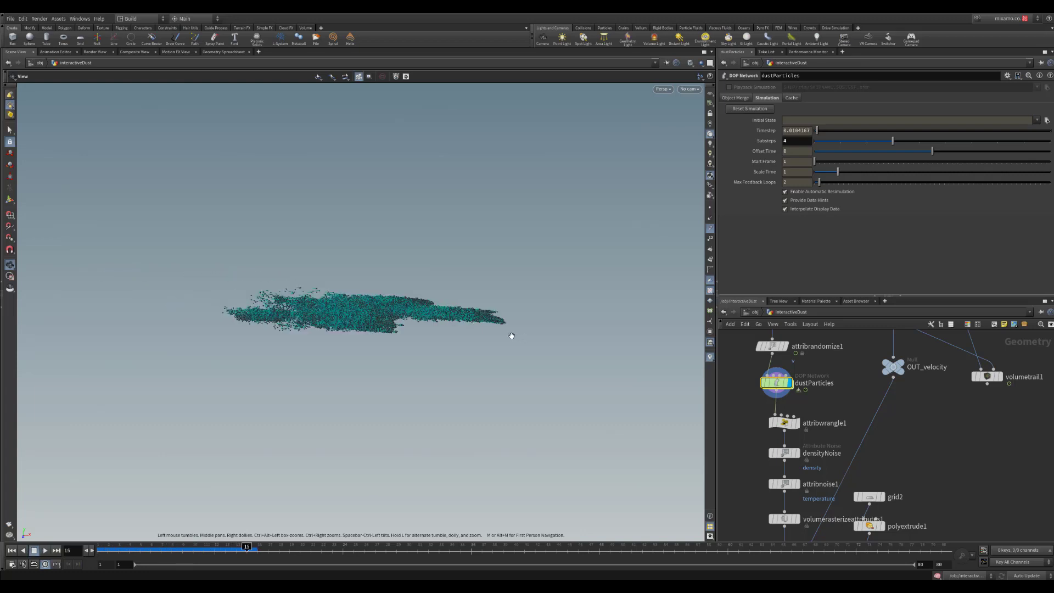
- Enter the dustParticles DOP network and look over its node chain from source_first_input down to output
middle_click_drag(847, 391, 871, 418)
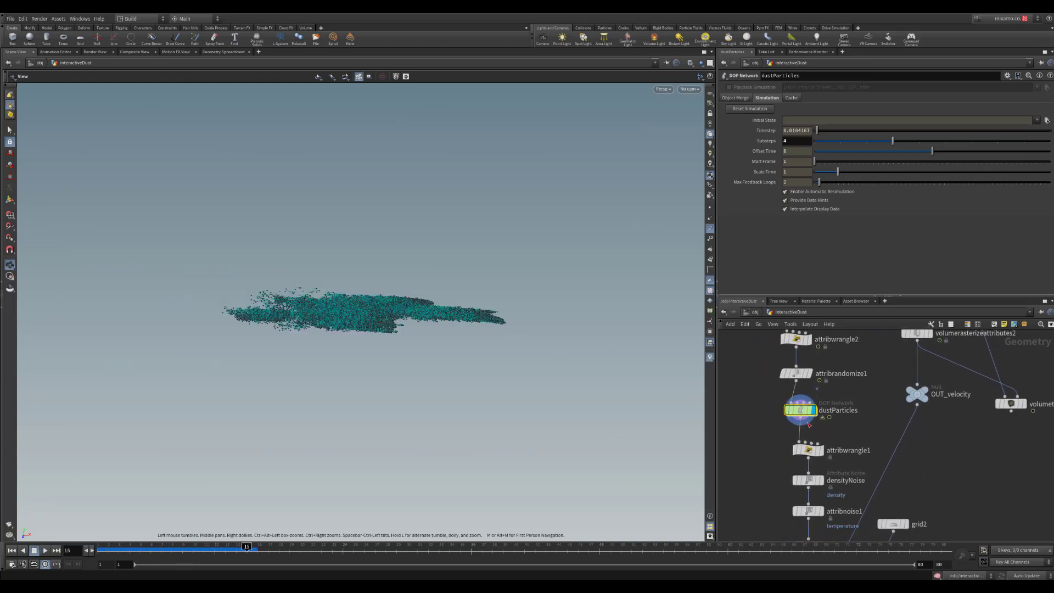
double_click(799, 409)
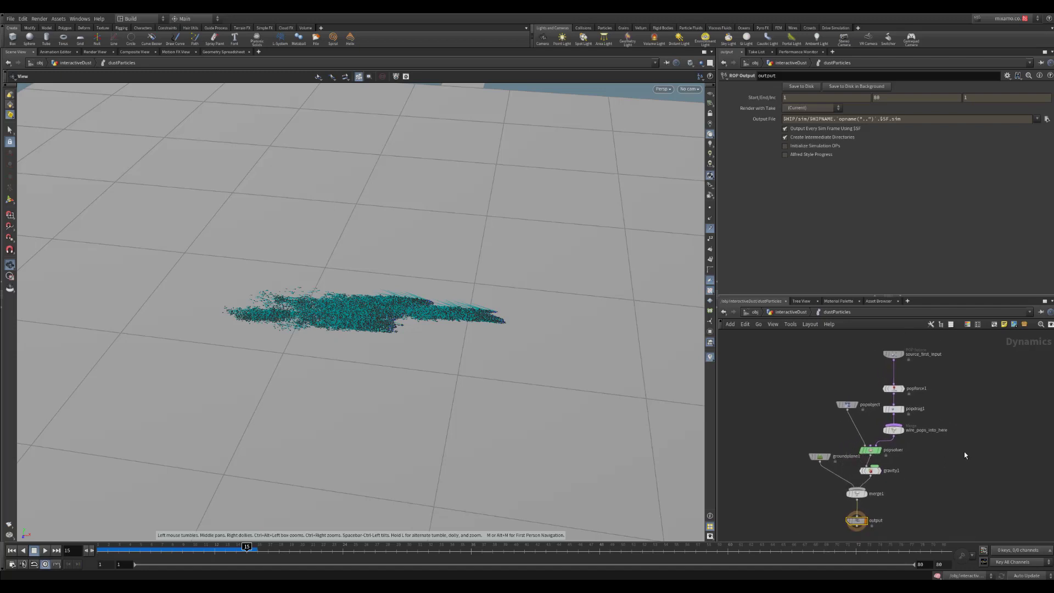
scroll(911, 415, "up", 3)
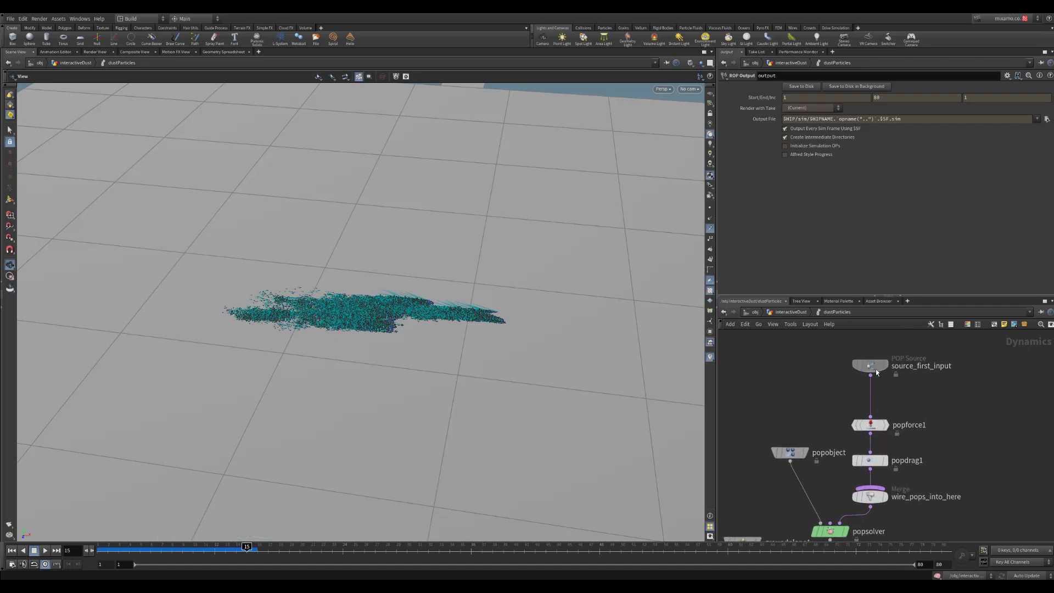
left_click_drag(877, 369, 877, 391)
scroll(944, 486, "down", 2)
middle_click_drag(944, 486, 923, 388)
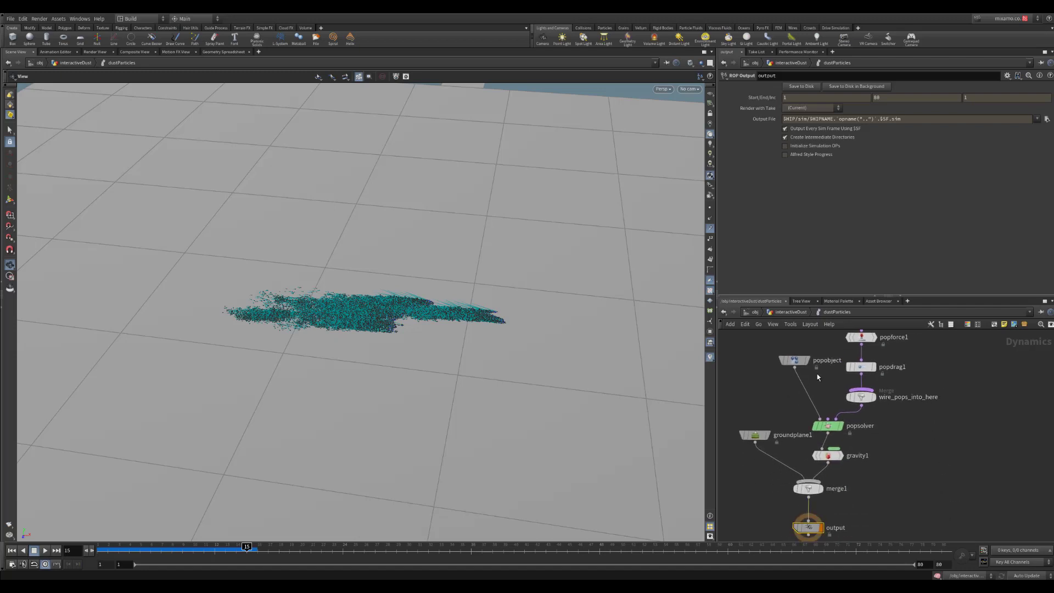
- Shift the popobject node slightly and select popforce1 to show its noise parameters
left_click_drag(796, 364, 786, 379)
middle_click_drag(928, 433, 929, 473)
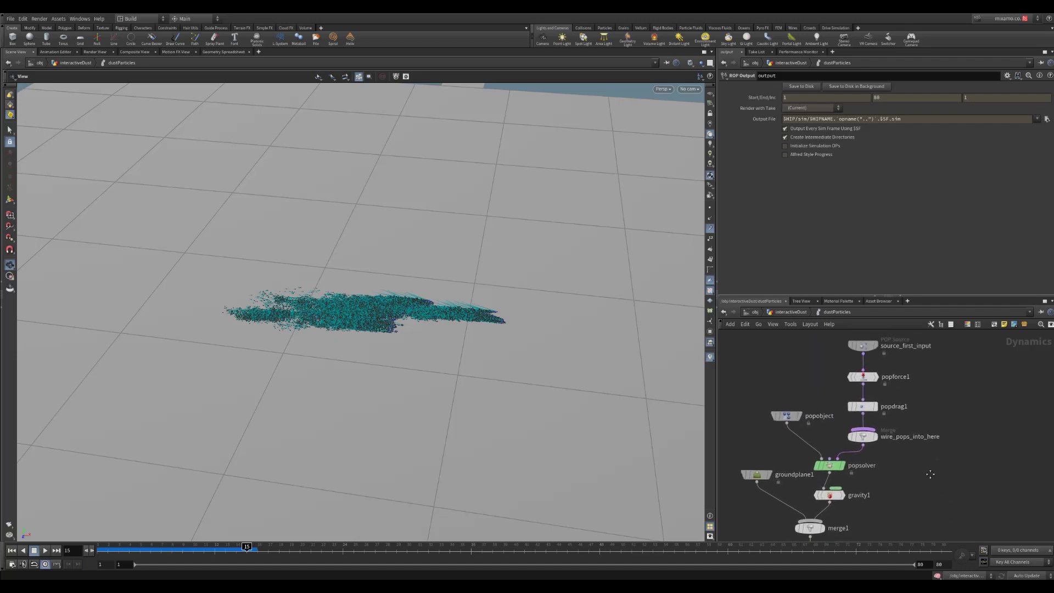
middle_click_drag(905, 356, 901, 364)
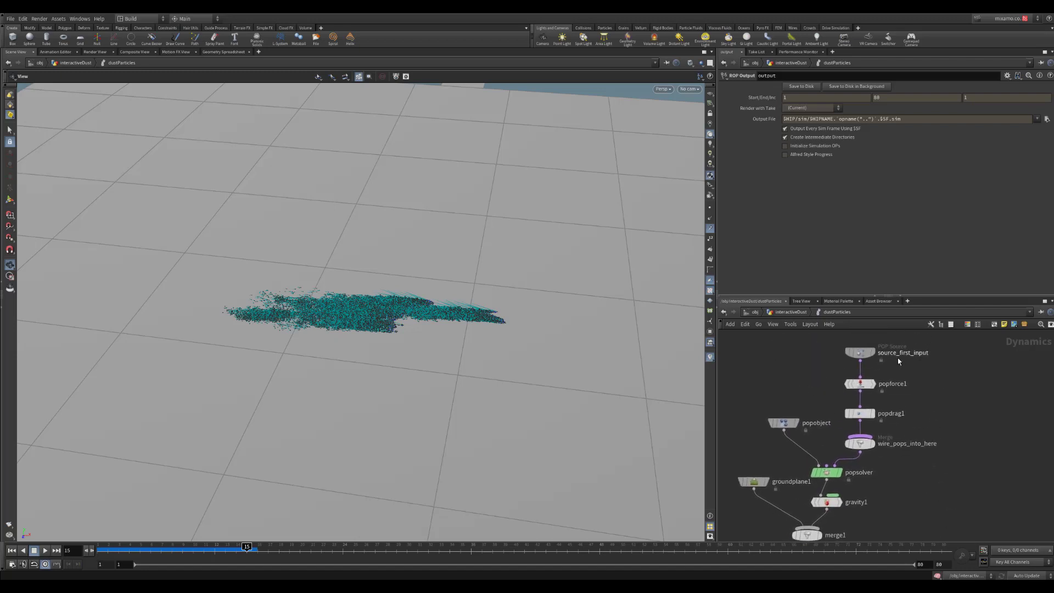
left_click_drag(898, 374, 834, 395)
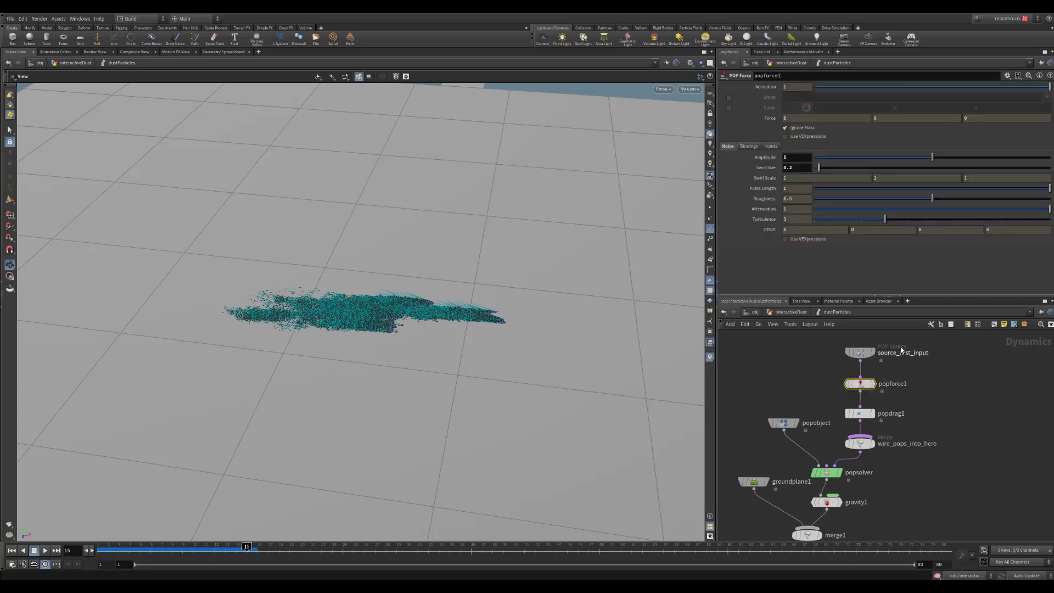
- Review the birth rate, life expectancy and life variance of source_first_input, plus its initial velocity attributes
left_click(861, 352)
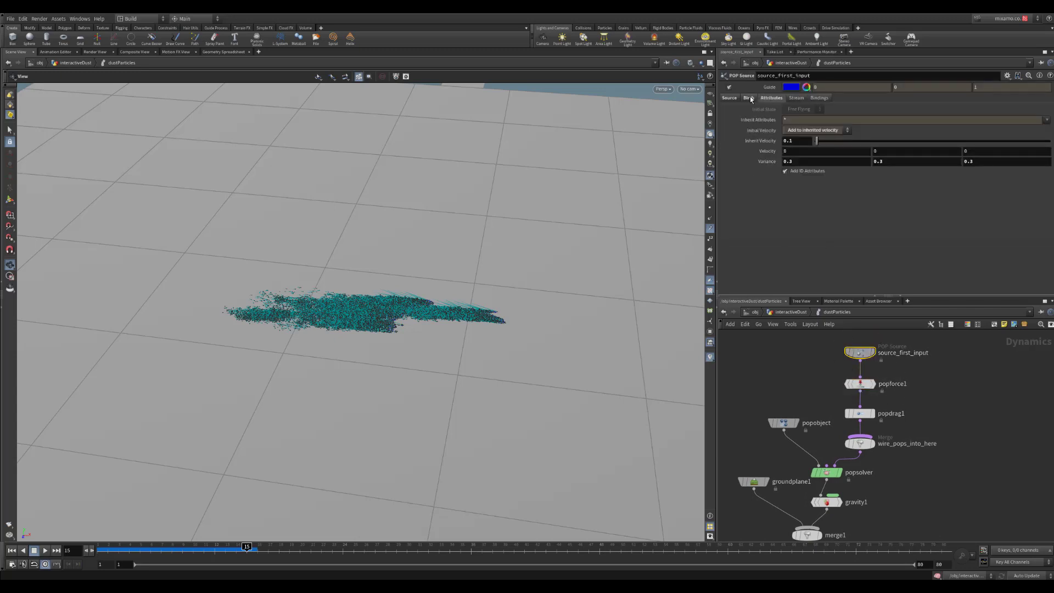
left_click(748, 98)
double_click(795, 200)
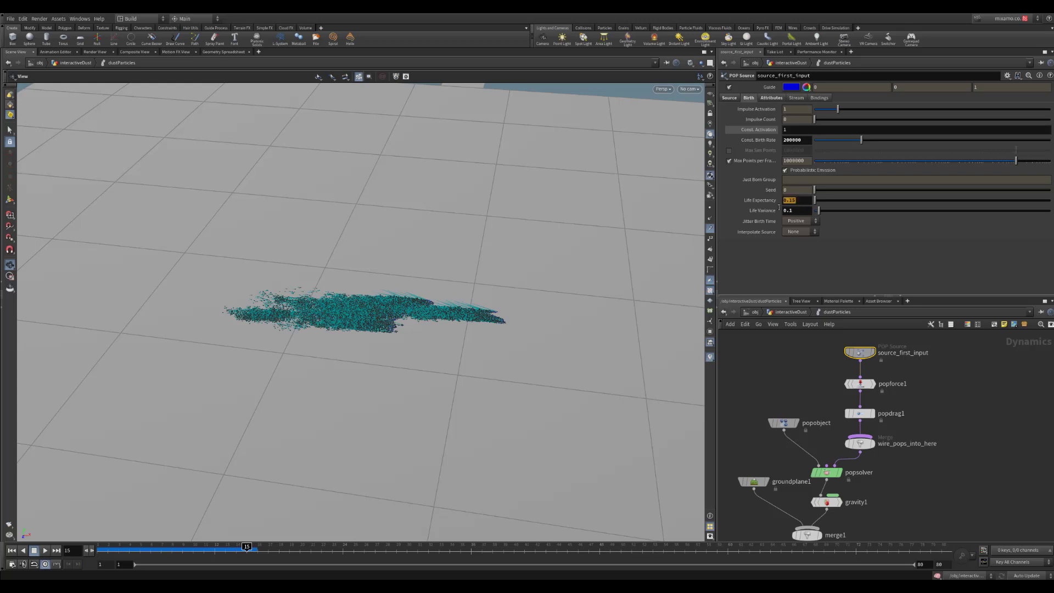
left_click(799, 210)
left_click(803, 140)
left_click(771, 98)
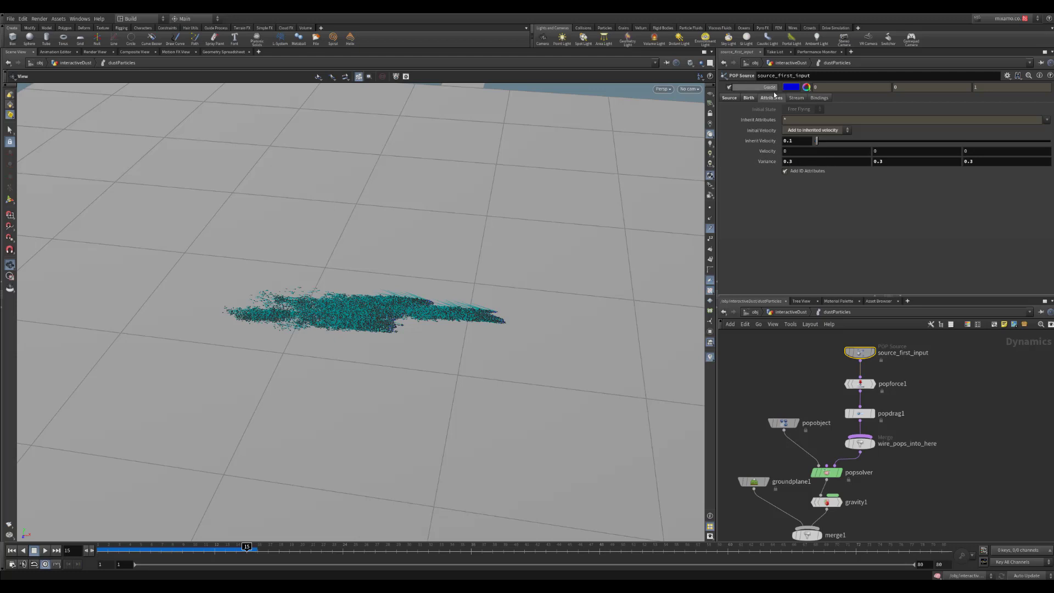
- Select popforce1 and review its noise amplitude, swirl size and turbulence settings
middle_click_drag(929, 364, 913, 347)
left_click(843, 367)
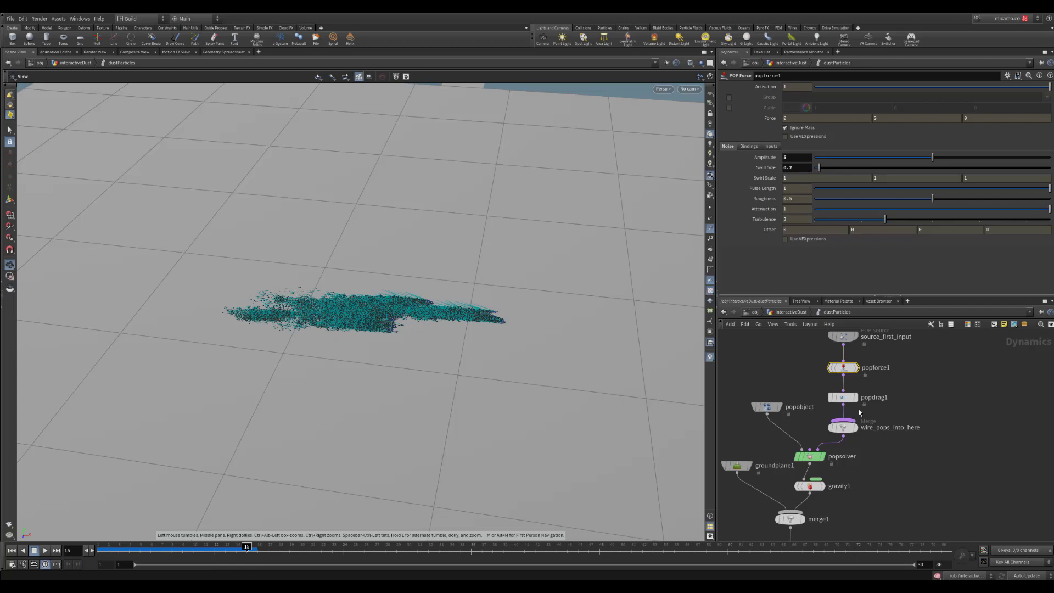
middle_click_drag(909, 369, 893, 359)
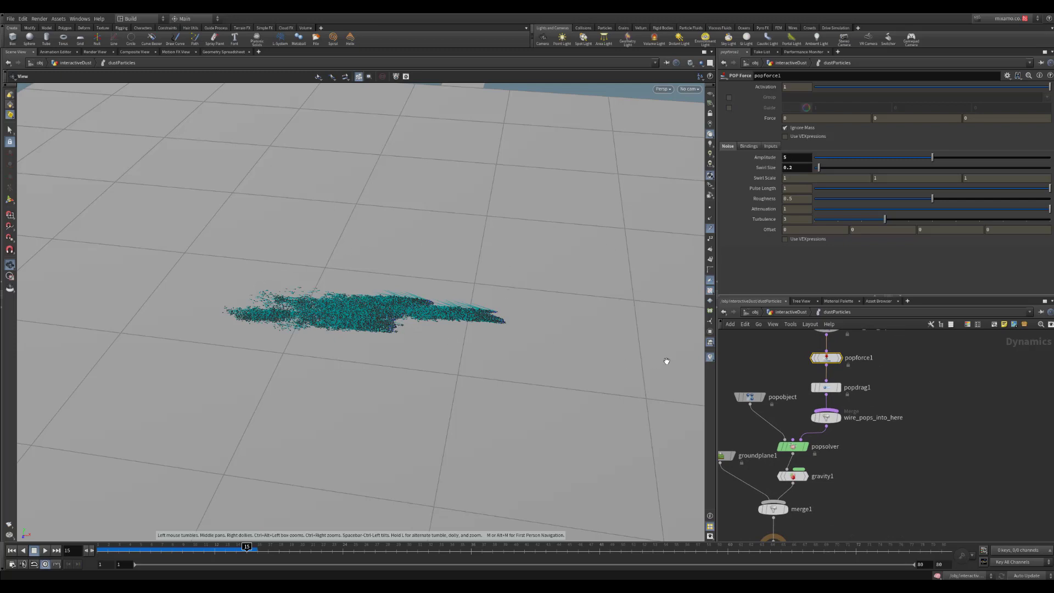
- Select popdrag1 and examine its air resistance setting alongside the dust particles in the viewport
middle_click_drag(906, 384, 931, 403)
key("Down")
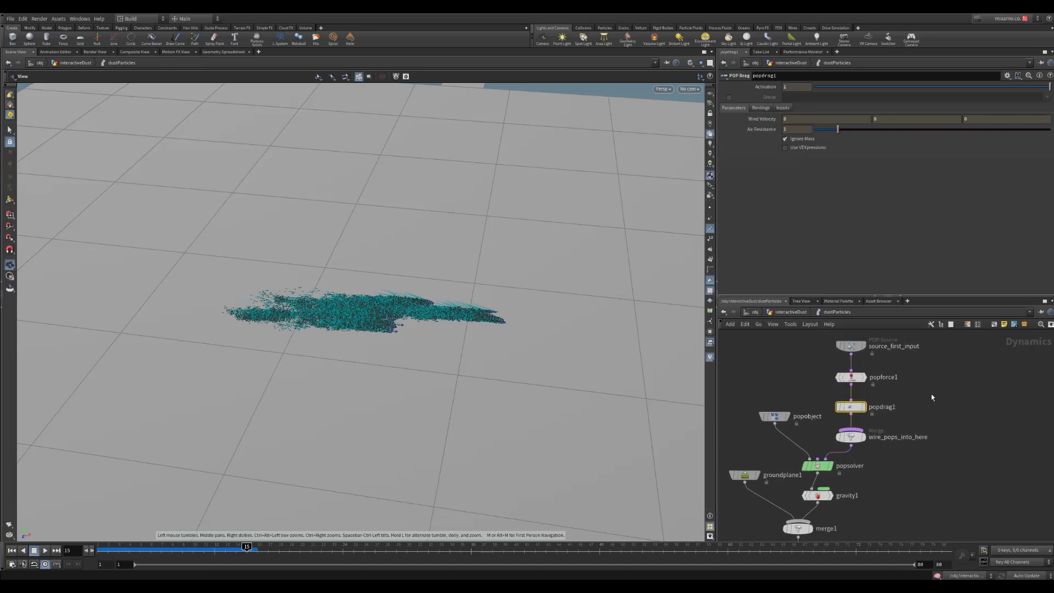
right_click_drag(322, 338, 433, 351)
left_click_drag(433, 351, 494, 324)
mouse_move(851, 407)
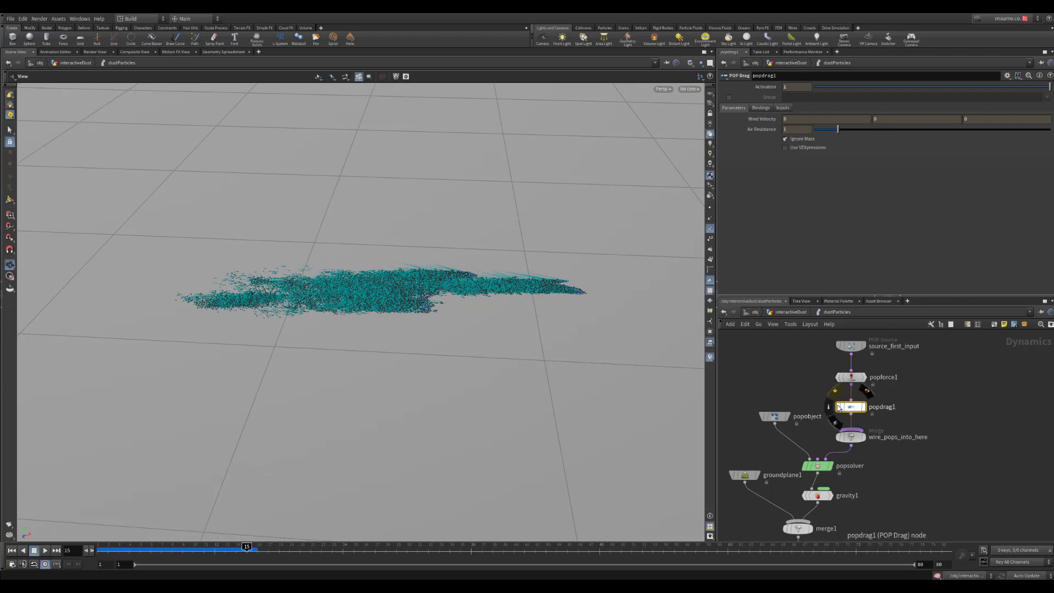
left_click_drag(463, 350, 468, 324)
right_click_drag(468, 325, 501, 333)
left_click(589, 296)
middle_click_drag(517, 297, 437, 304)
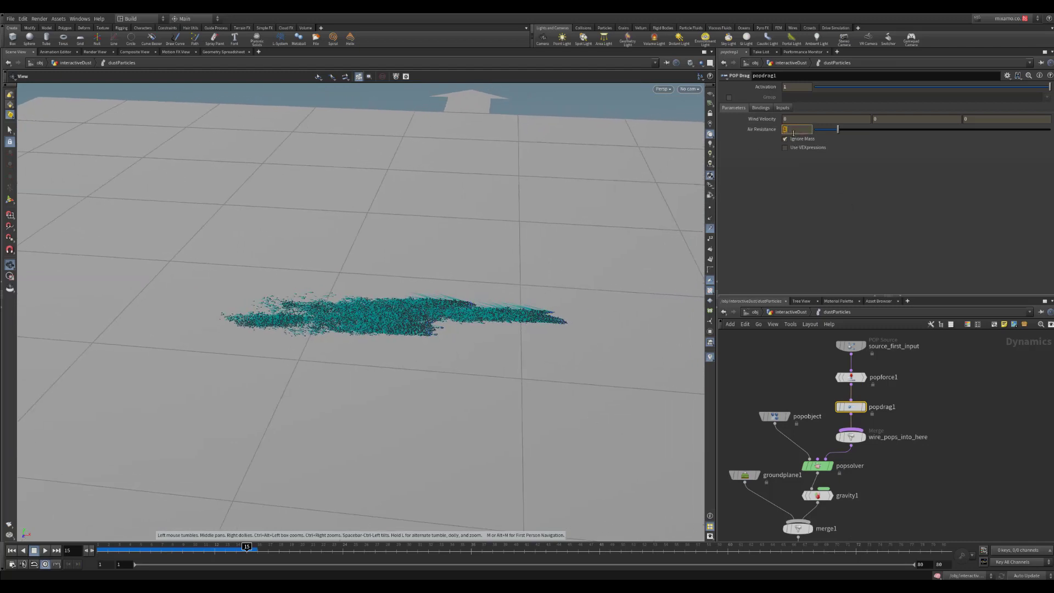
left_click(935, 378)
- Bypass popdrag1 and replay the dust simulation from frame 1
key("ctrl+Up")
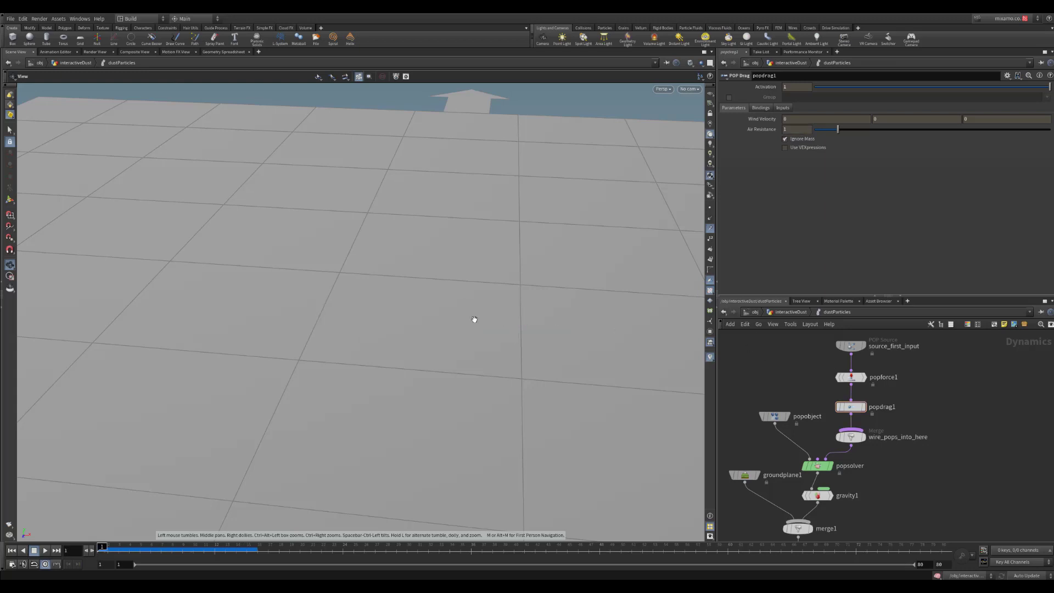
left_click(838, 405)
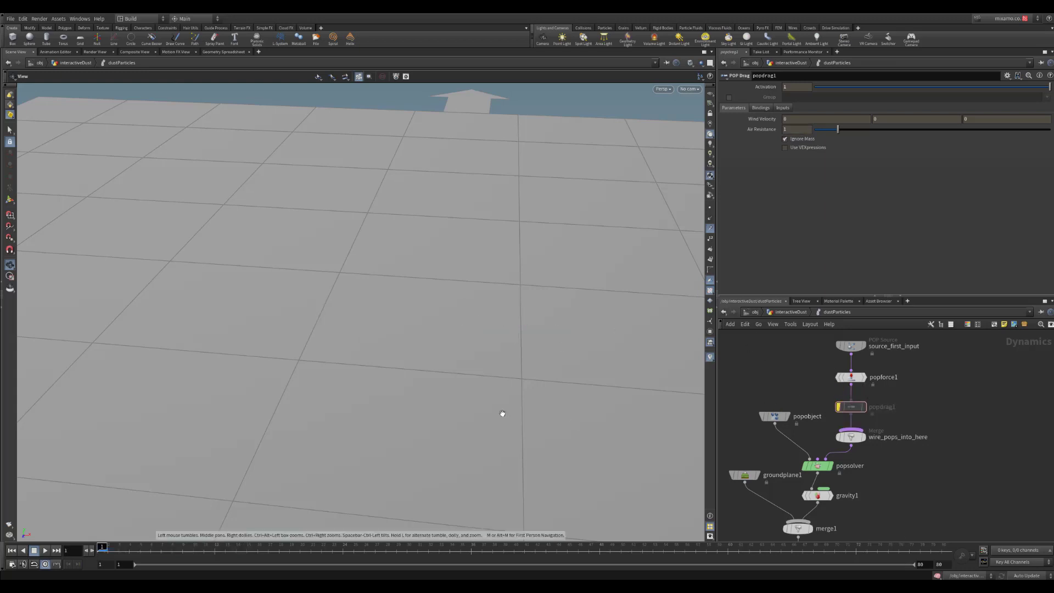
right_click_drag(608, 392, 444, 366)
middle_click_drag(444, 366, 620, 381)
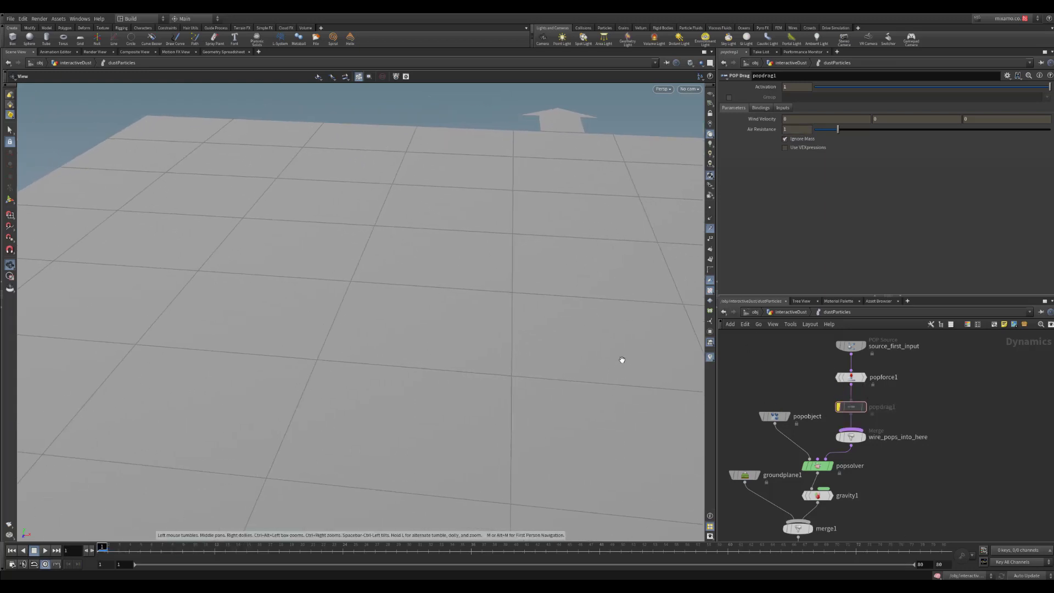
key("Up")
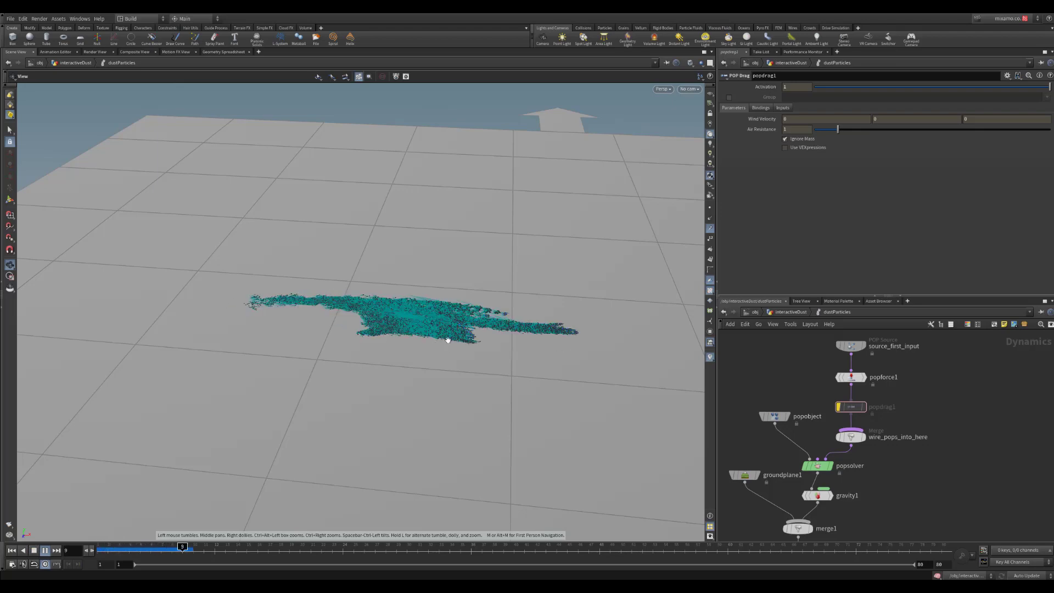
- Examine the particles simulated without drag from close up and from several angles
right_click_drag(480, 341, 517, 308)
middle_click_drag(518, 308, 433, 315)
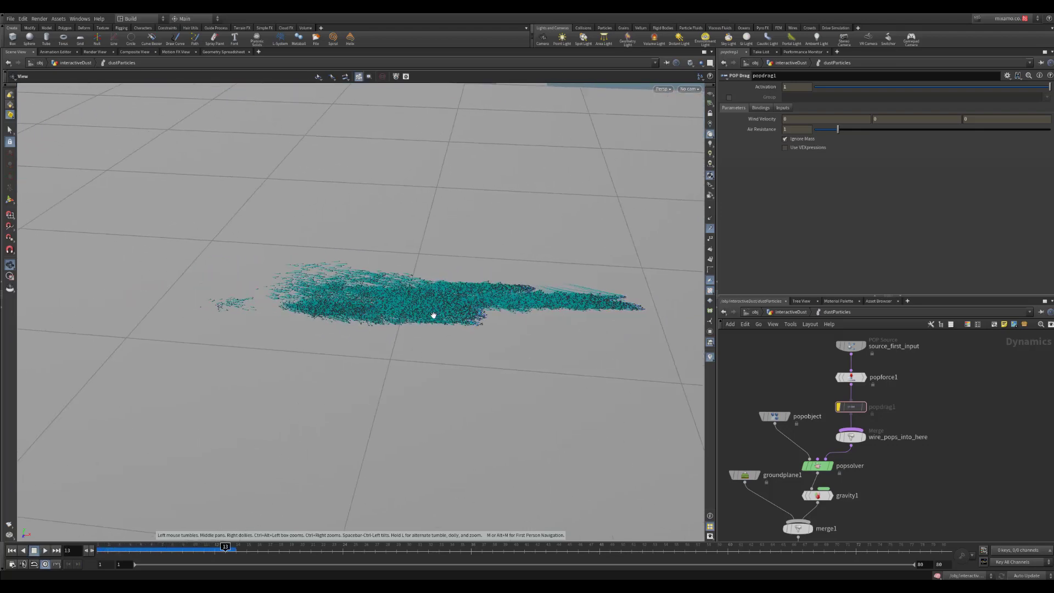
right_click_drag(433, 315, 318, 313)
left_click_drag(318, 313, 423, 329)
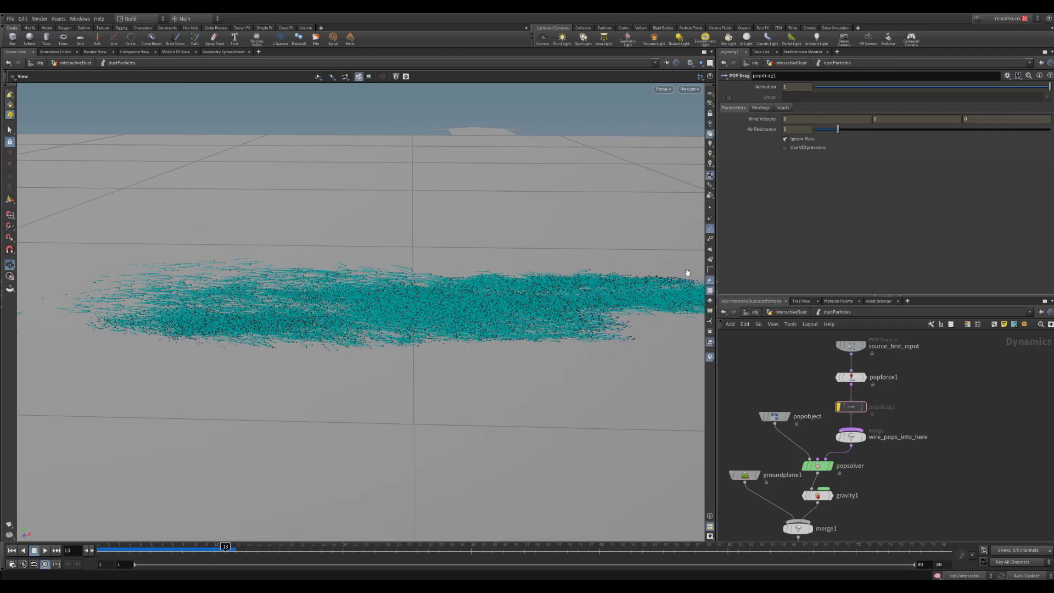
left_click_drag(512, 248, 424, 311)
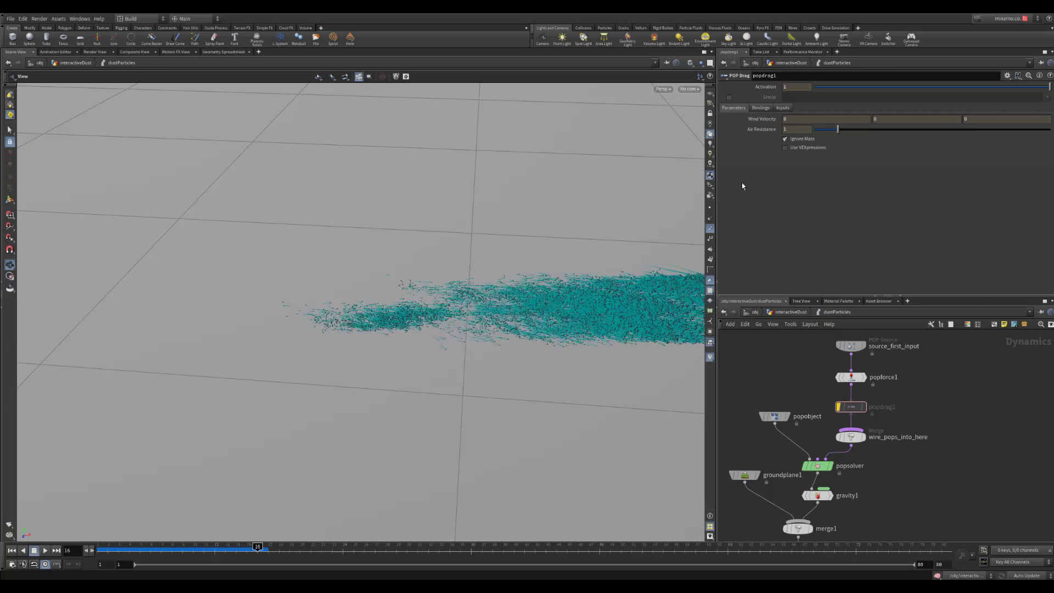
- Re-enable popdrag1 and replay the simulation from frame 1 to frame 14
left_click(838, 406)
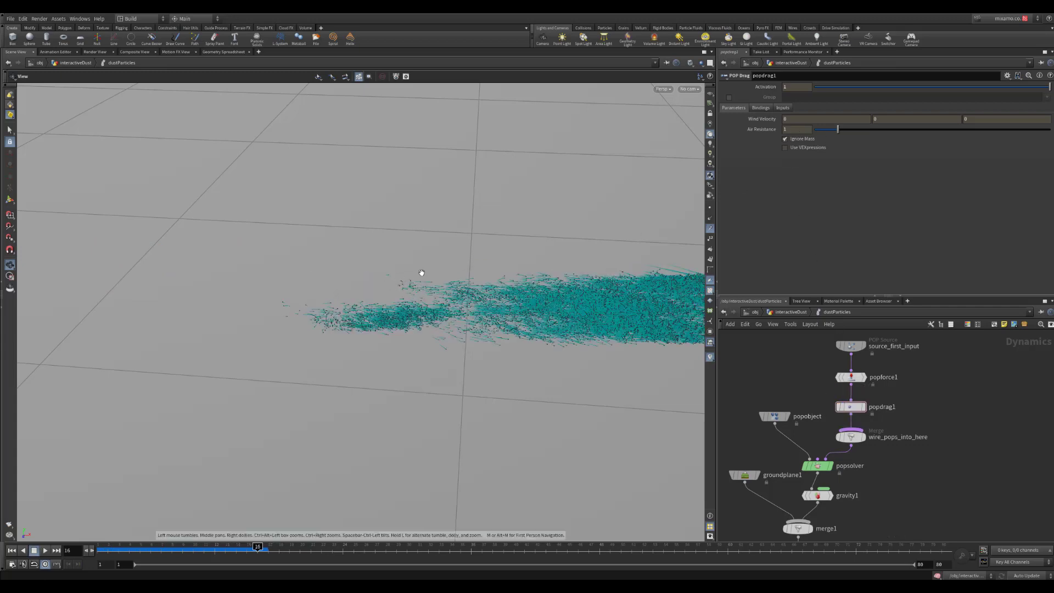
key("ctrl+Up")
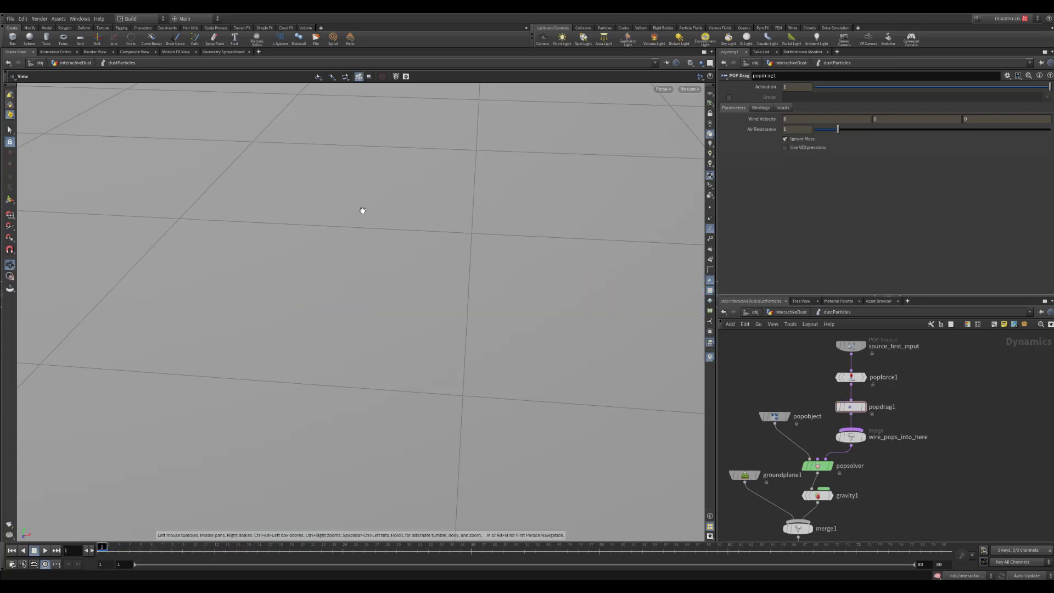
key("Up")
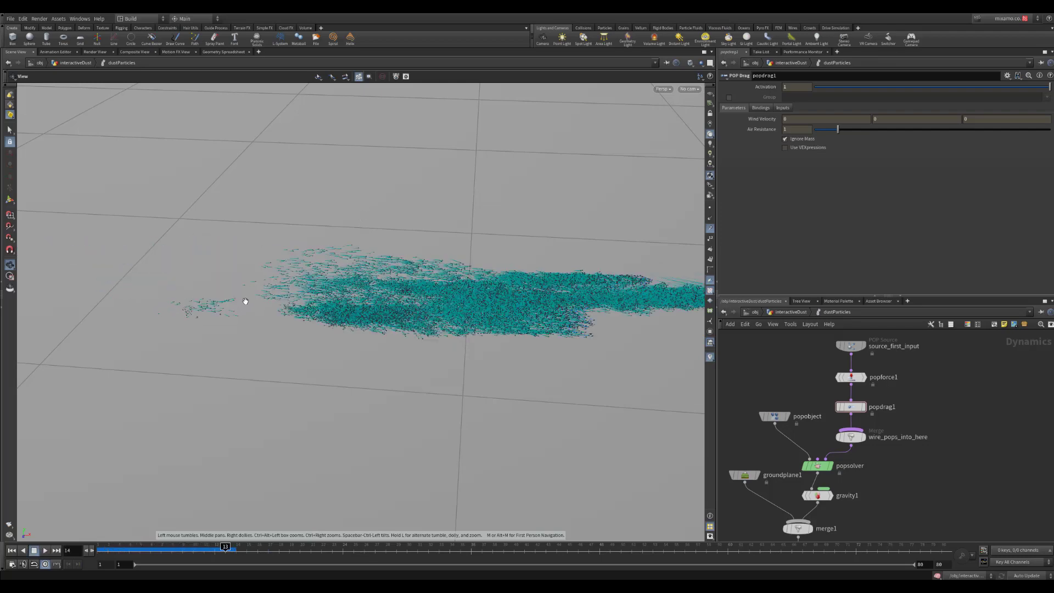
key("Up")
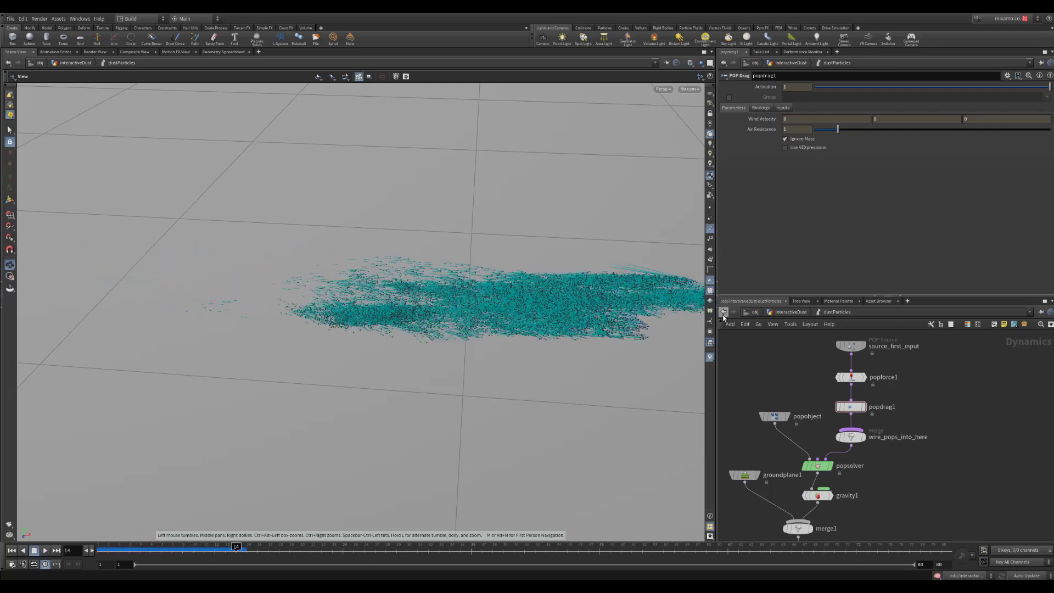
- Select popsolver and review its collision behavior settings against the particles on the ground
scroll(900, 472, "down", 3)
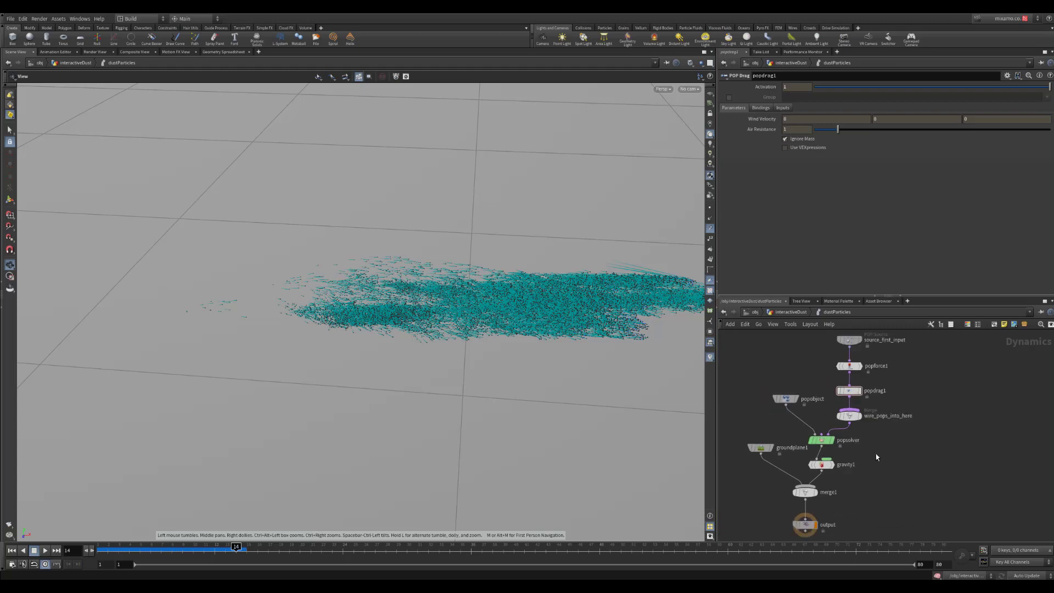
left_click(842, 421)
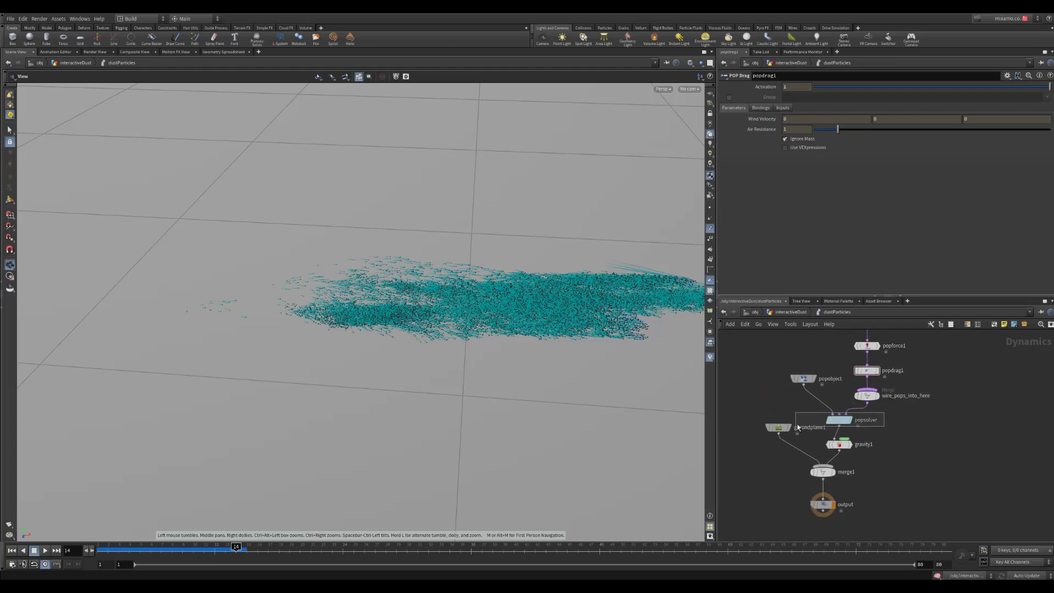
left_click(782, 88)
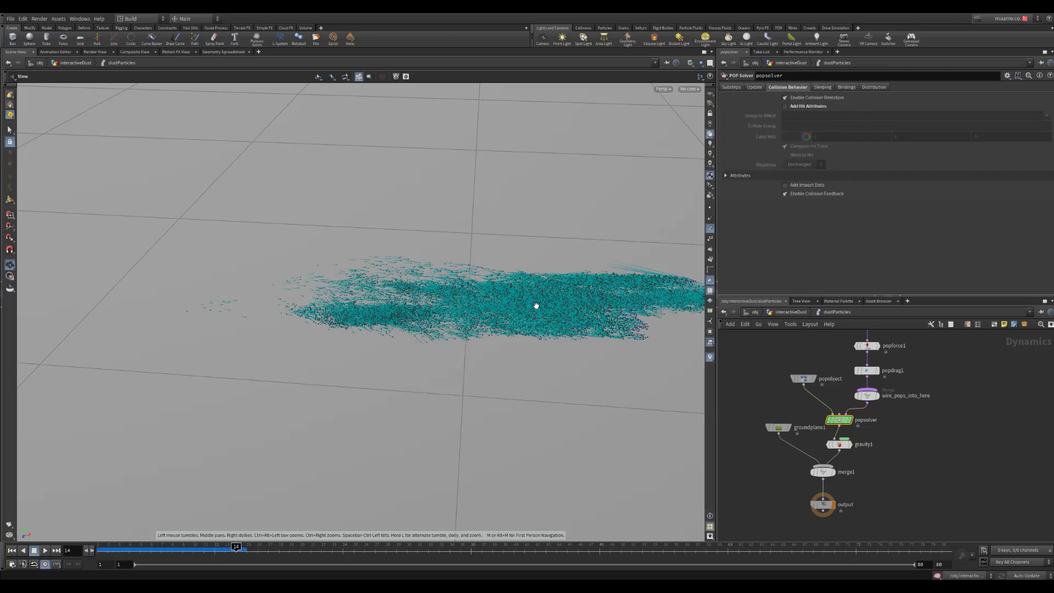
left_click_drag(536, 306, 471, 295)
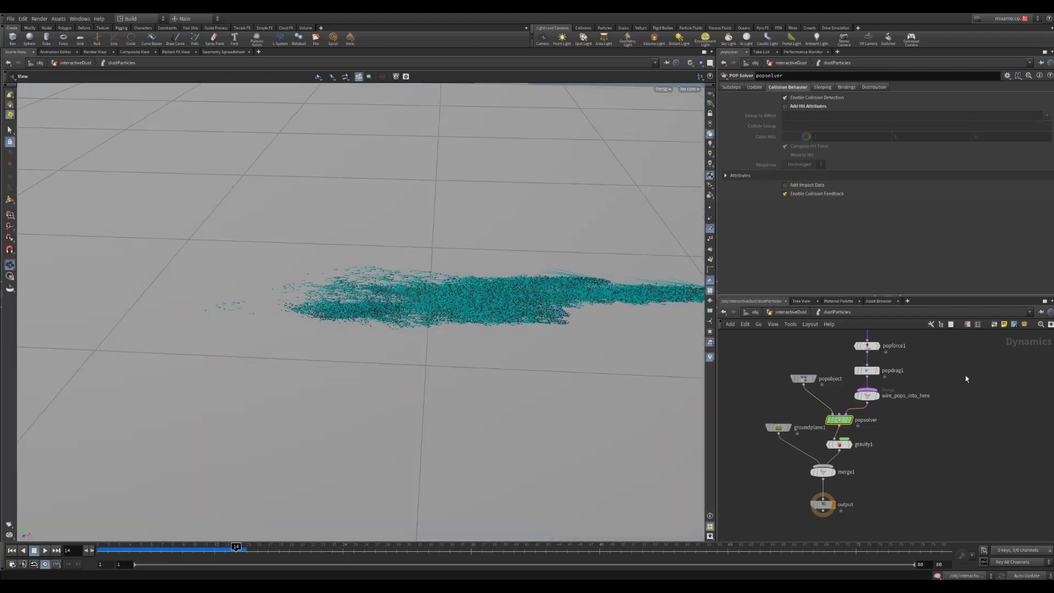
- Return to the interactiveDust network and inspect the dustParticles output with its simulation settings
left_click(789, 313)
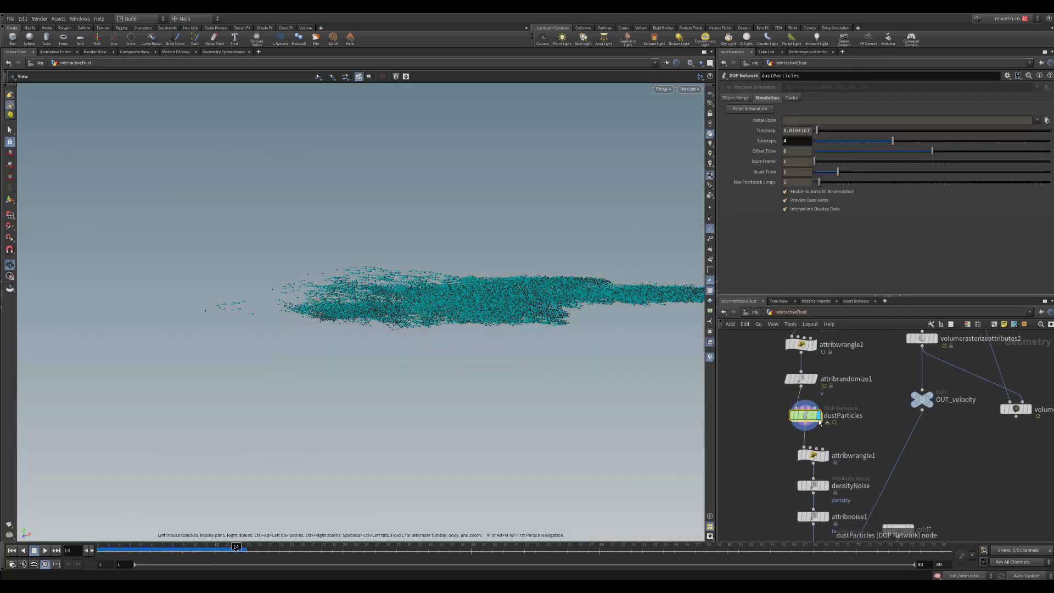
mouse_move(808, 417)
middle_click_drag(861, 402, 858, 408)
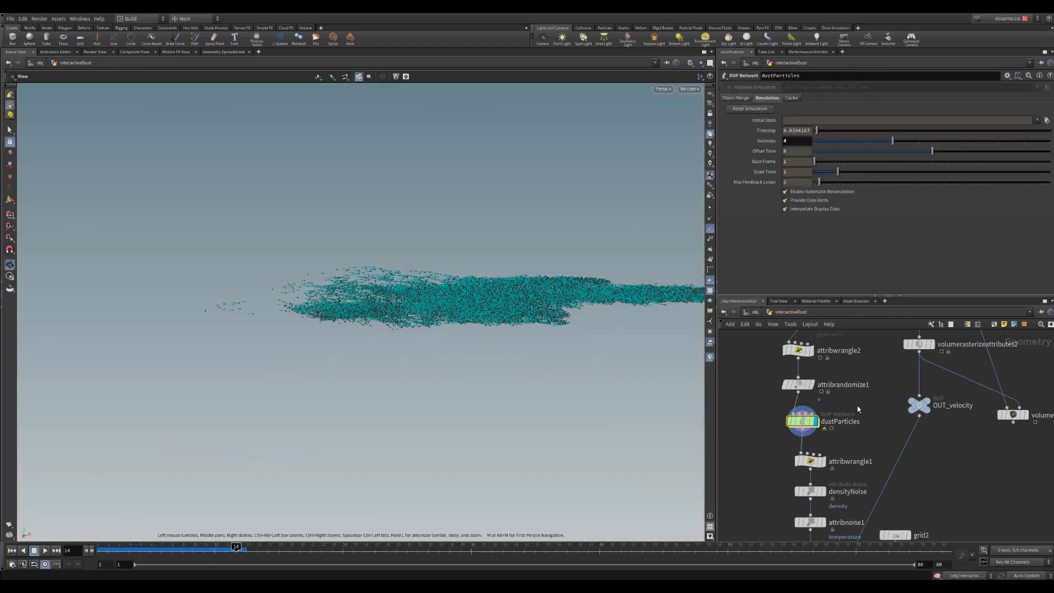
mouse_move(509, 362)
left_mouse_down()
mouse_move(508, 308)
mouse_move(503, 371)
left_mouse_up()
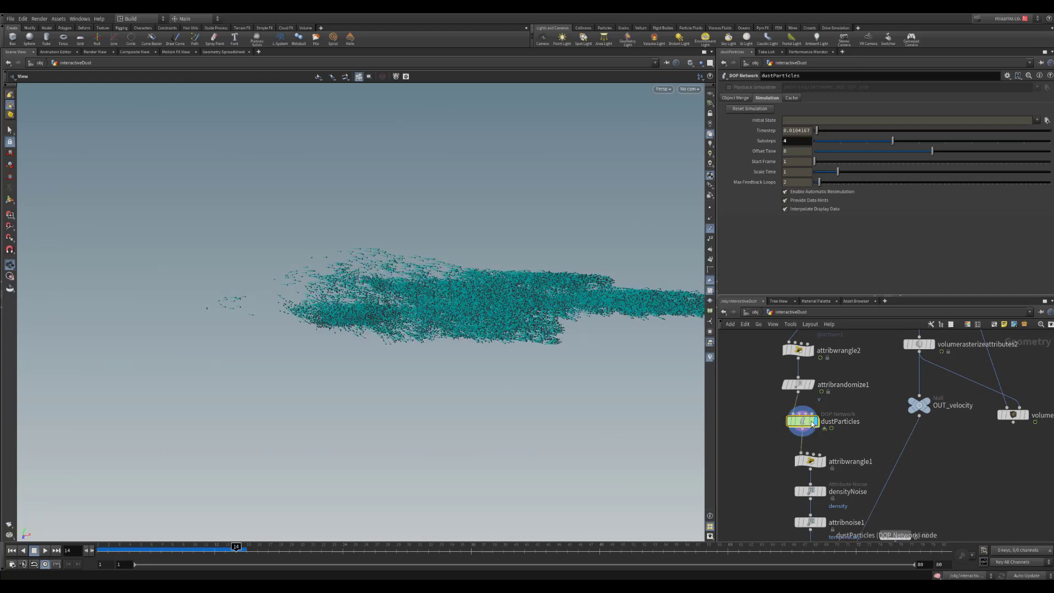
- Enter dustParticles again, review groundplane1's physical settings and replay the simulation from frame 1 to frame 13
double_click(802, 421)
left_click(764, 402)
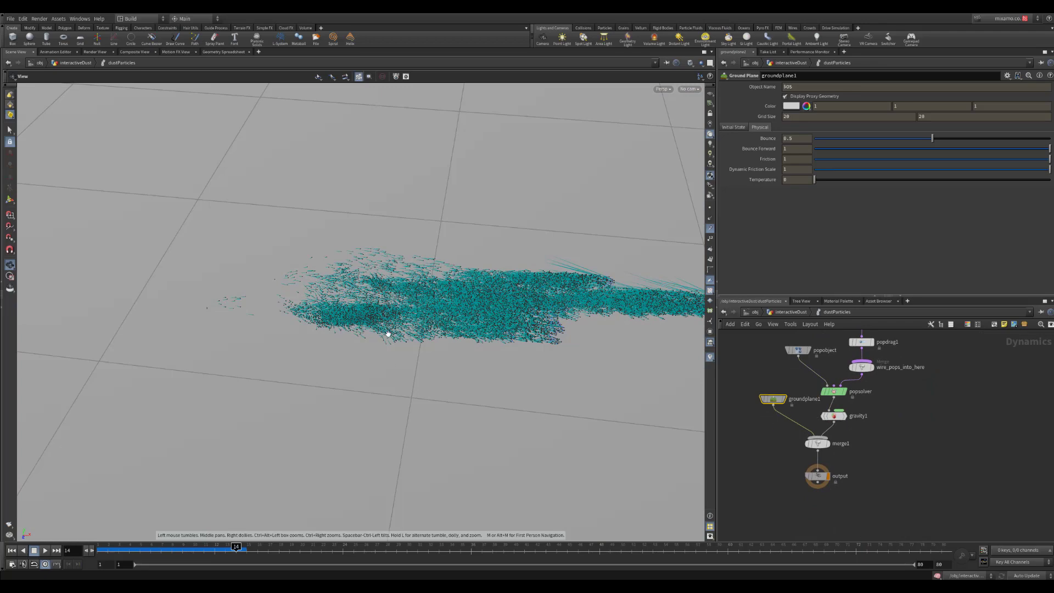
left_click_drag(388, 334, 328, 324)
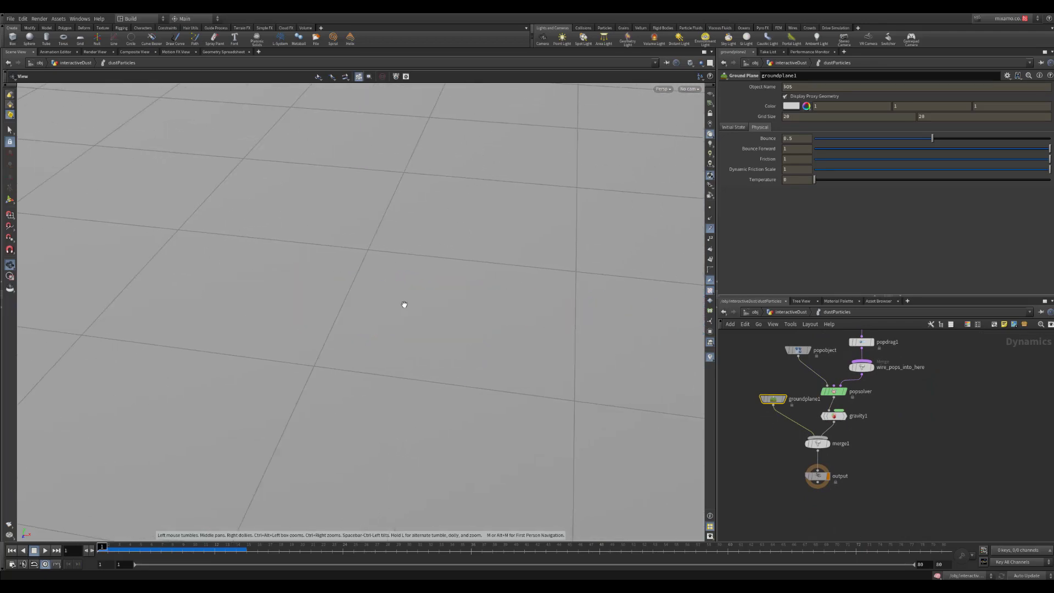
left_click_drag(438, 406, 515, 381)
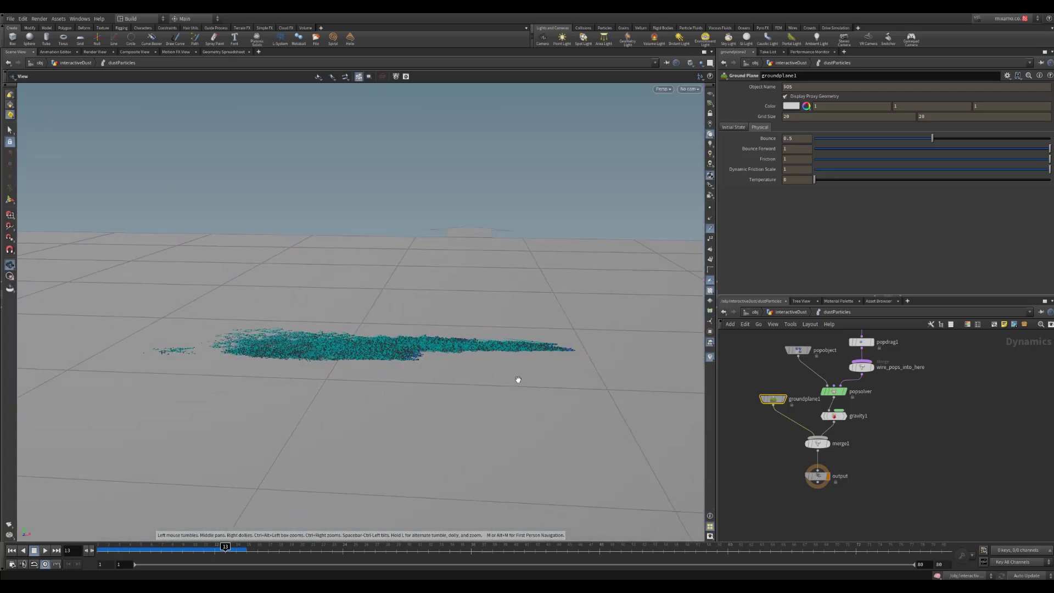
- Return to interactiveDust and display attribwrangle1, examining its age-based scale and color code and the resulting particles
left_click(791, 311)
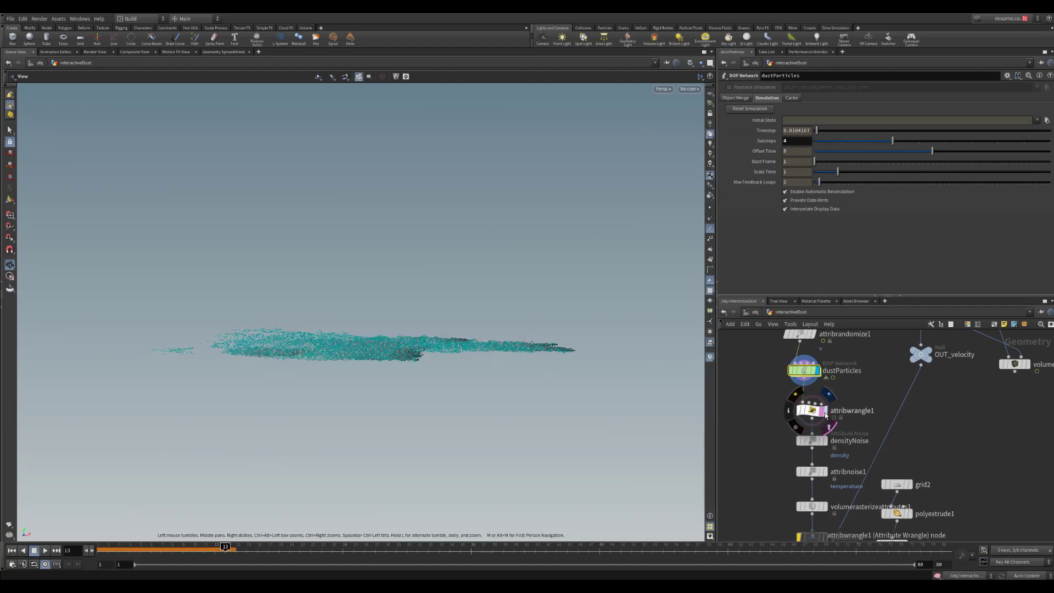
left_click(823, 413)
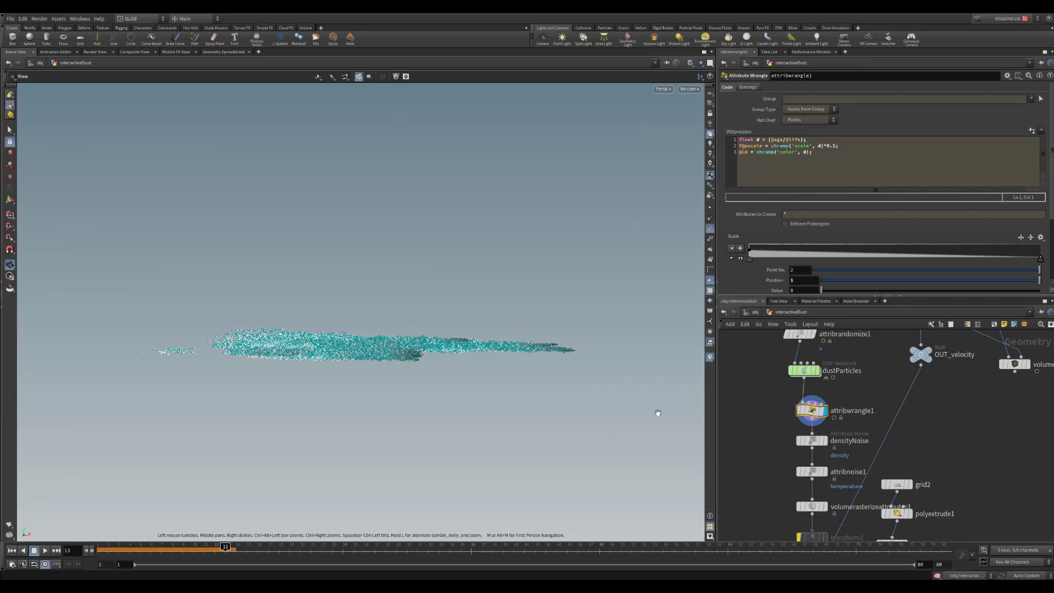
left_click_drag(571, 393, 565, 368)
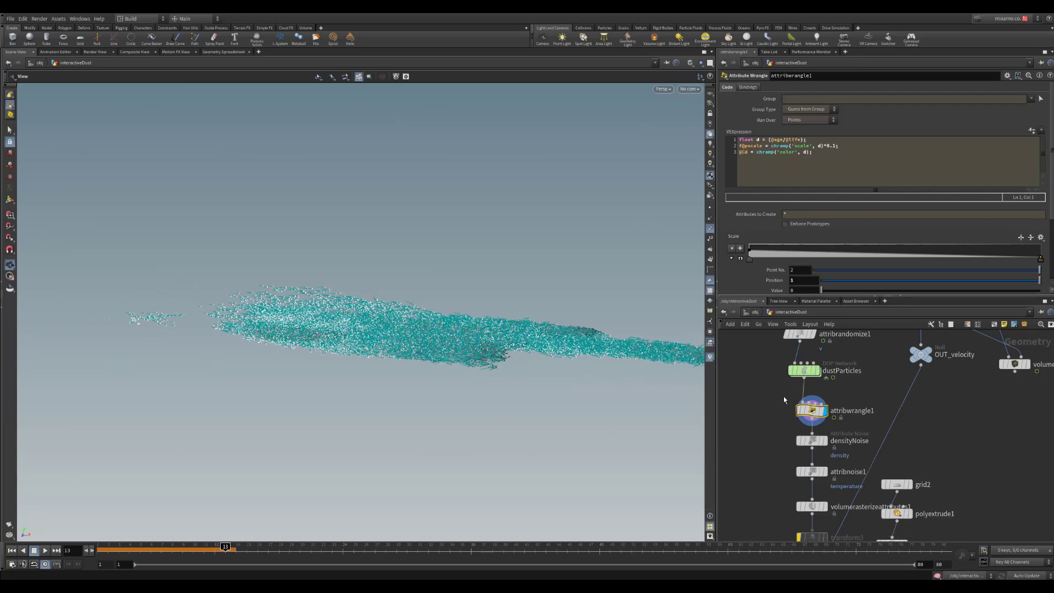
- Display dustParticles again and hide the velocity trails on its points in the viewport
left_click(818, 370)
left_click(801, 372)
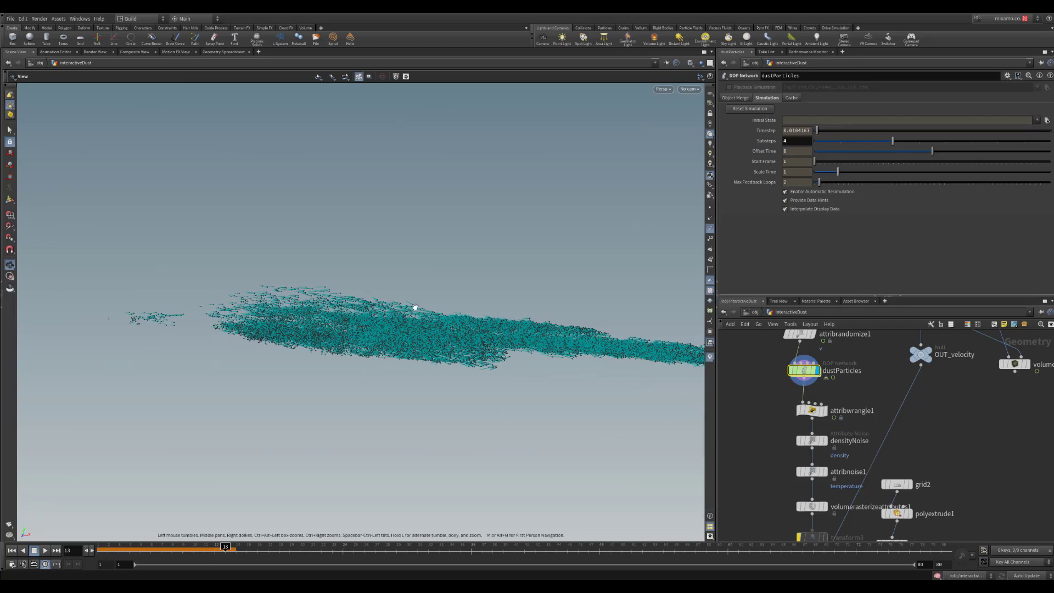
left_click_drag(414, 306, 681, 214)
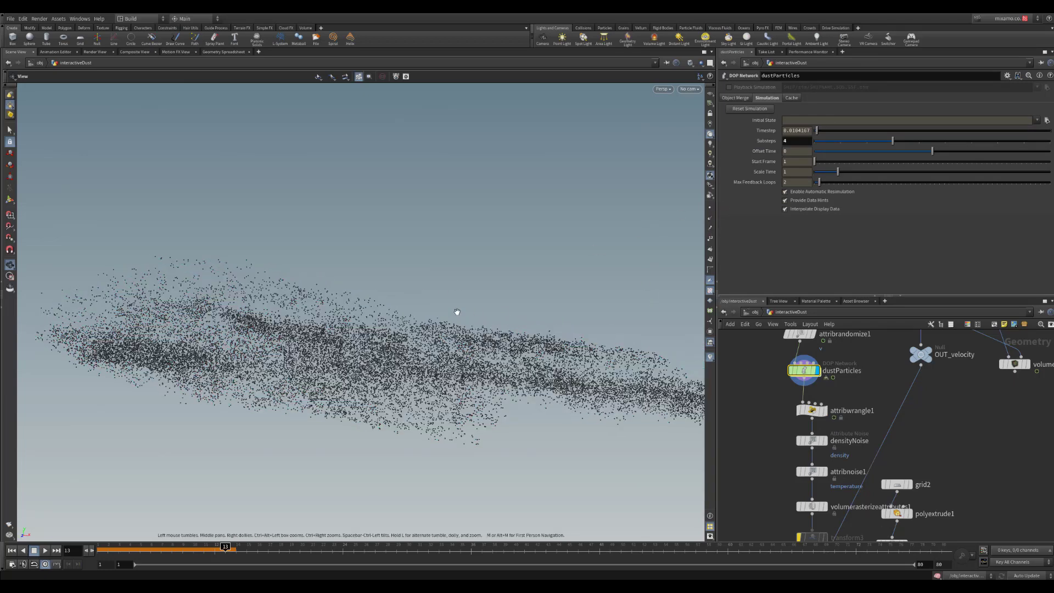
- Set the viewport's display options to show particles as discs
key("d")
left_click(335, 253)
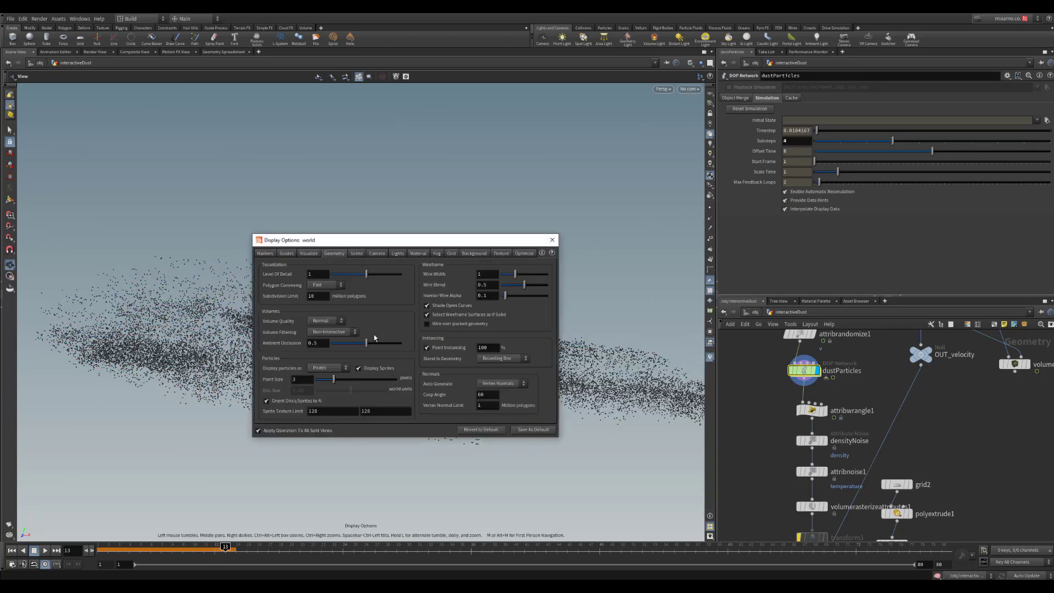
left_click(320, 369)
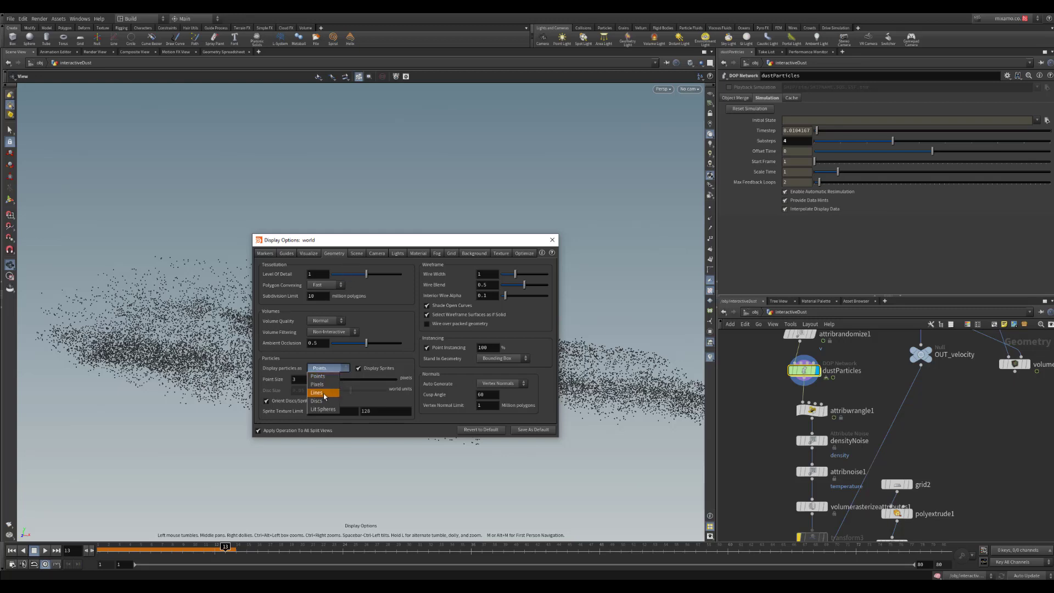
left_click(318, 401)
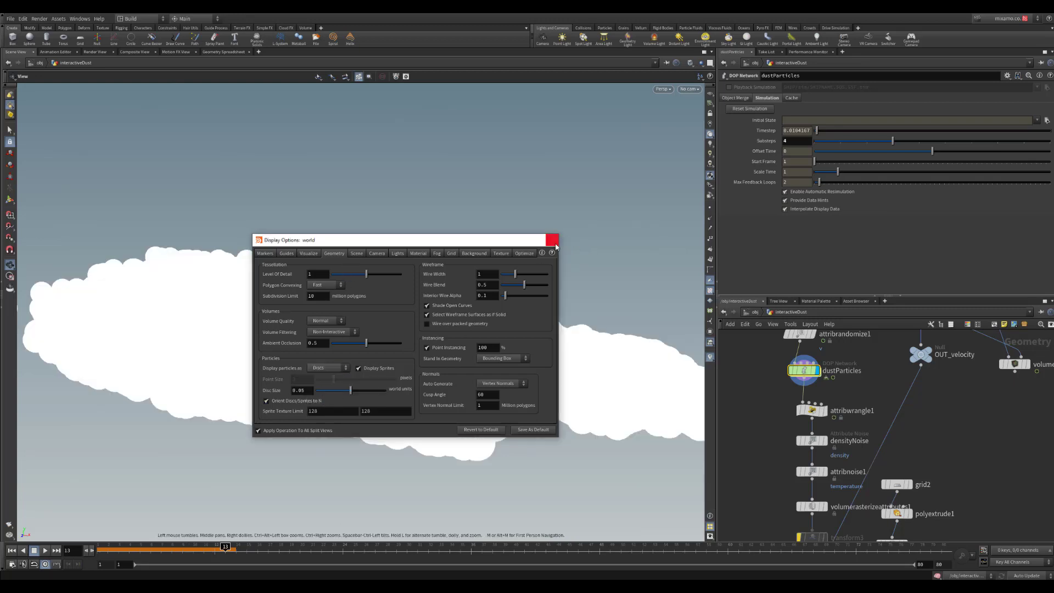
left_click(553, 239)
mouse_move(433, 296)
left_mouse_down()
mouse_move(410, 308)
mouse_move(357, 261)
mouse_move(395, 289)
mouse_move(451, 273)
mouse_move(430, 290)
left_mouse_up()
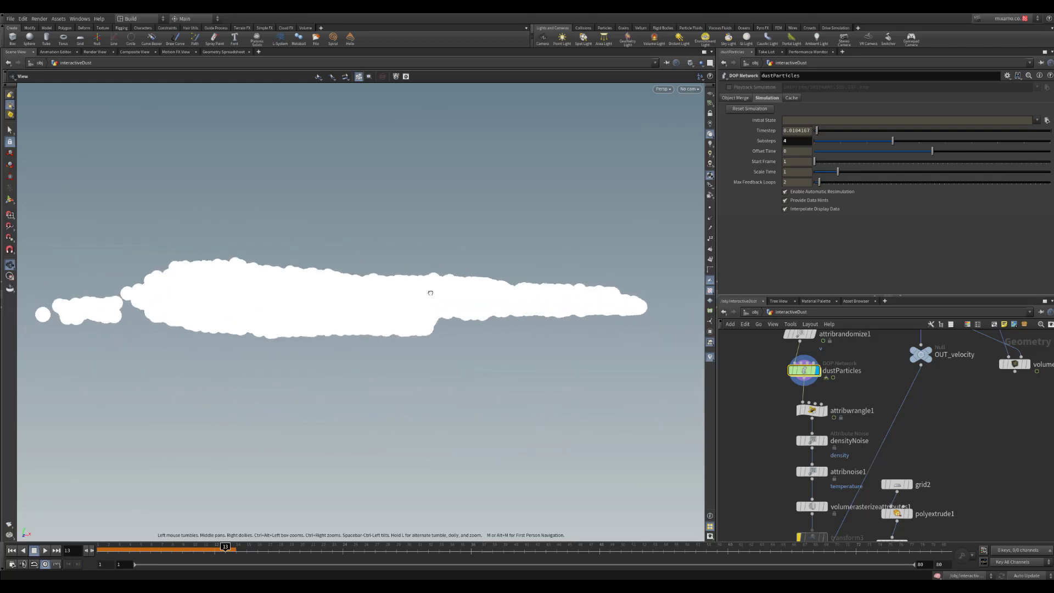
- Display attribwrangle1 and examine its VEX lines for the age/life ratio, the pscale ramp and the Cd color ramp
left_click(824, 415)
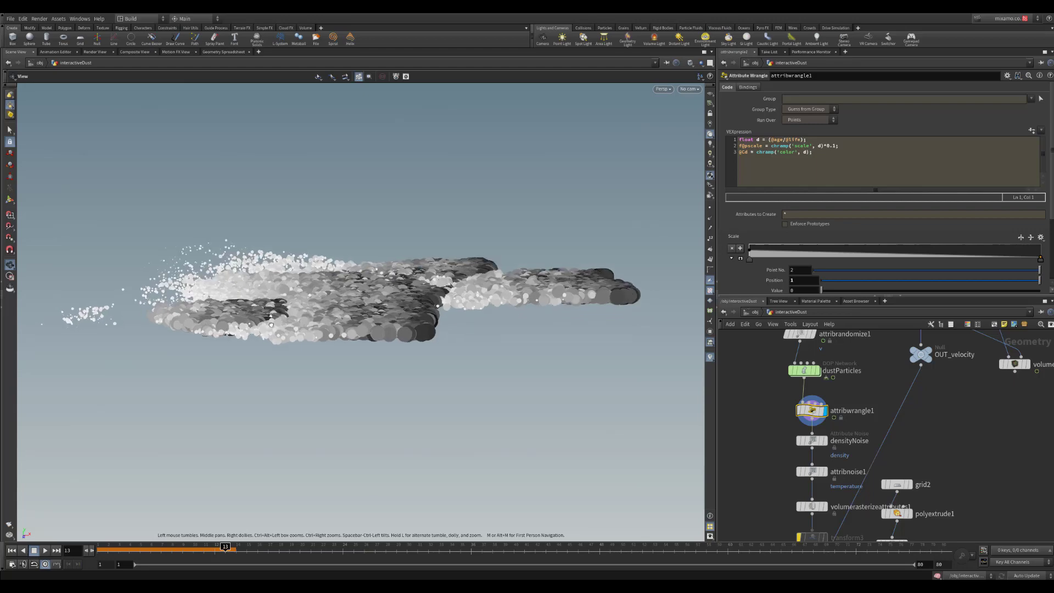
left_click_drag(271, 324, 492, 281)
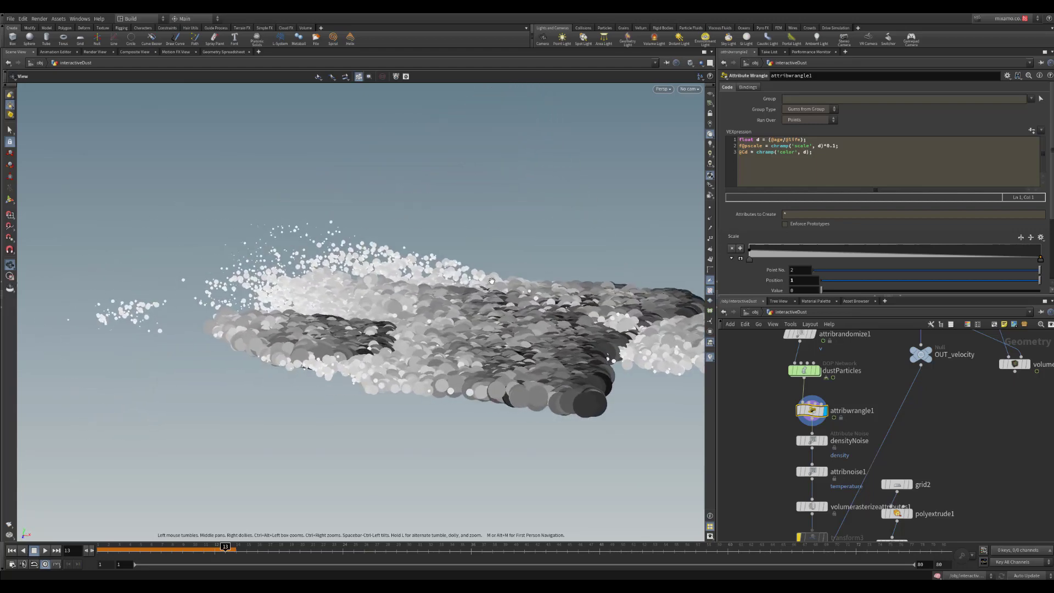
left_click(745, 146)
type("p")
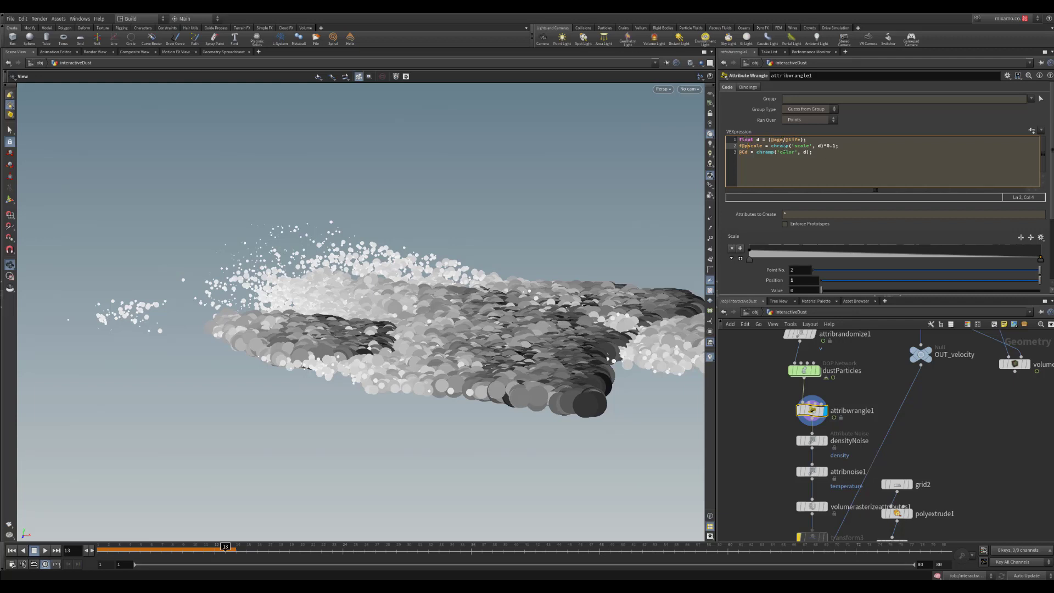
left_click_drag(770, 139, 812, 139)
left_click(826, 142)
left_click_drag(768, 140, 810, 140)
left_click(746, 146)
left_click_drag(748, 145, 780, 146)
left_click(799, 152)
left_click_drag(772, 147, 823, 149)
double_click(820, 146)
left_click(760, 152)
left_click_drag(750, 152, 779, 153)
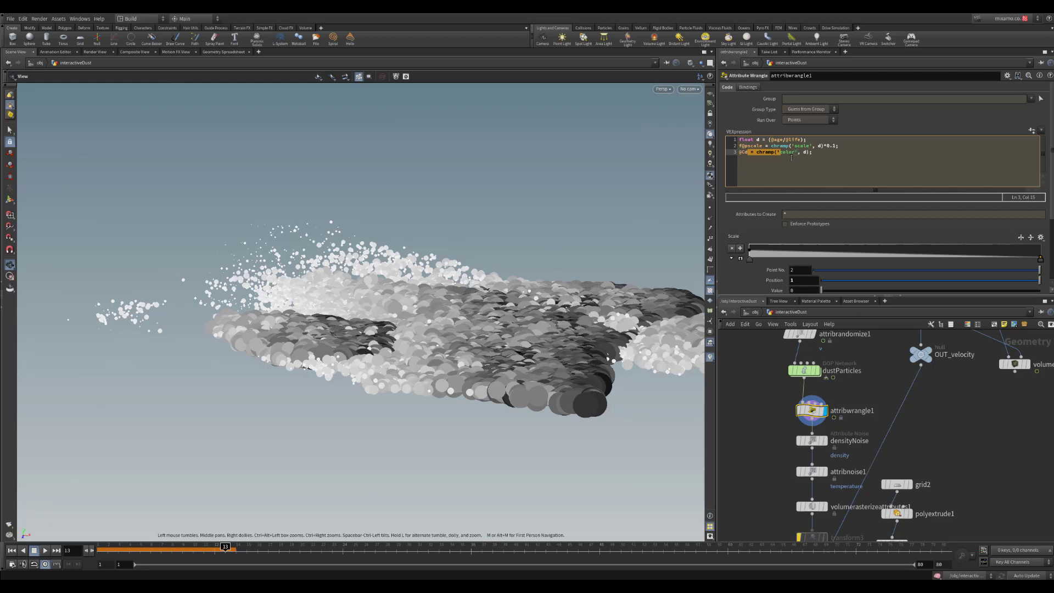
left_click(794, 153)
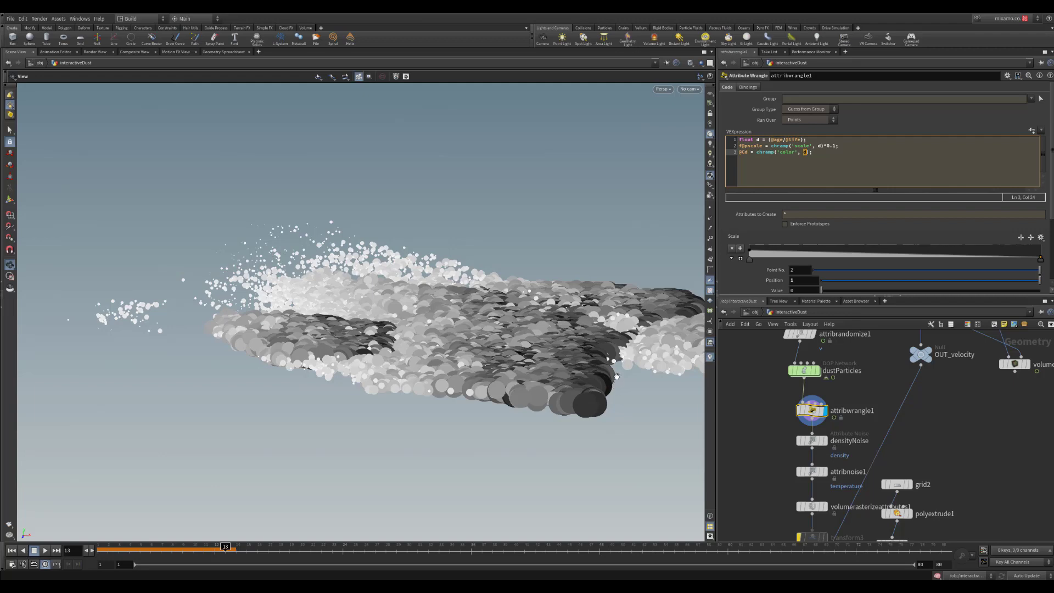
- Examine the Scale and Color ramps of attribwrangle1 alongside its code and the displayed particles
left_click_drag(616, 375, 533, 341)
left_click(852, 167)
scroll(820, 225, "down", 4)
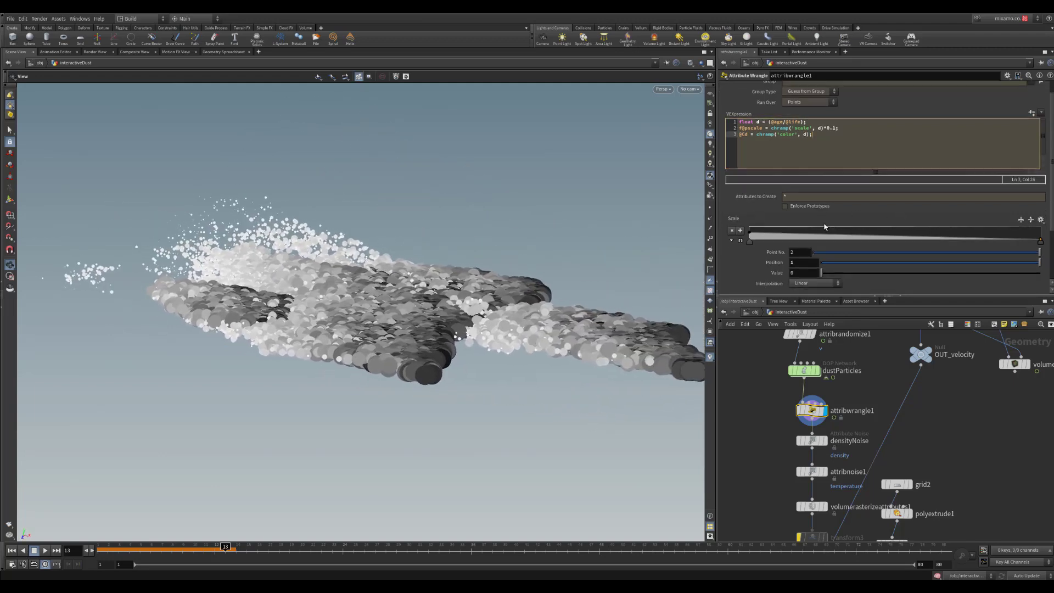
scroll(991, 189, "up", 3)
scroll(867, 176, "down", 3)
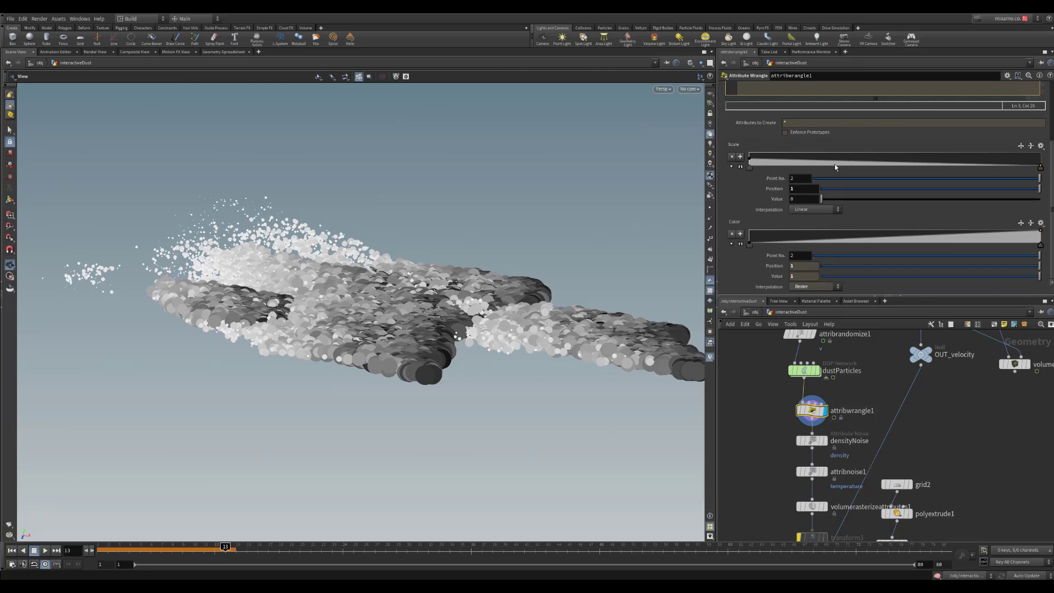
scroll(836, 167, "up", 3)
scroll(950, 226, "down", 3)
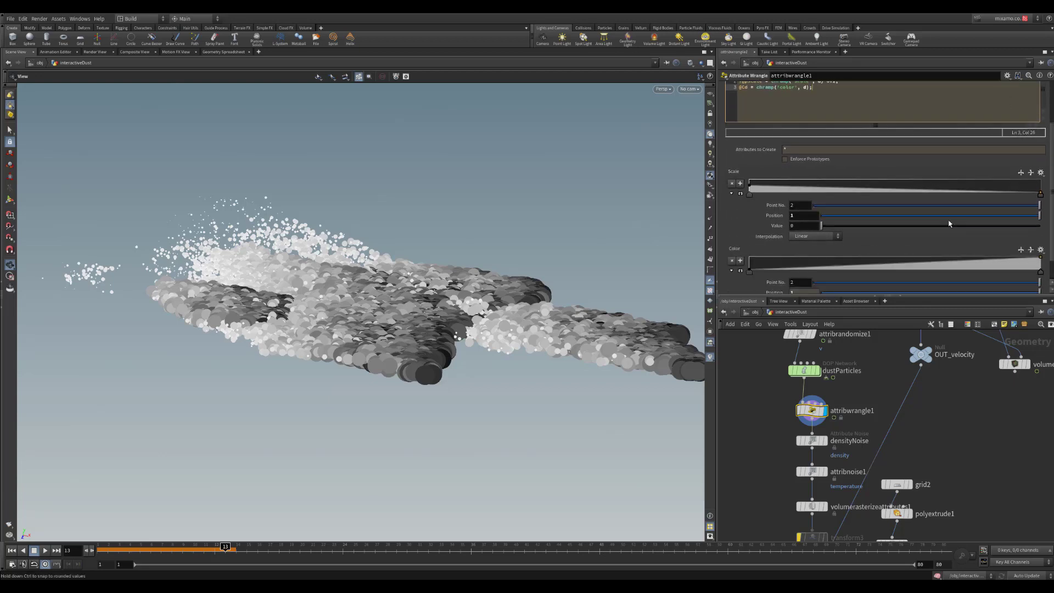
scroll(781, 169, "up", 3)
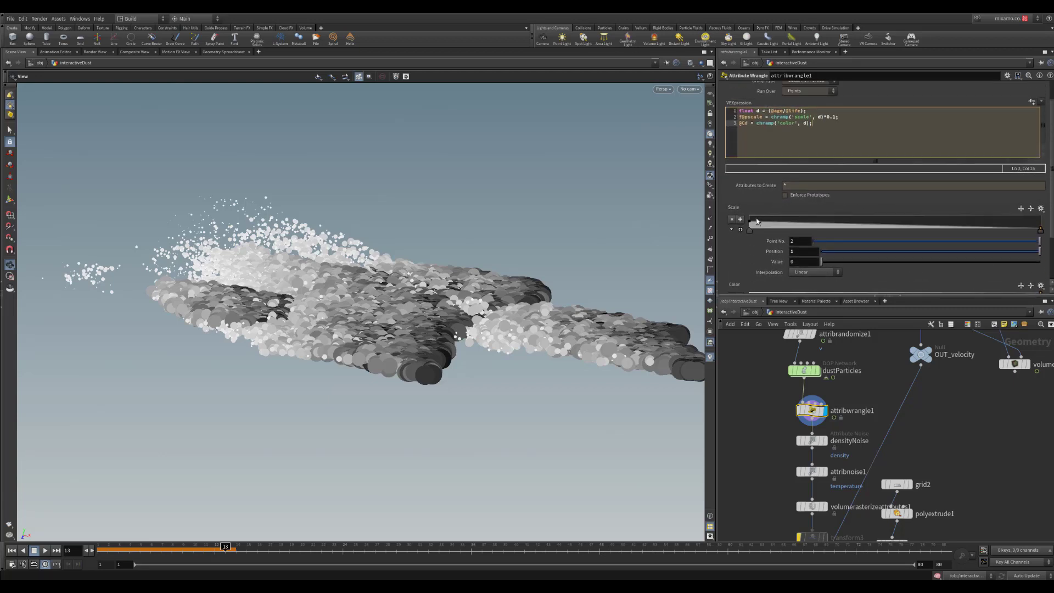
- Try a flat Scale ramp on attribwrangle1 and return its end point to position 1 with value 0
left_click_drag(750, 220, 748, 225)
left_click_drag(748, 227, 779, 268)
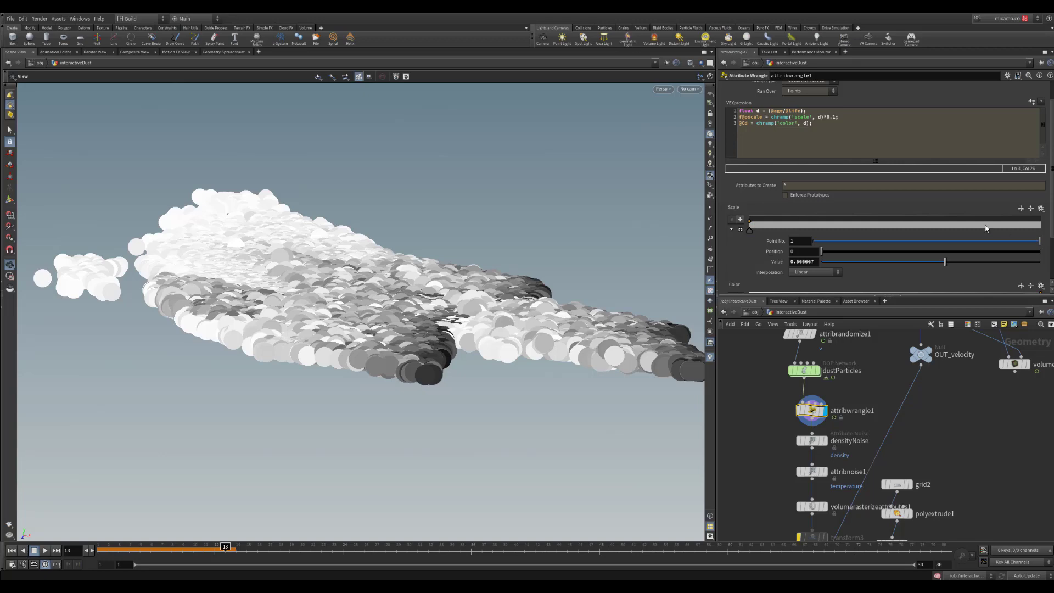
left_click_drag(1034, 223, 1051, 236)
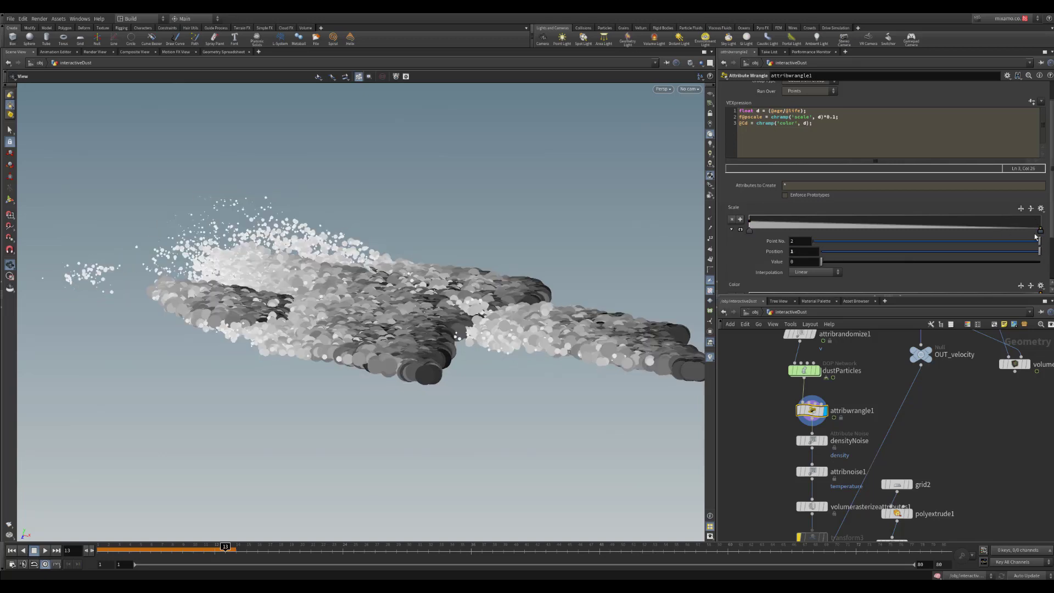
- Inspect the scaled and colored dust particles from several angles and compare them with attribwrangle1's Scale and Color ramps
left_click_drag(301, 335, 493, 360)
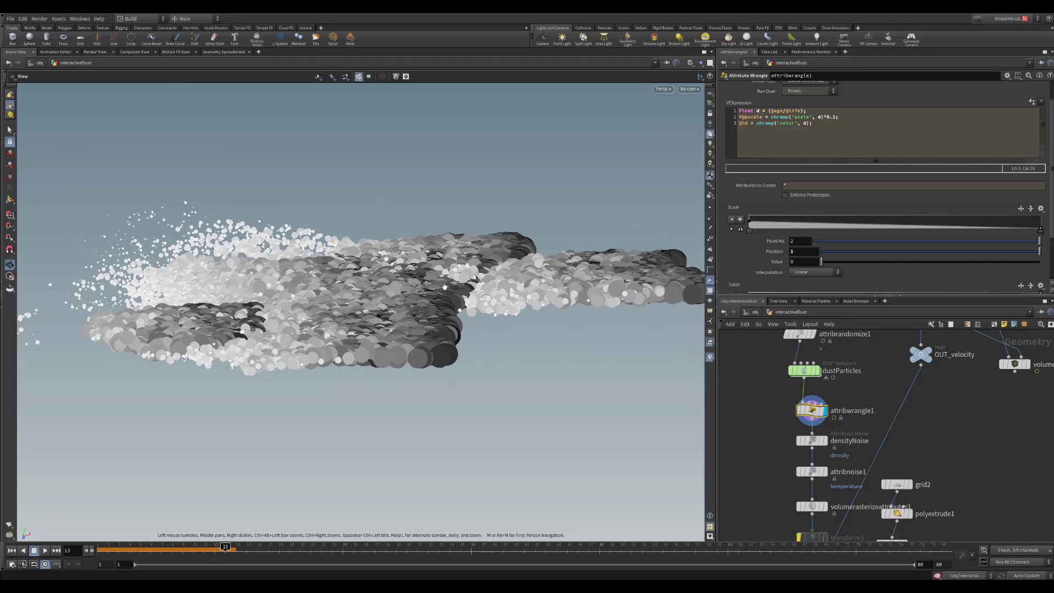
left_click_drag(441, 314, 319, 240)
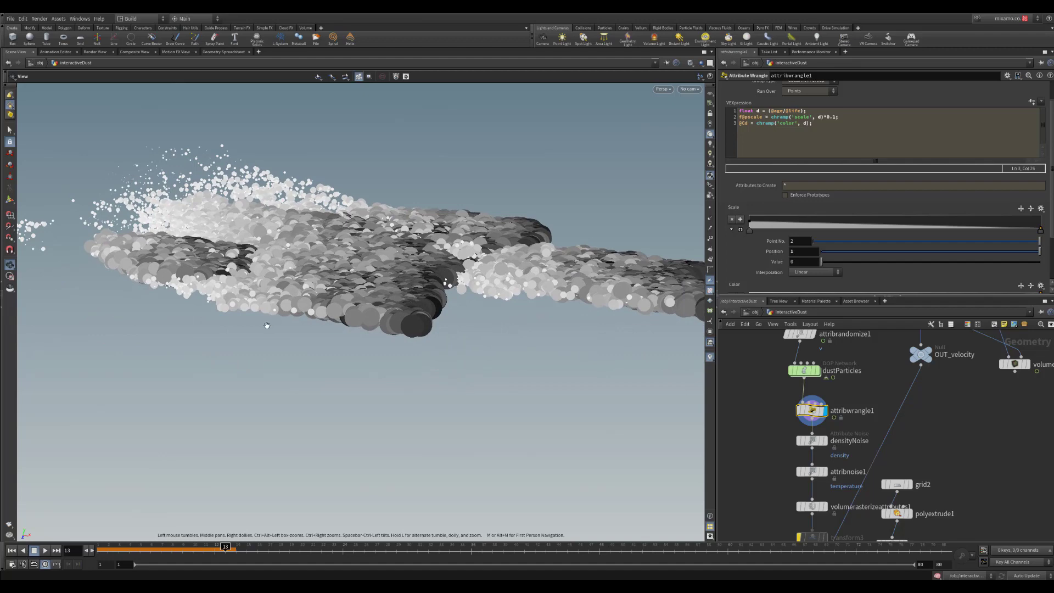
left_click_drag(266, 325, 296, 323)
scroll(884, 265, "down", 3)
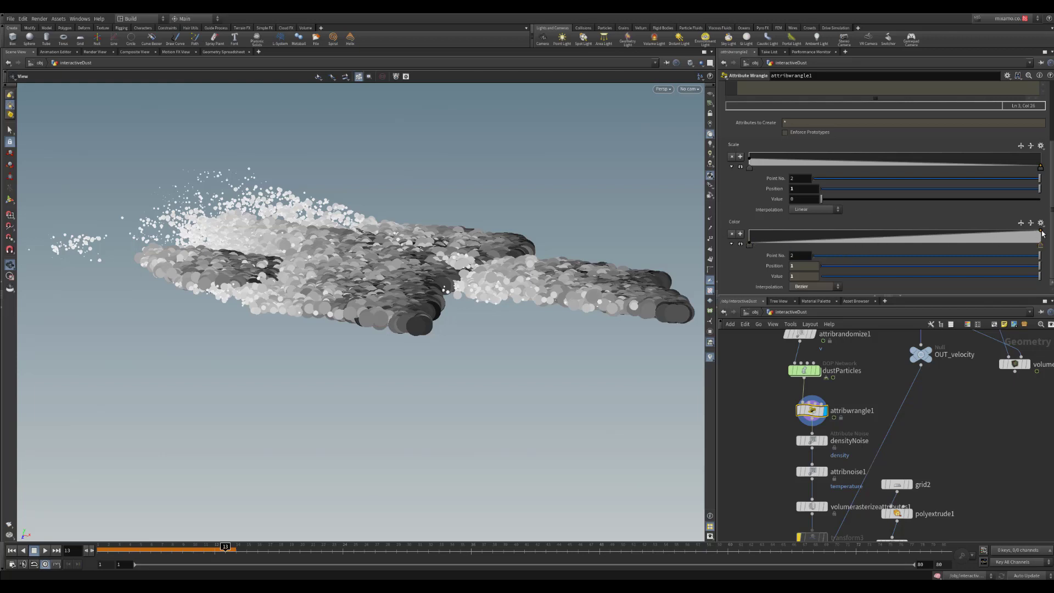
scroll(916, 222, "up", 2)
scroll(915, 222, "up", 1)
scroll(981, 235, "down", 2)
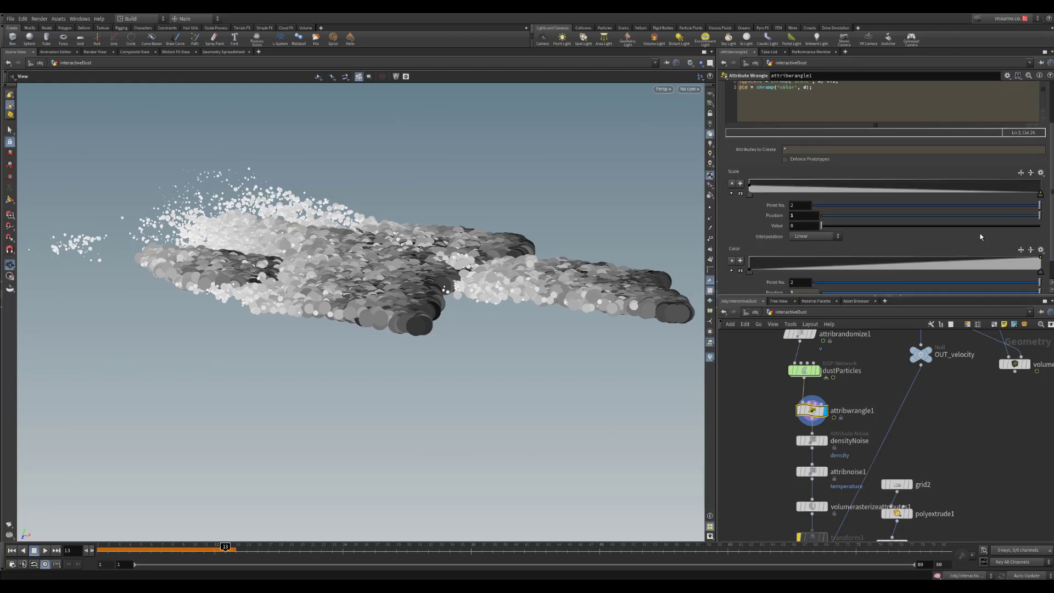
left_click_drag(1052, 168, 1052, 120)
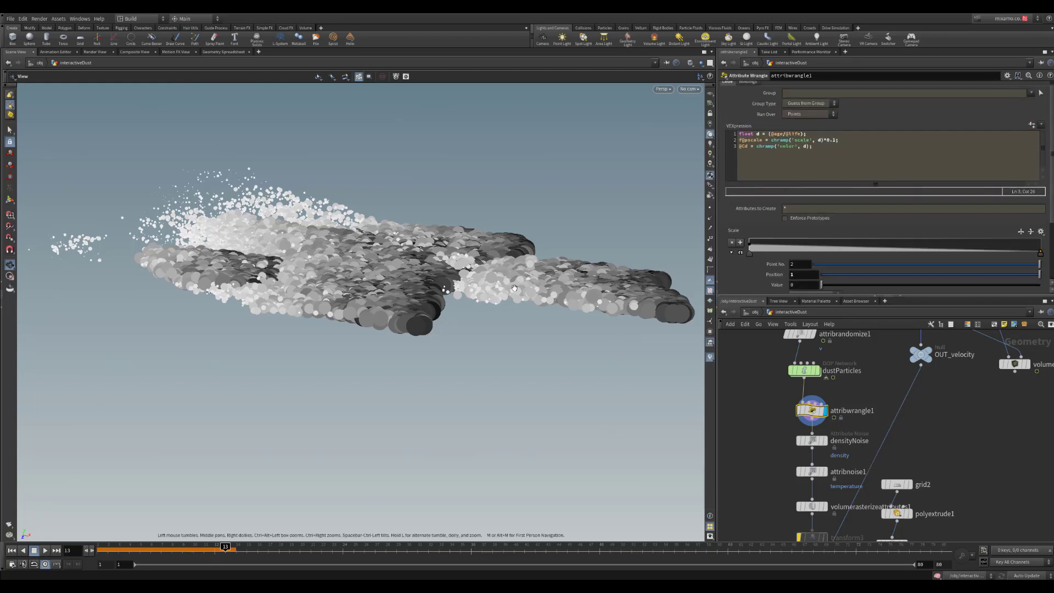
scroll(905, 243, "down", 1)
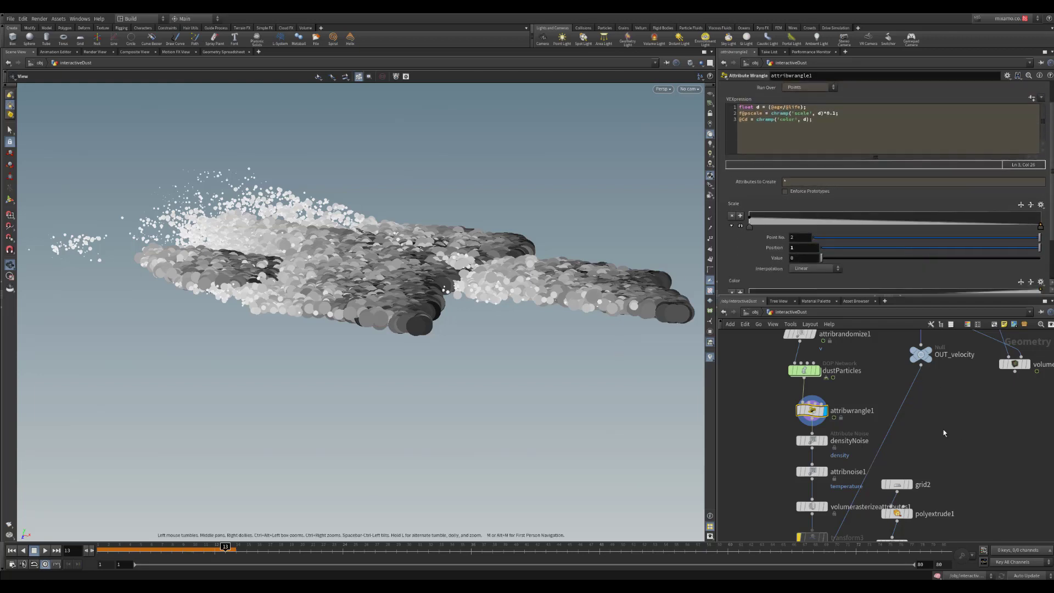
- Display the densityNoise node and inspect its density noise settings and the particles
middle_click_drag(944, 430, 968, 369)
left_click(849, 379)
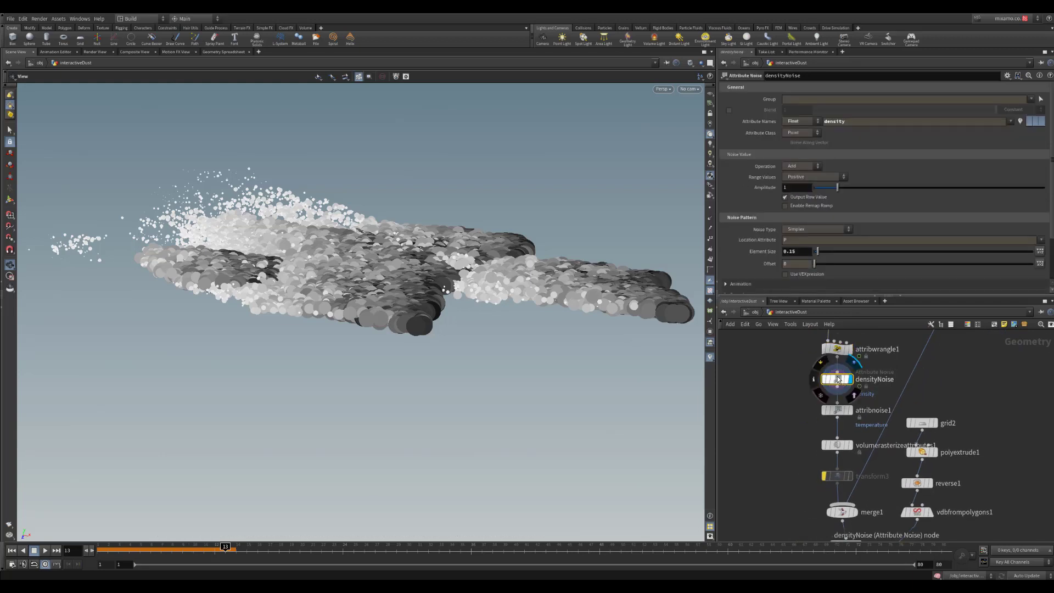
left_click_drag(554, 355, 340, 326)
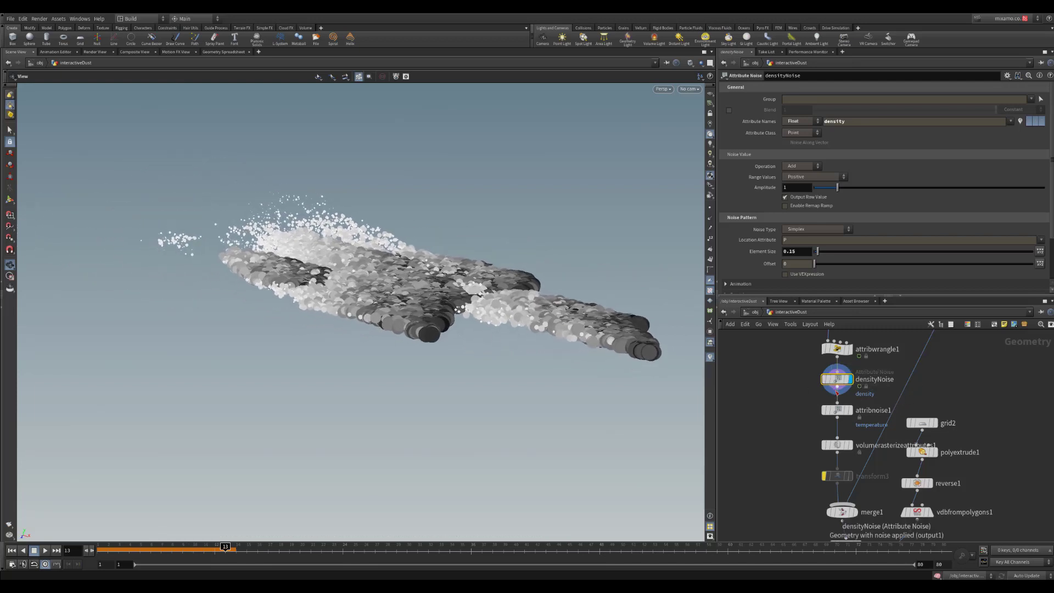
mouse_move(805, 396)
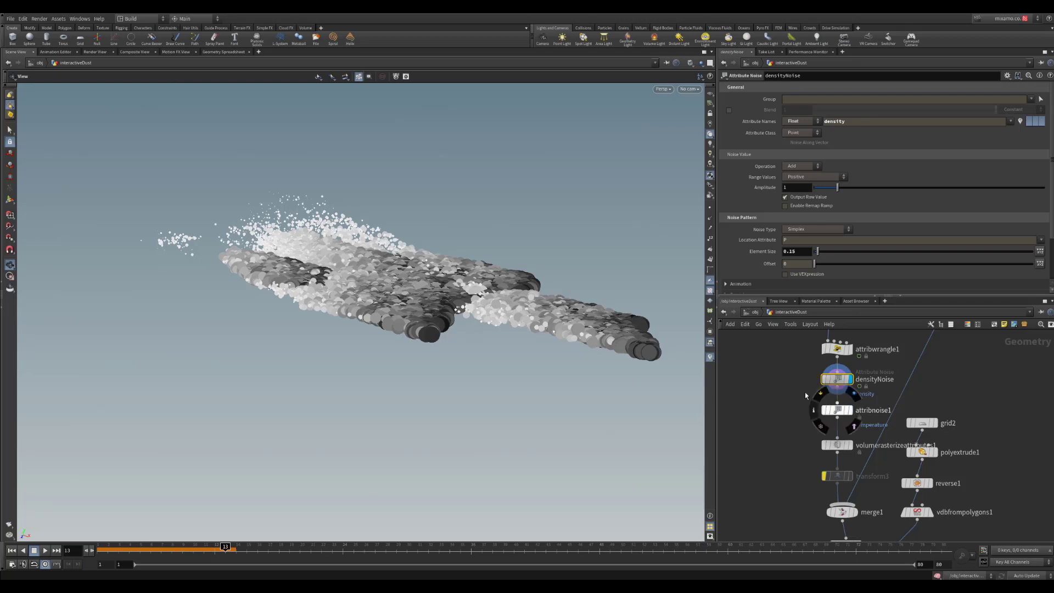
left_click_drag(451, 326, 478, 329)
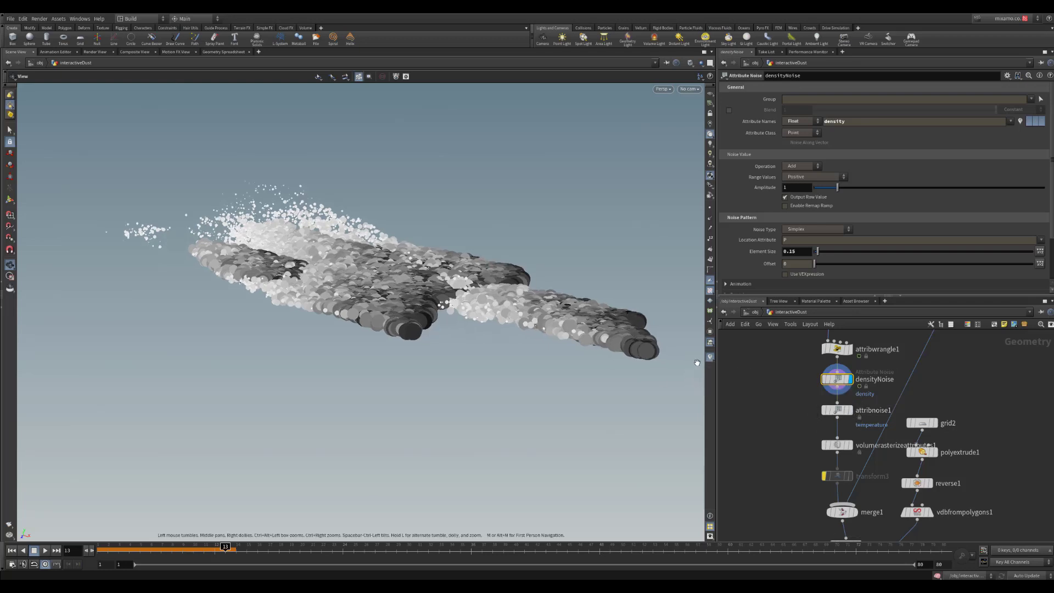
- Add a Color visualizer to the scene and set both its name and label to density
left_click(711, 357)
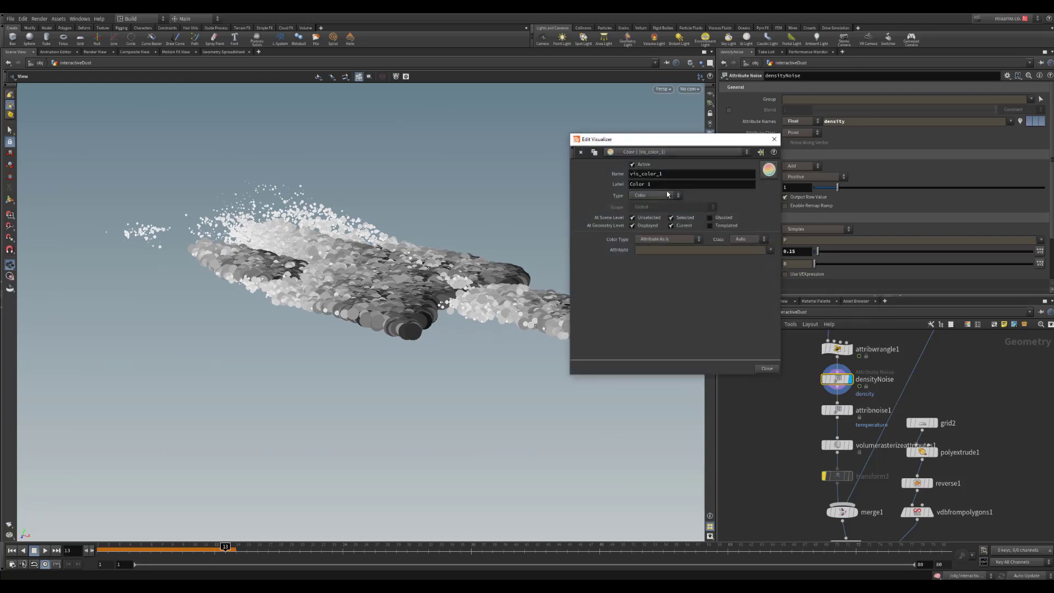
left_click(670, 174)
double_click(670, 174)
type("density")
key("super")
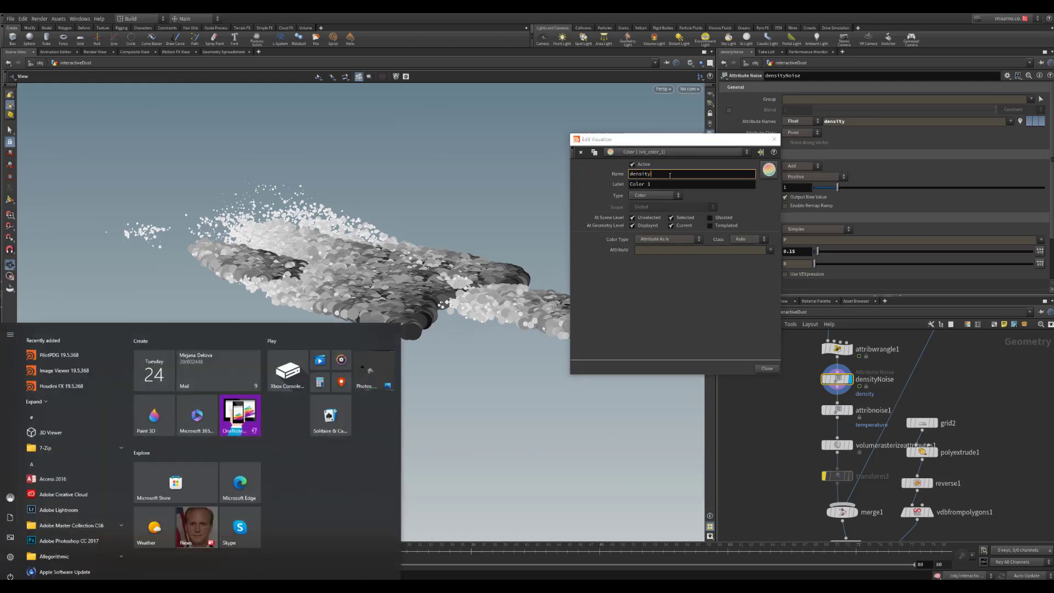
double_click(668, 175)
key("ctrl+c")
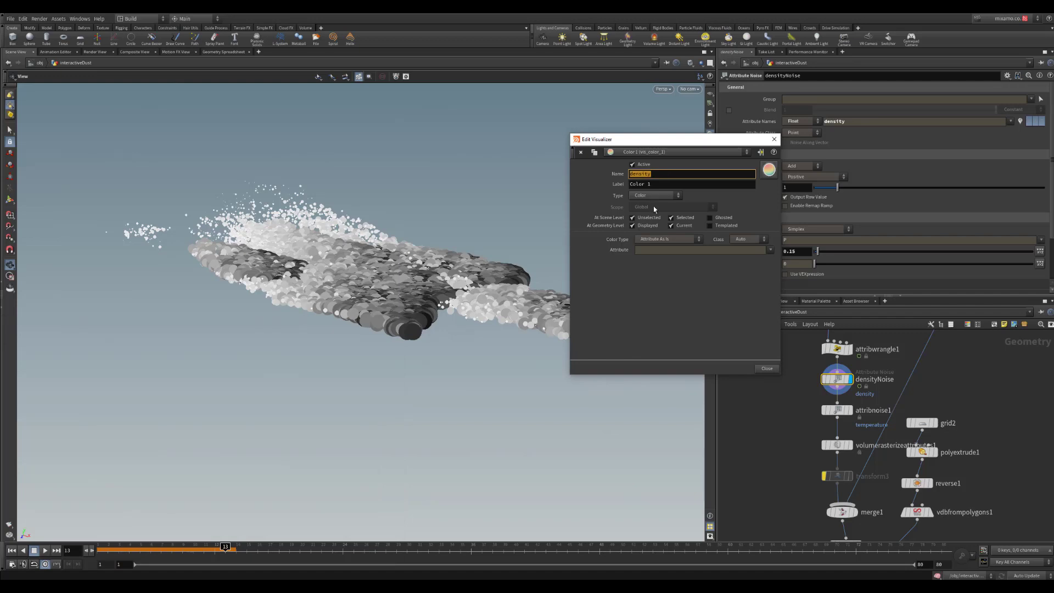
triple_click(663, 186)
key("ctrl+v")
- Set the new visualizer's attribute to density, close its editor and check the list of visualizers
left_click(667, 250)
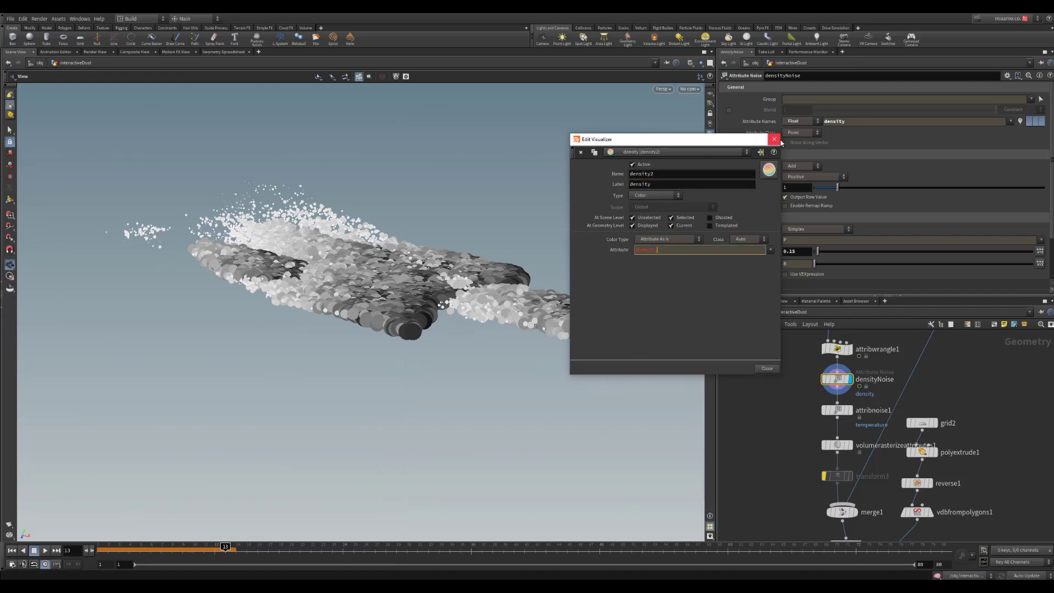
left_click(774, 139)
left_click(710, 356)
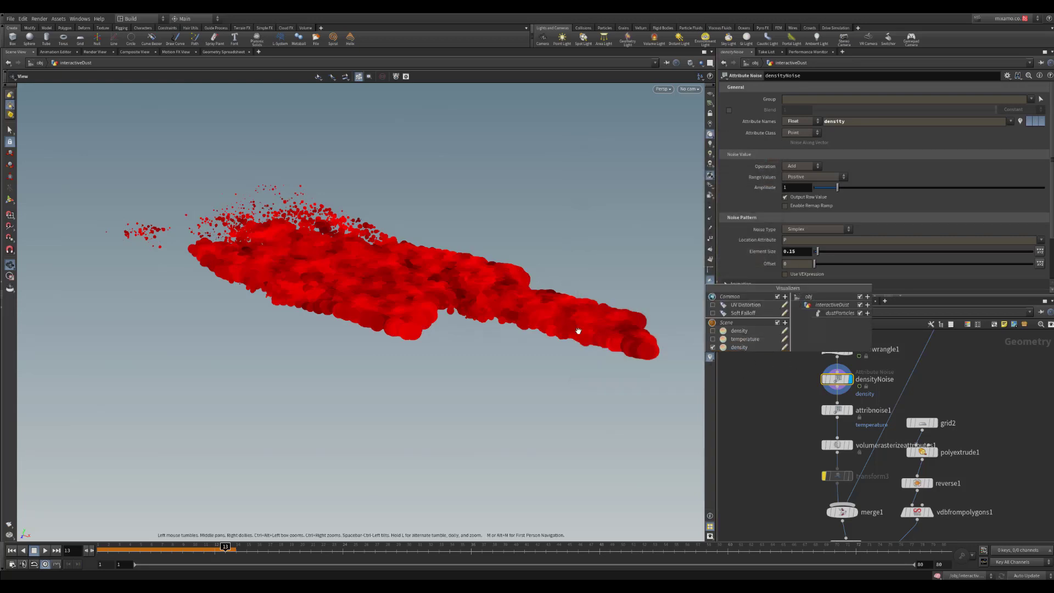
- Inspect the density-colored particles and set densityNoise's Element Size to 0.38
left_click_drag(385, 233, 497, 278)
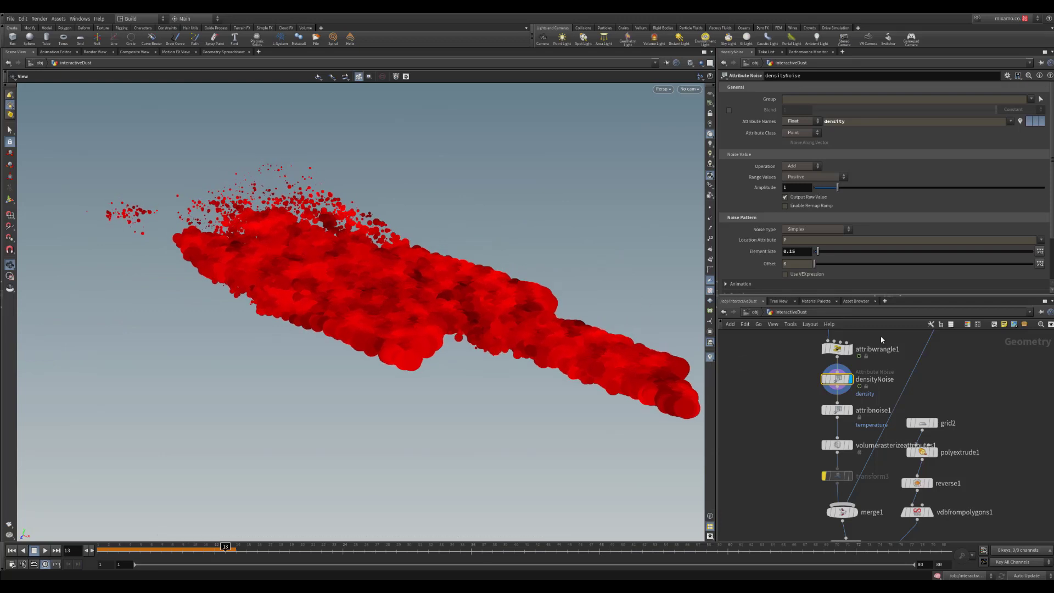
mouse_move(837, 187)
left_mouse_down()
mouse_move(814, 188)
mouse_move(837, 187)
left_mouse_up()
left_click_drag(817, 251, 824, 258)
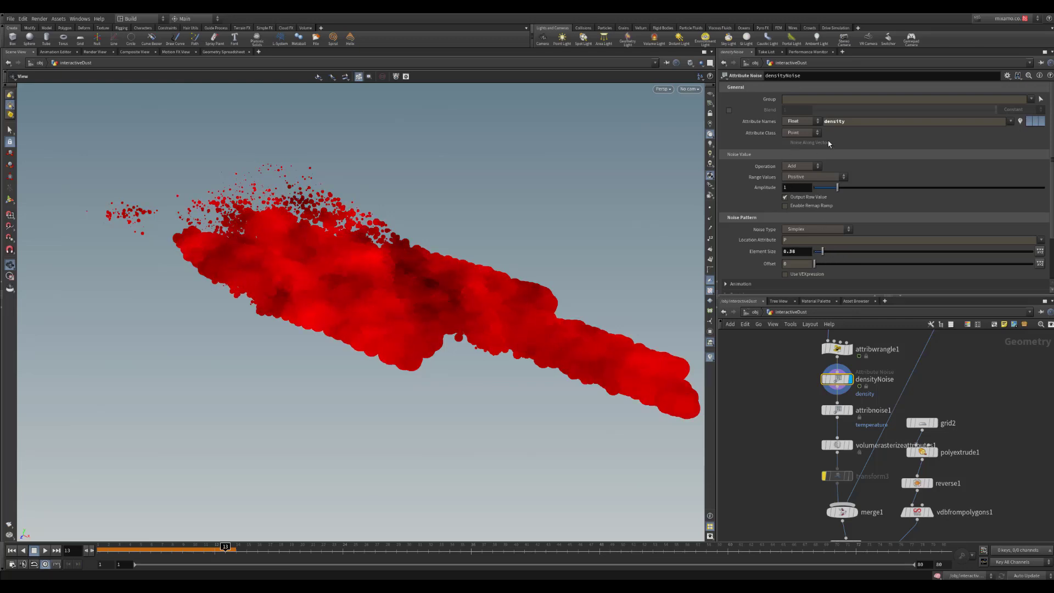
- Look over the nodes below densityNoise and select attribnoise1 to review its temperature noise settings
middle_click_drag(878, 400, 857, 313)
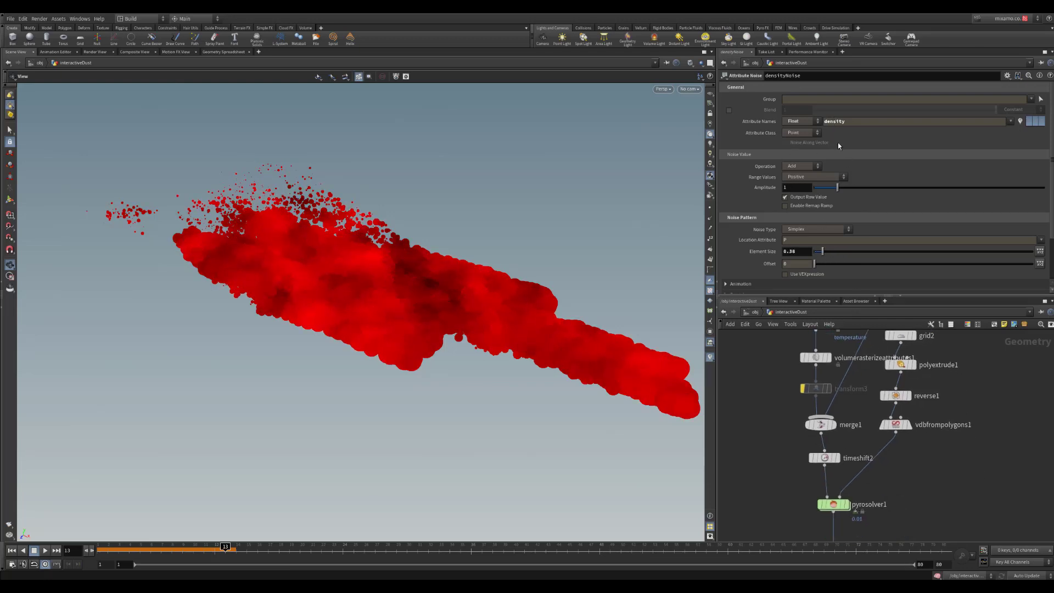
middle_click_drag(860, 376, 862, 416)
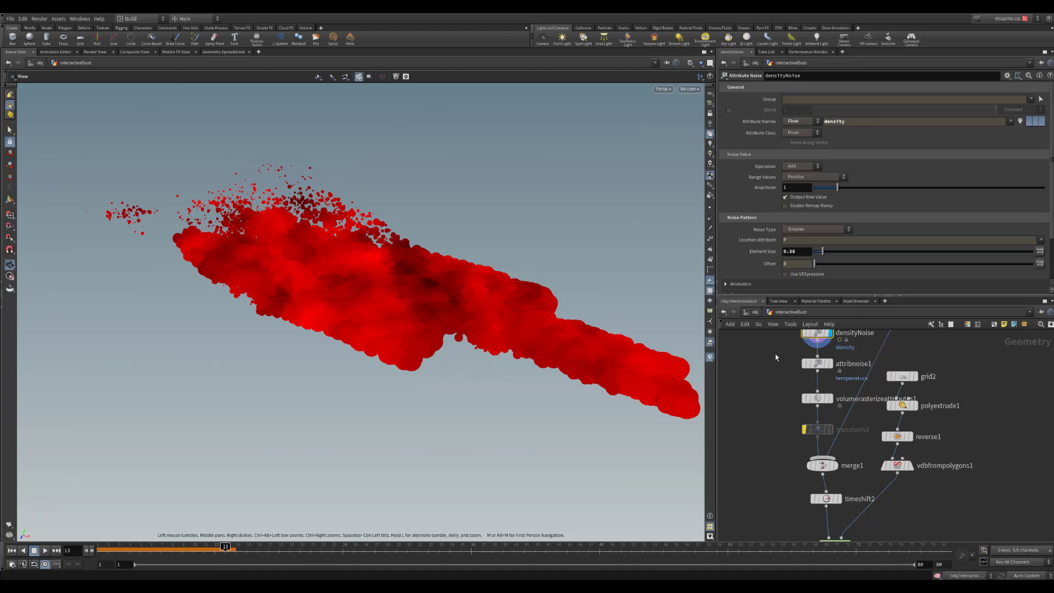
left_click_drag(778, 352, 834, 378)
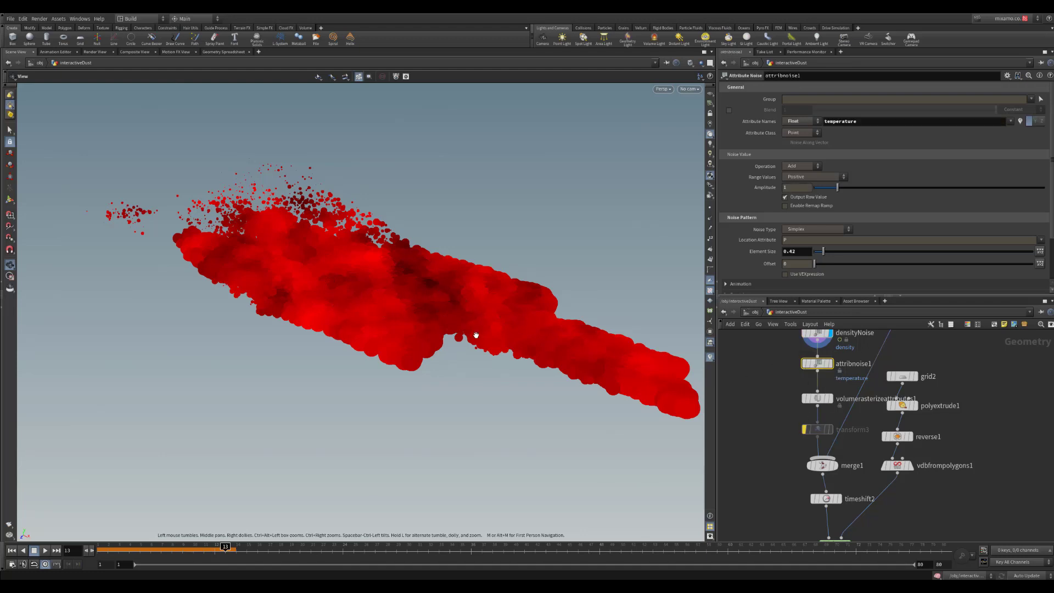
- Display attribnoise1's output and toggle the temperature visualizer off and on to compare the particle coloring
left_click_drag(578, 388, 497, 341)
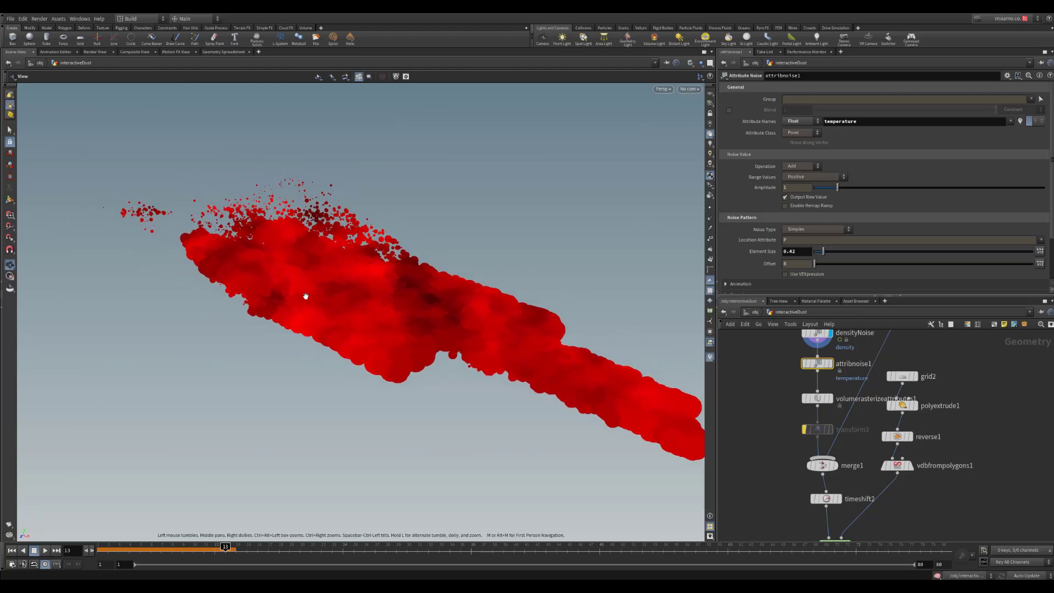
left_click(830, 363)
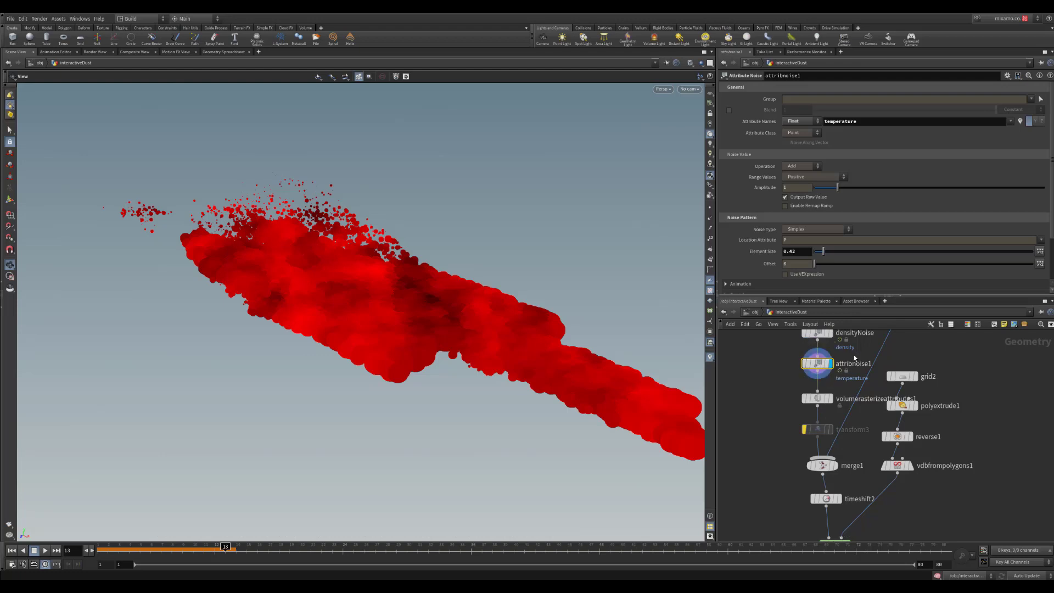
left_click(710, 357)
left_click(713, 340)
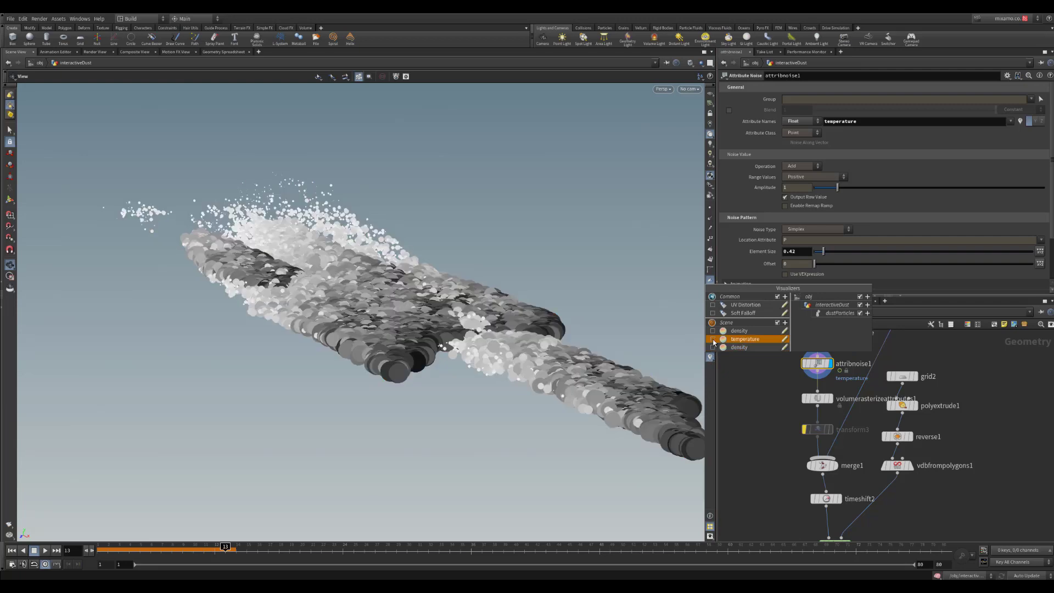
left_click(713, 340)
left_click_drag(363, 308, 387, 308)
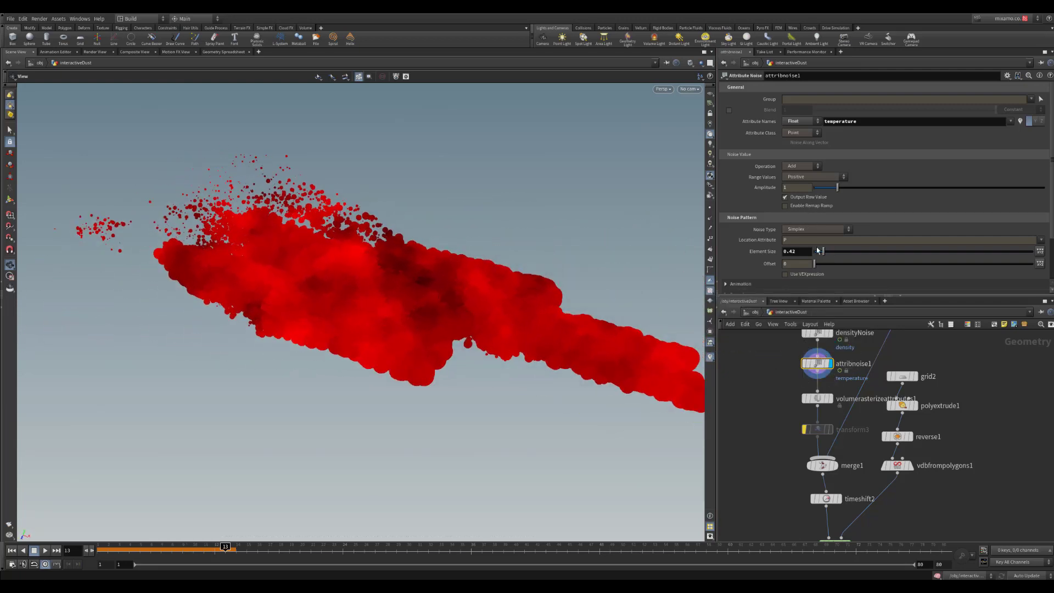
- Set attribnoise1's Element Size to 0.11 and inspect the finer temperature noise on the particles
left_click_drag(818, 251, 818, 253)
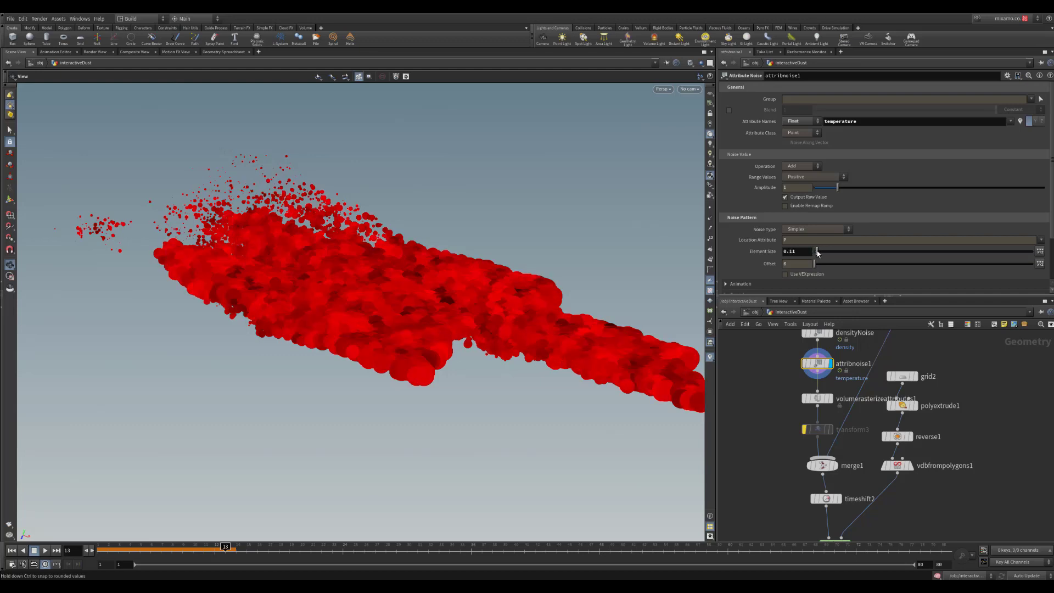
left_click_drag(649, 301, 325, 253)
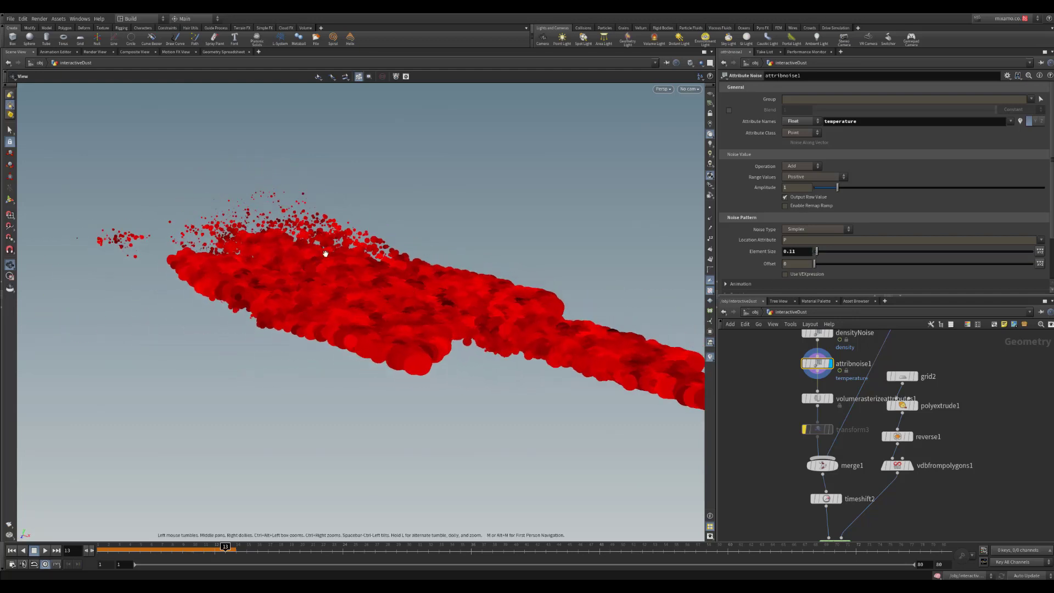
left_click_drag(619, 371, 527, 328)
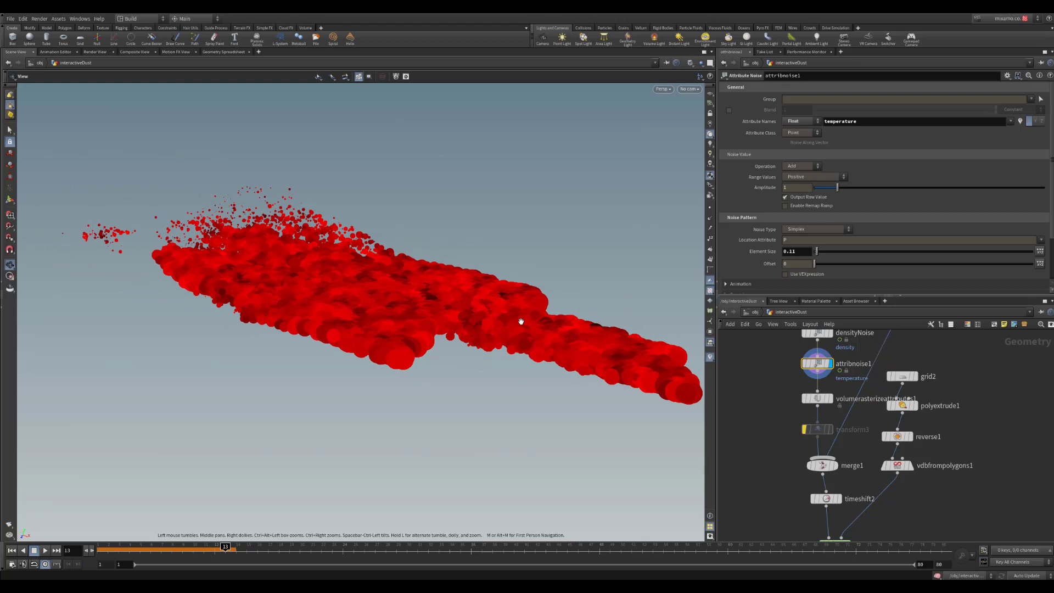
middle_click_drag(494, 335, 521, 351)
- Select volumerasterizeattributes1, display its output and inspect the volume rasterized from density, temperature and v
middle_click_drag(833, 404, 829, 379)
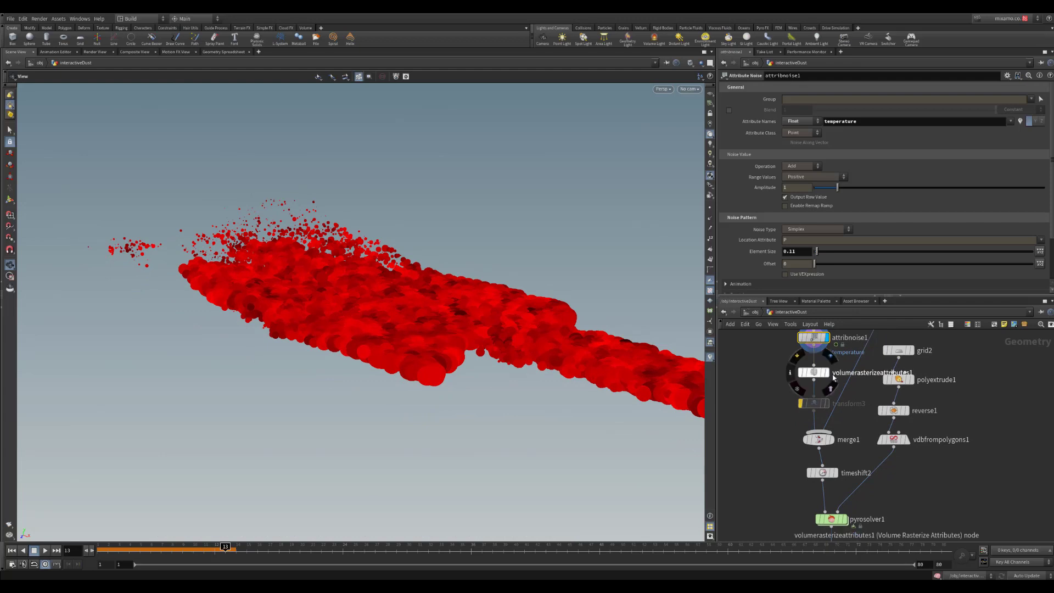
left_click_drag(844, 358, 807, 385)
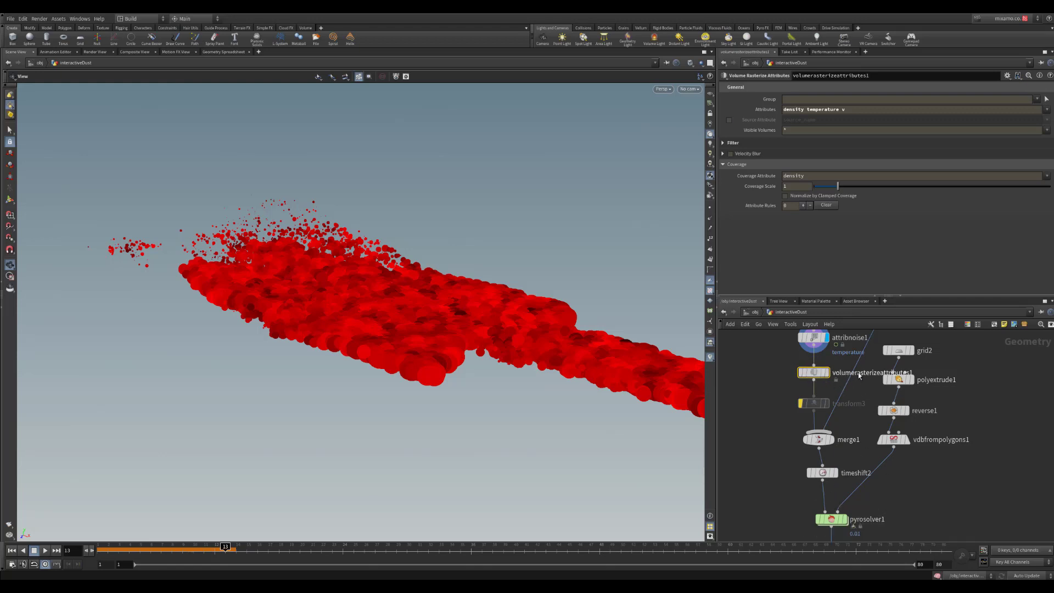
left_click(826, 373)
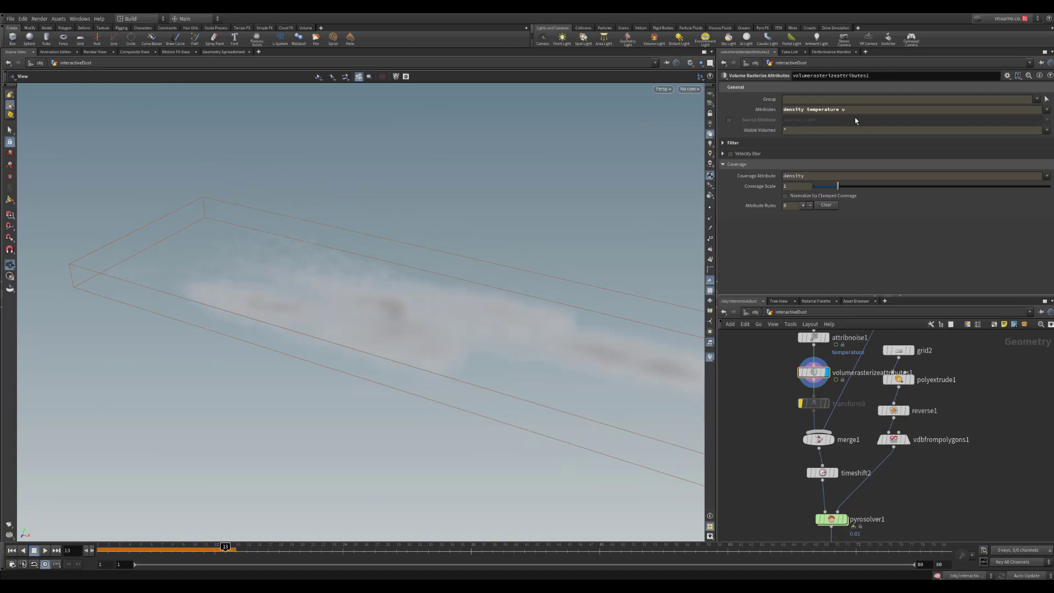
middle_click_drag(850, 408, 834, 388)
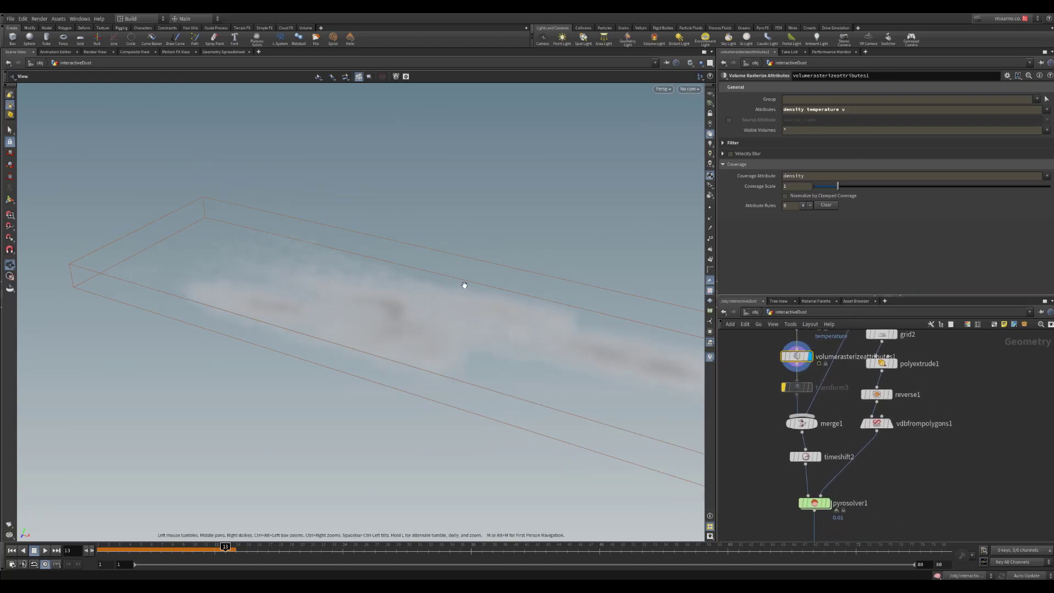
middle_click_drag(522, 384, 432, 300)
left_click_drag(432, 301, 631, 360)
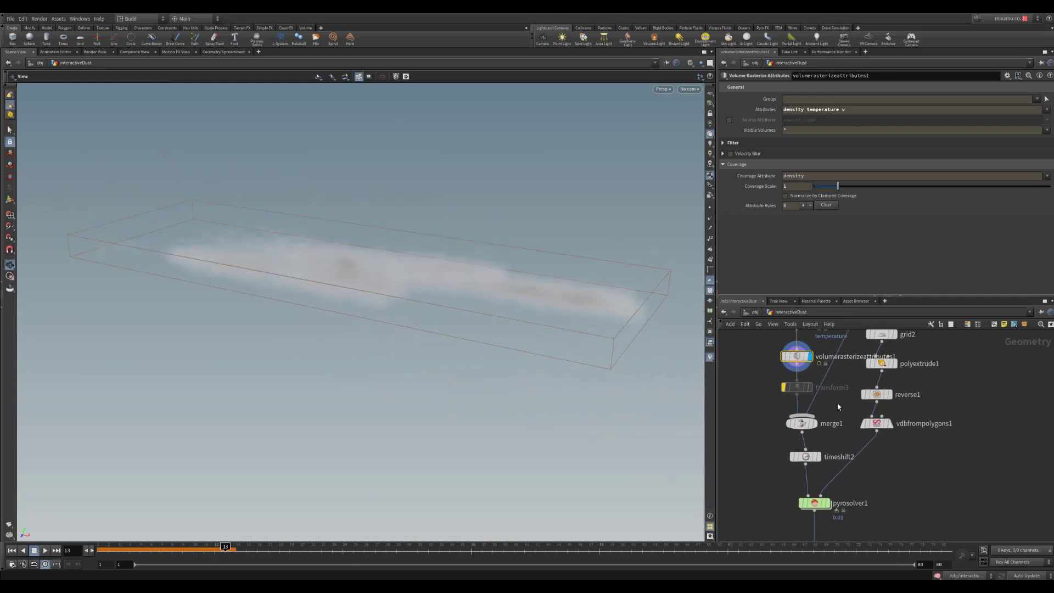
- Display and select merge1 to review the dust source volume combined with OUT_velocity
middle_click_drag(839, 408, 839, 532)
scroll(825, 415, "down", 3)
middle_click_drag(877, 484, 886, 349)
scroll(886, 349, "down", 2)
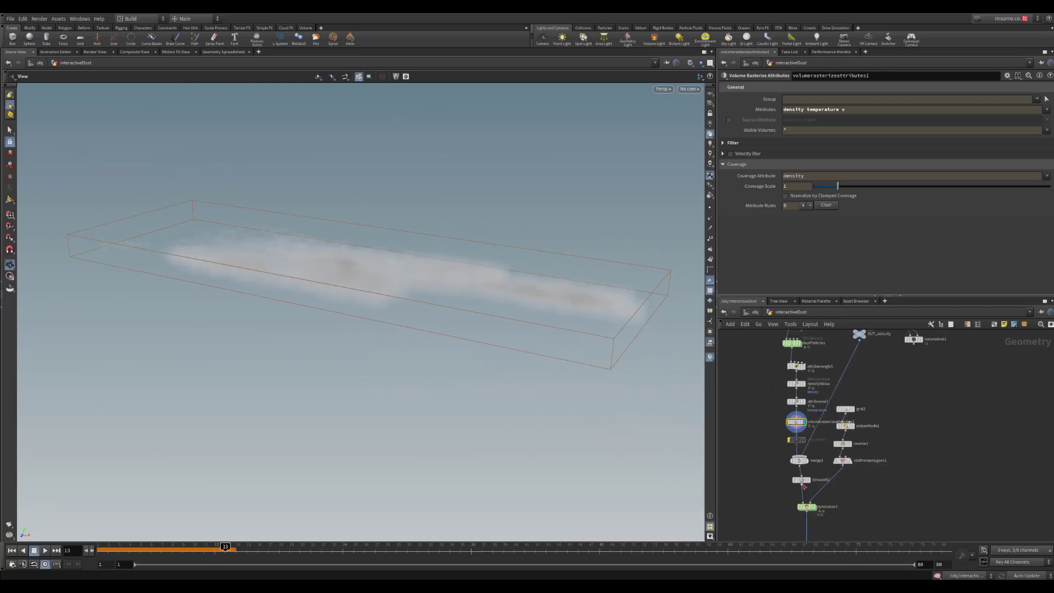
left_click(806, 461)
scroll(805, 462, "up", 2)
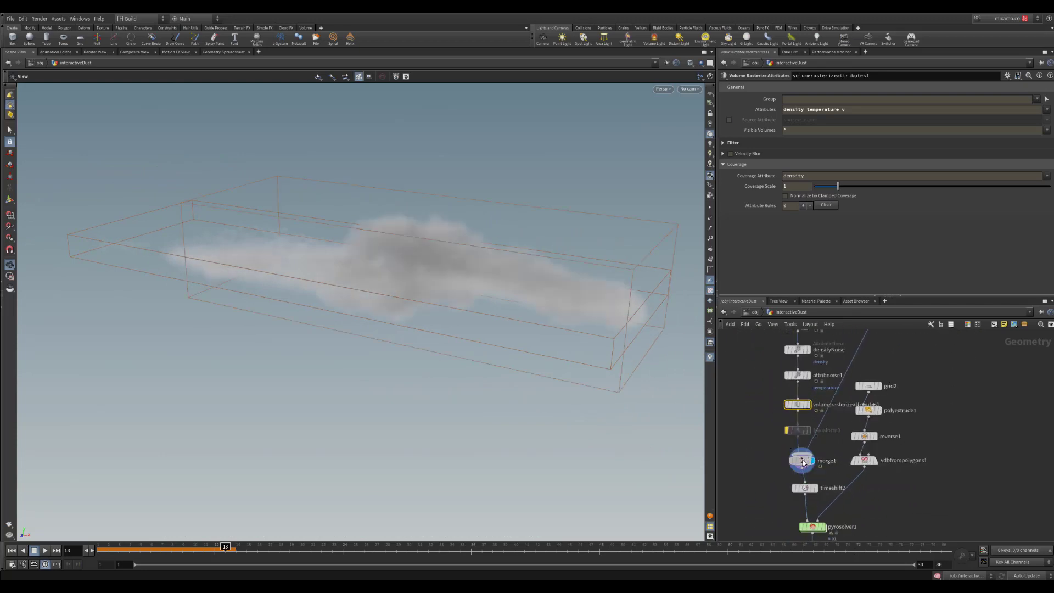
left_click(802, 461)
- Trace the velocity branch up to object_merge1 and display transform1's incoming character geometry
middle_click_drag(881, 359, 858, 500)
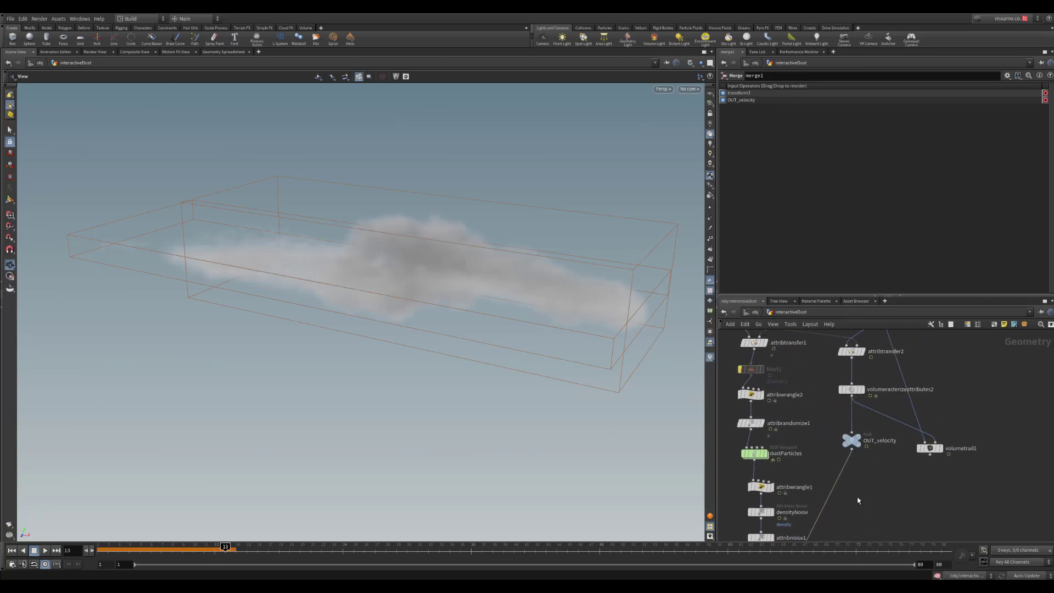
middle_click_drag(816, 409, 794, 561)
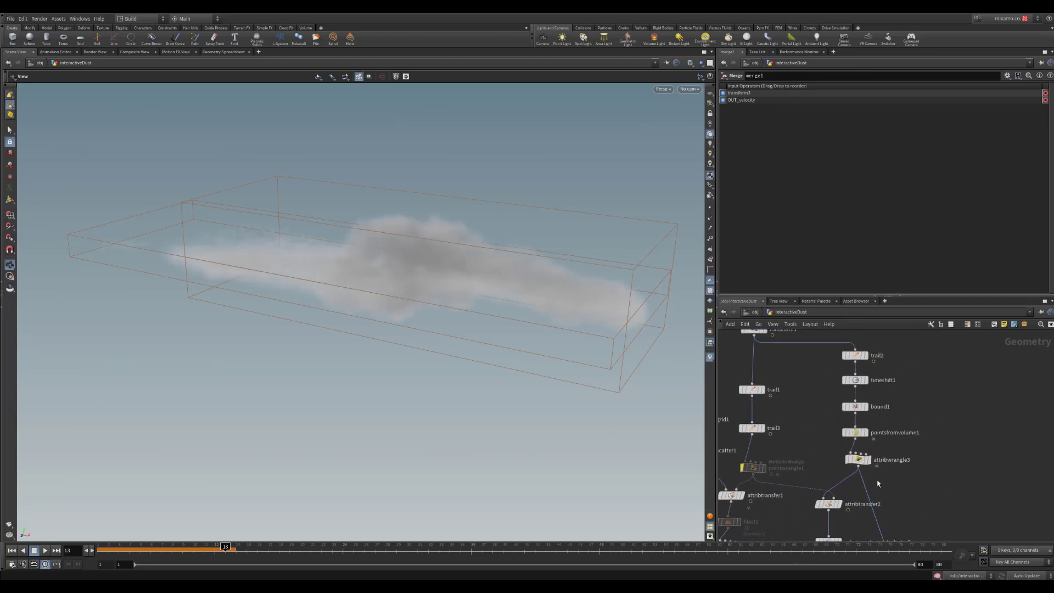
middle_click_drag(914, 405, 921, 423)
scroll(918, 405, "down", 2)
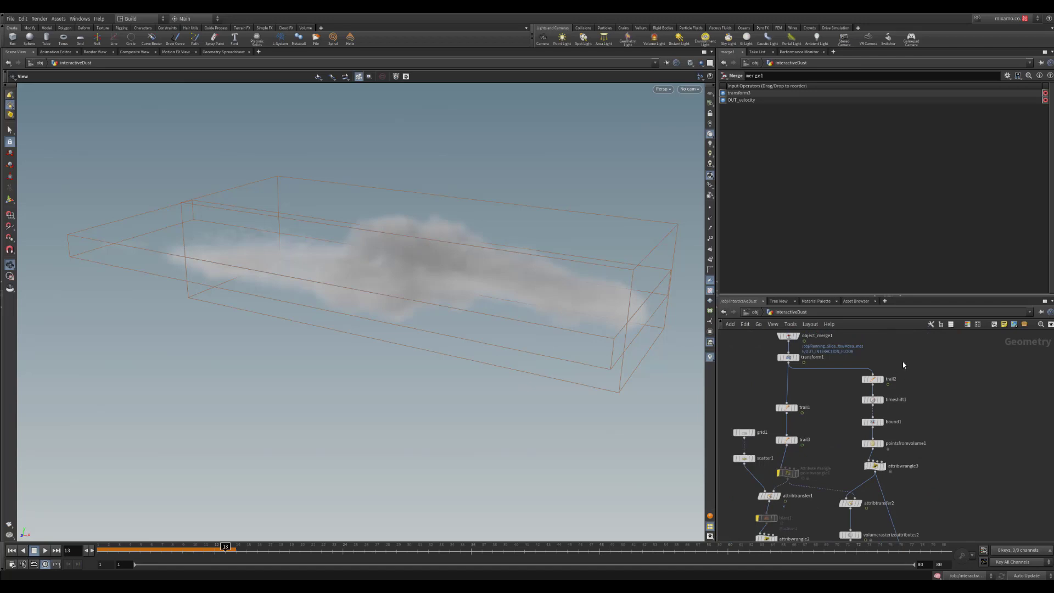
middle_click_drag(900, 362, 894, 398)
scroll(804, 384, "up", 2)
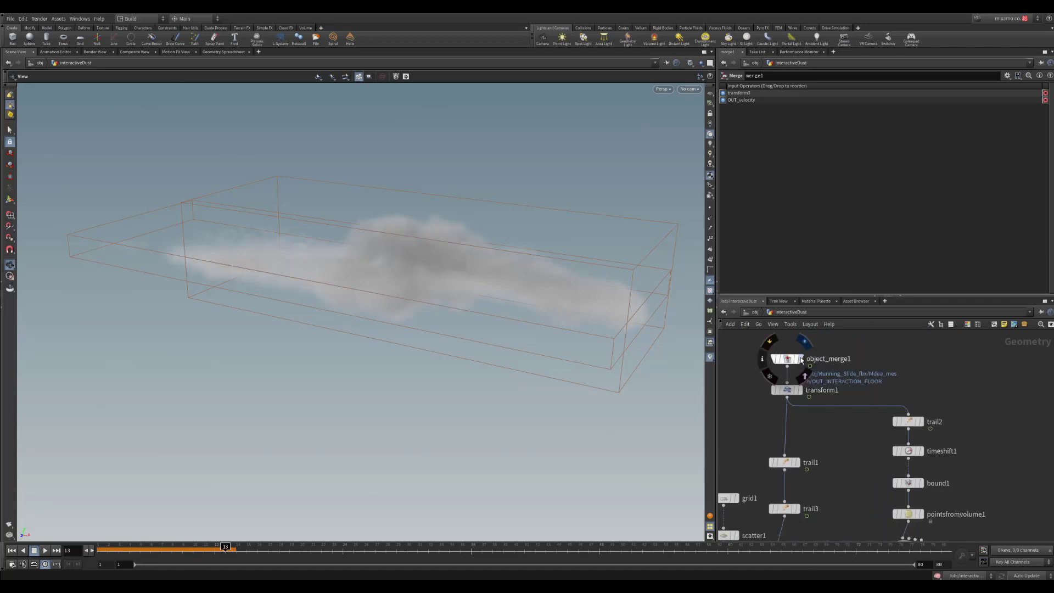
left_click(801, 359)
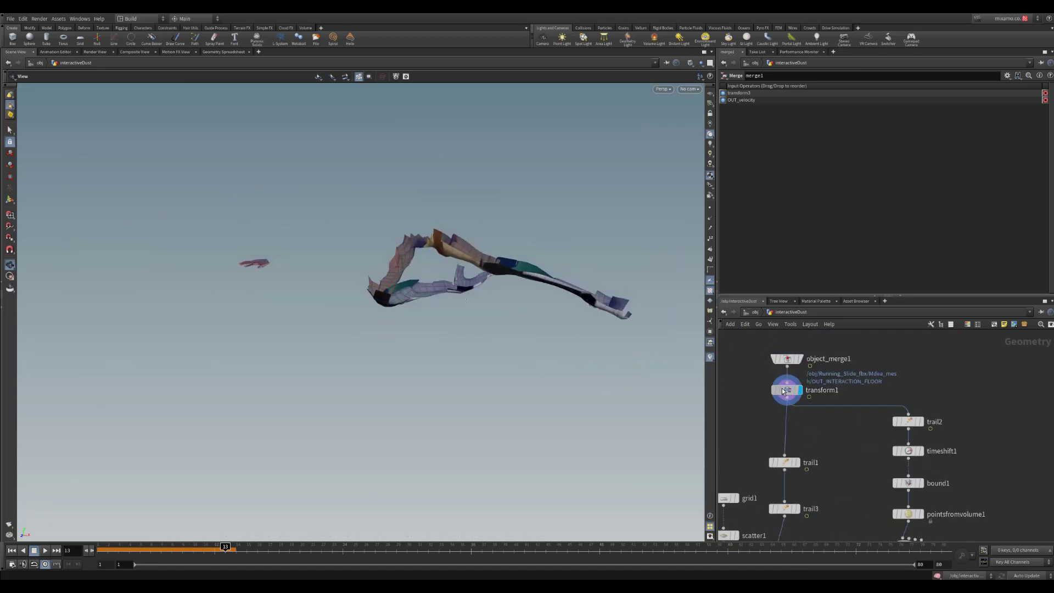
left_click(784, 391)
mouse_move(483, 303)
left_mouse_down()
mouse_move(491, 307)
mouse_move(487, 294)
left_mouse_up()
- Display and select trail2, and inspect the trailed copies of the character geometry
left_click(921, 421)
left_click(907, 422)
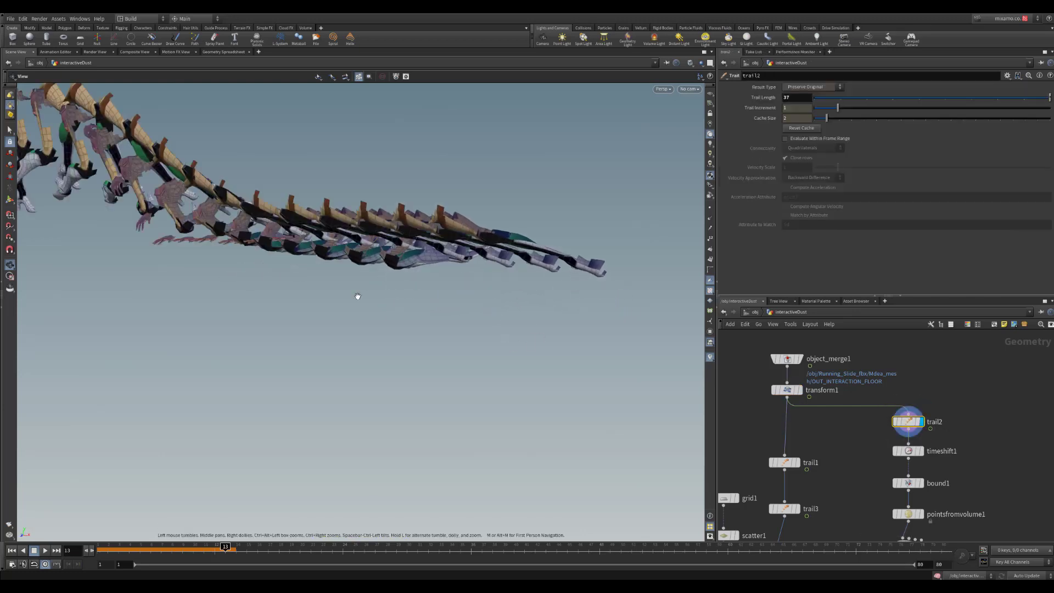
right_click_drag(407, 291, 84, 238)
left_click_drag(322, 300, 547, 307)
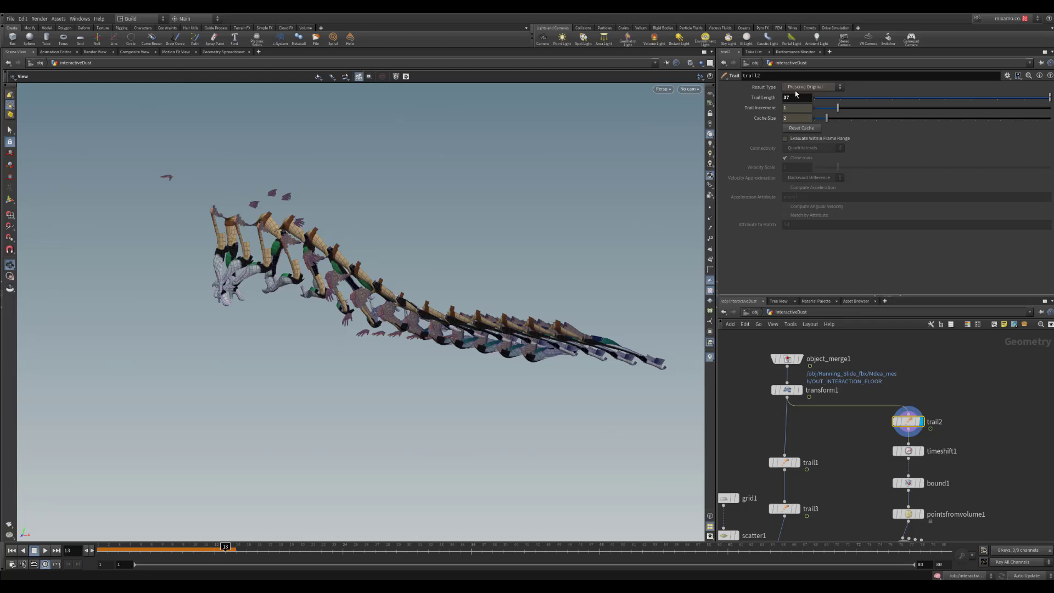
- Try a Trail Length of 40 on trail2, and return it to 37
left_click(792, 97)
type("40")
left_click_drag(798, 101, 772, 103)
type("37")
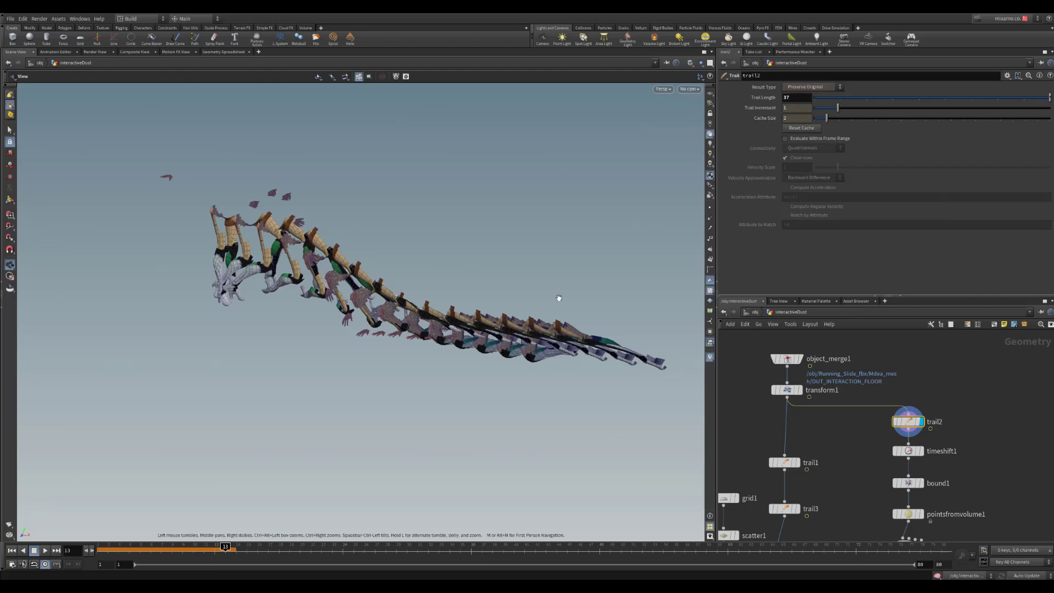
- Display timeshift1, inspect its frozen trail geometry and review its Clamp options and Frame value
middle_click_drag(1028, 481, 1012, 414)
left_click(905, 383)
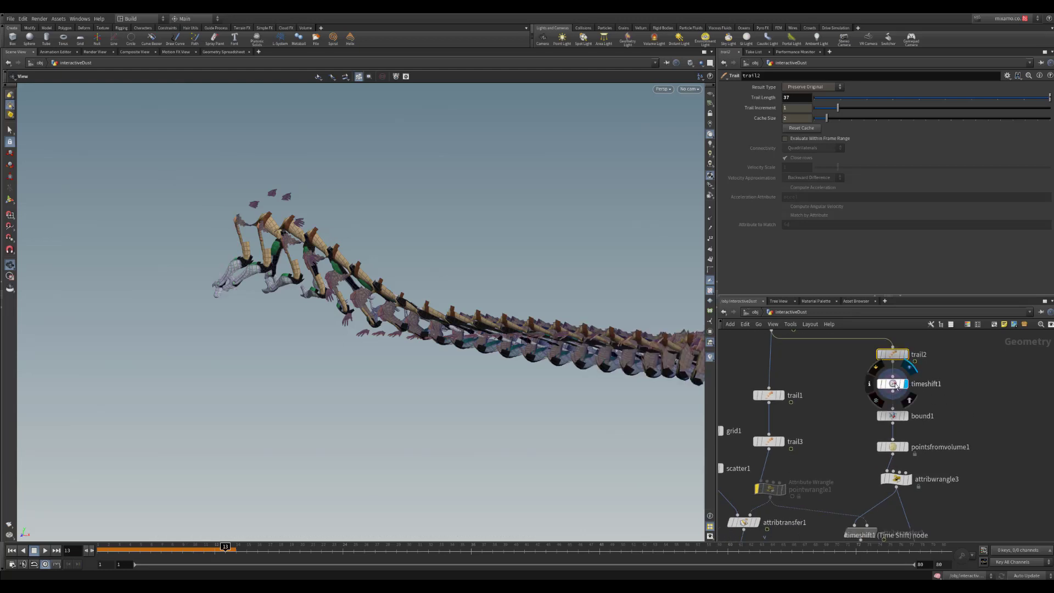
left_click_drag(560, 304, 384, 272)
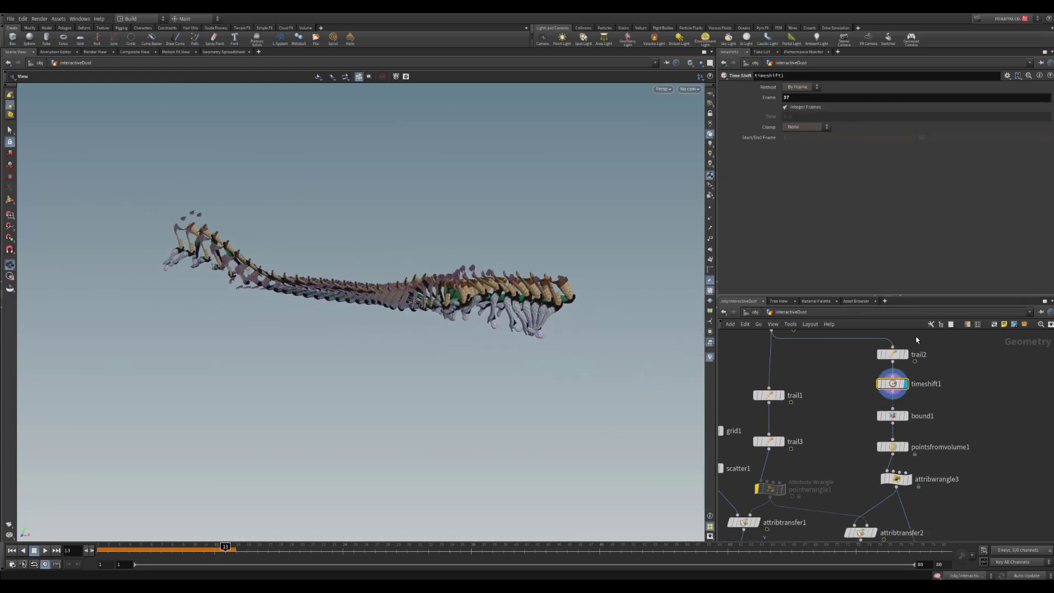
left_click(800, 128)
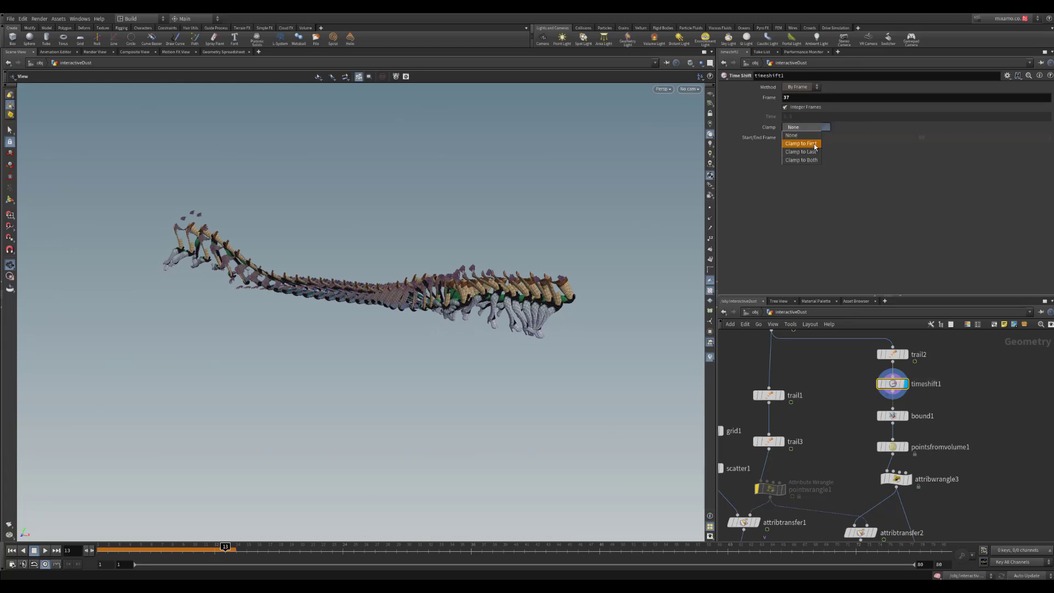
left_click(769, 93)
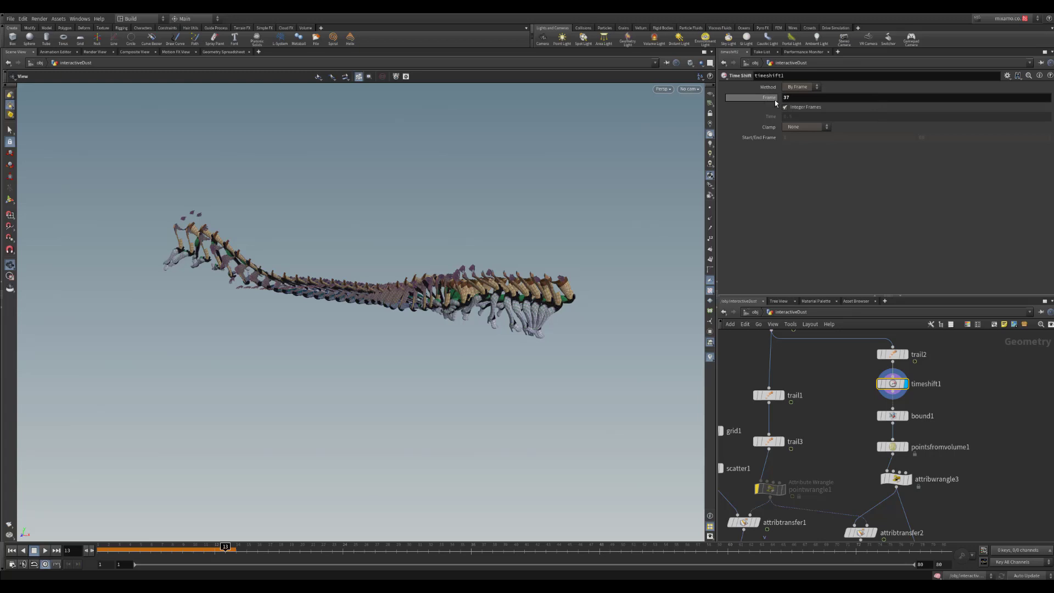
left_click(805, 98)
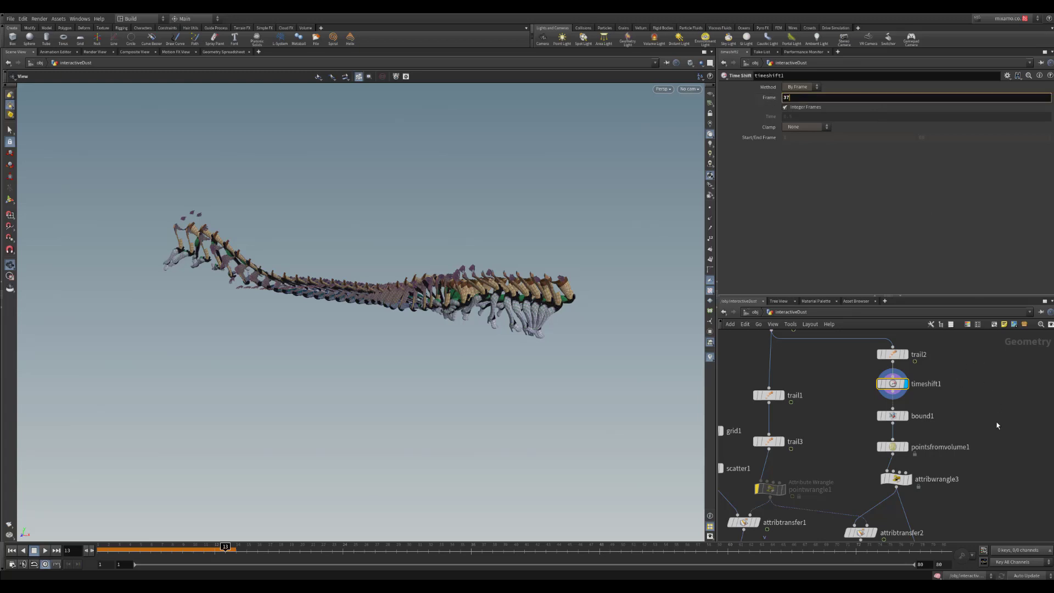
- Scrub the timeline to frame 53 and back to frame 23 to check timeshift1's geometry over time
middle_click_drag(979, 424, 944, 392)
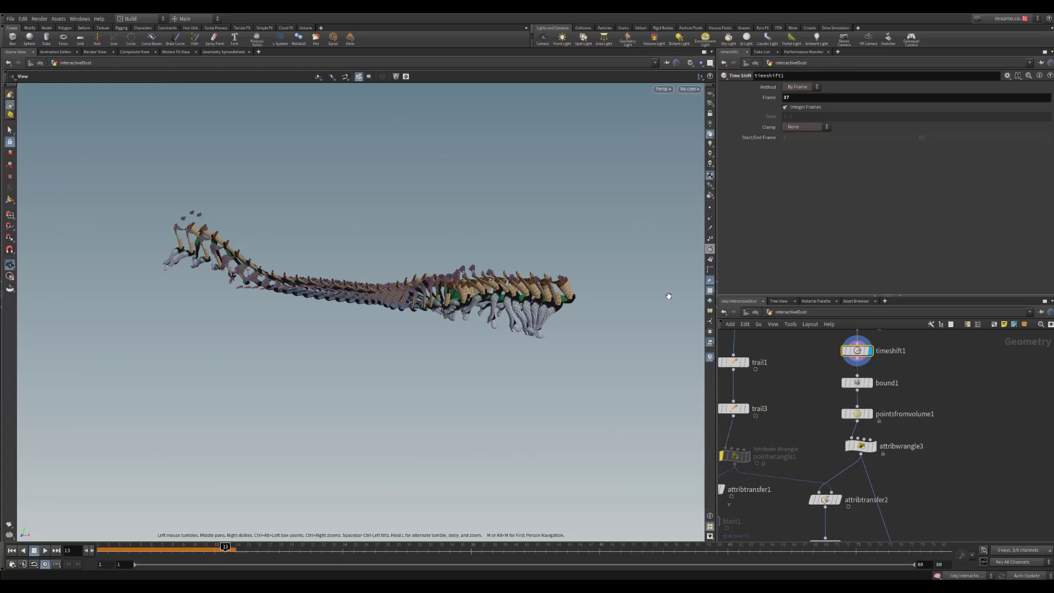
left_click_drag(258, 549, 496, 573)
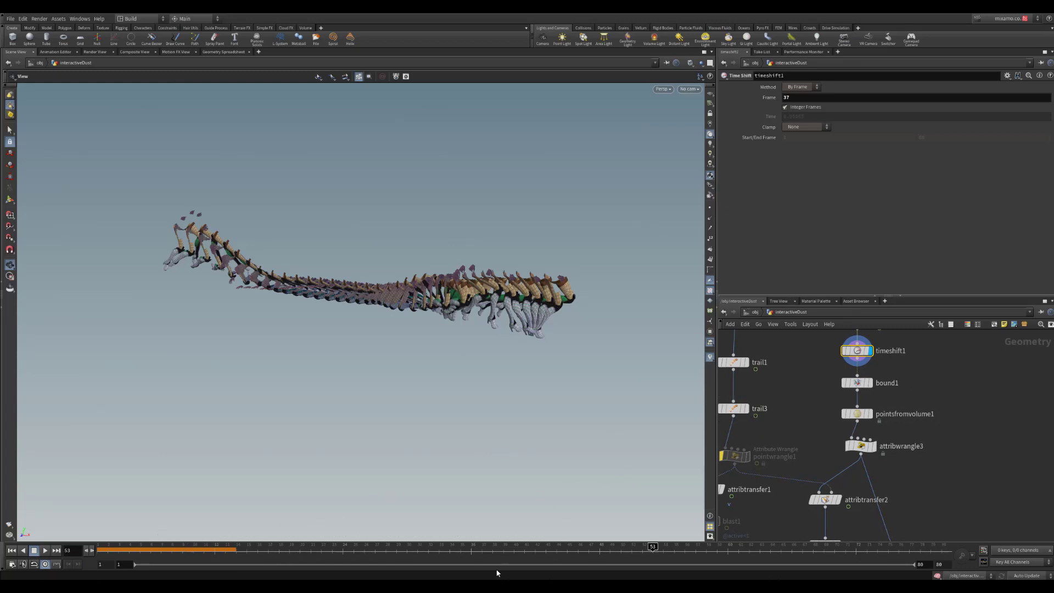
left_click_drag(263, 550, 332, 549)
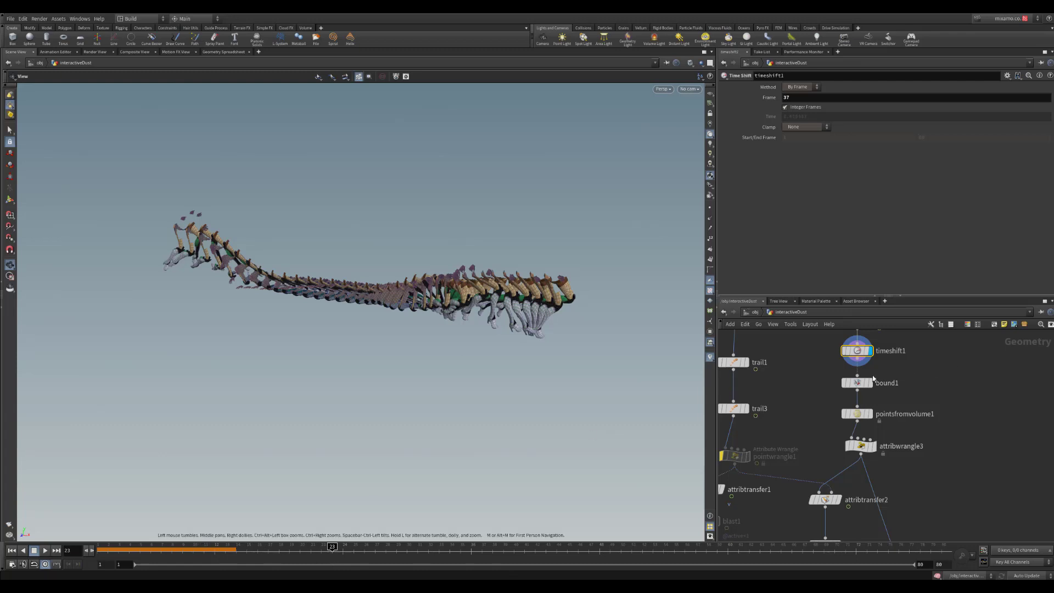
- Display and select bound1, and inspect the bounding box around the trailed geometry
left_click(869, 382)
left_click(856, 382)
left_click_drag(497, 271, 548, 228)
left_click_drag(516, 296, 541, 325)
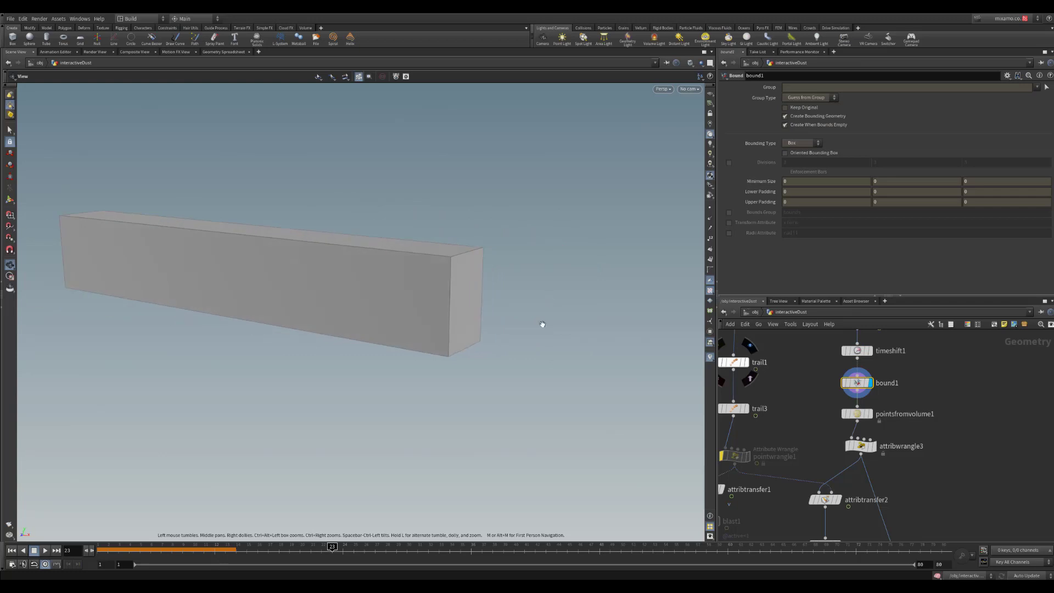
middle_click_drag(470, 348, 552, 362)
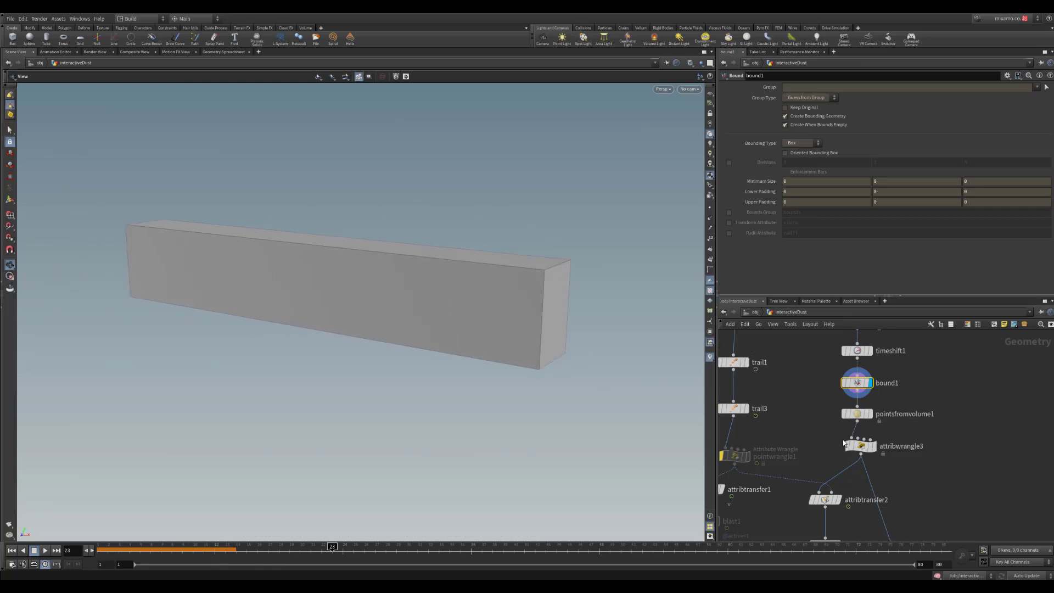
- Display pointsfromvolume1 and set the viewport's particles to display as Points
left_click(871, 415)
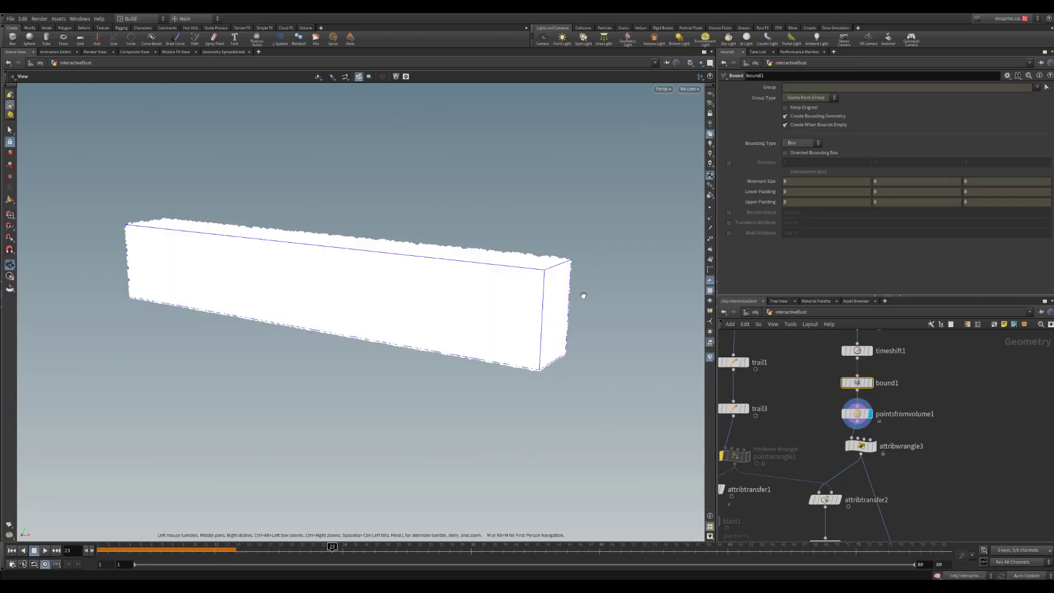
key("d")
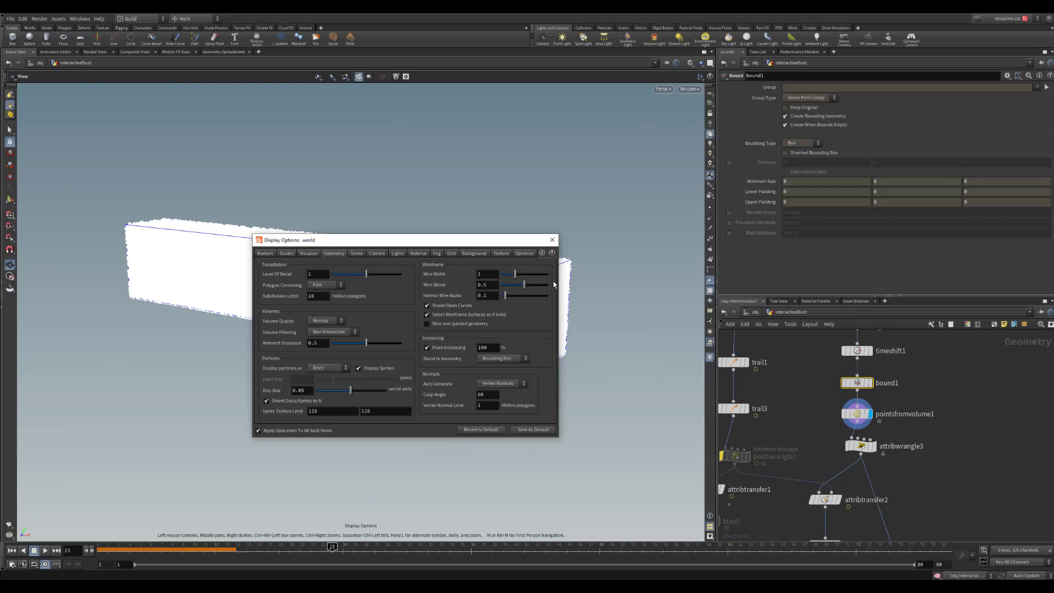
left_click(328, 368)
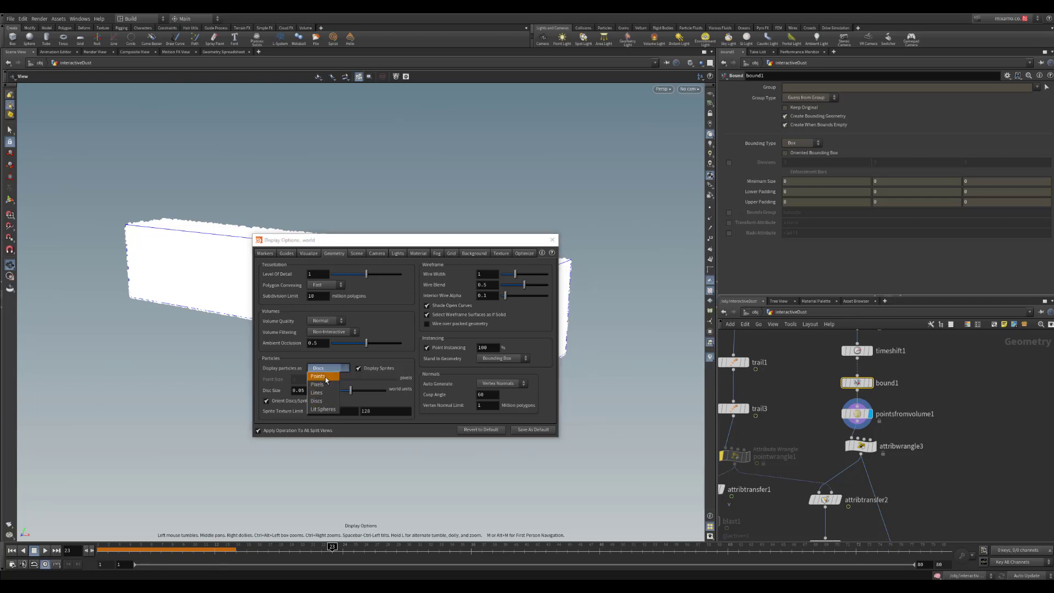
left_click(318, 376)
left_click(551, 240)
- Display and select attribwrangle3, and examine the individual points filling the box up close
middle_click_drag(910, 444, 901, 387)
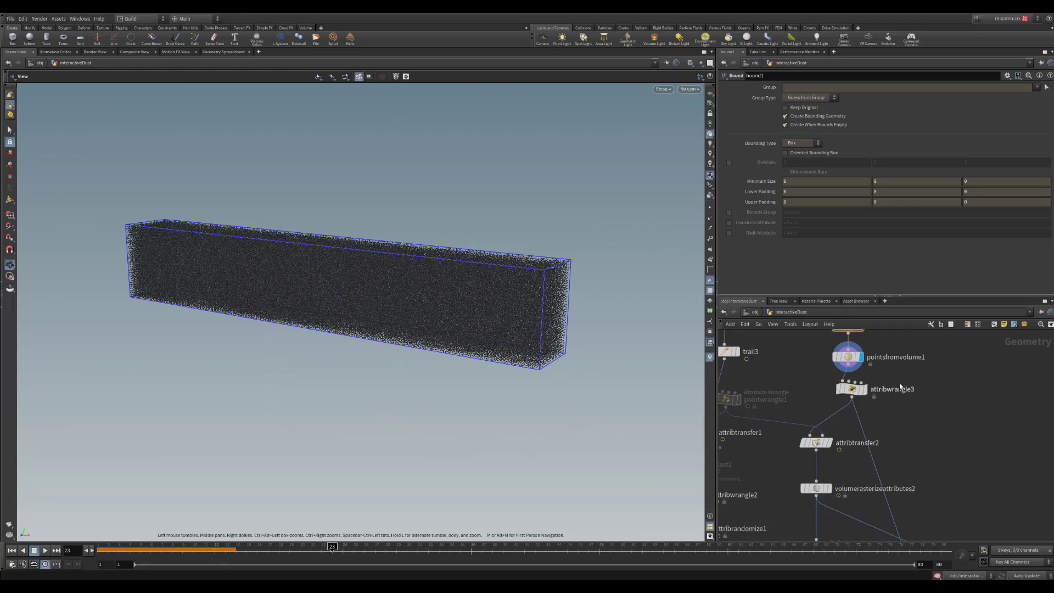
left_click(863, 389)
left_click(854, 390)
scroll(548, 340, "up", 5)
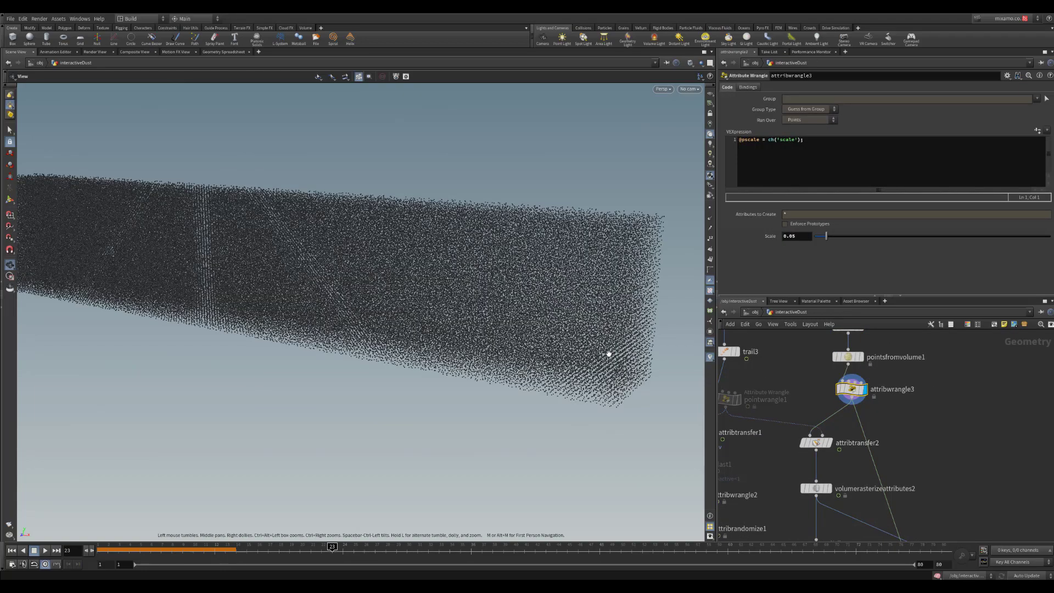
- Display pointsfromvolume1 and review its point settings together with the bound1 node that feeds it
left_click(848, 356)
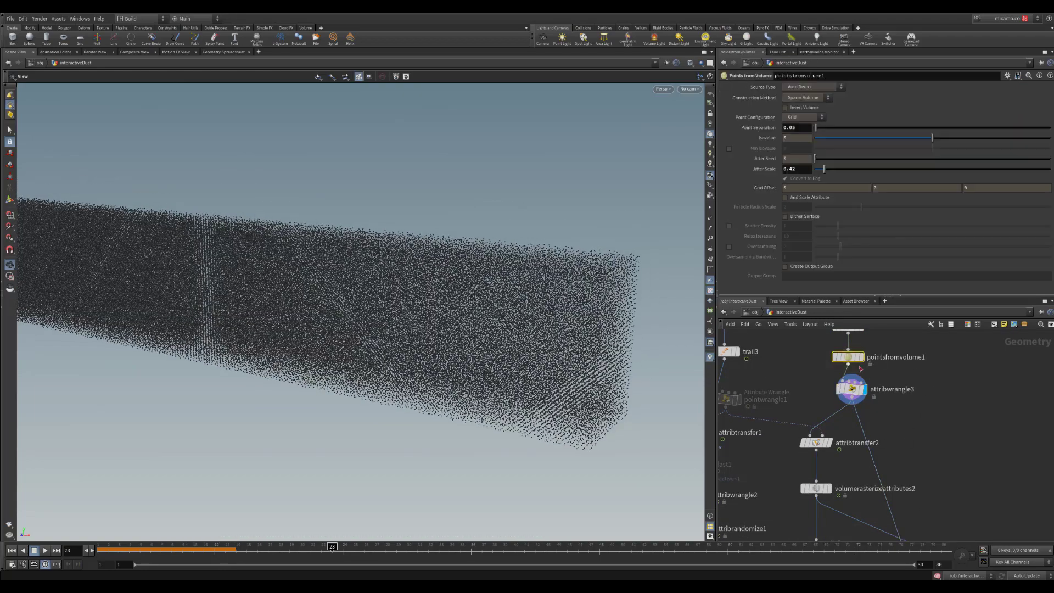
left_click(862, 358)
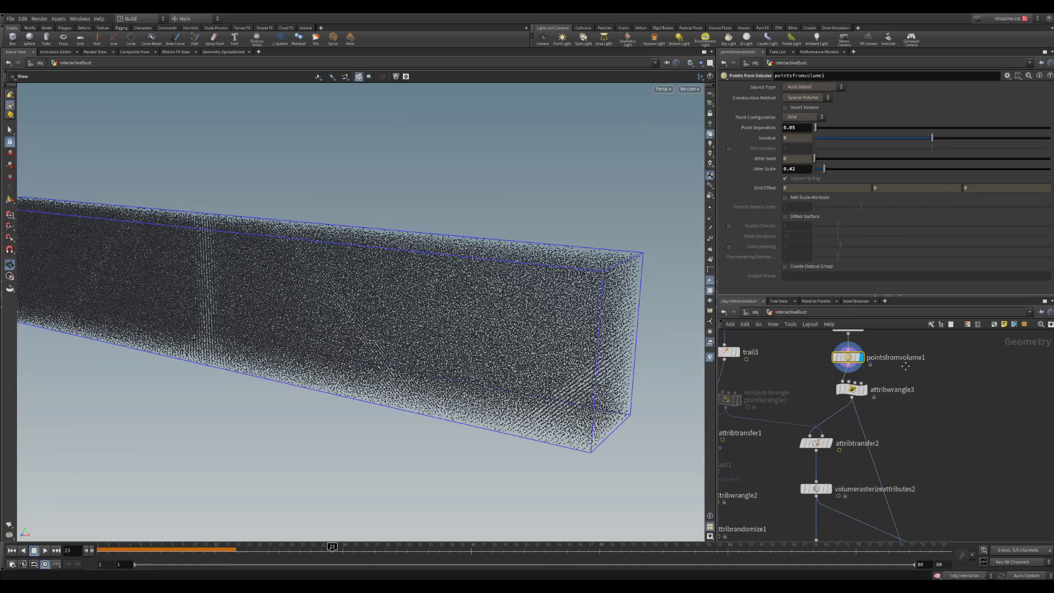
middle_click_drag(890, 349, 892, 372)
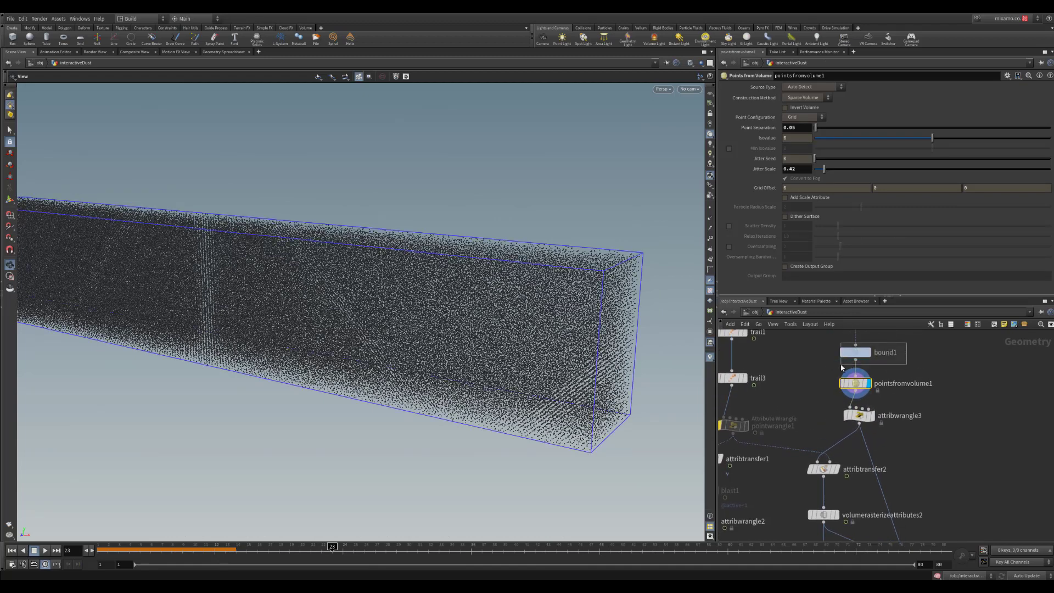
left_click(870, 353)
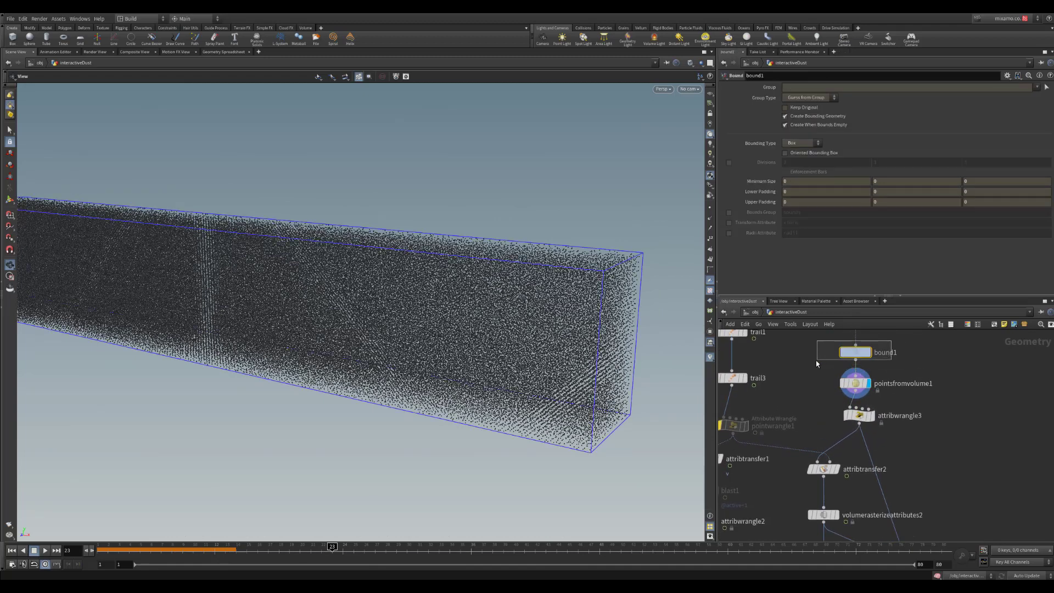
left_click(864, 384)
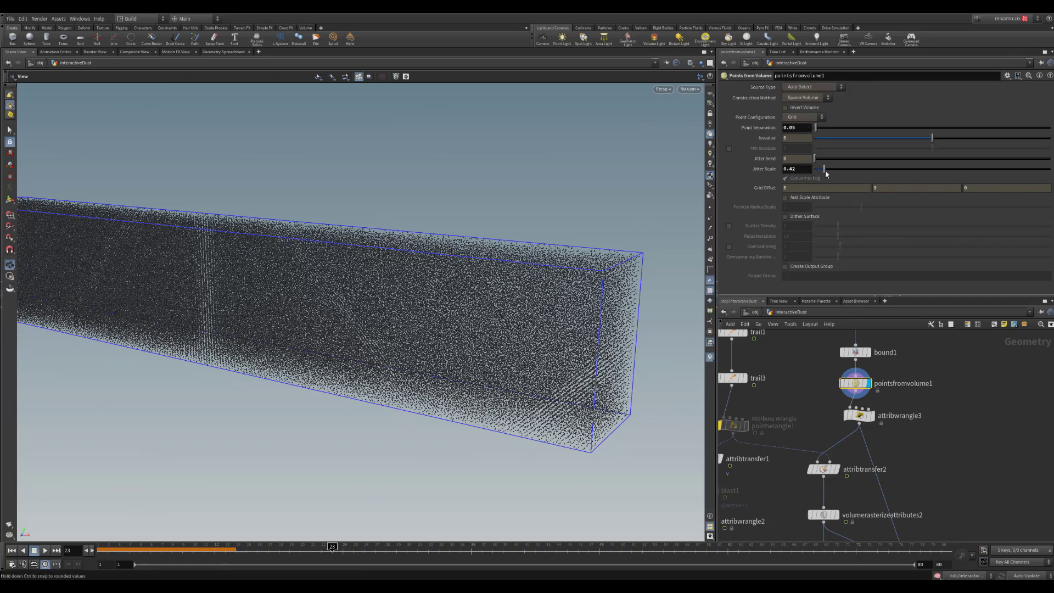
- Try a Jitter Scale of 0 on pointsfromvolume1 to examine the regular grid, and raise it to 1.59
left_click_drag(826, 173, 791, 170)
left_click_drag(436, 311, 482, 305)
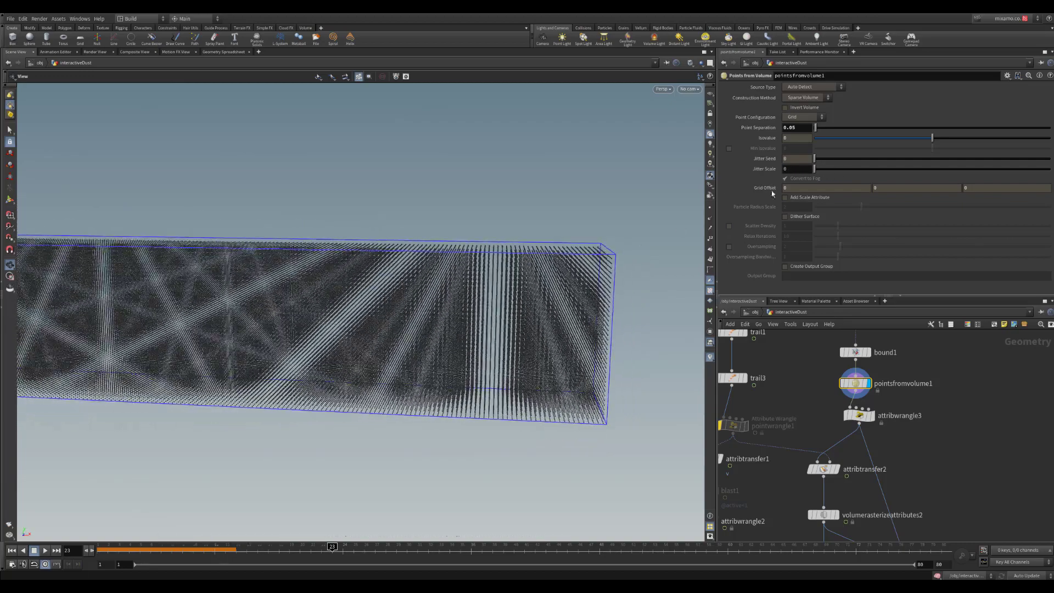
left_click_drag(824, 173, 852, 178)
left_click_drag(561, 336, 643, 315)
- Display and select attribwrangle3, and review its pscale expression and Scale parameter
middle_click_drag(927, 400, 916, 359)
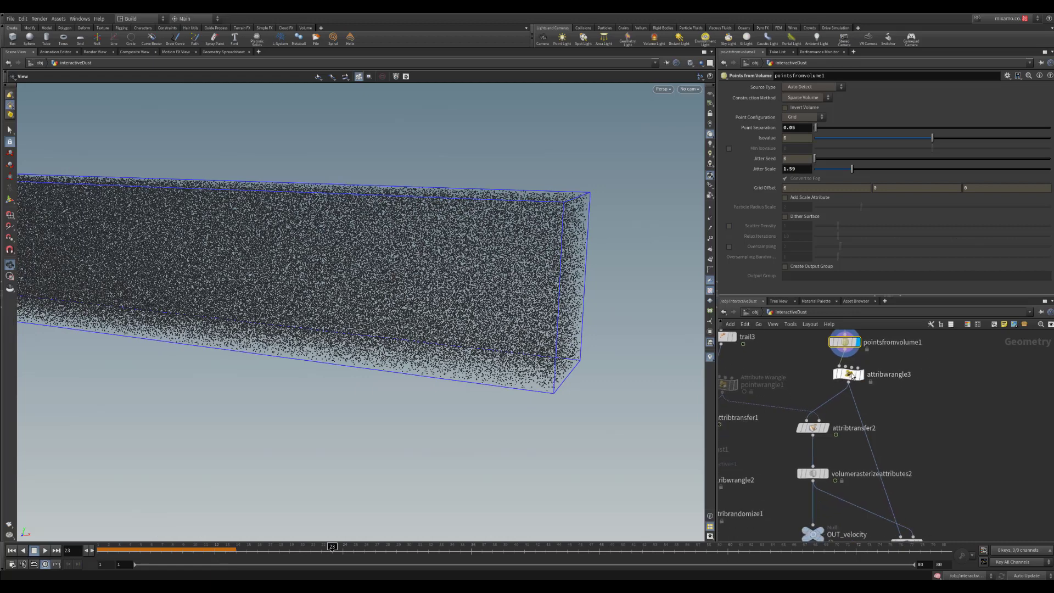
left_click(863, 359)
left_click(851, 375)
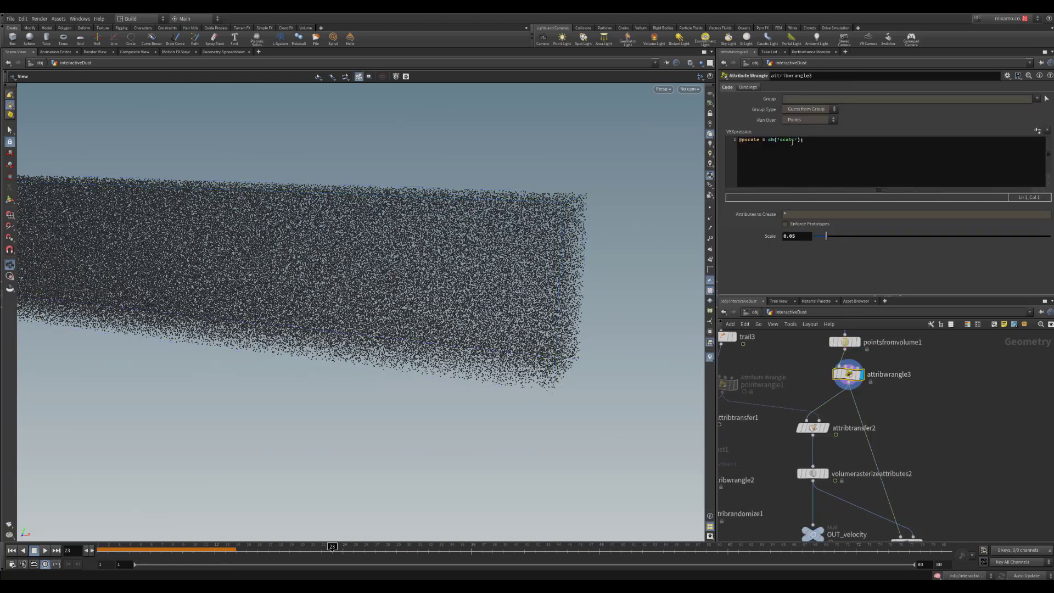
left_click(845, 176)
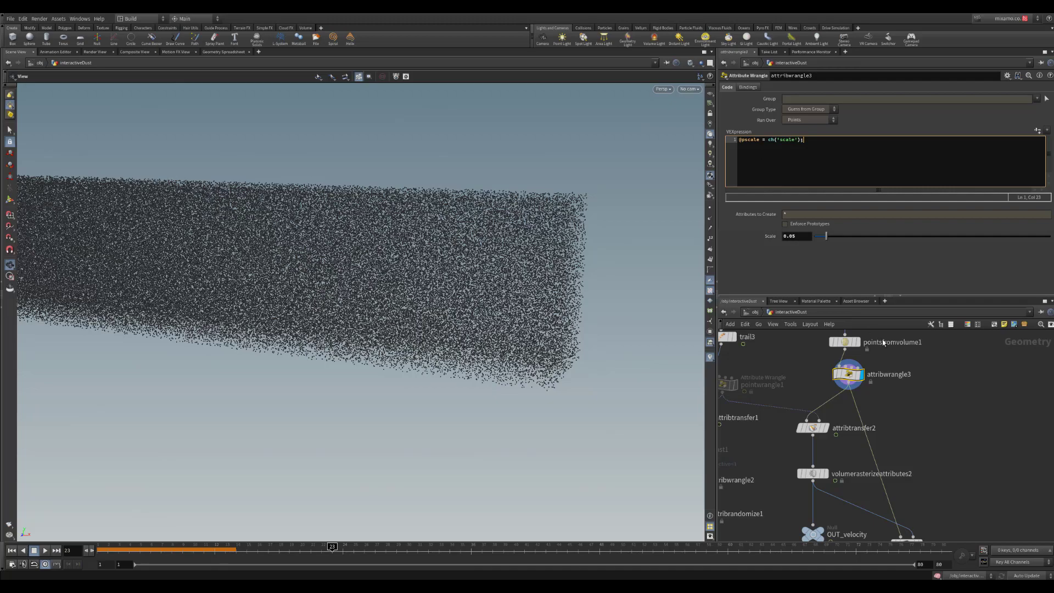
middle_click_drag(913, 422, 952, 446)
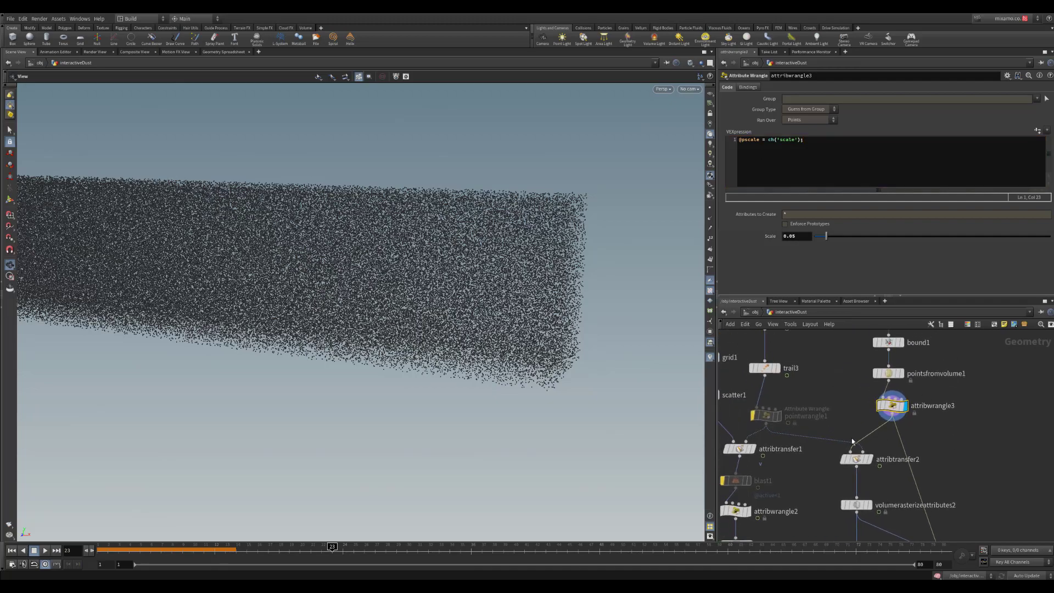
- Display and select attribtransfer2, and inspect the velocities transferred onto the box points and its Conditions settings
left_click_drag(570, 348, 589, 375)
middle_click_drag(923, 465, 918, 413)
left_click_drag(880, 388, 813, 424)
left_click_drag(615, 291, 373, 308)
middle_click_drag(823, 384, 966, 497)
middle_click_drag(943, 412, 893, 458)
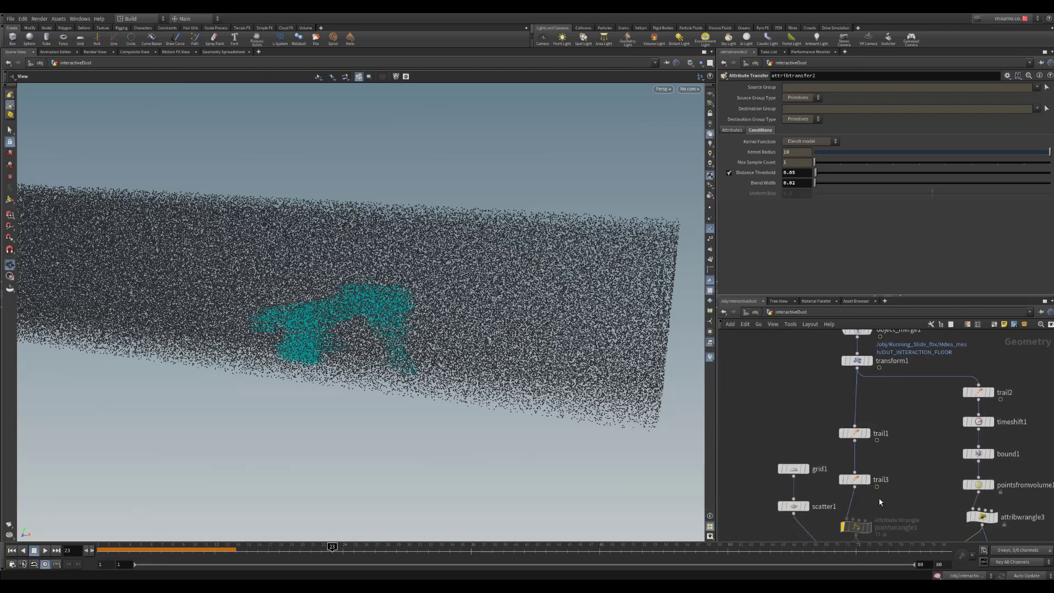
- Display the source velocities on trail3, and return to attribtransfer2 to compare them with the transferred ones
middle_click_drag(879, 502, 854, 393)
left_click(842, 370)
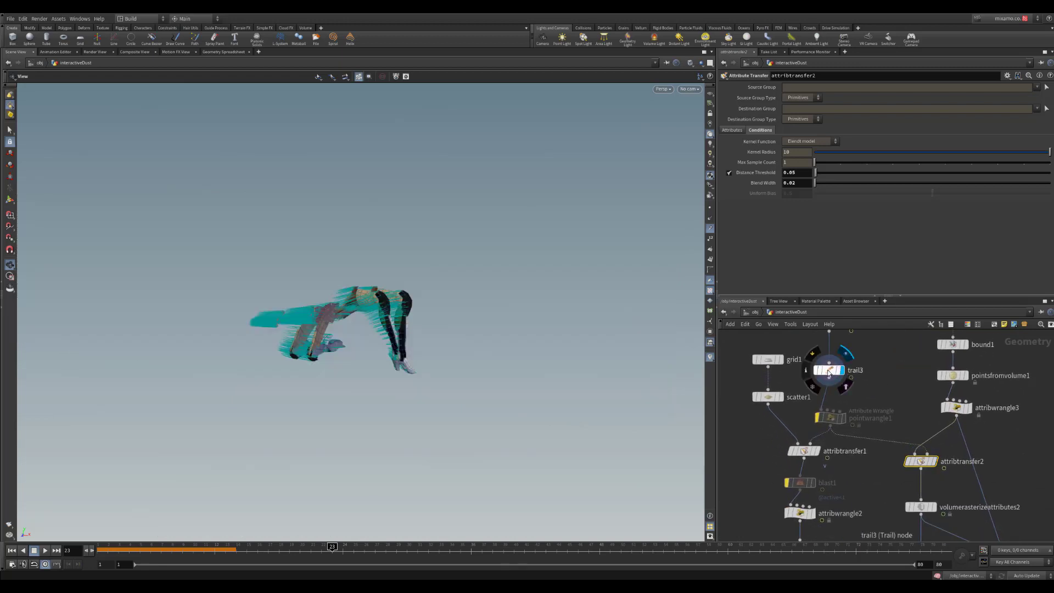
middle_click_drag(958, 465, 904, 399)
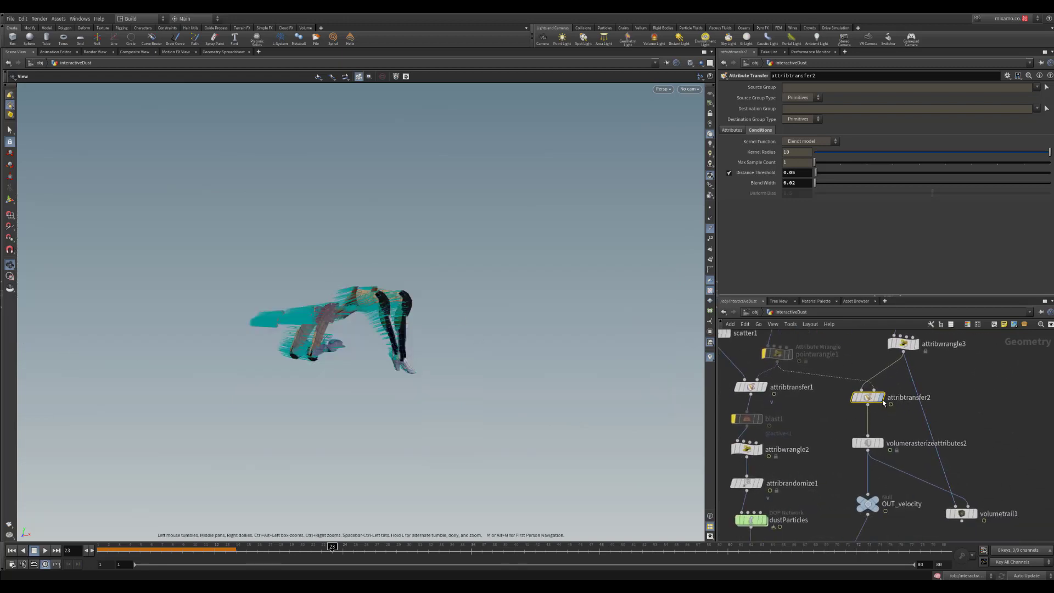
left_click(882, 397)
middle_click_drag(947, 372, 959, 402)
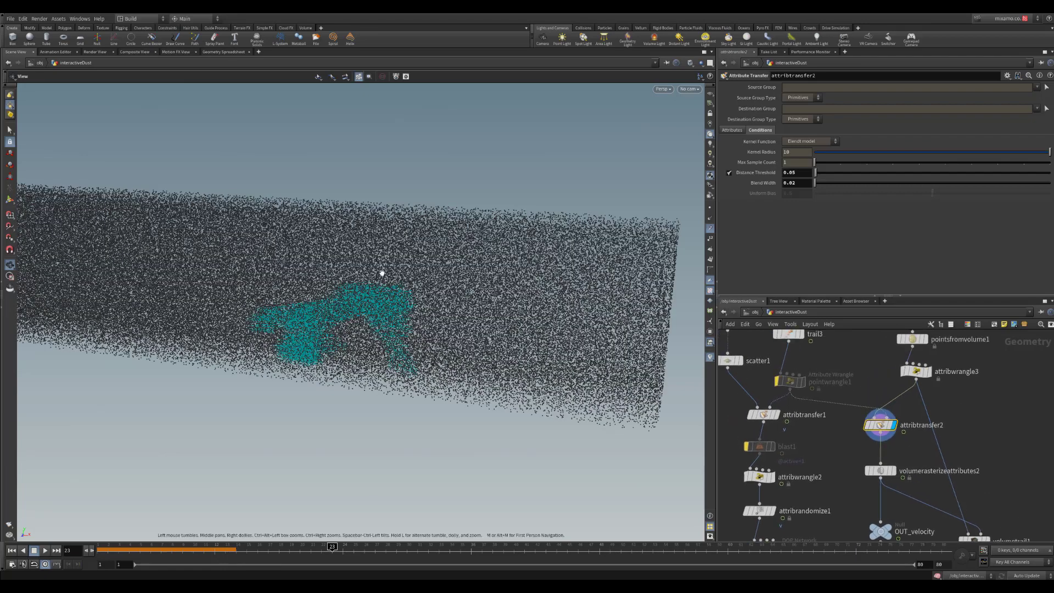
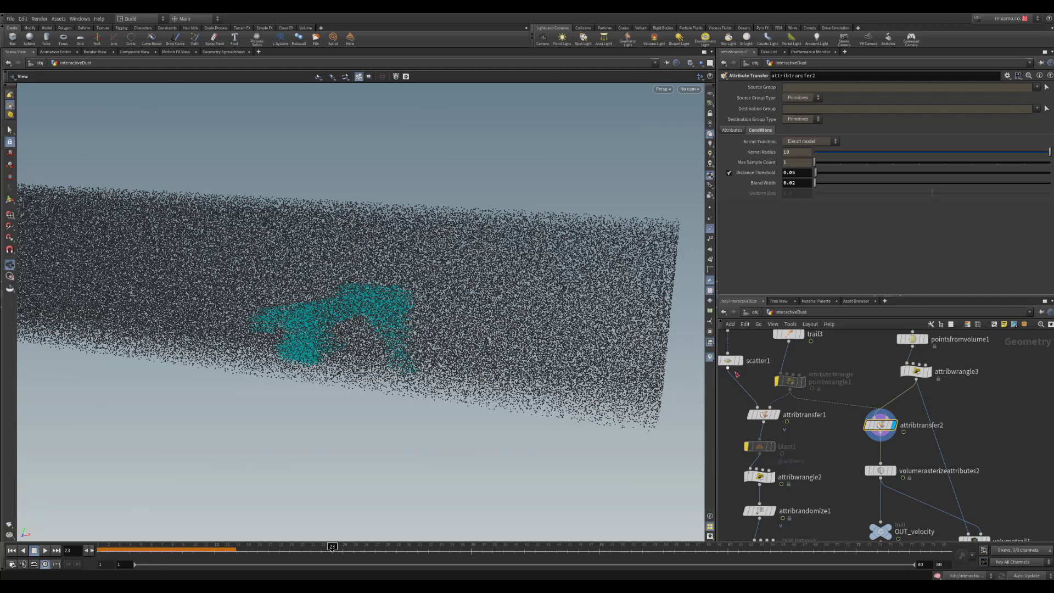
- Display and select volumerasterizeattributes2, and review the rasterized v attribute and density coverage settings
scroll(978, 472, "down", 3)
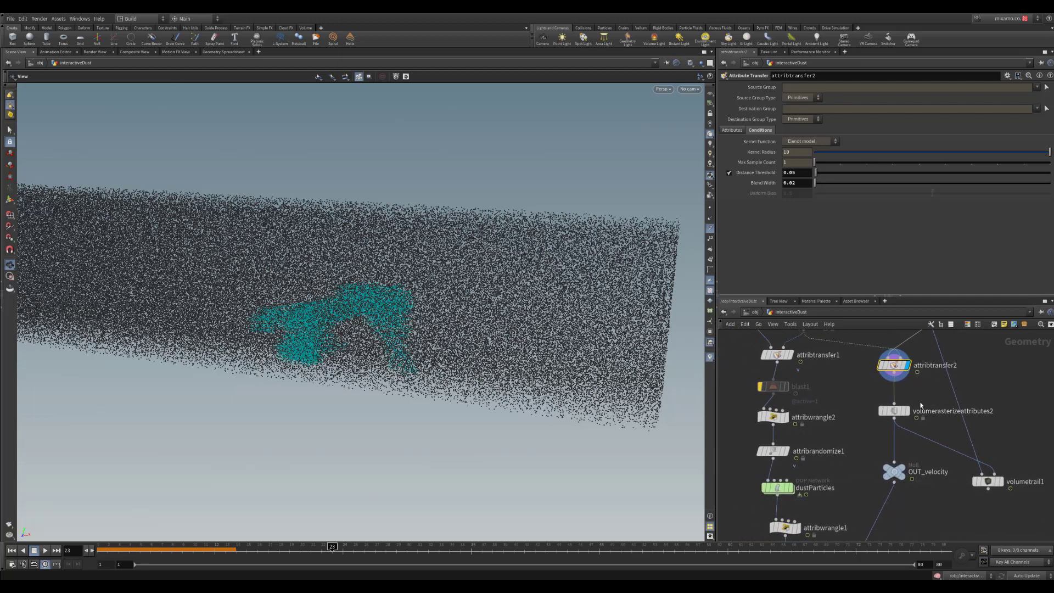
left_click(907, 411)
scroll(912, 409, "down", 1)
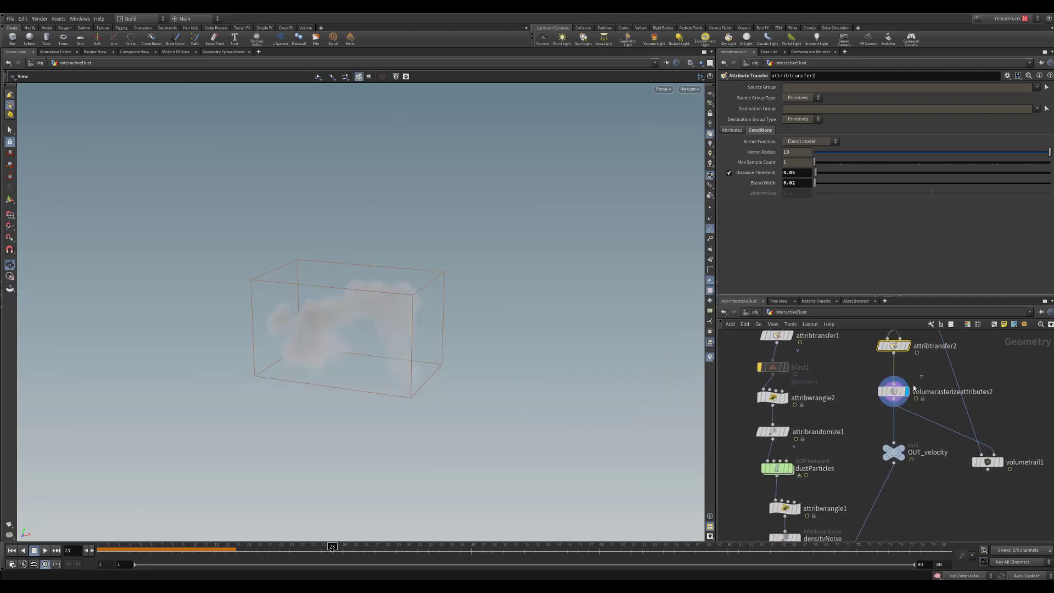
left_click(903, 391)
scroll(877, 448, "down", 10)
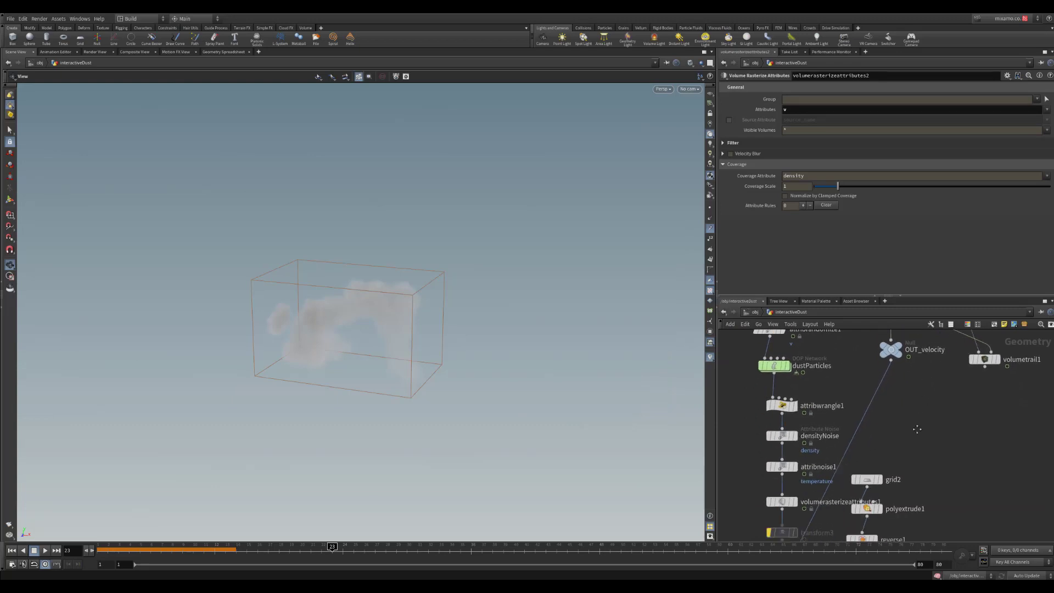
- Display and select merge1, and inspect the dust source volume combined with the OUT_velocity branch
mouse_move(843, 407)
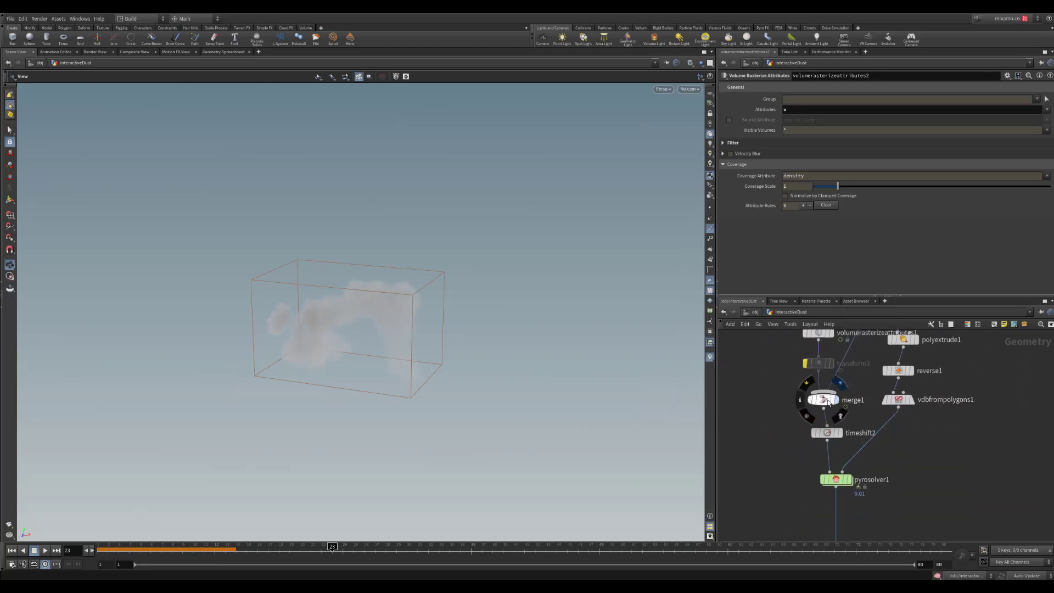
left_click(823, 400)
scroll(796, 389, "up", 3)
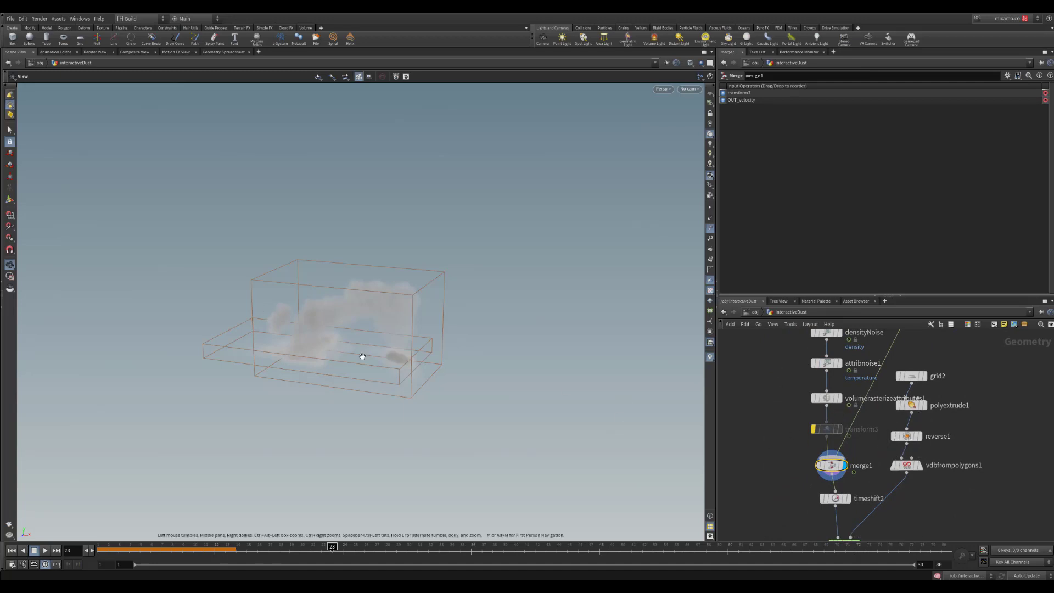
scroll(864, 472, "down", 2)
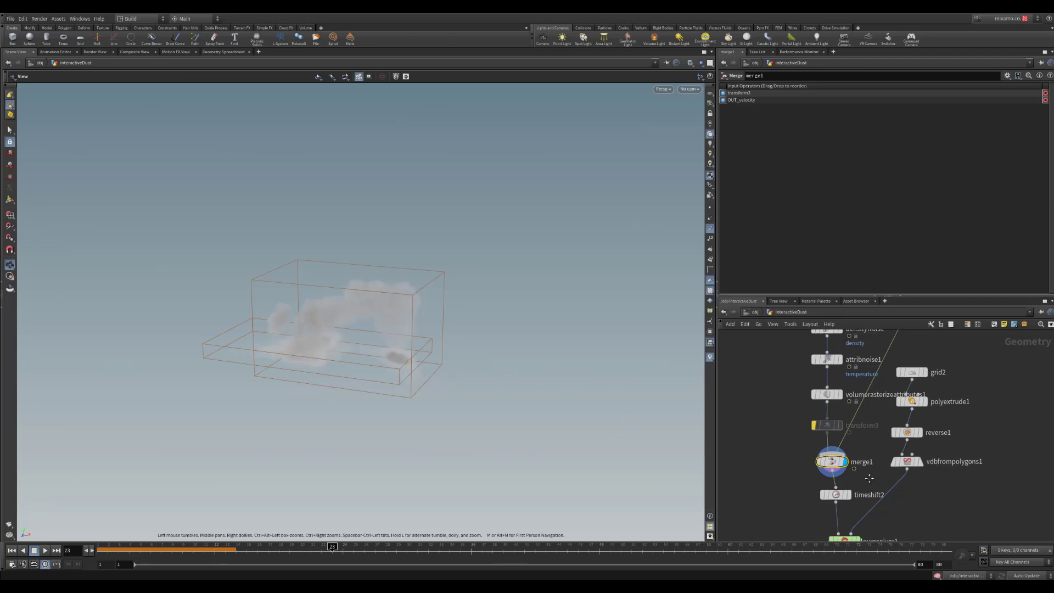
scroll(853, 432, "down", 2)
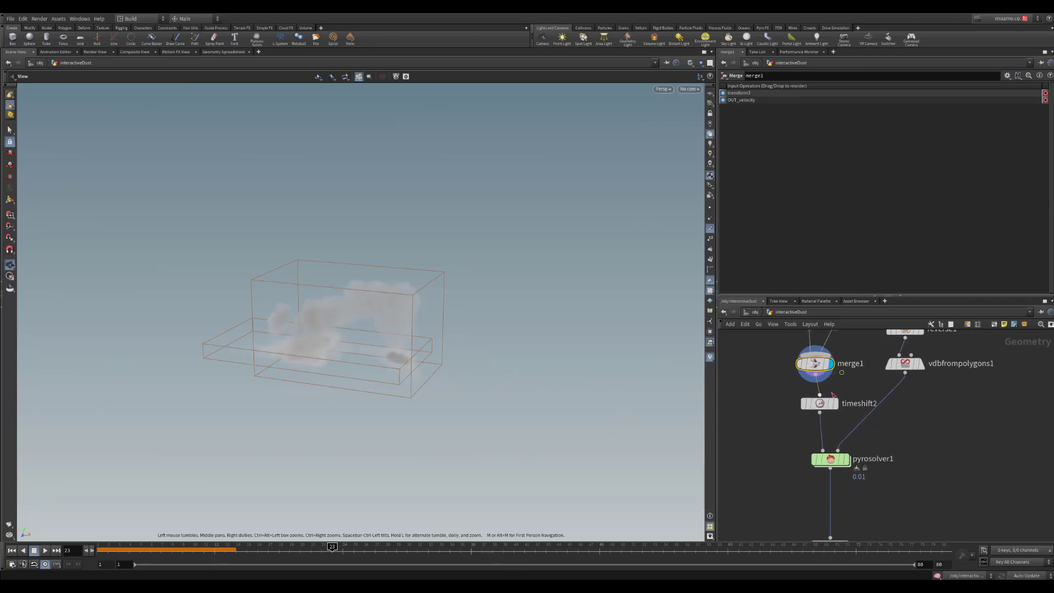
- Display and select timeshift2, and review its Frame expression and Integer Frames option
mouse_move(854, 389)
left_click(819, 403)
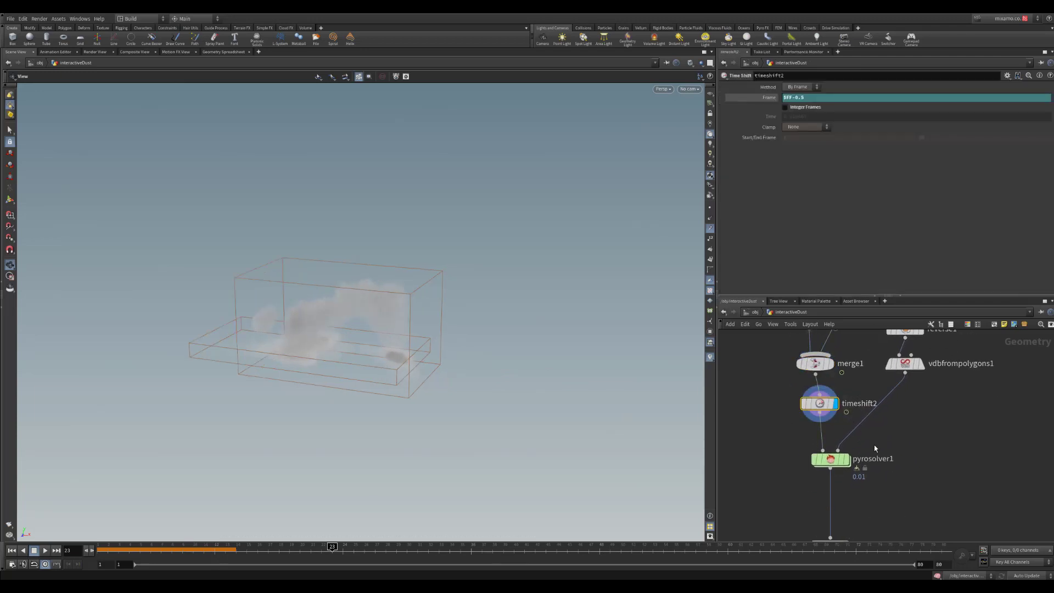
left_click_drag(805, 98, 782, 98)
left_click(797, 98)
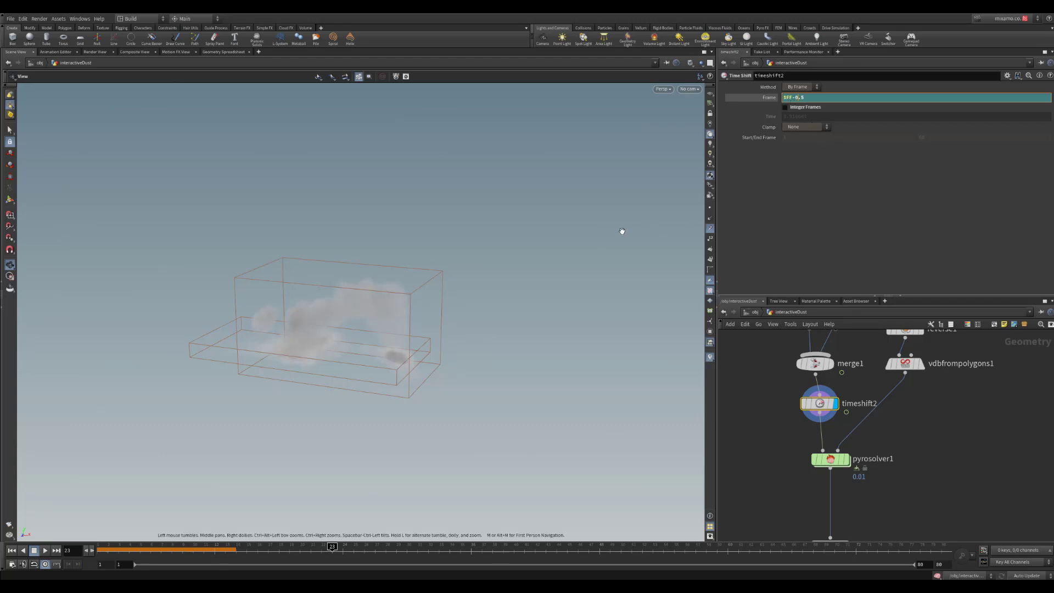
- Select pyrosolver1 and review its Setup parameters, including the Voxel Size expression and the substeps
middle_click_drag(873, 426, 874, 378)
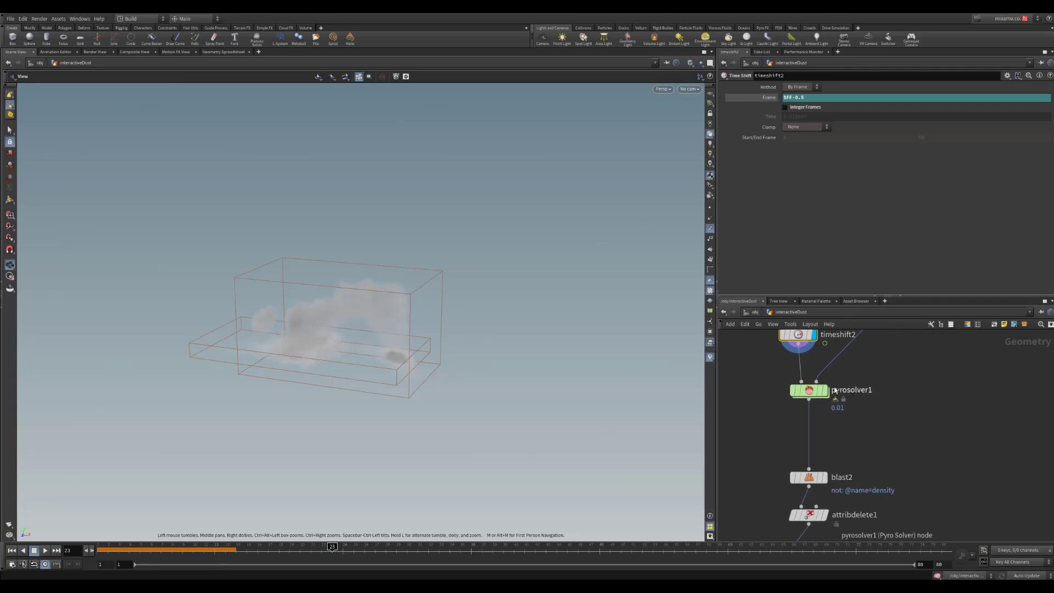
scroll(870, 366, "down", 4)
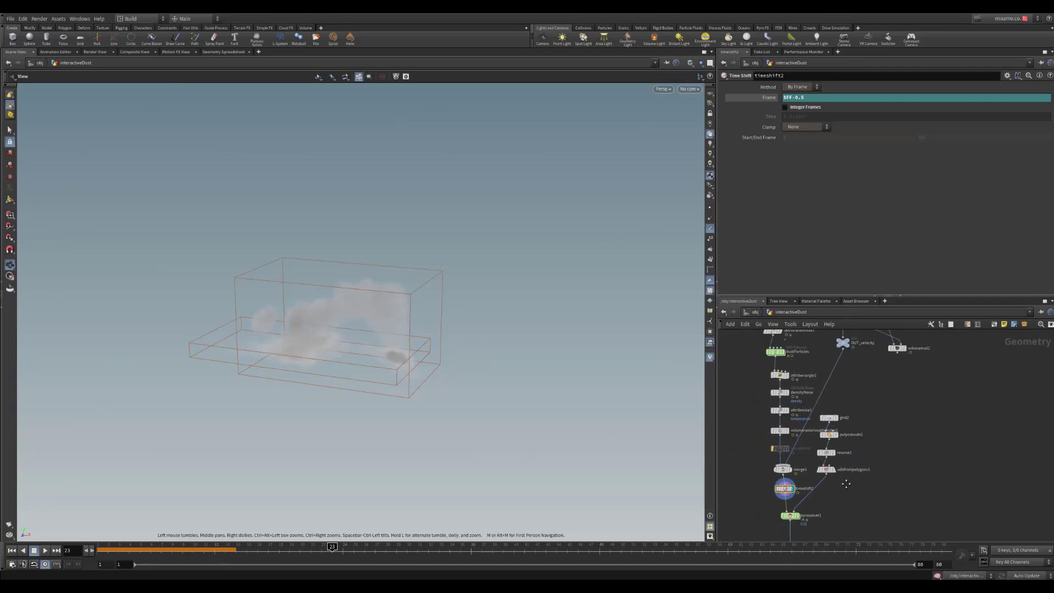
scroll(873, 413, "up", 1)
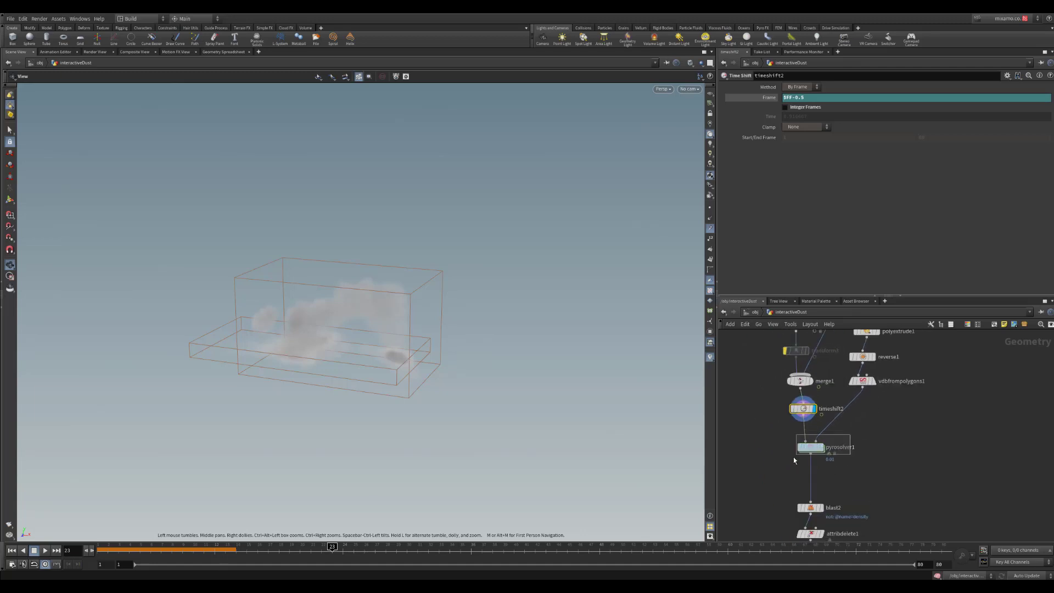
left_click(810, 447)
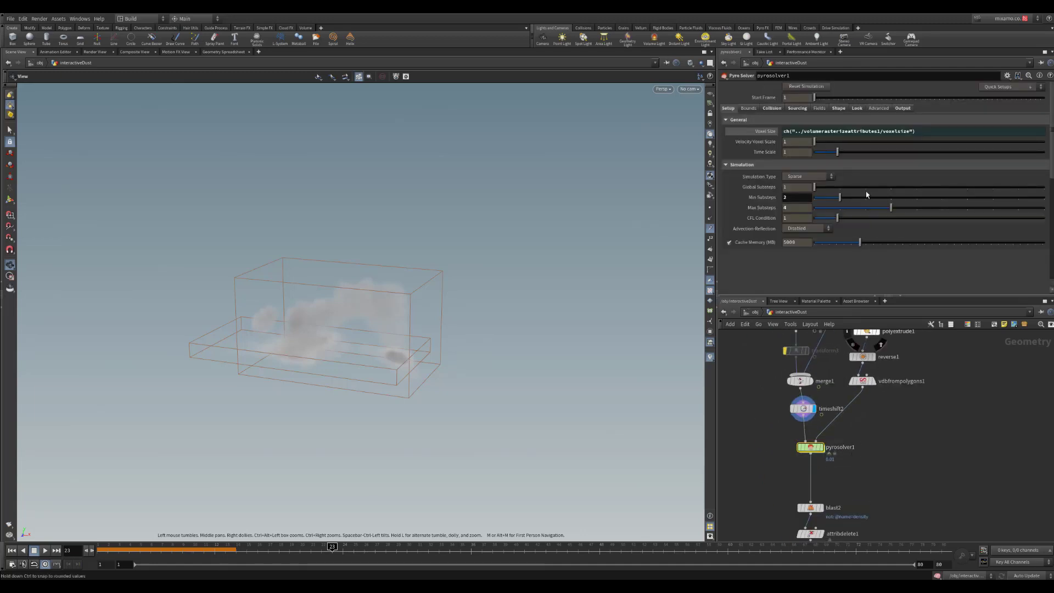
middle_click_drag(861, 439, 855, 457)
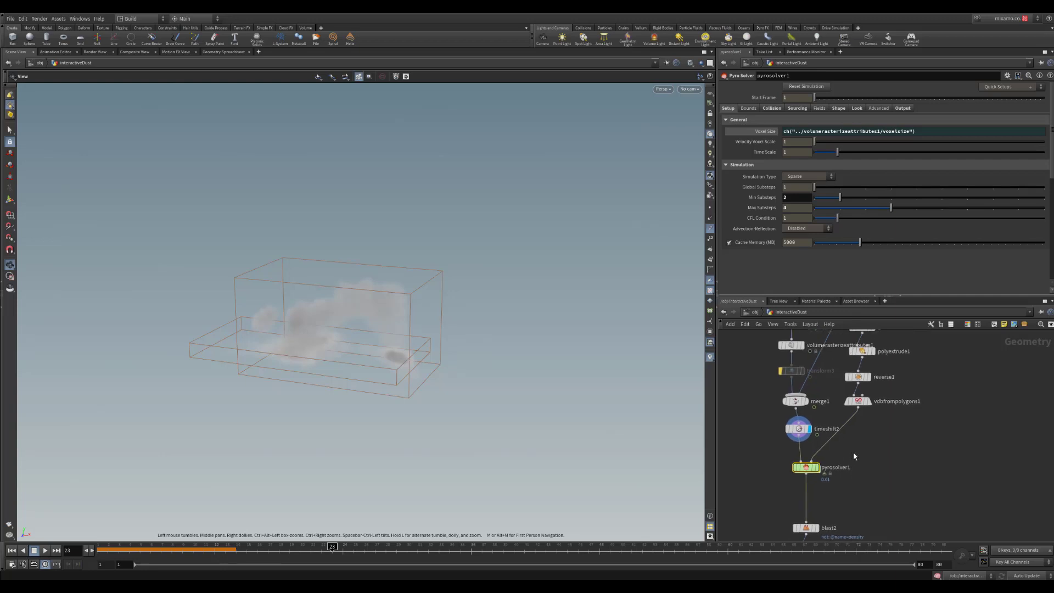
mouse_move(815, 473)
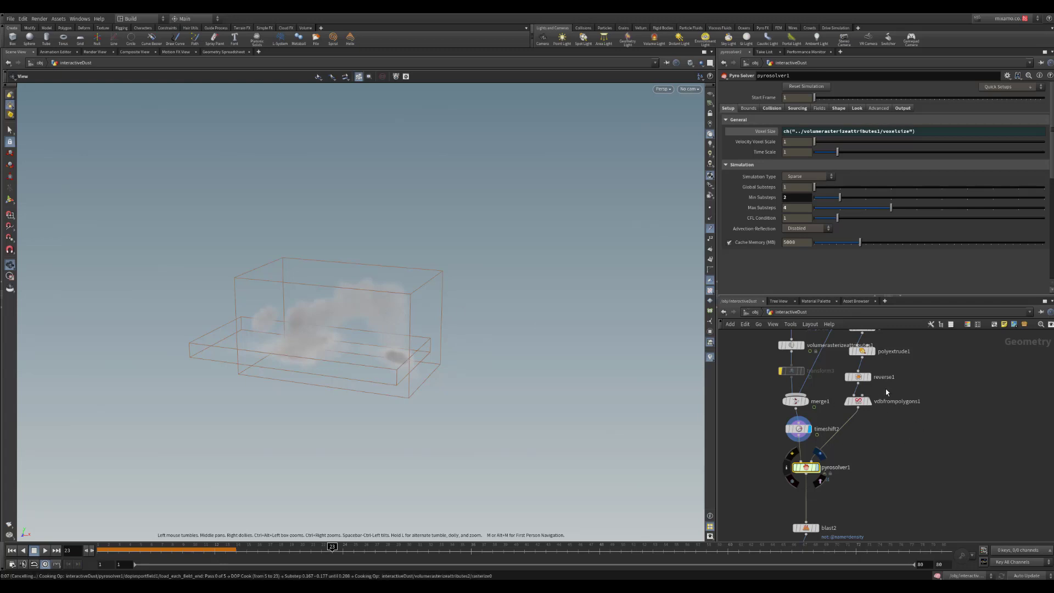
- Interrupt the simulation cook, return the timeline to frame 1, and close the Houdini Console
key("Escape")
middle_click_drag(845, 382, 838, 414)
middle_click_drag(877, 457, 830, 402)
key("ctrl+Up")
scroll(793, 466, "up", 2)
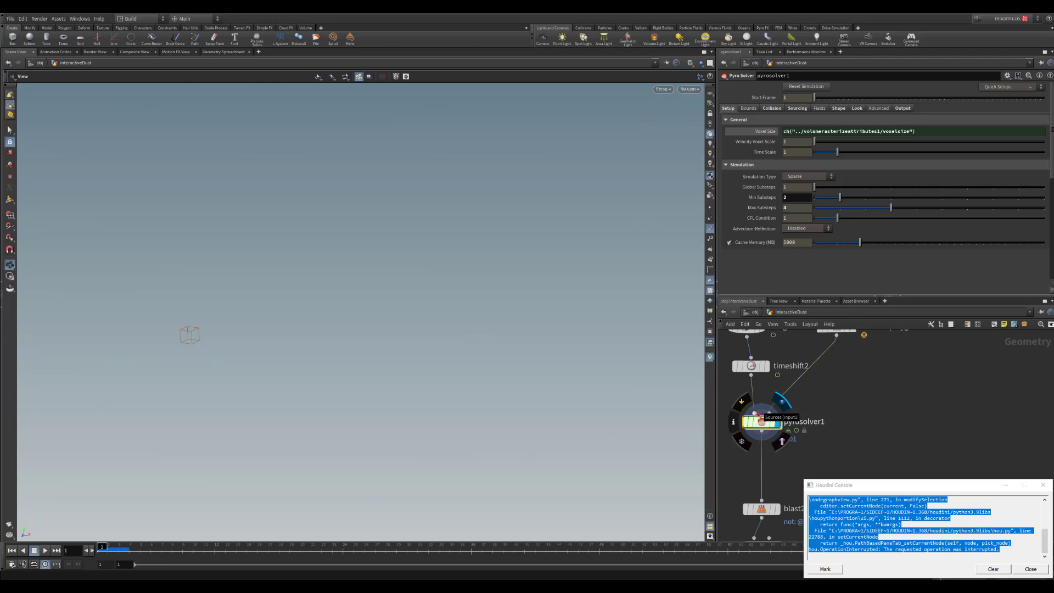
middle_click_drag(833, 378, 830, 406)
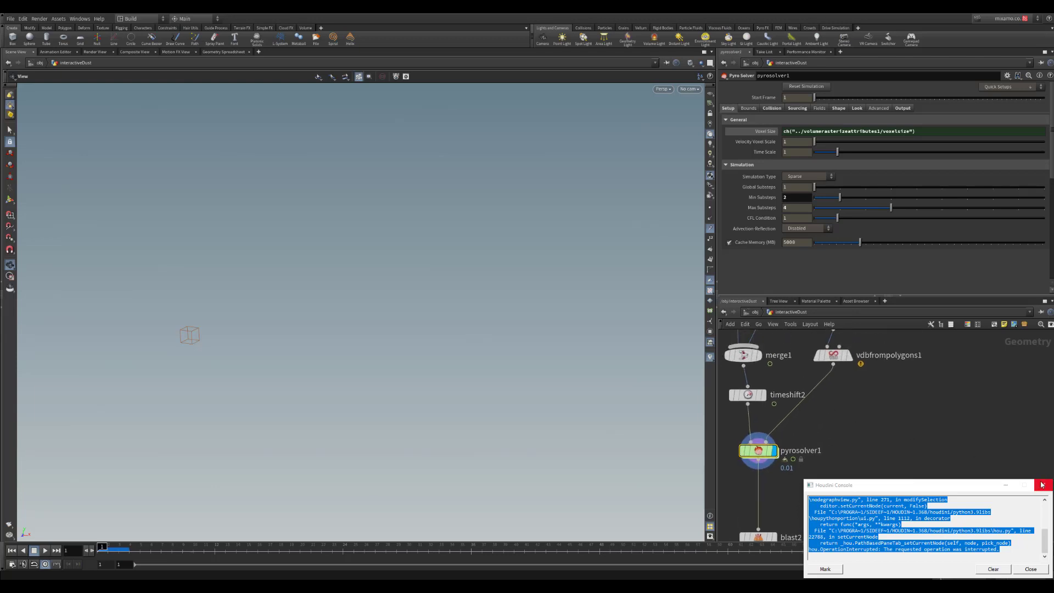
left_click(1041, 484)
- Select and display grid2 at the start of the collision branch, and review its size and orientation
middle_click_drag(906, 428, 959, 503)
mouse_move(946, 403)
middle_mouse_down()
mouse_move(927, 456)
mouse_move(905, 441)
mouse_move(914, 411)
mouse_move(933, 412)
middle_mouse_up()
scroll(906, 441, "down", 2)
left_click(866, 387)
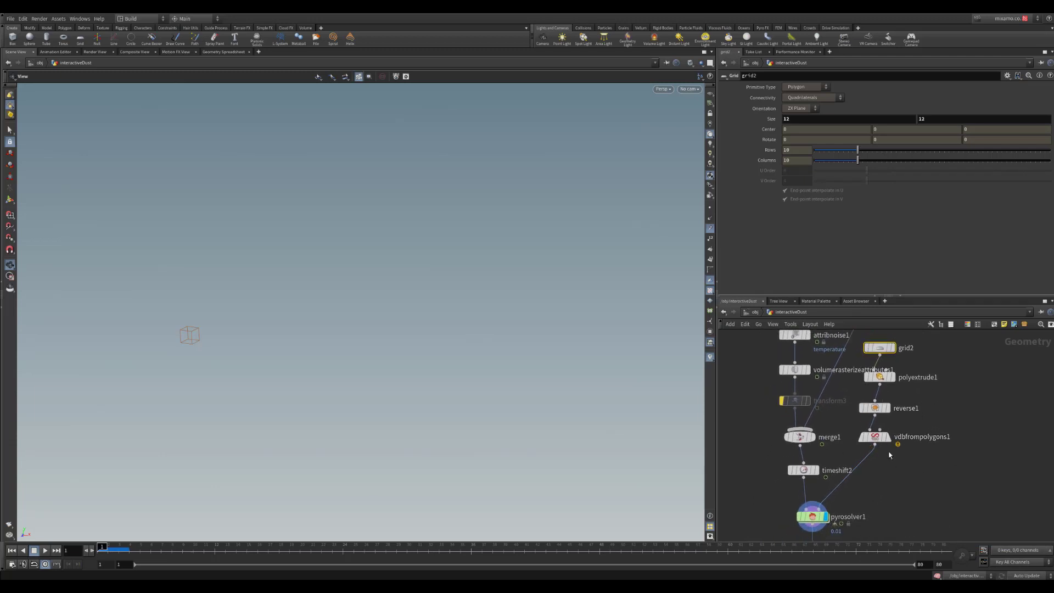
middle_click_drag(905, 407, 900, 428)
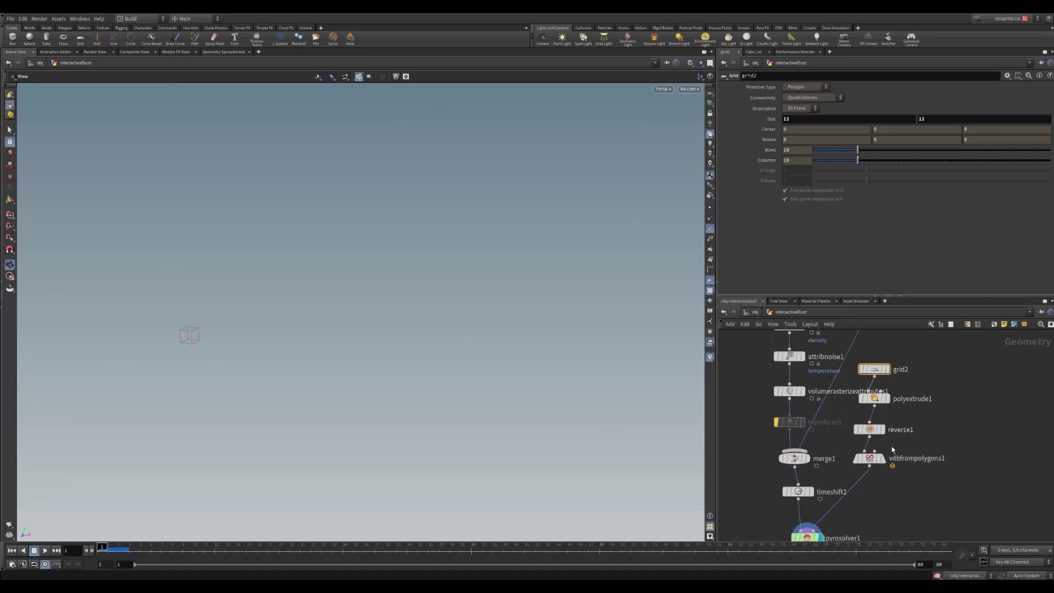
left_click(887, 369)
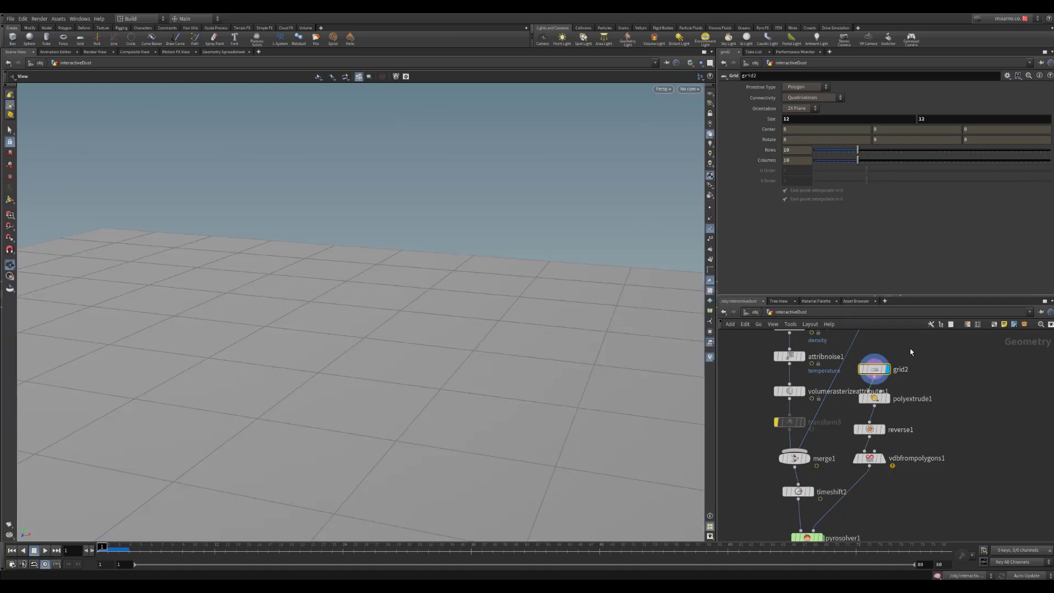
- Display polyextrude1 and inspect the thickness of the extruded collision ground from the side
left_click(886, 398)
middle_click_drag(911, 430, 909, 380)
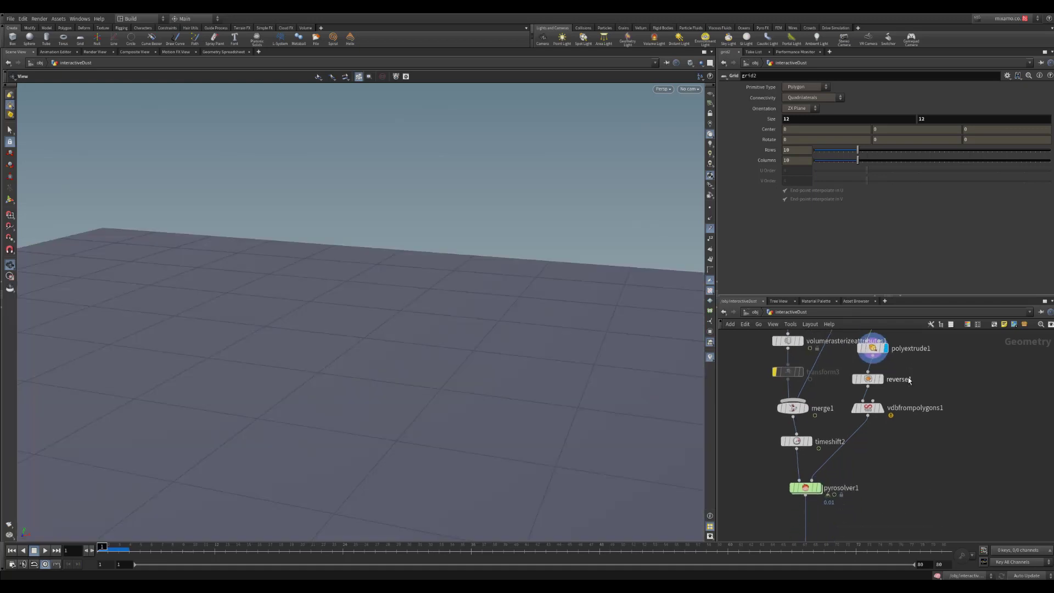
left_click_drag(604, 421, 391, 328)
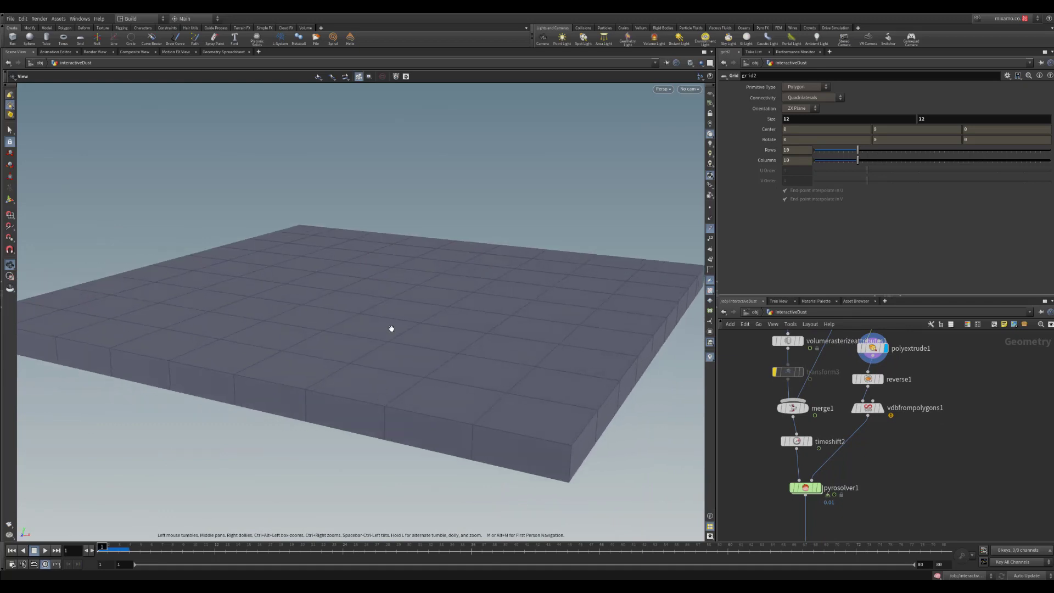
- Display and select reverse1, and inspect the ground slab with its normals reversed
left_click(883, 384)
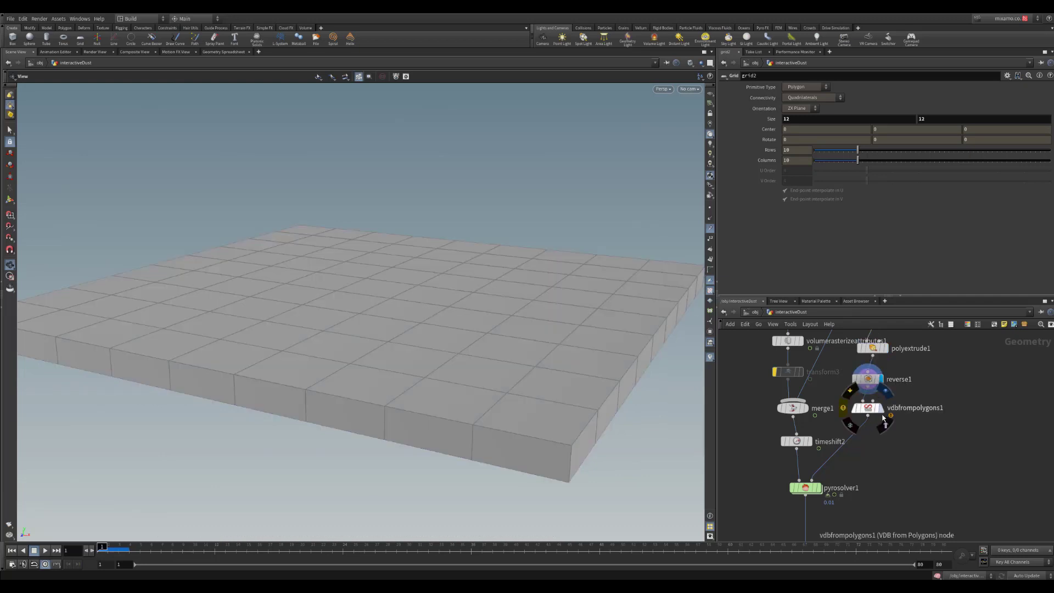
left_click(900, 378)
left_click_drag(541, 337, 525, 324)
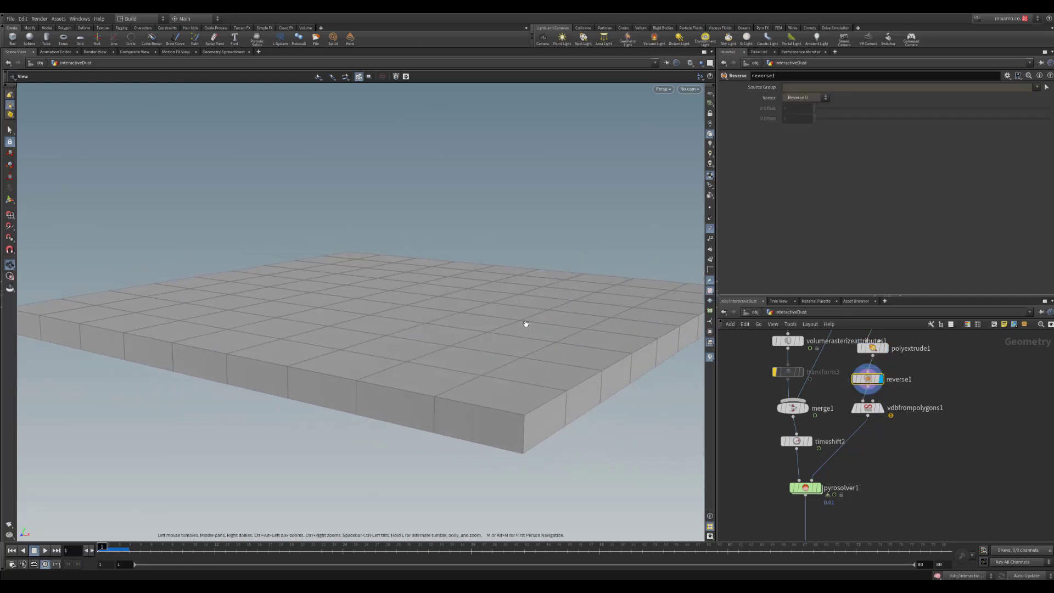
left_click_drag(557, 357, 536, 369)
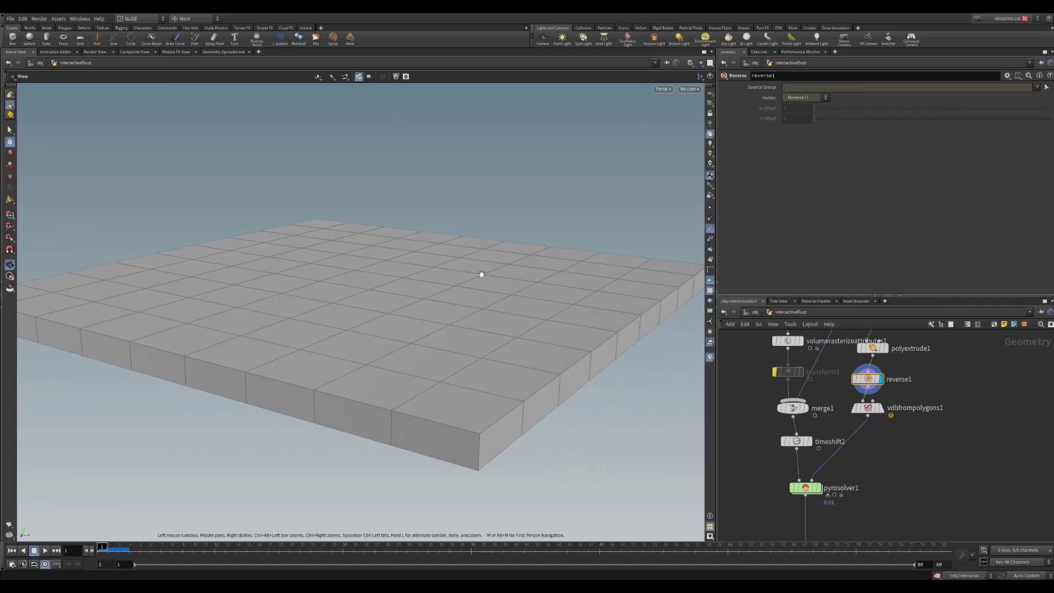
- Display and select vdbfrompolygons1, and review its Distance VDB and Surface Attributes settings for the collision volume
mouse_move(881, 413)
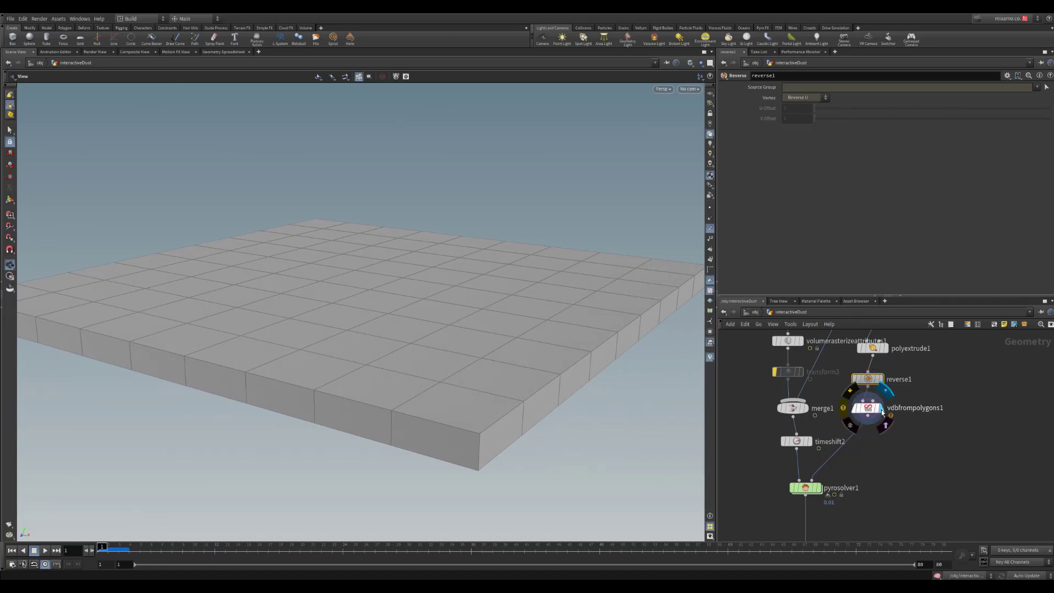
left_click(877, 411)
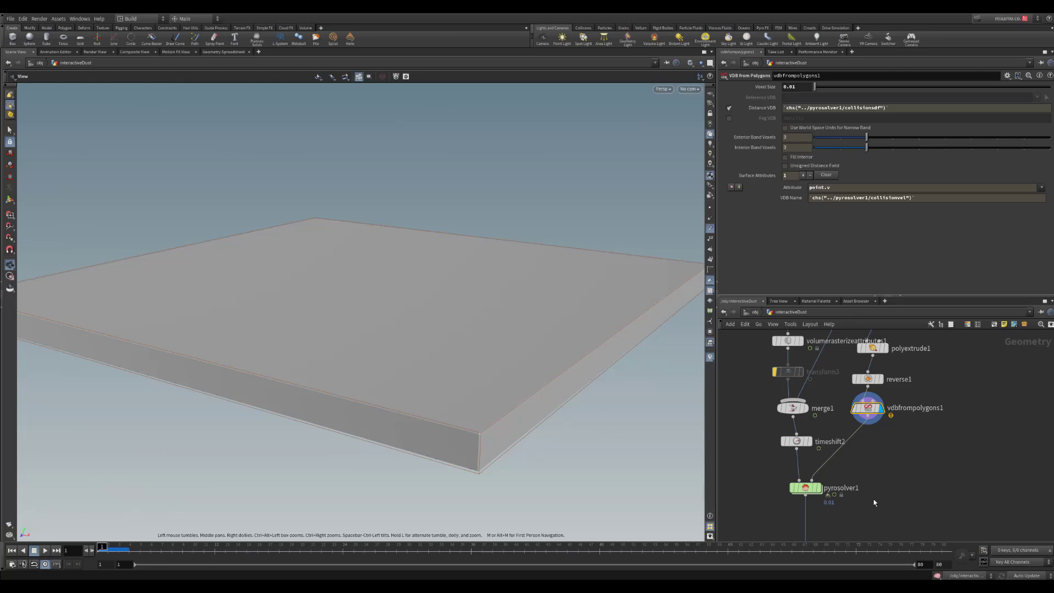
middle_click_drag(873, 499, 895, 476)
- Select and display pyrosolver1, and review its Quick Setups options, including Setup SDF Collision, without applying any
left_click(828, 465)
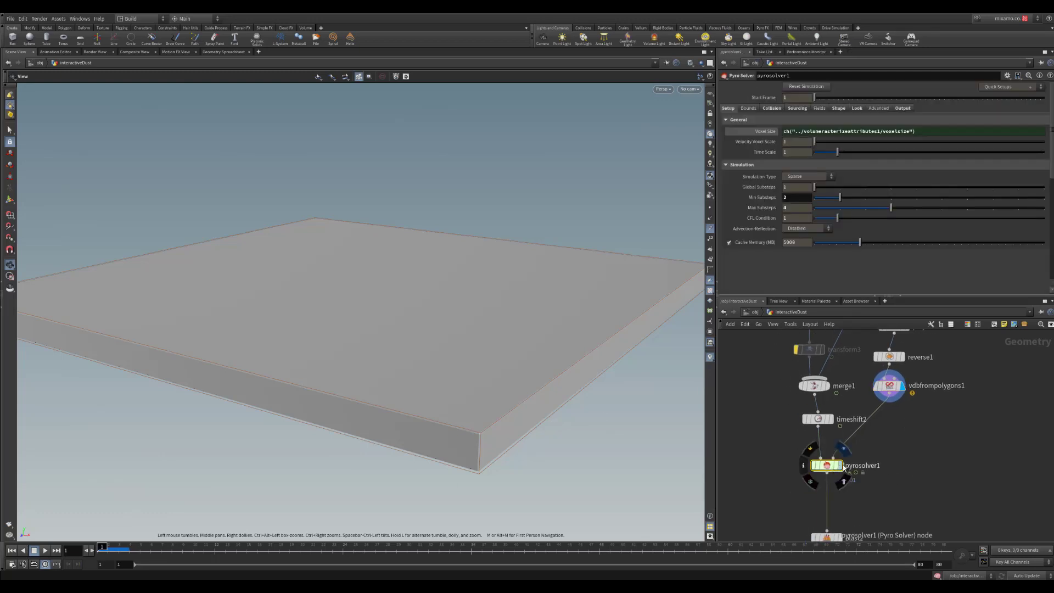
left_click(840, 465)
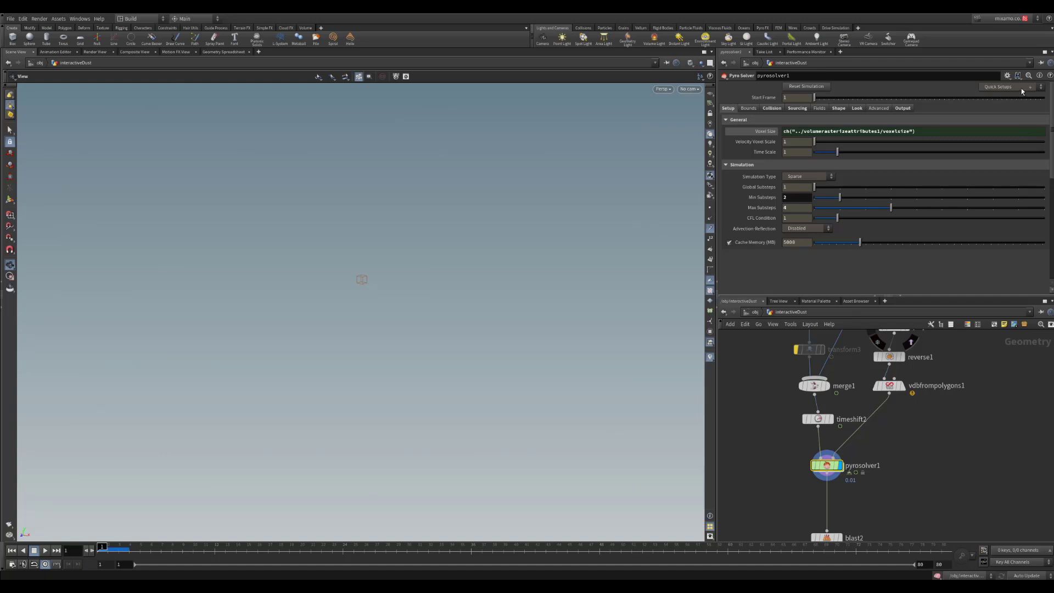
left_click(995, 88)
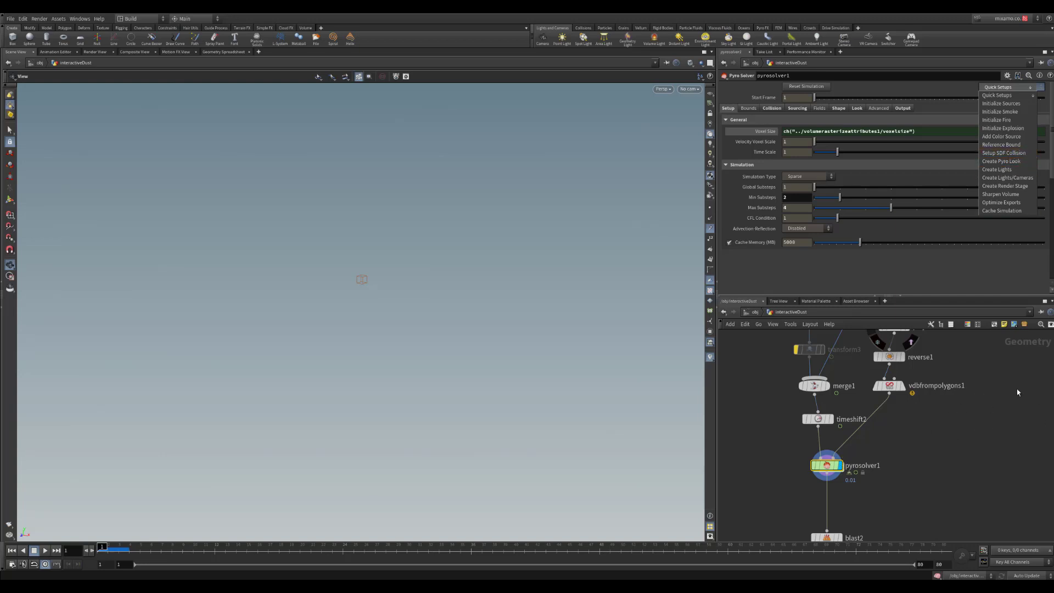
left_click(1002, 347)
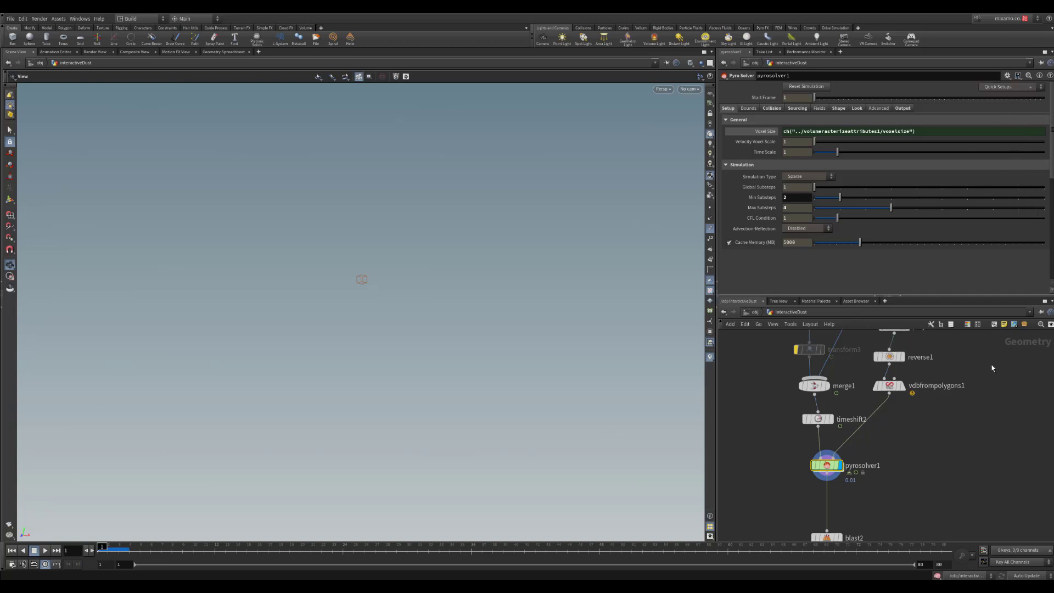
middle_click_drag(993, 366, 978, 401)
scroll(978, 401, "down", 2)
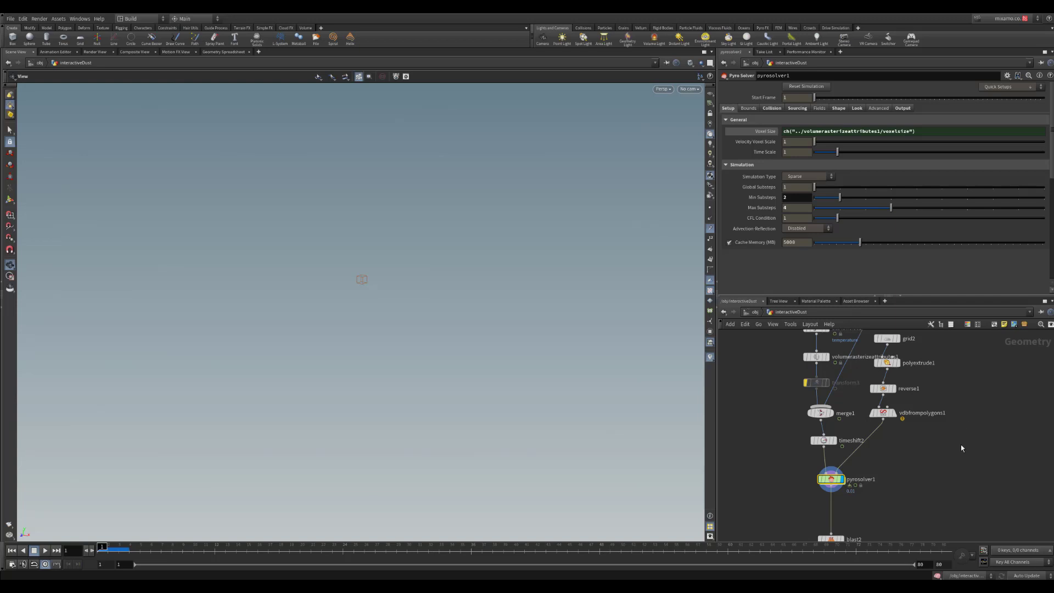
mouse_move(909, 465)
middle_mouse_down()
mouse_move(947, 445)
mouse_move(900, 473)
middle_mouse_up()
scroll(929, 476, "up", 2)
scroll(880, 458, "down", 1)
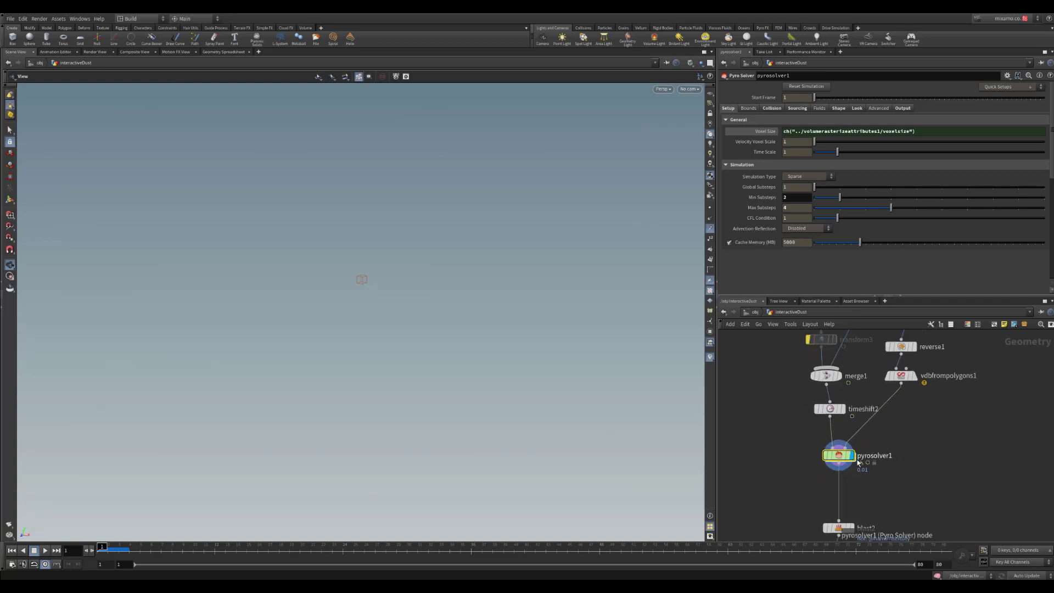
left_click(1009, 87)
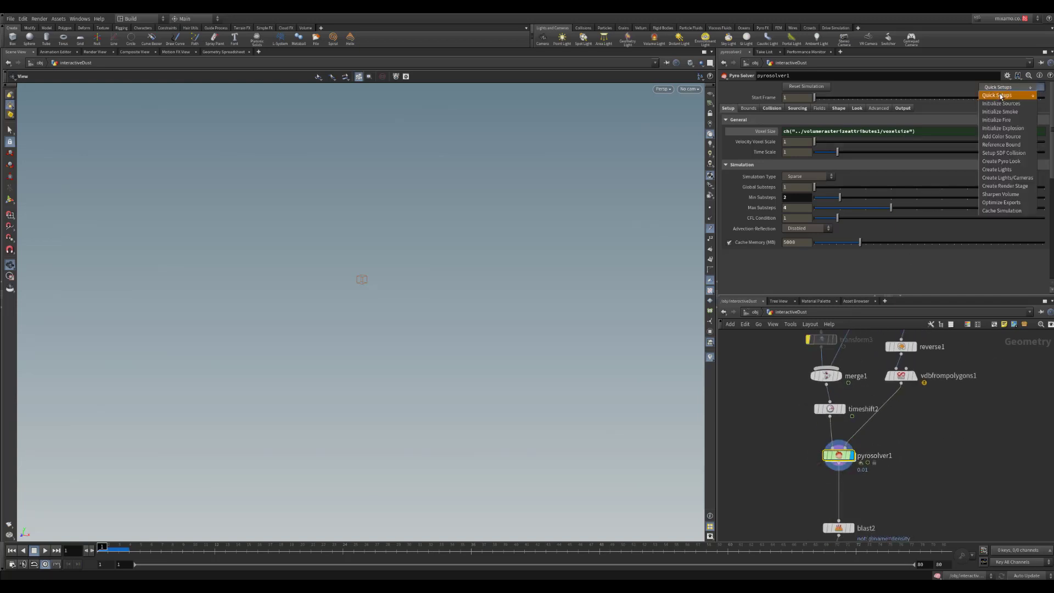
left_click(953, 92)
- Show the evaluated value of pyrosolver1's Voxel Size in place of its expression
scroll(890, 420, "up", 2)
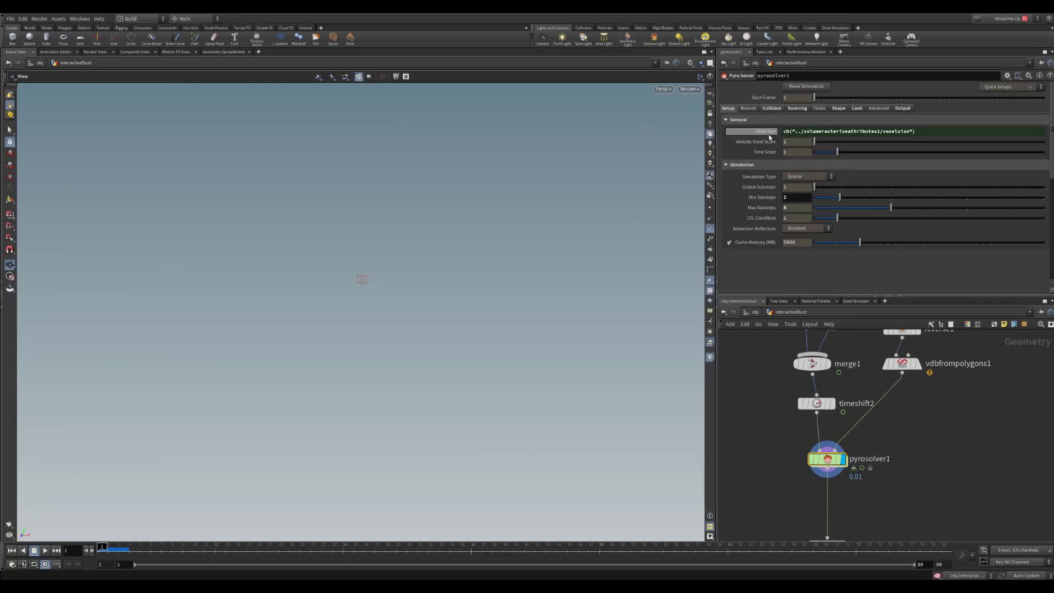
middle_click_drag(910, 406, 877, 481)
scroll(853, 419, "down", 1)
middle_click_drag(852, 421, 847, 410)
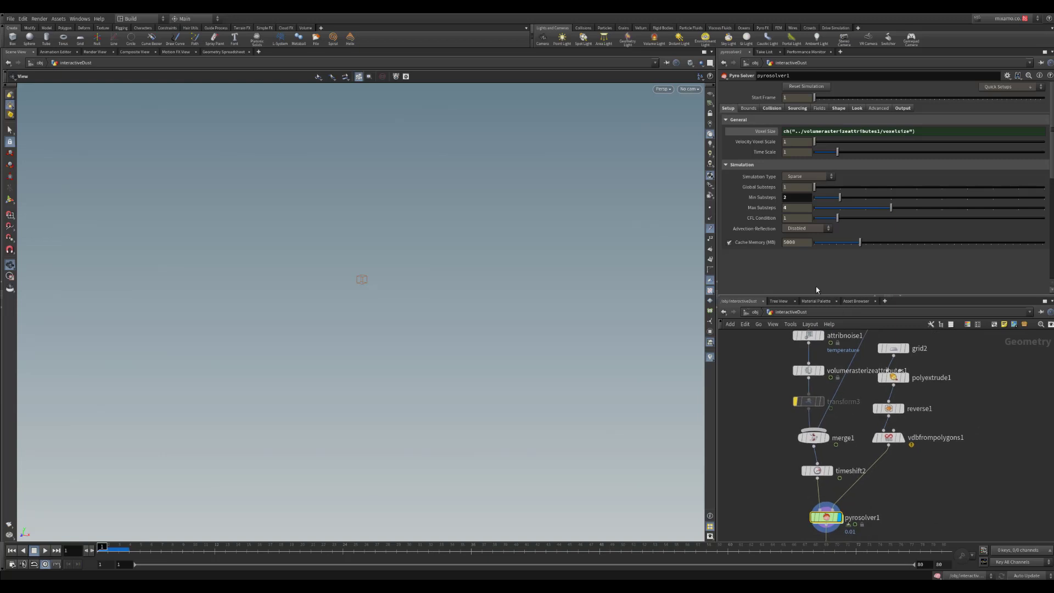
left_click(765, 131)
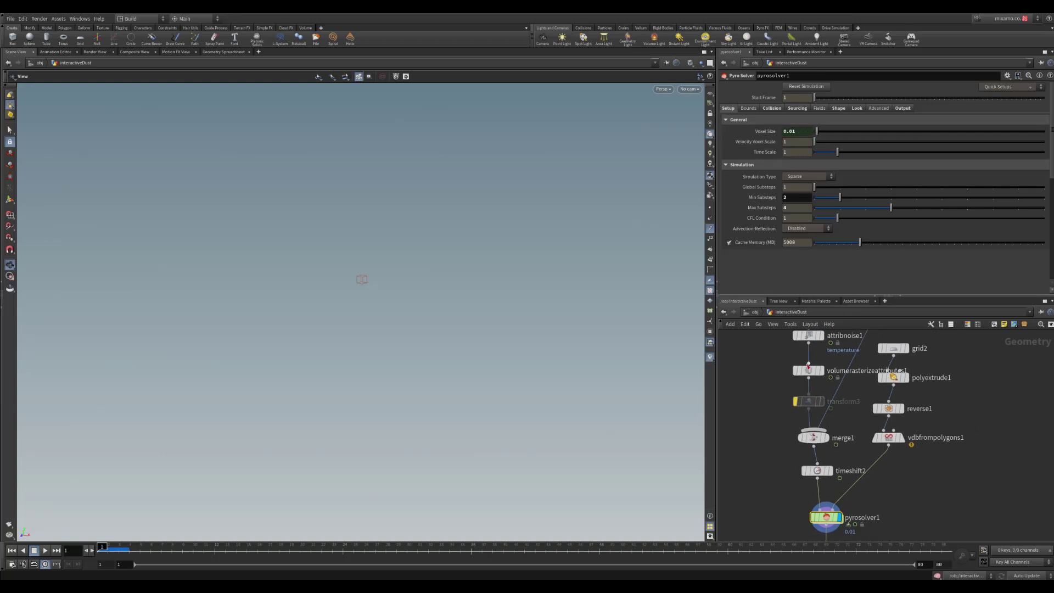
- Select volumerasterizeattributes1, expand its Filter settings, and examine the Voxel Size that the solver references
left_click_drag(765, 355, 830, 385)
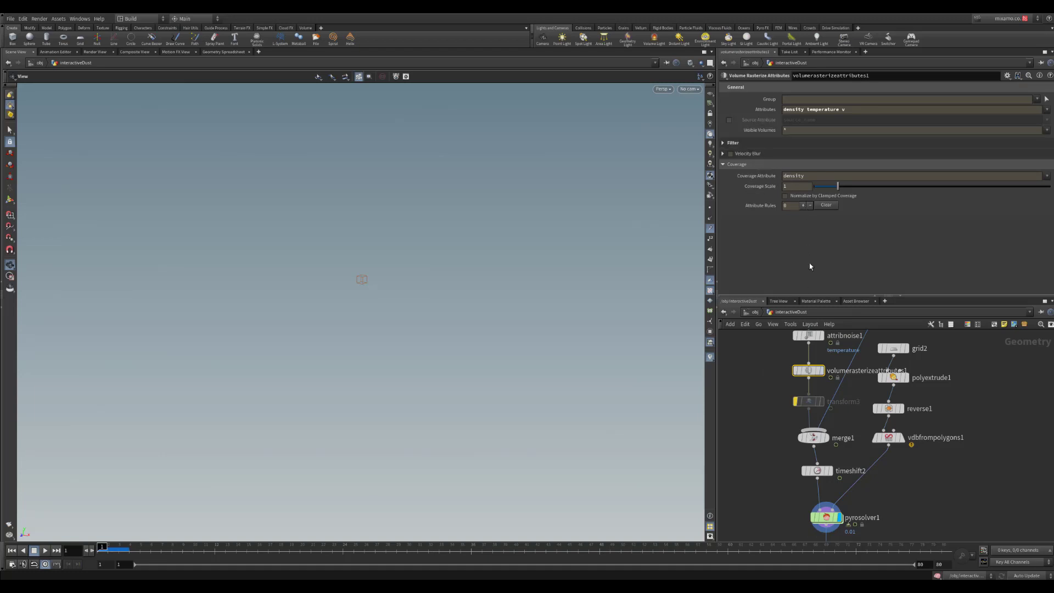
left_click(734, 143)
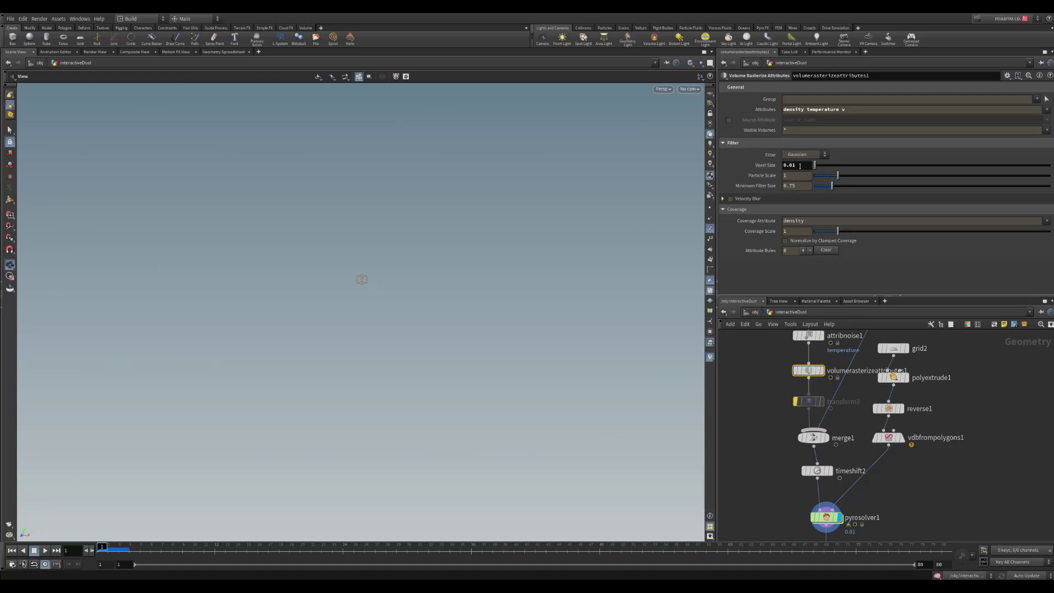
left_click_drag(405, 259, 550, 285)
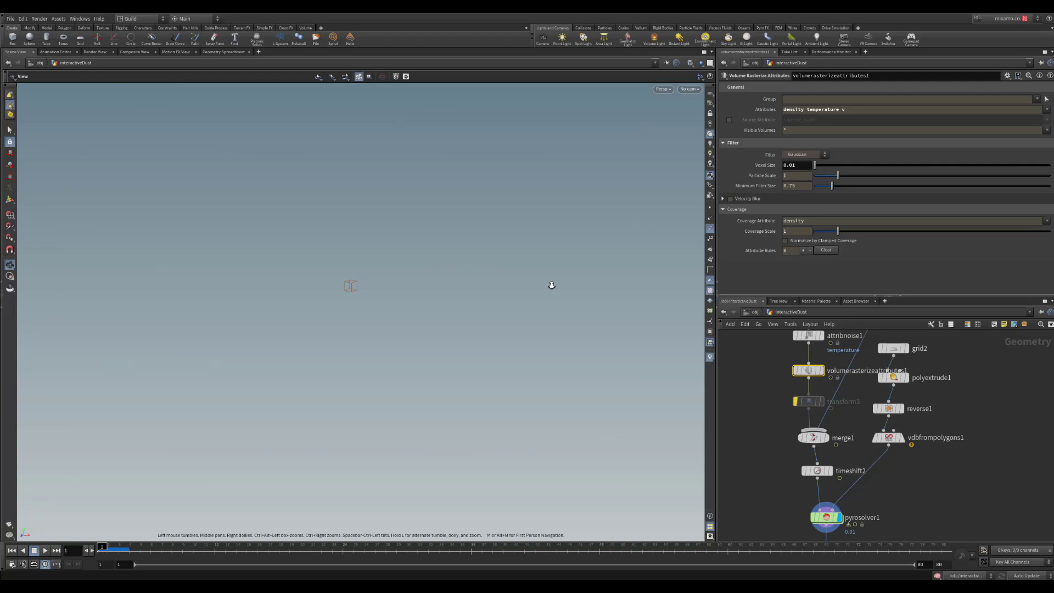
left_click(797, 164)
left_click_drag(796, 165, 793, 165)
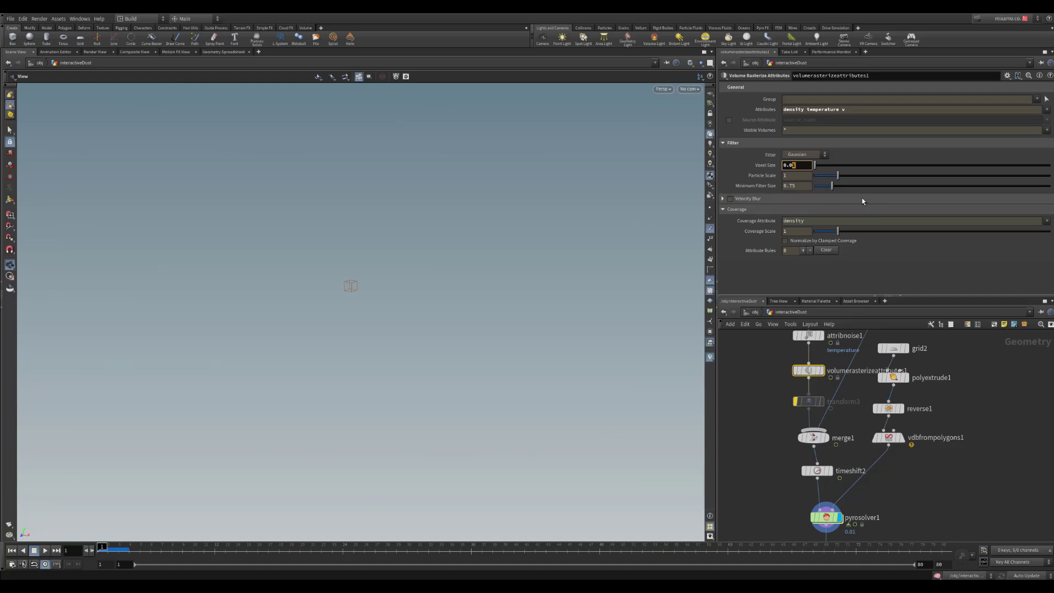
left_click(795, 166)
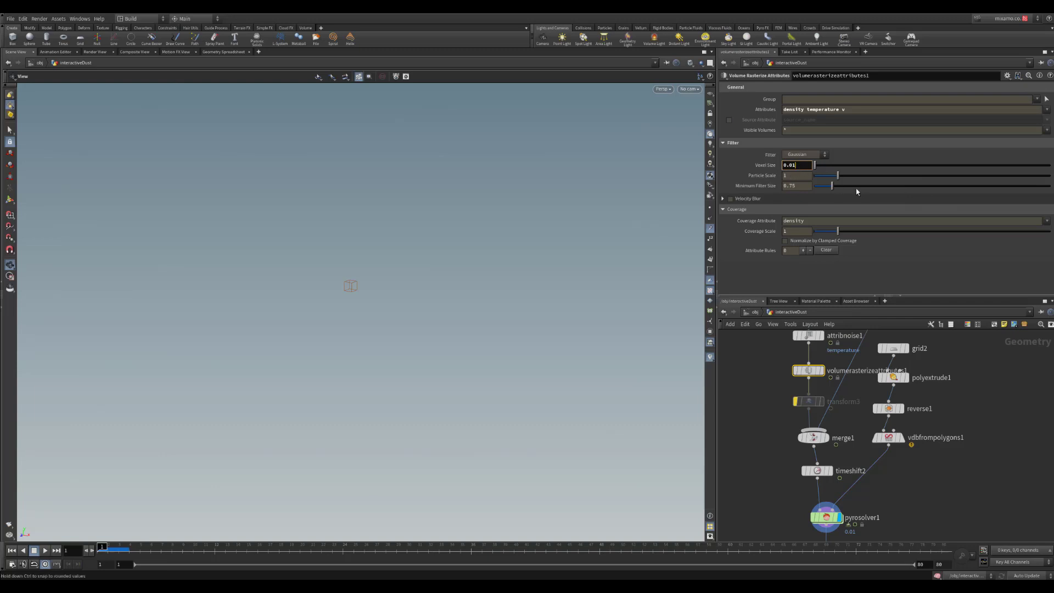
- Switch between pyrosolver1 and volumerasterizeattributes1 to compare their Voxel Size parameters
middle_click_drag(857, 416, 832, 407)
left_click(843, 485)
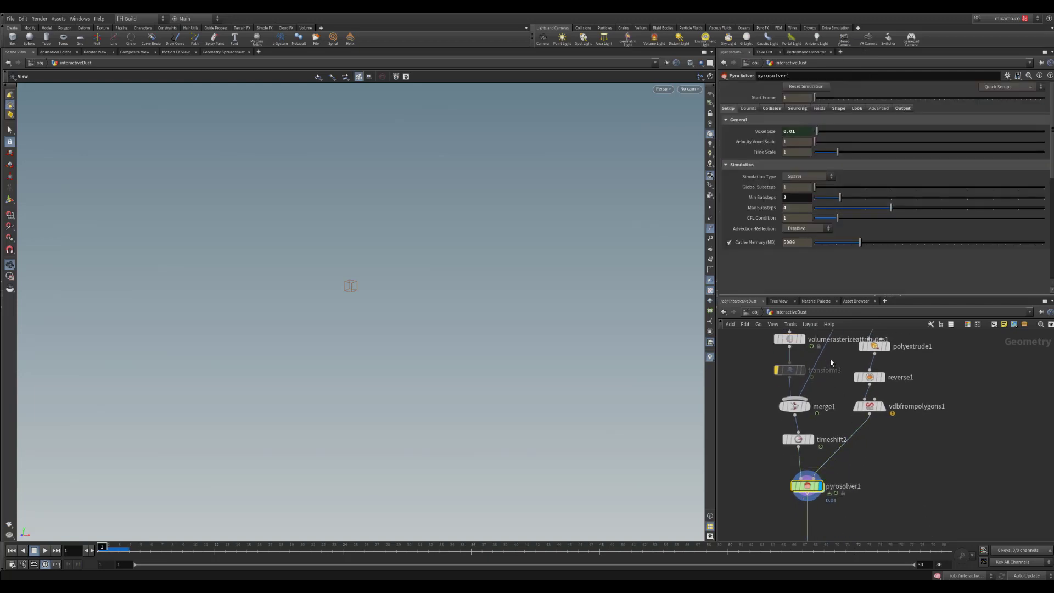
left_click(799, 344)
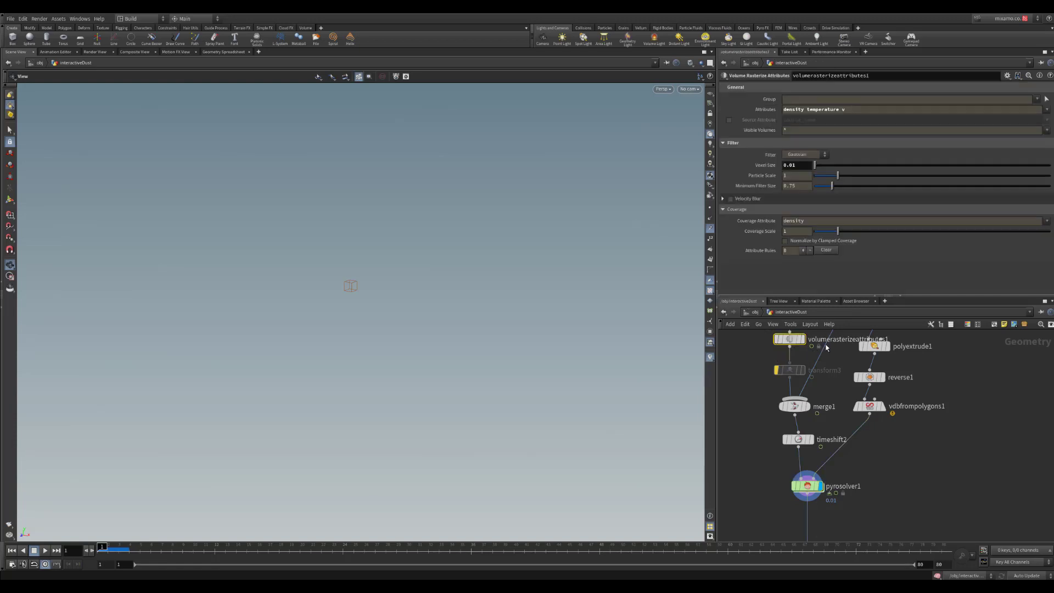
middle_click_drag(888, 475, 889, 433)
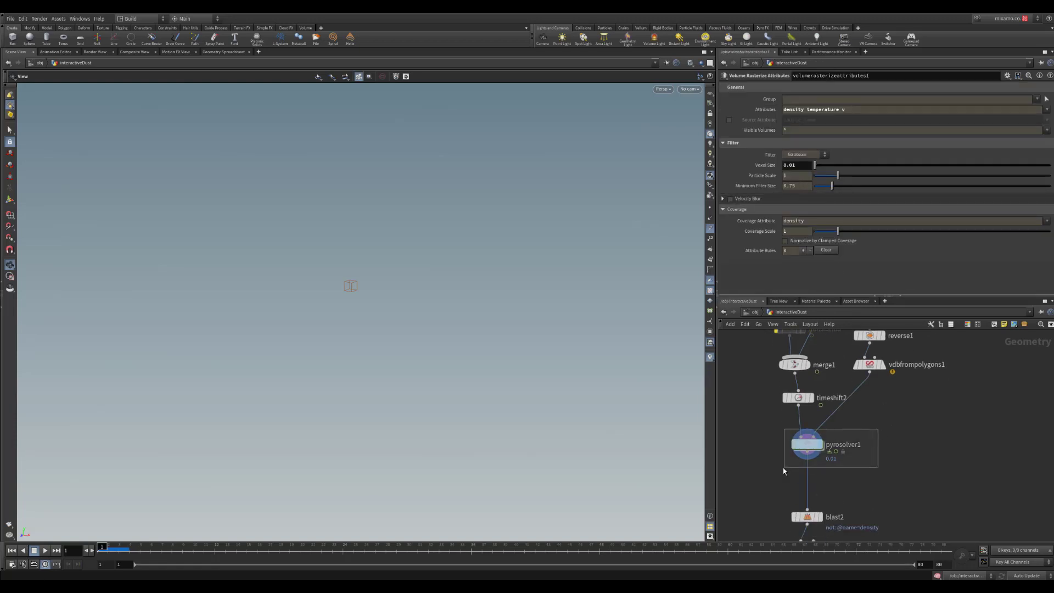
left_click(807, 444)
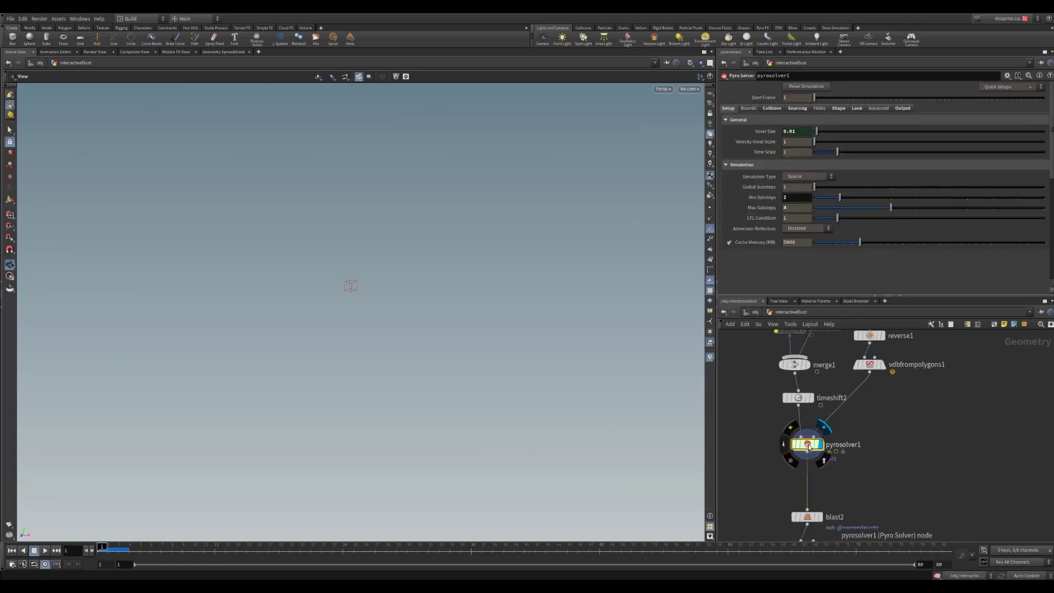
middle_click_drag(828, 381, 825, 412)
middle_click_drag(810, 360, 814, 398)
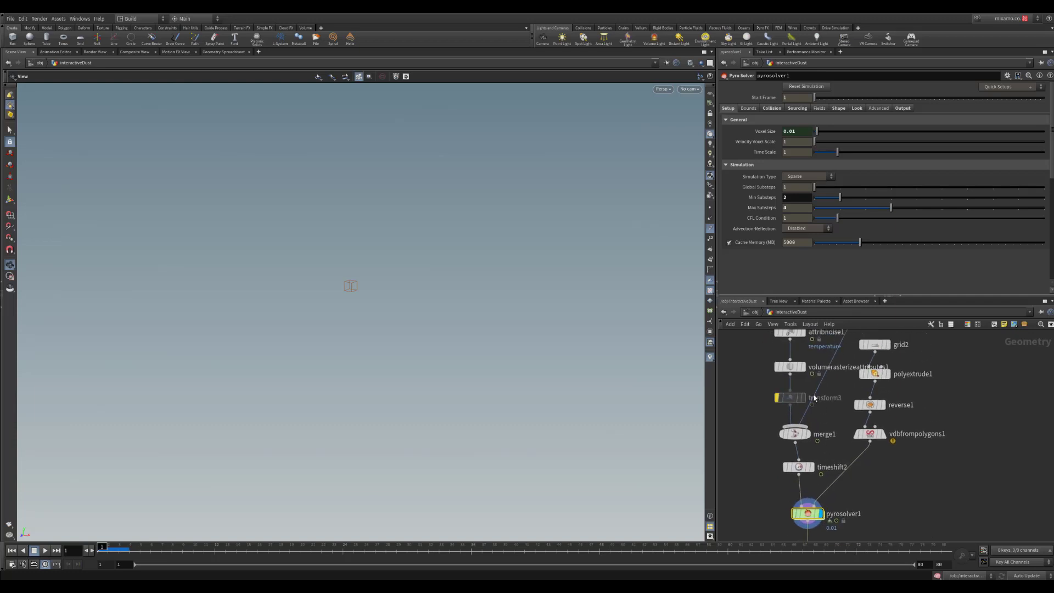
- Recheck volumerasterizeattributes1, and show the Voxel Size expression on pyrosolver1 that references it
left_click(796, 368)
middle_click_drag(844, 485, 855, 426)
scroll(857, 434, "up", 2)
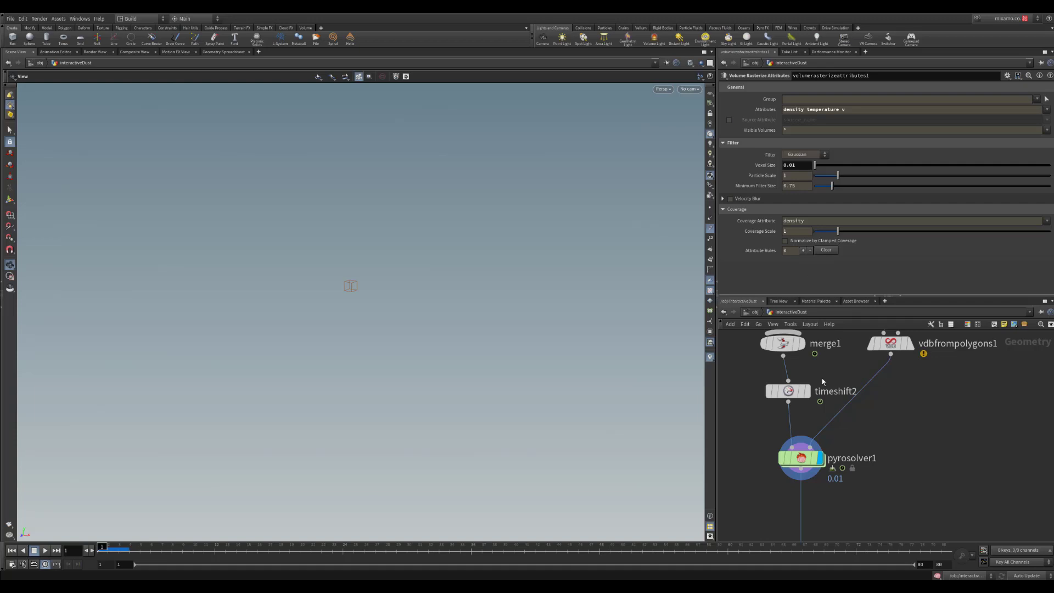
left_click(800, 457)
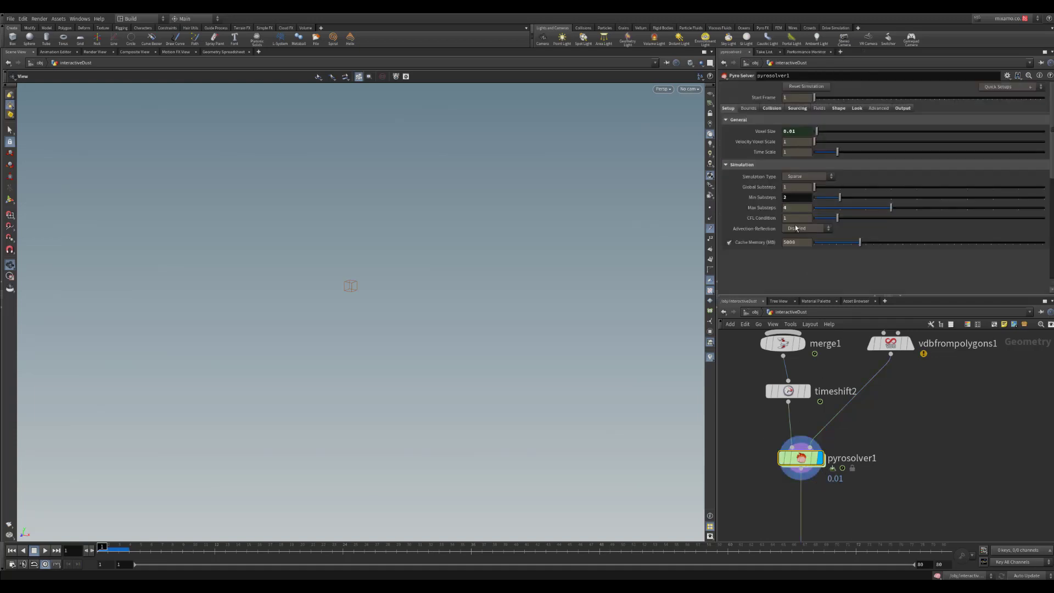
left_click(767, 132)
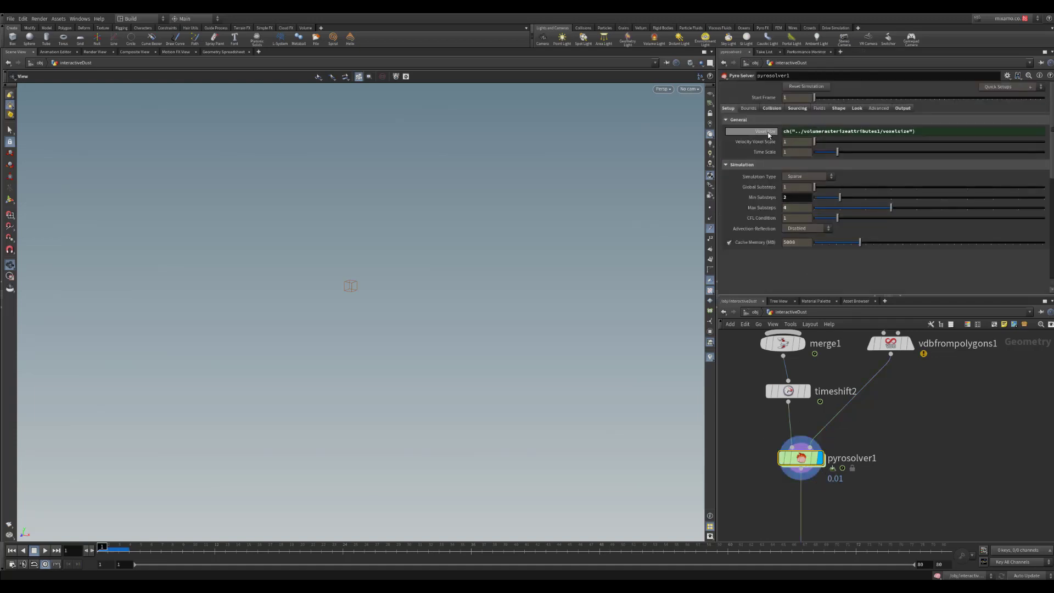
- Try doubling pyrosolver1's voxel size by appending *2 to its Voxel Size expression referencing volumerasterizeattributes1
left_click(768, 132)
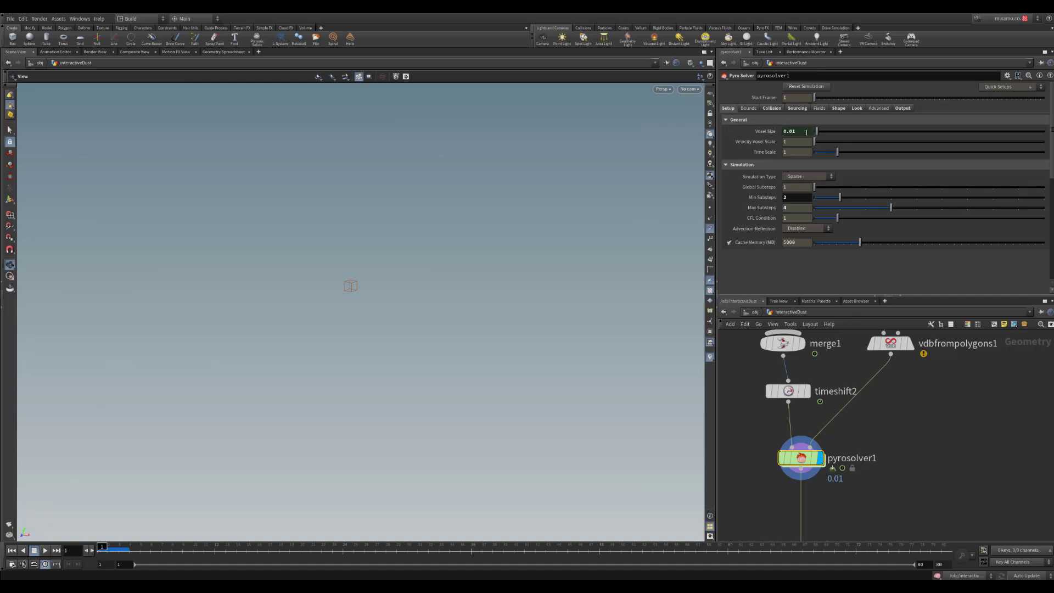
left_click(765, 131)
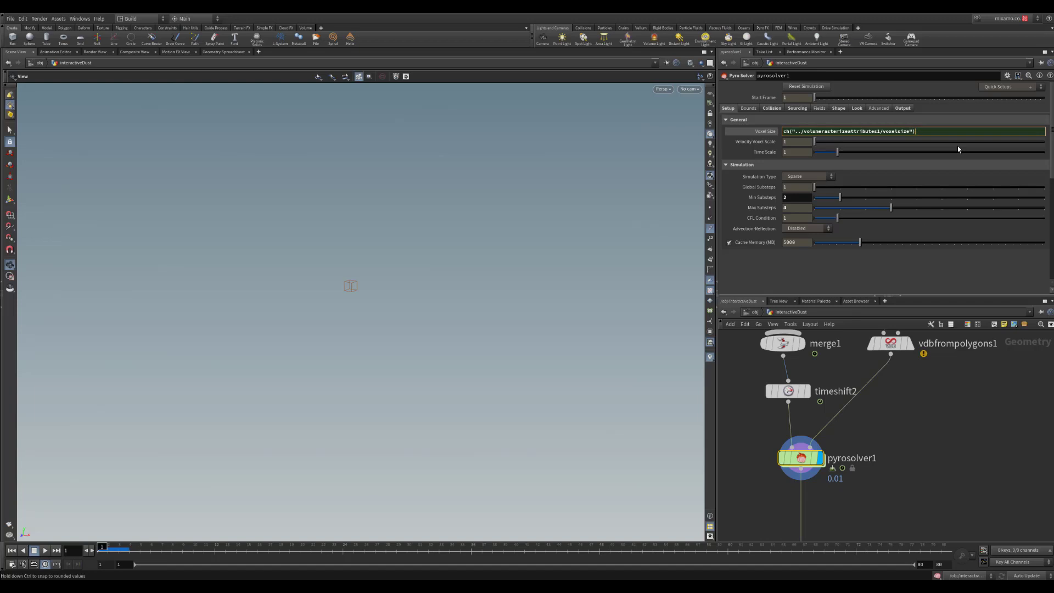
type("*2")
key("Return")
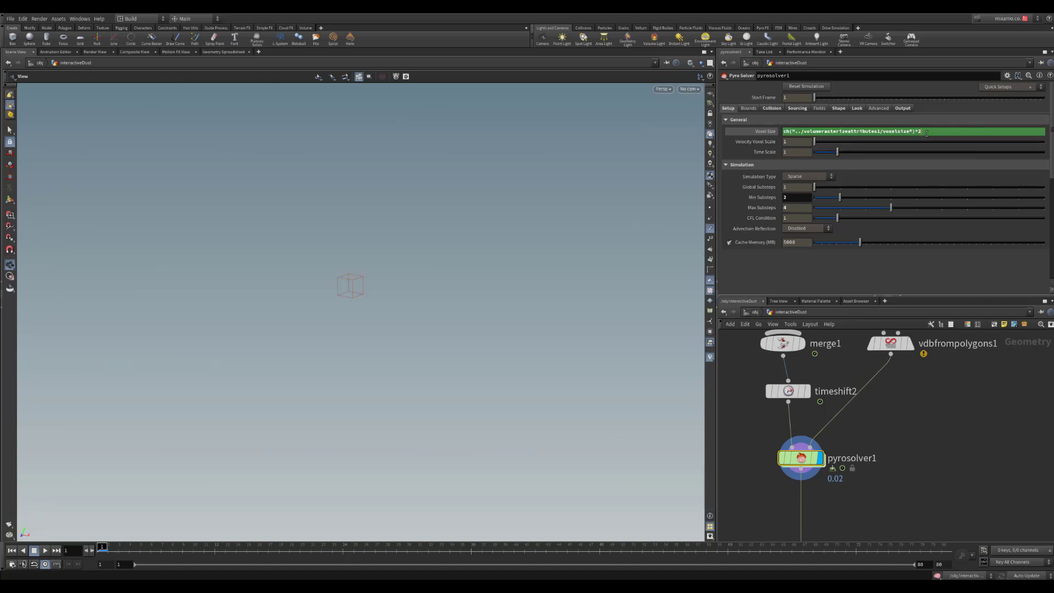
middle_click_drag(923, 391, 925, 409)
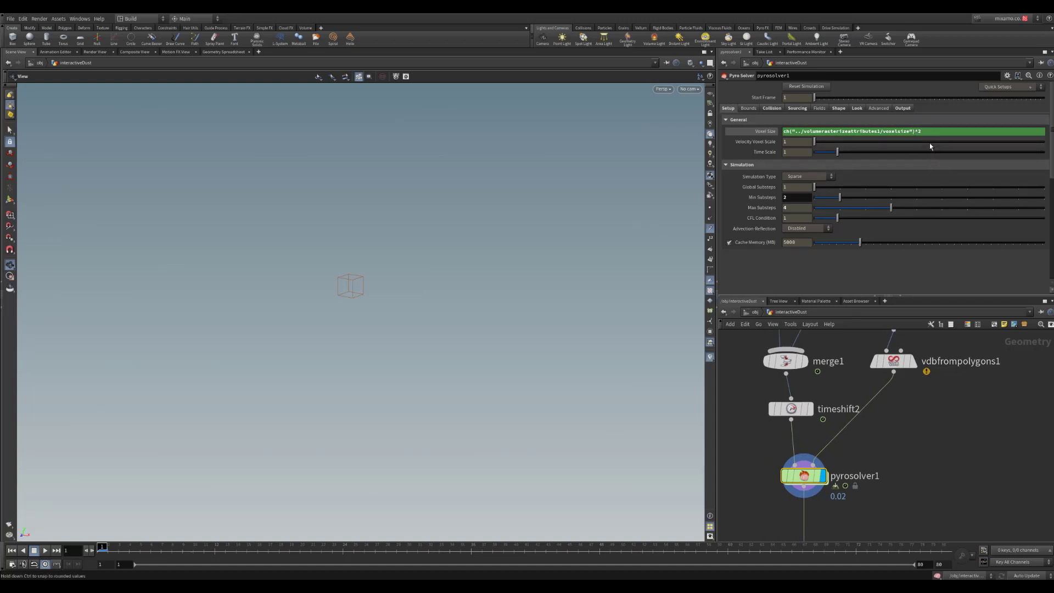
middle_click_drag(823, 386, 827, 410)
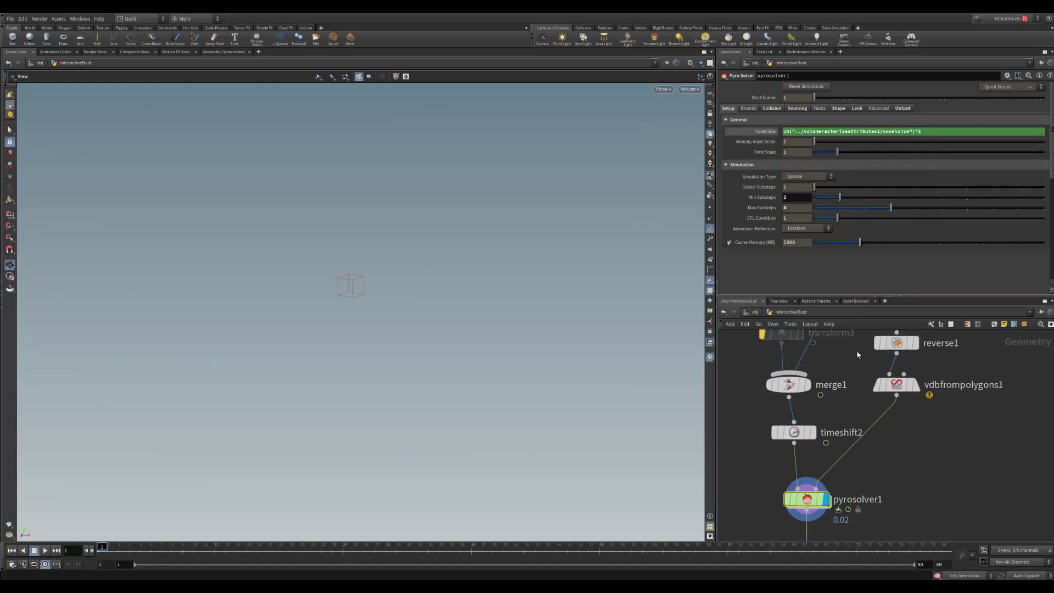
middle_click_drag(936, 461, 942, 398)
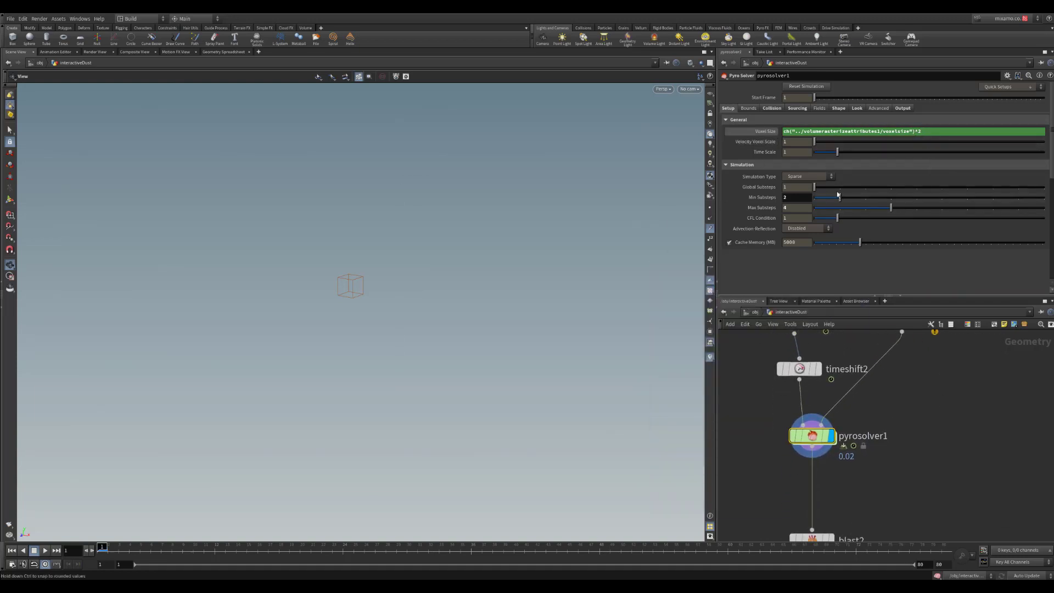
- Remove the *2 multiplier from pyrosolver1's Voxel Size expression and show the parameter's evaluated value
key("BackSpace")
key("BackSpace")
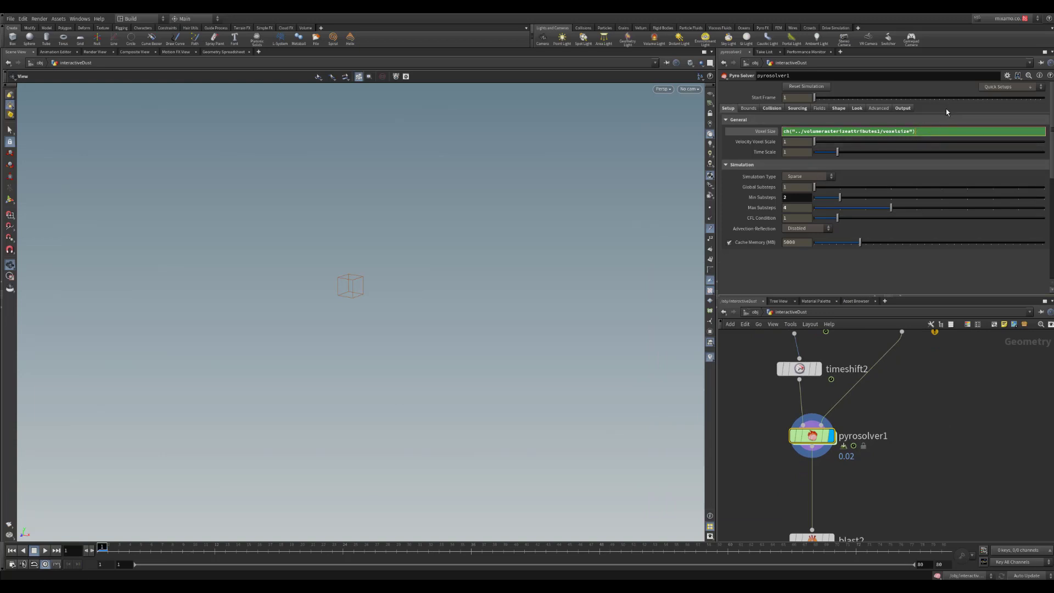
key("Return")
left_click(768, 135)
- Examine pyrosolver1's Collision settings and the available Quick Setups, leaving the setups unapplied
middle_click_drag(861, 425, 837, 416)
left_click(821, 427)
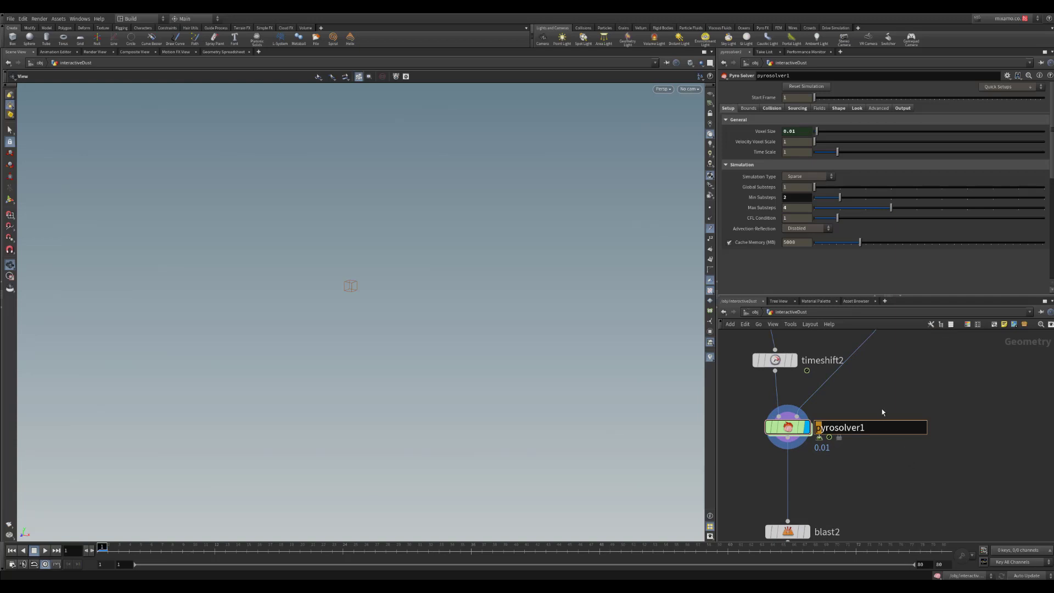
left_click(765, 431)
left_click(770, 109)
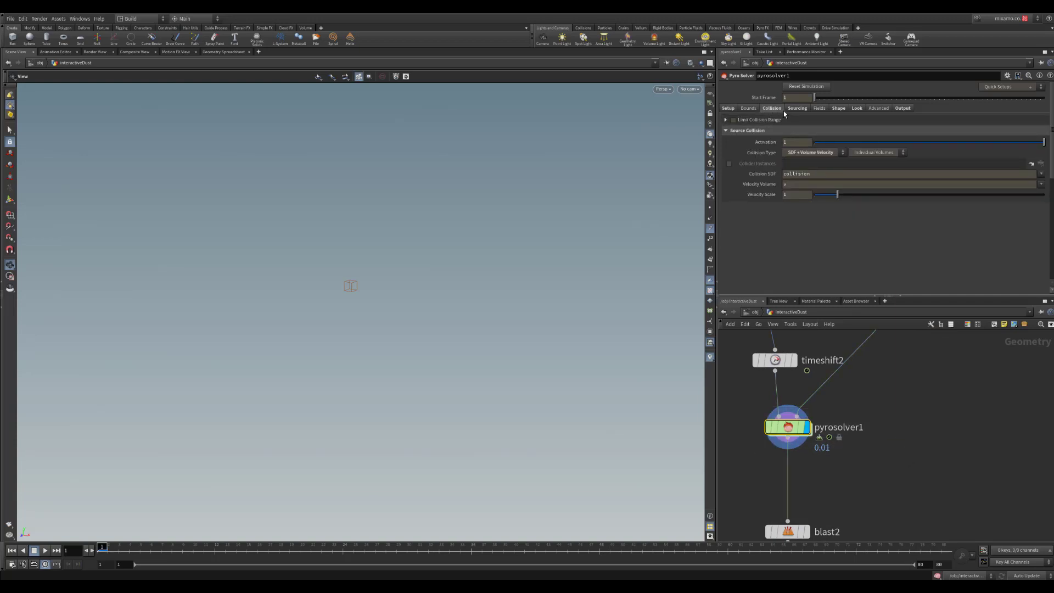
left_click(1036, 88)
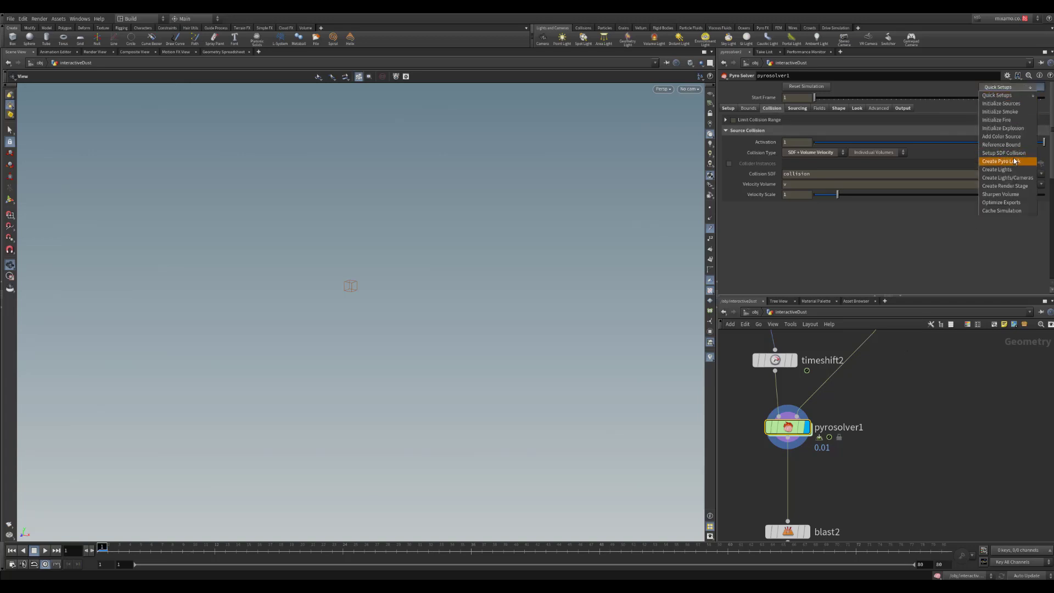
left_click(873, 242)
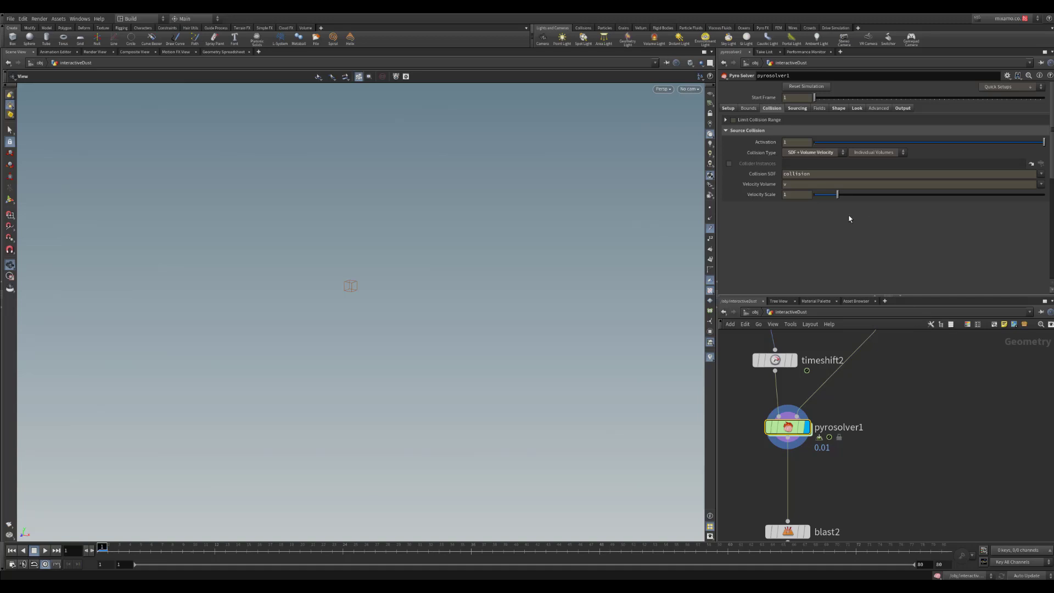
- Review the Pyro Solver's collision velocity volume, and open its list of source volumes
left_click(840, 184)
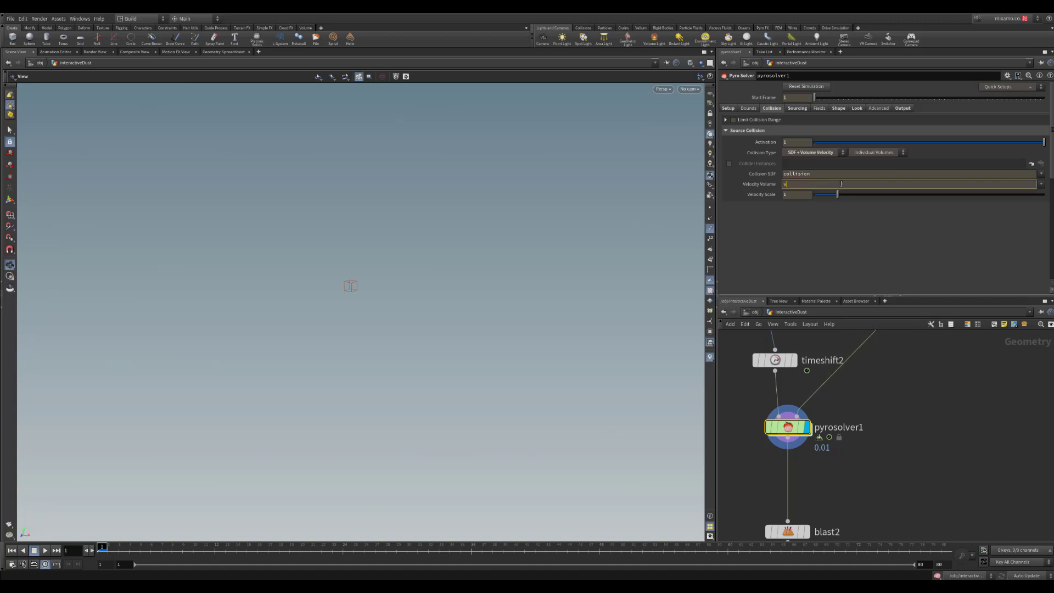
left_click(797, 109)
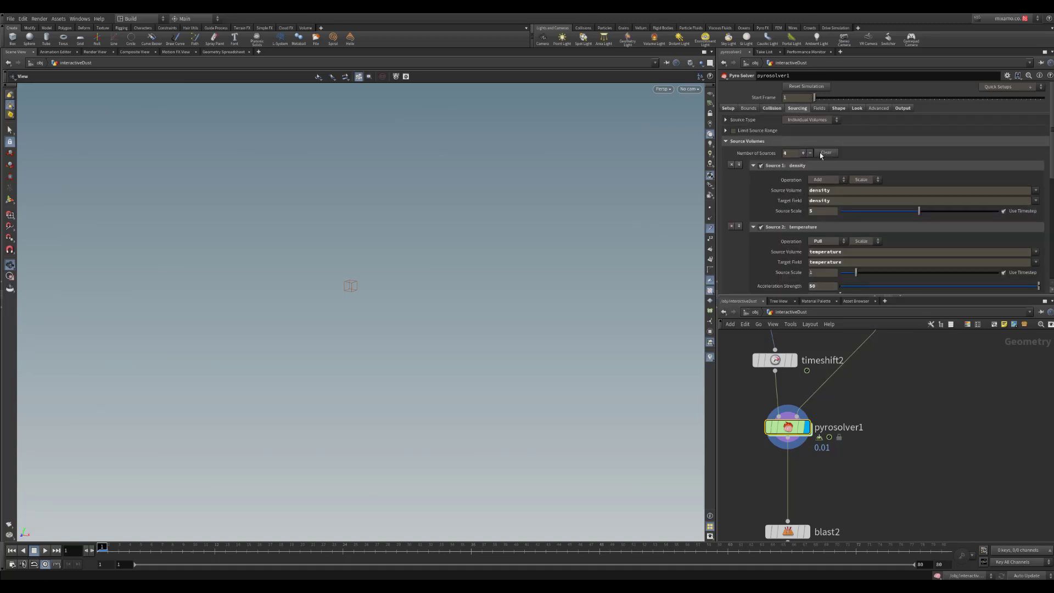
scroll(786, 199, "down", 2)
- Examine the attribute noise, rasterize, merge and time shift nodes that feed the Pyro Solver's source input
middle_click_drag(880, 395, 891, 477)
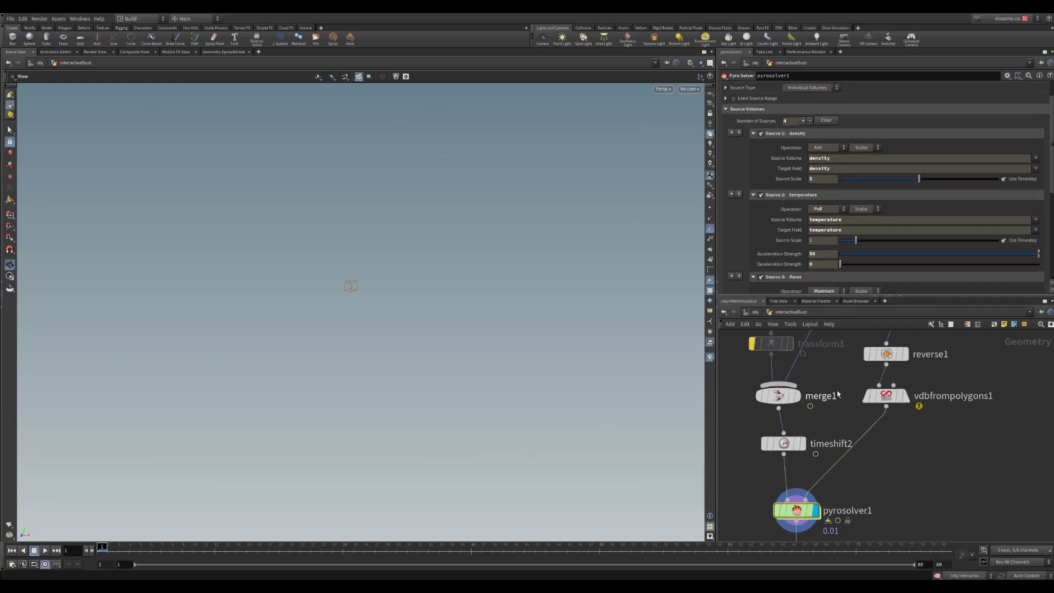
middle_click_drag(837, 395, 838, 428)
middle_click_drag(850, 367, 845, 420)
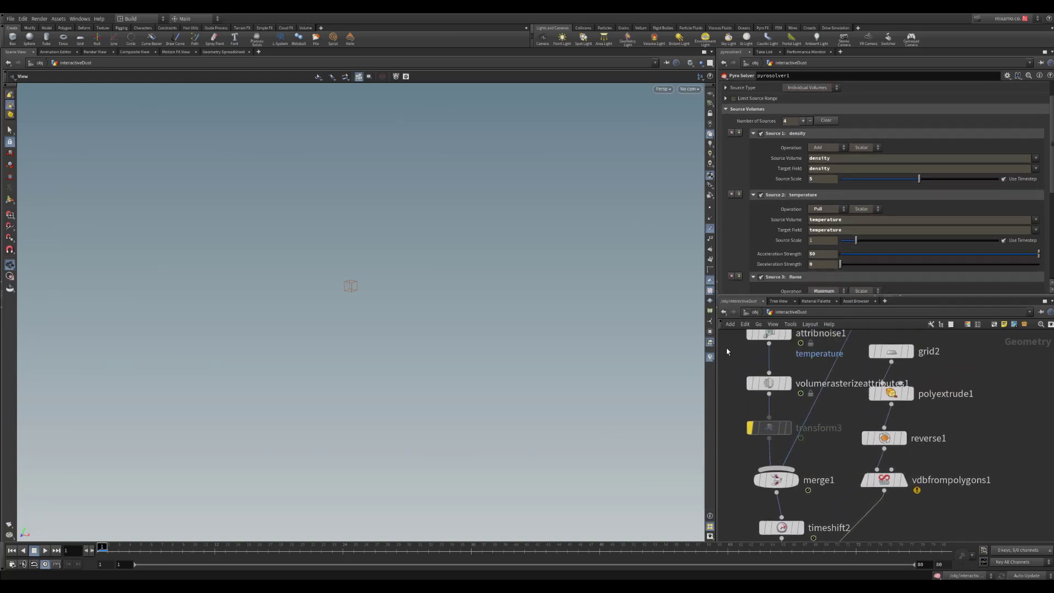
left_click_drag(732, 341, 769, 387)
middle_click_drag(828, 430, 845, 521)
middle_click_drag(826, 415, 842, 533)
left_click_drag(755, 387, 821, 456)
middle_click_drag(822, 460, 825, 283)
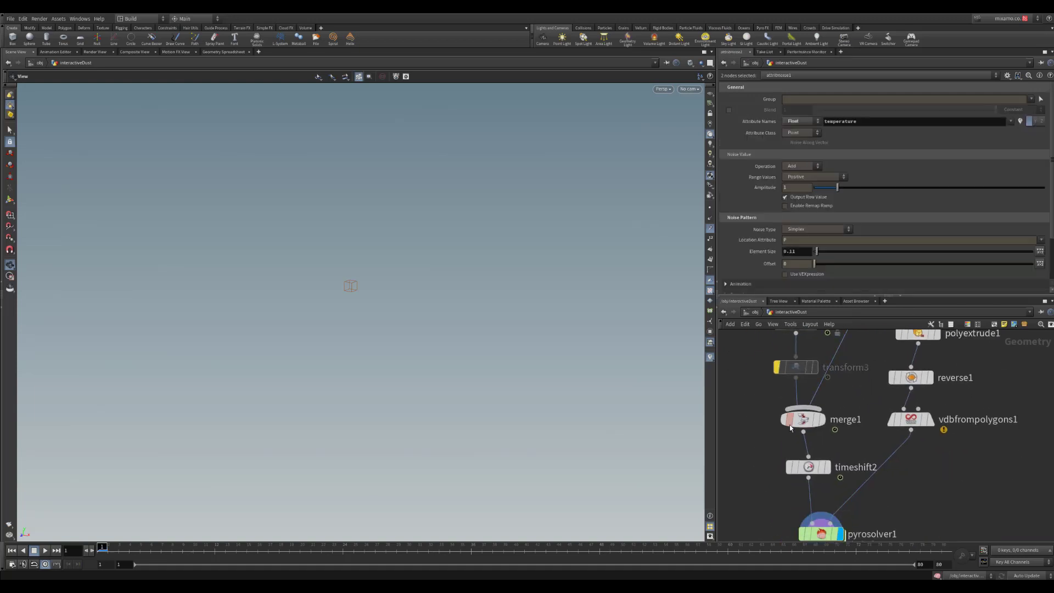
middle_click_drag(845, 481, 839, 373)
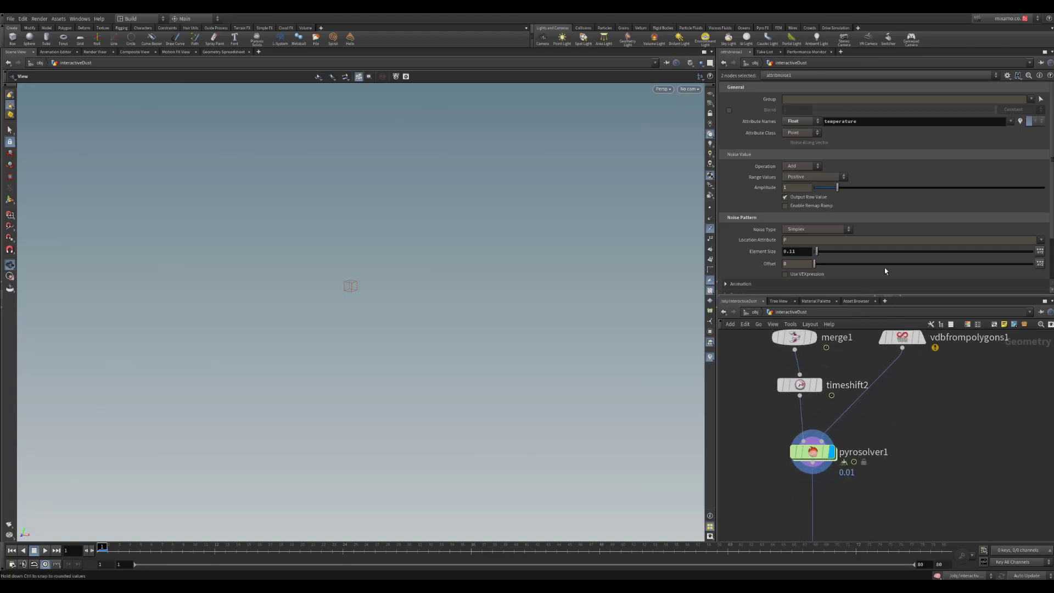
- Inspect the source volume, target field and source scale of pyrosolver1's density source
left_click(810, 451)
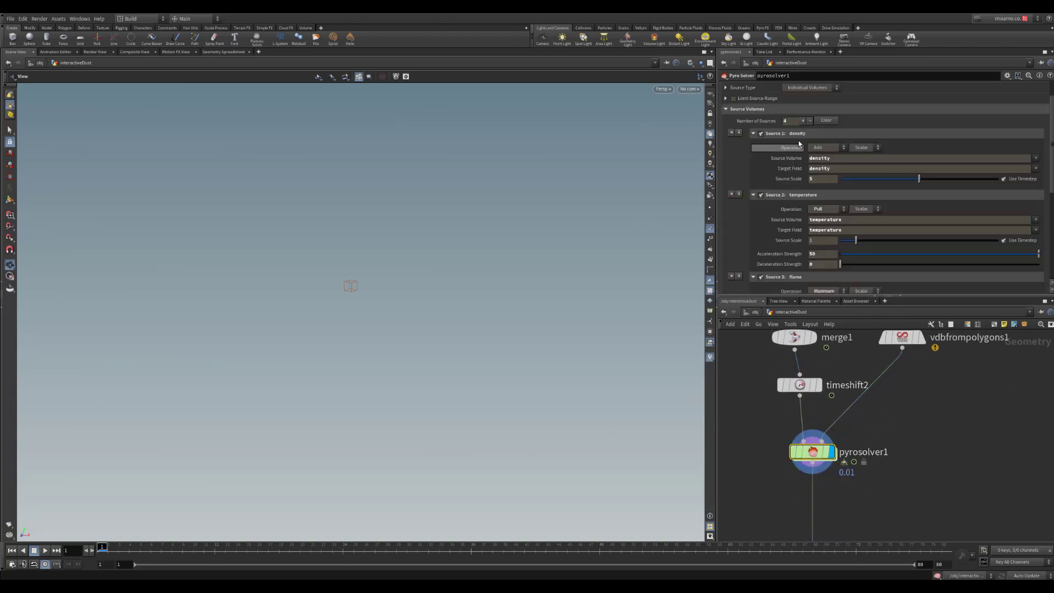
left_click(830, 159)
left_click(833, 169)
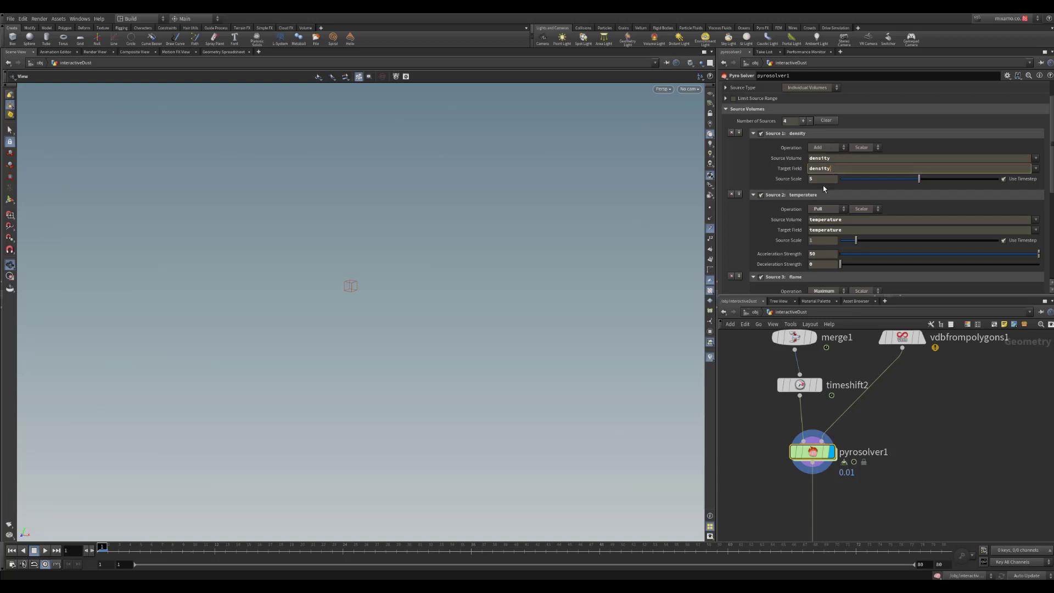
left_click(821, 179)
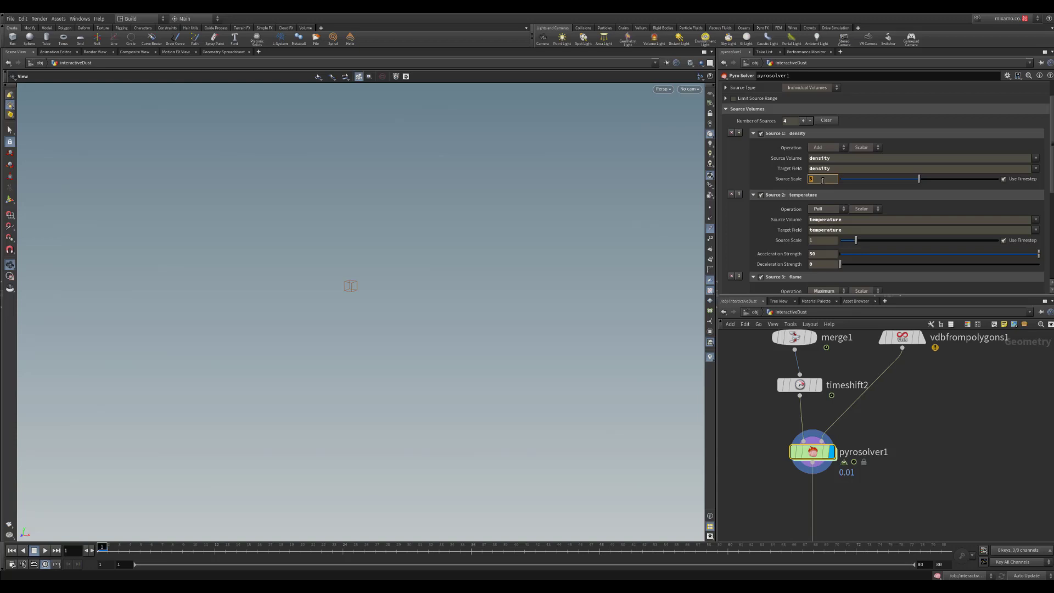
- Inspect the temperature source's volume, target field and acceleration strength, and keep its operation on Pull
left_click(855, 221)
left_click(850, 230)
scroll(815, 270, "down", 1)
double_click(818, 232)
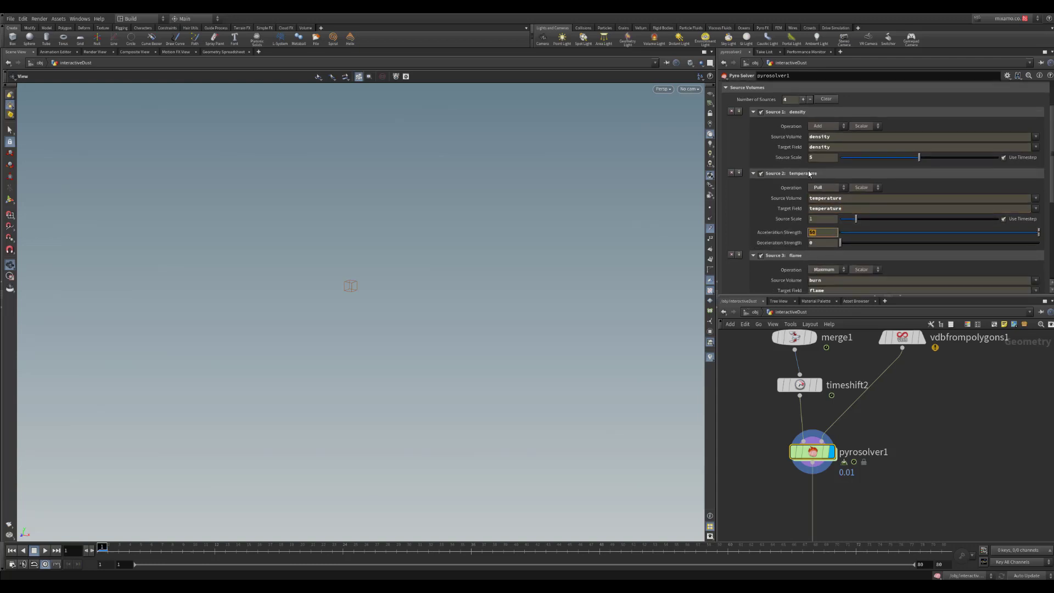
scroll(809, 173, "up", 1)
left_click(826, 209)
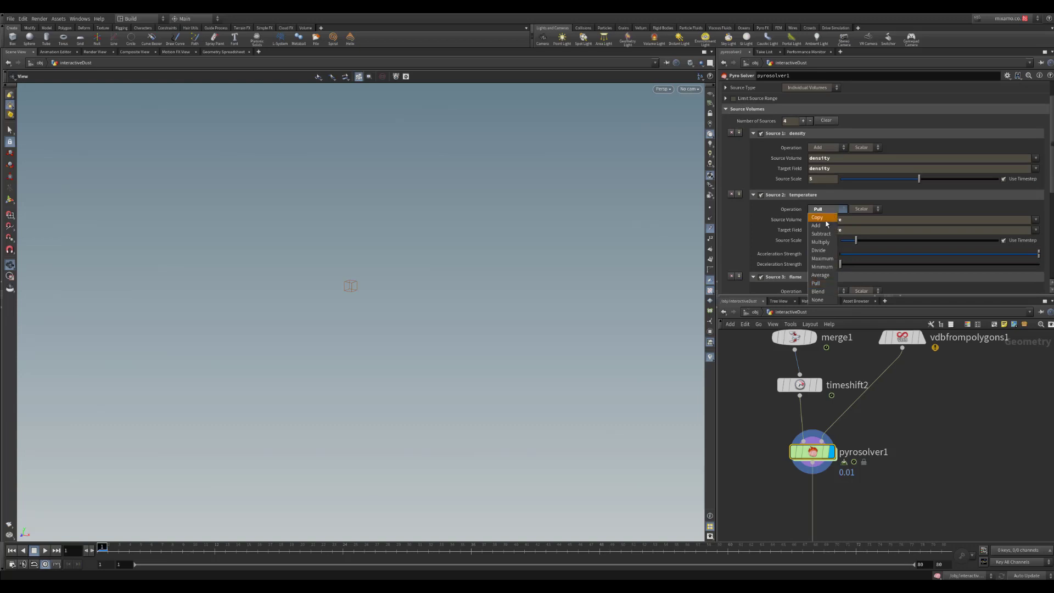
left_click(818, 283)
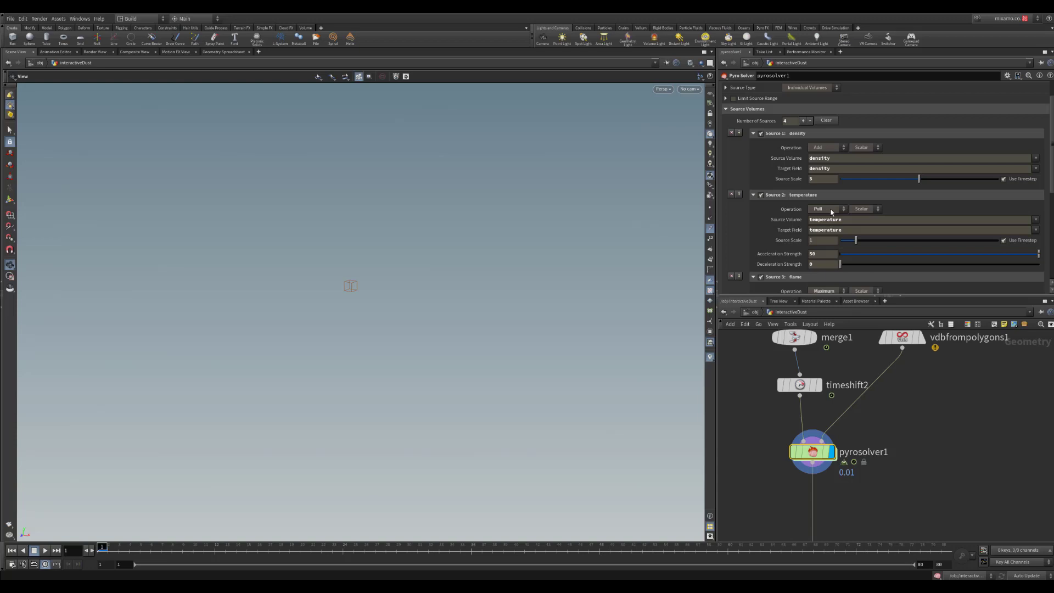
- Disable the flame source, which reads the burn volume, in the Pyro Solver's sourcing settings
scroll(871, 259, "down", 4)
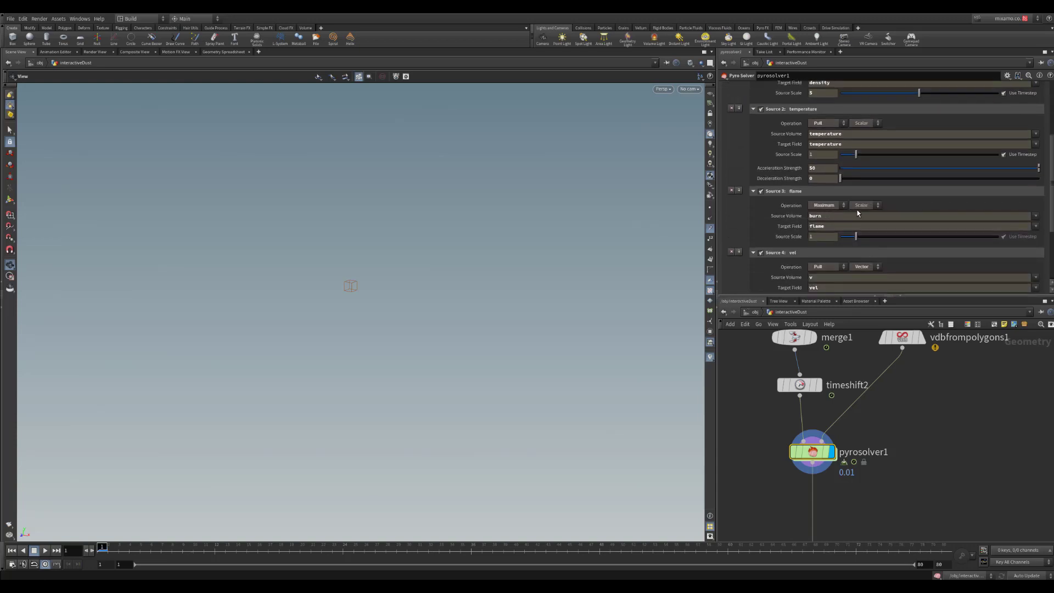
left_click(825, 215)
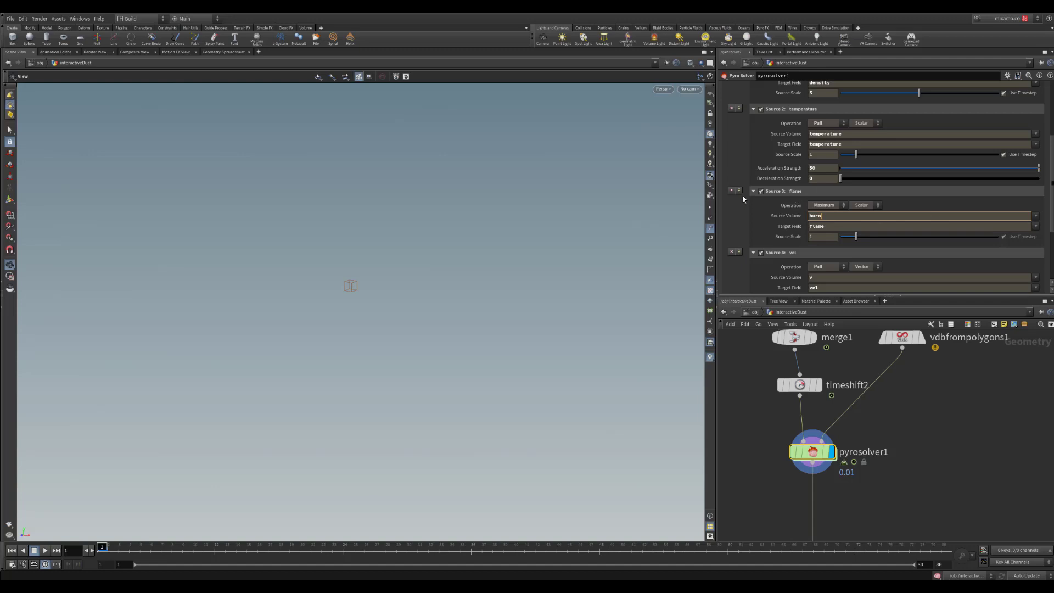
left_click(760, 191)
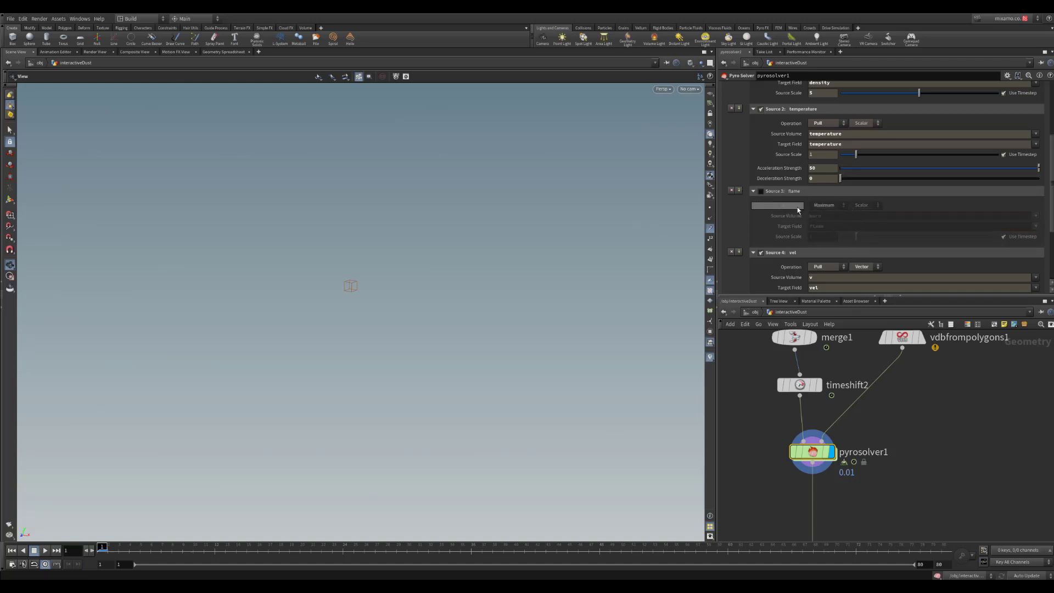
- Inspect the vel source's volume, target field, operation, acceleration and deceleration strengths, and source scale
scroll(798, 210, "down", 4)
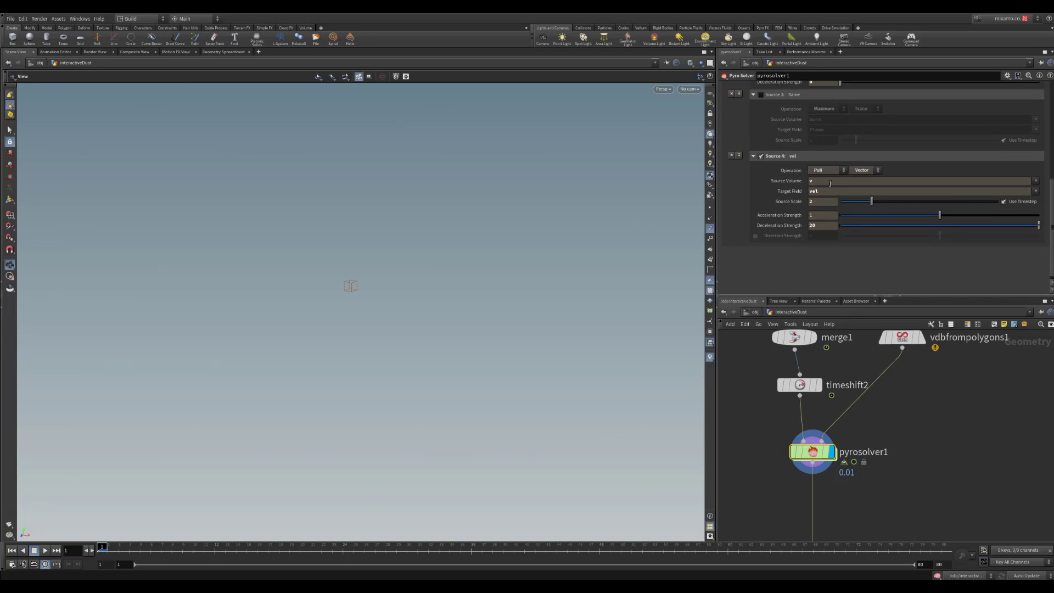
left_click(812, 181)
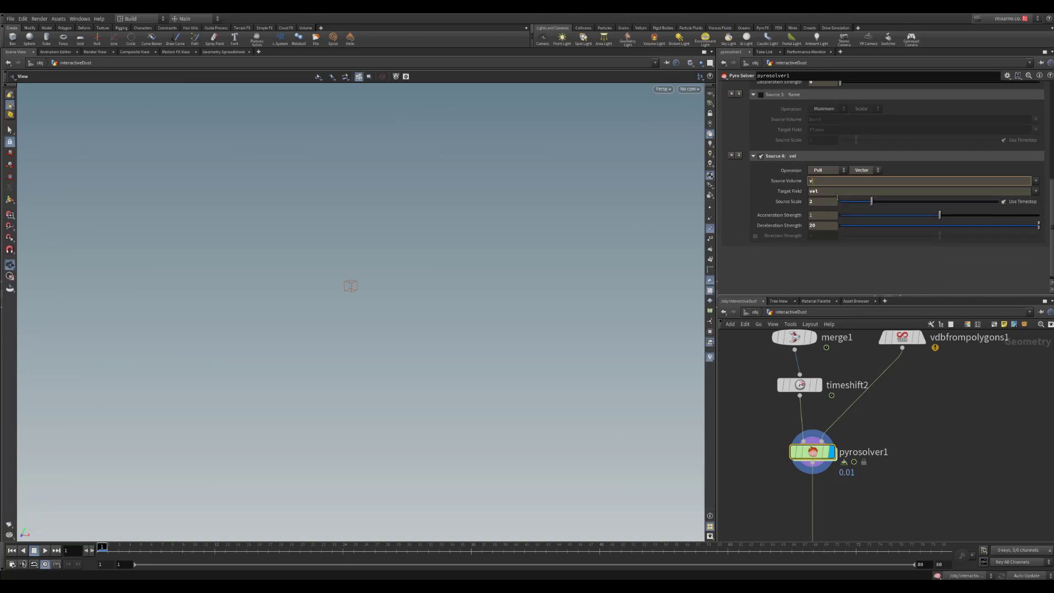
left_click(840, 192)
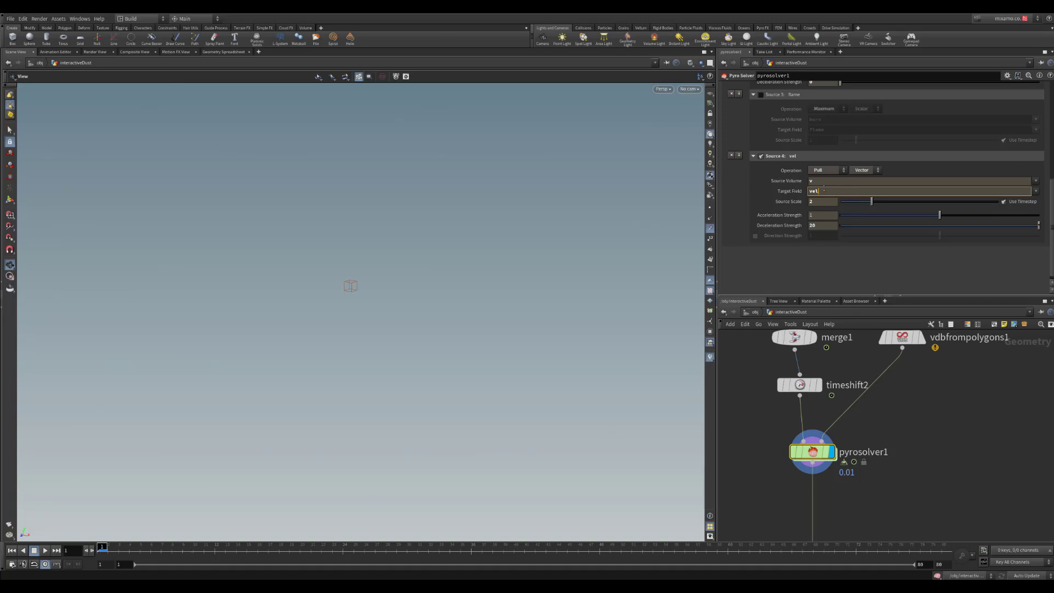
left_click_drag(824, 190, 796, 185)
scroll(869, 271, "up", 1)
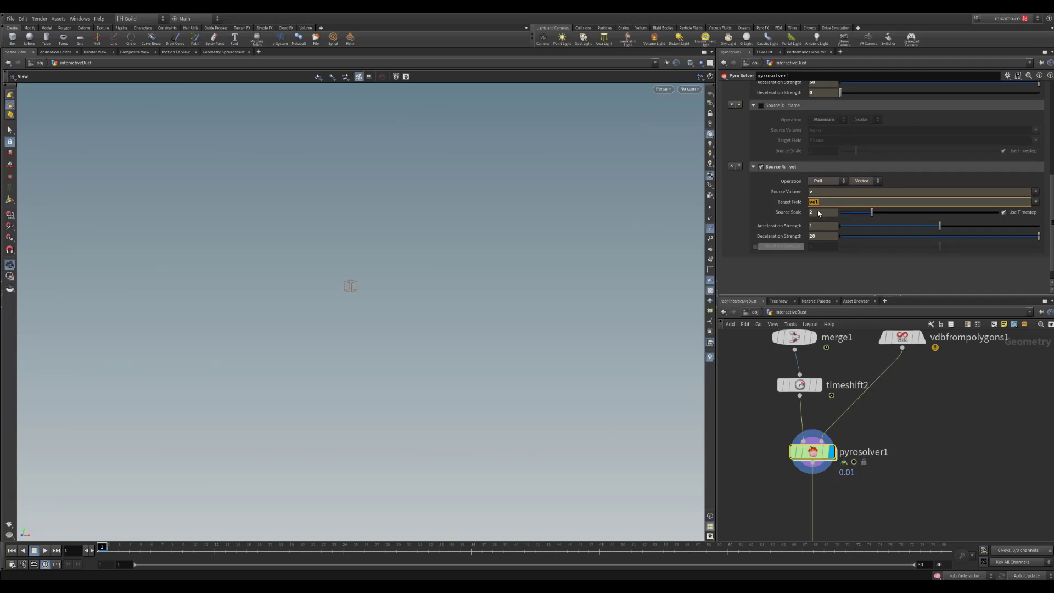
left_click(825, 181)
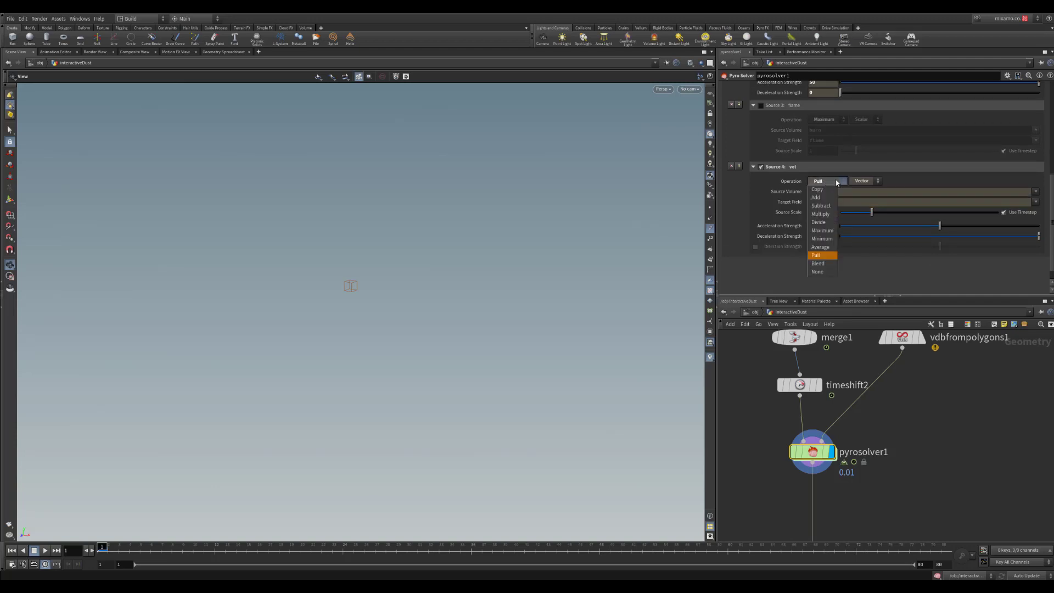
left_click(830, 184)
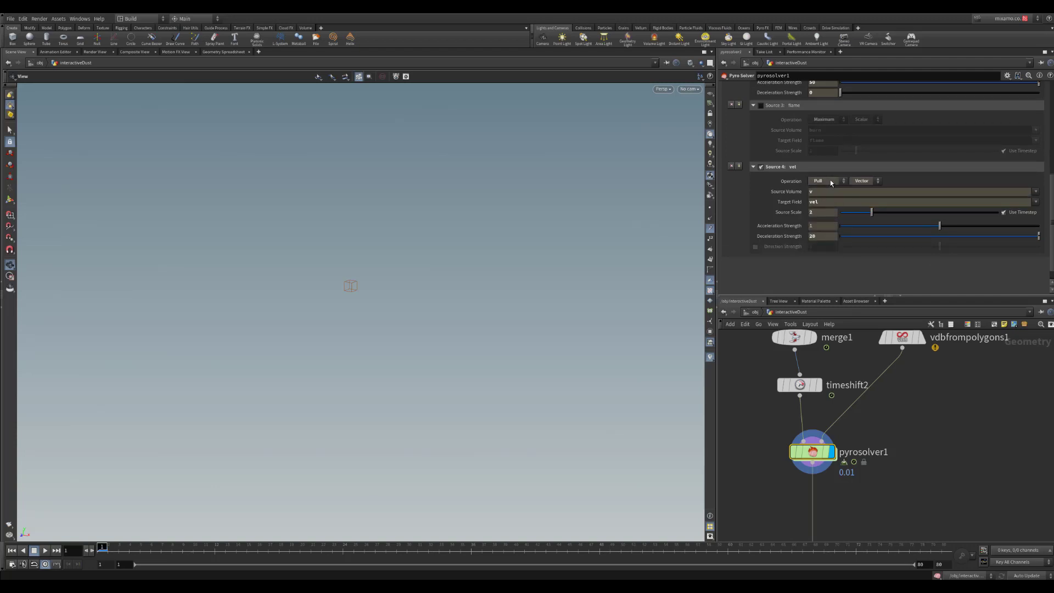
left_click(822, 226)
left_click(821, 237)
left_click(821, 213)
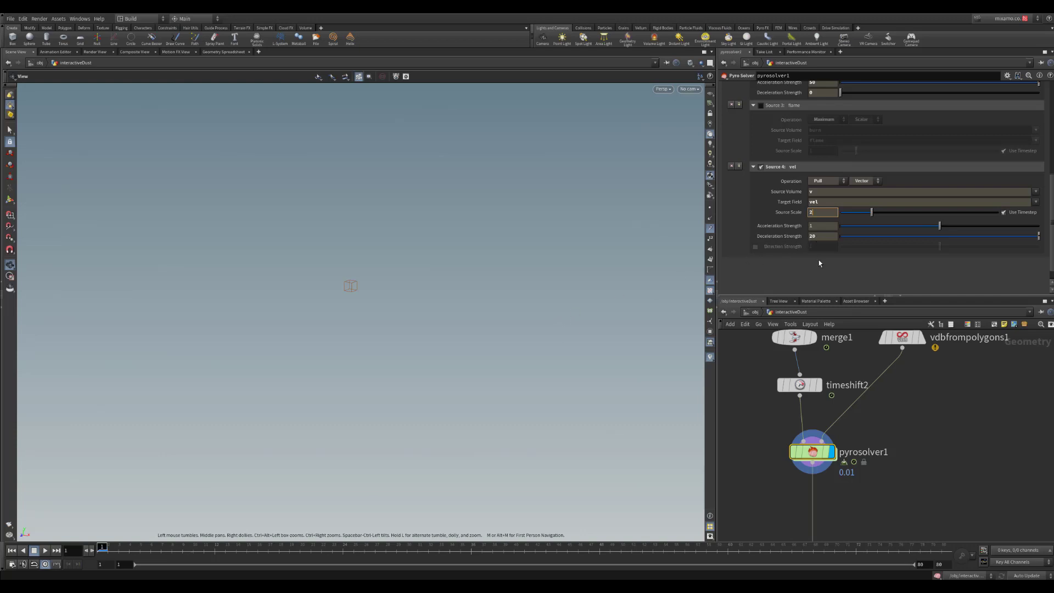
- Review the density dissipation and the flame settings among the Pyro Solver's field parameters
scroll(896, 266, "up", 10)
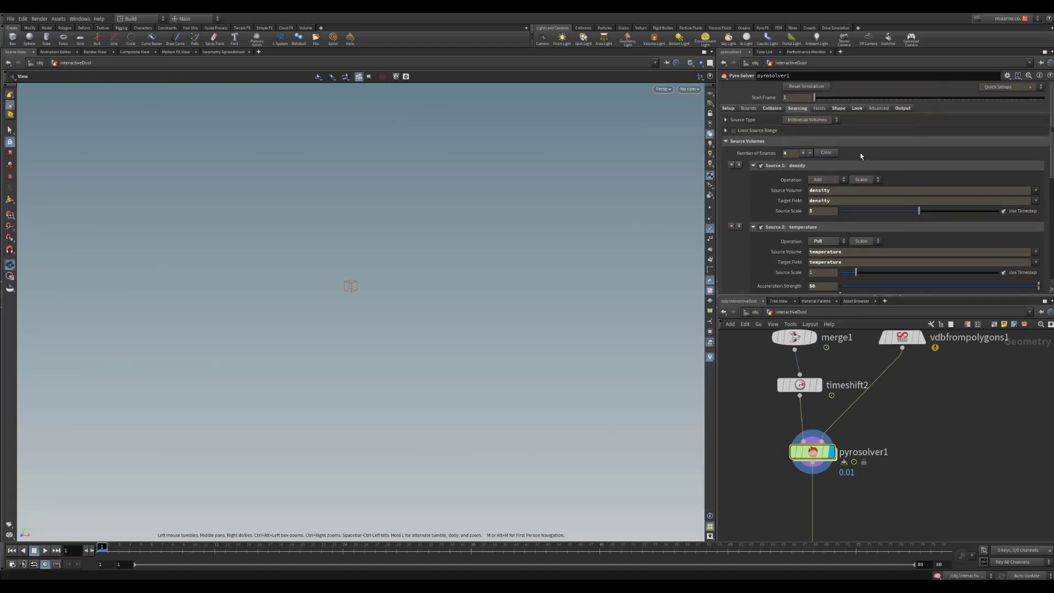
left_click(830, 109)
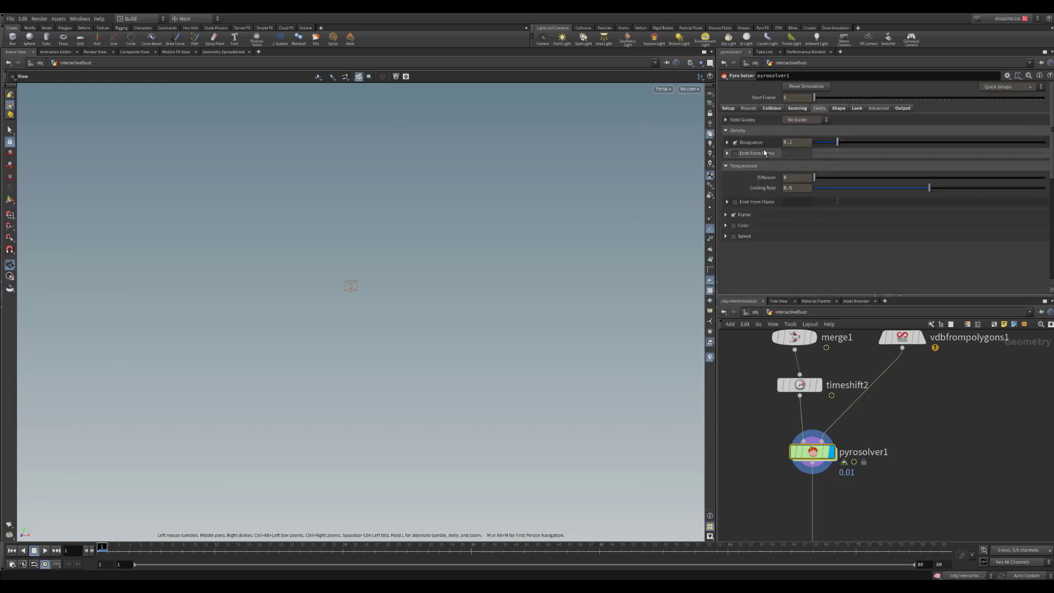
left_click(794, 143)
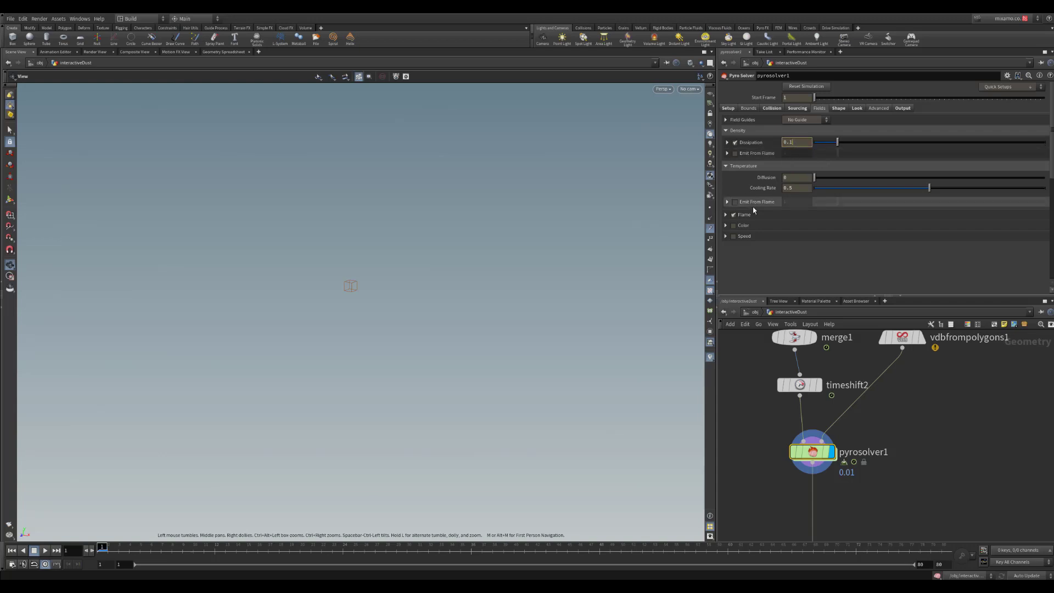
left_click(725, 215)
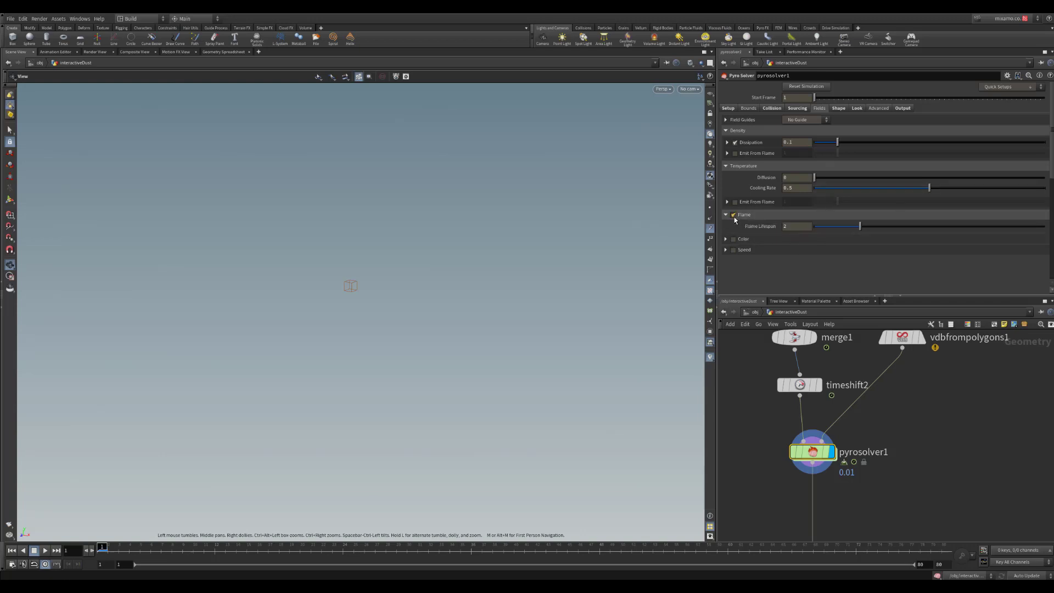
- Review the buoyancy and disturbance values in the Pyro Solver's shape settings
left_click(838, 109)
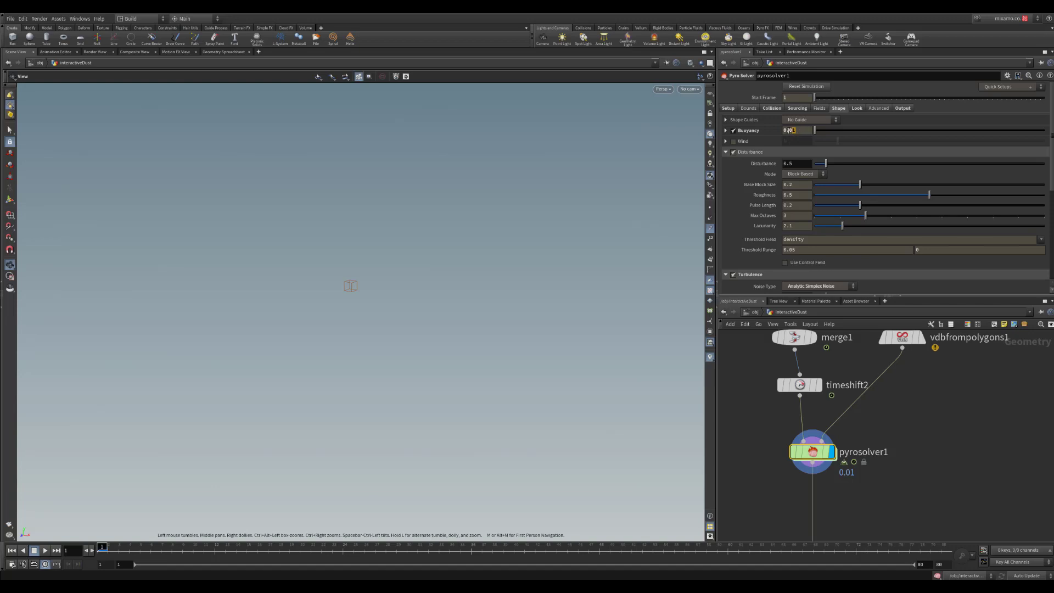
double_click(788, 130)
left_click(769, 154)
left_click(764, 153)
left_click(796, 164)
scroll(805, 177, "down", 3)
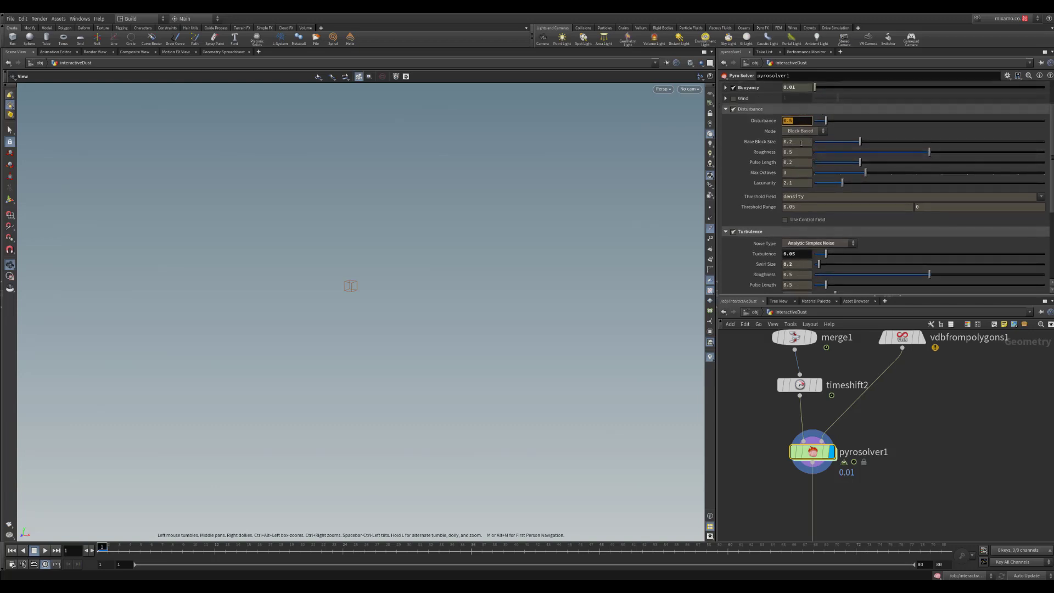
left_click(795, 120)
key("Return")
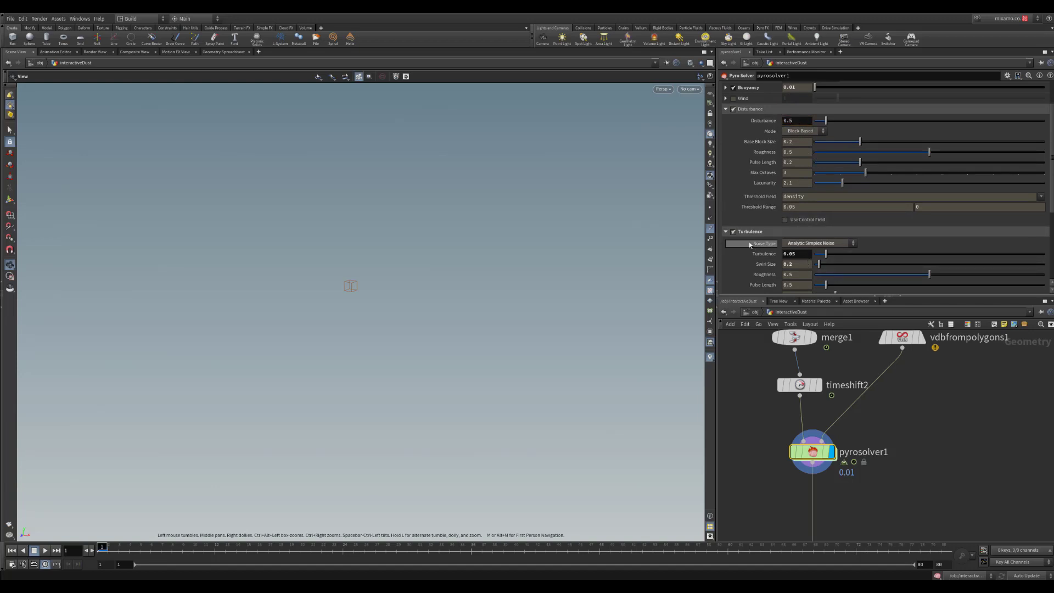
- Examine the turbulence strength, swirl size, threshold field and control field in the Pyro Solver's shape settings
left_click(798, 254)
scroll(778, 260, "down", 3)
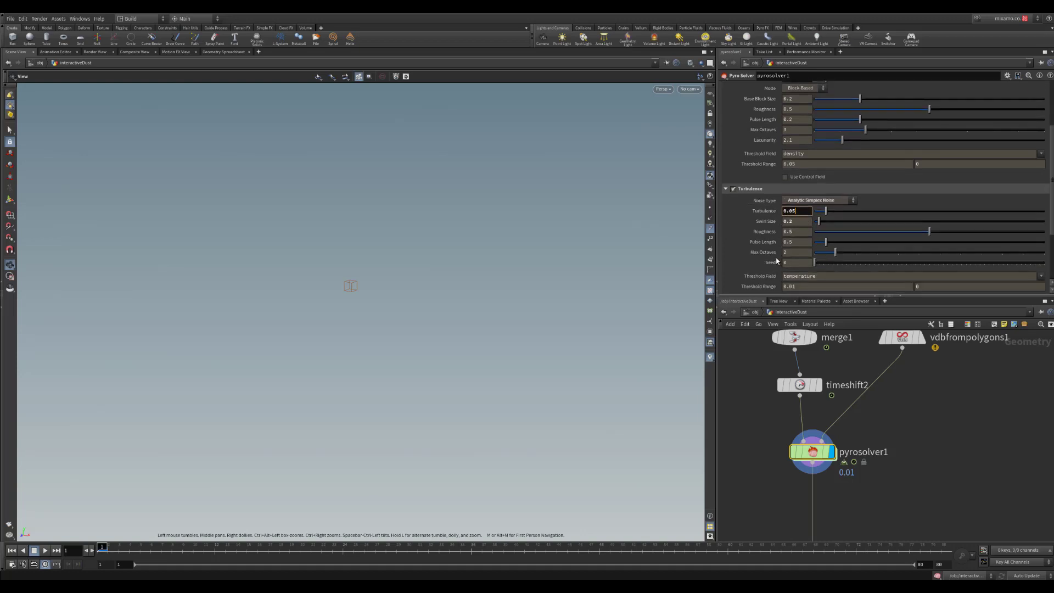
scroll(769, 256, "down", 3)
left_click(771, 257)
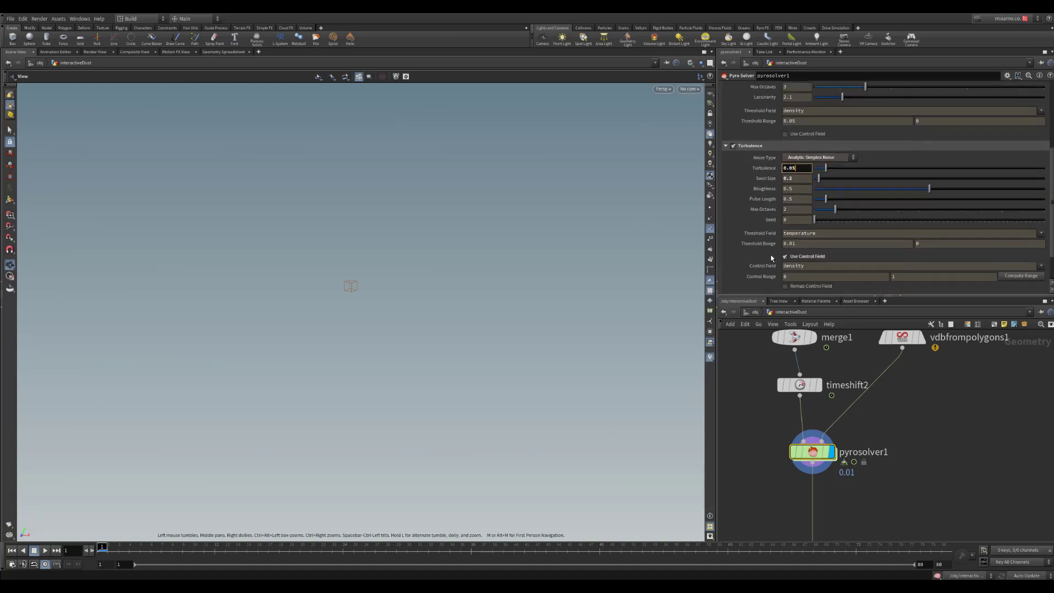
scroll(799, 264, "down", 2)
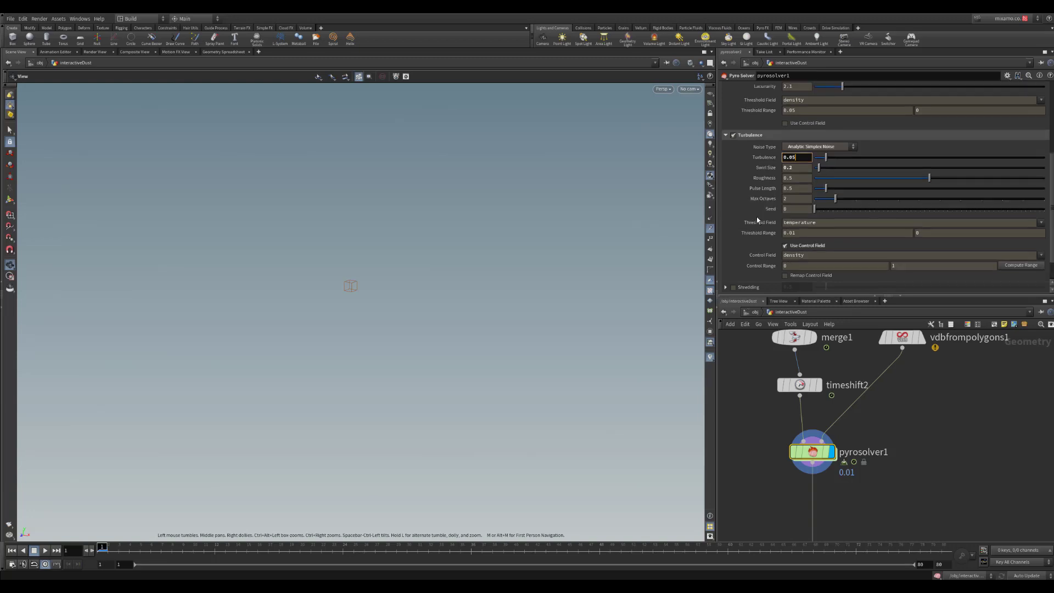
scroll(764, 237, "up", 8)
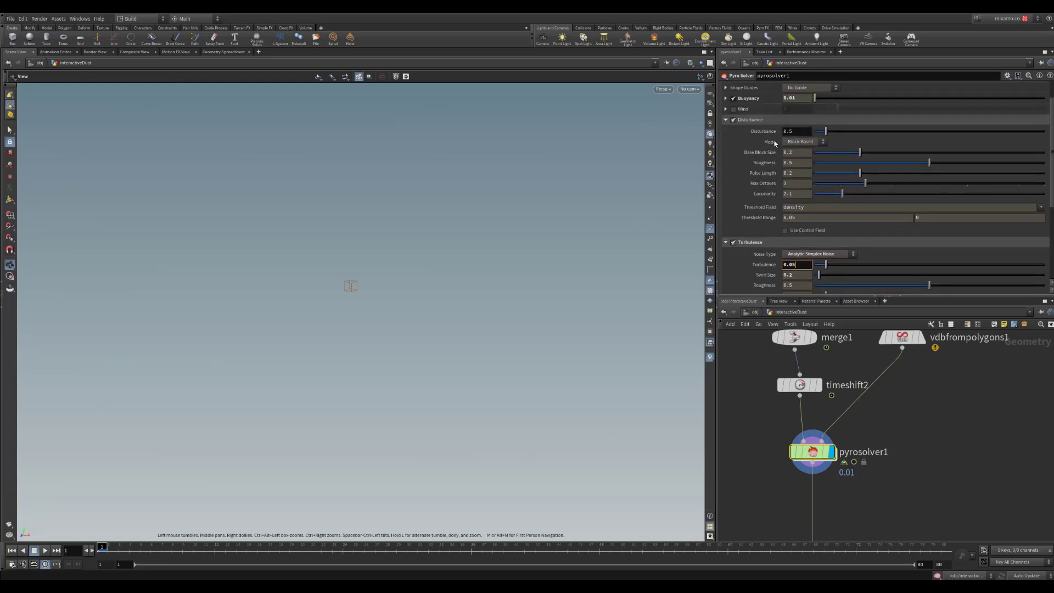
left_click(768, 264)
left_click(771, 266)
scroll(757, 277, "down", 1)
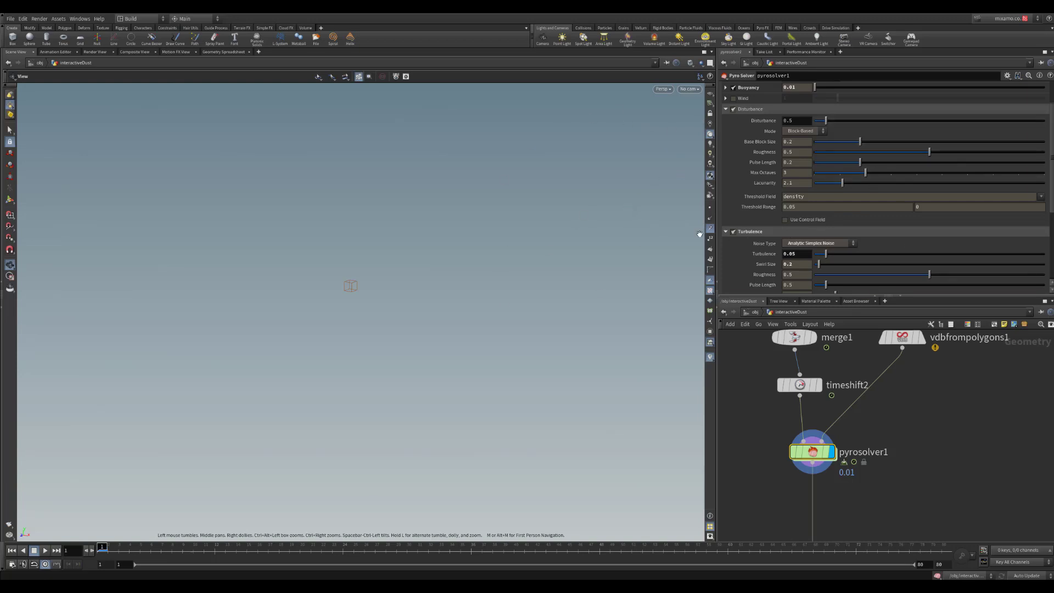
scroll(761, 266, "down", 10)
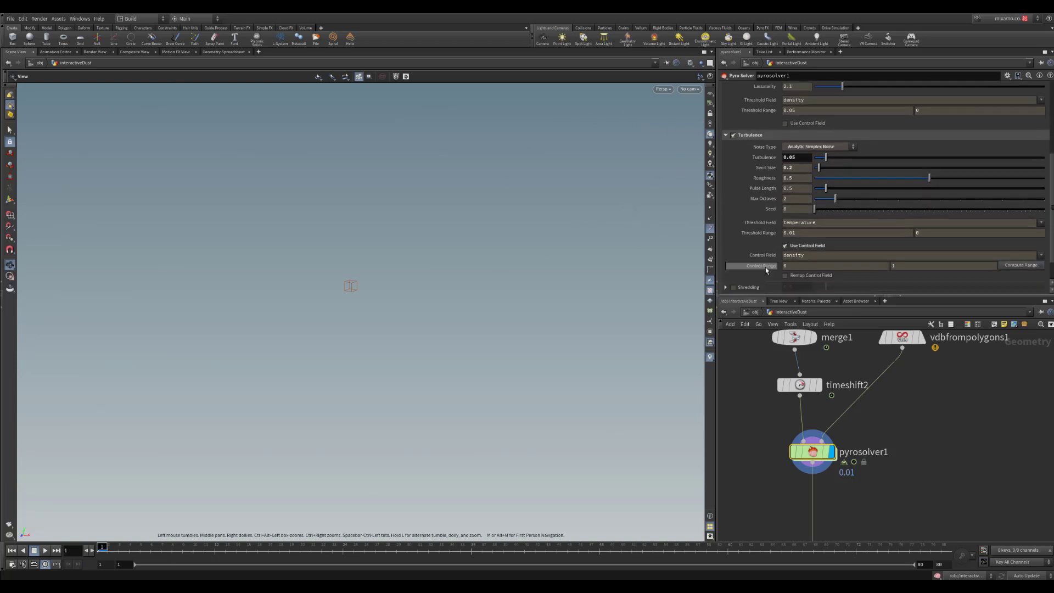
- Show the Pyro Solver's look settings and play the simulation to frame 7 so the smoke appears in the viewport
scroll(1053, 252, "up", 10)
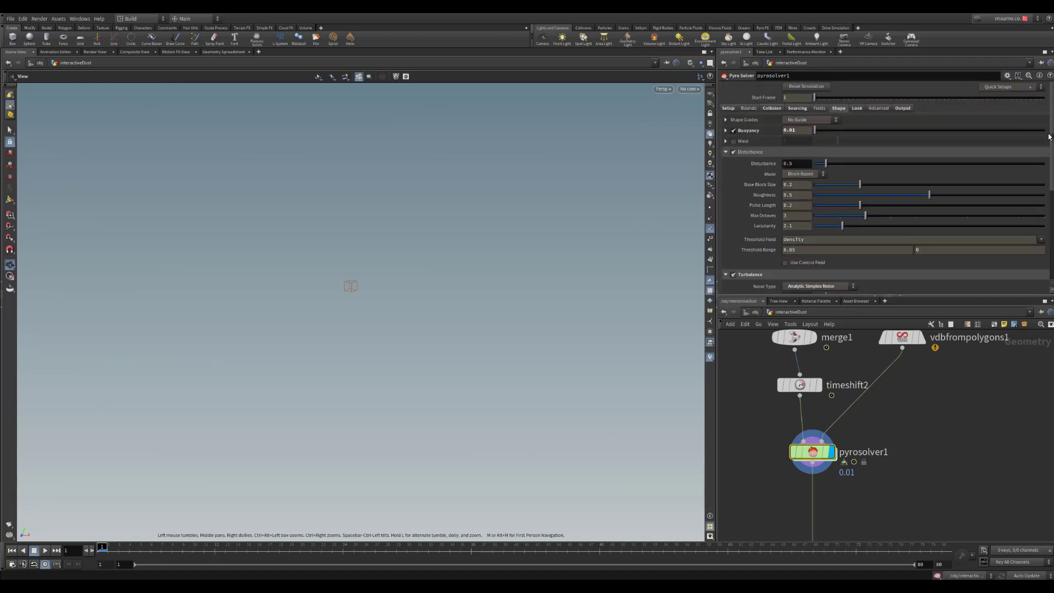
left_click(857, 109)
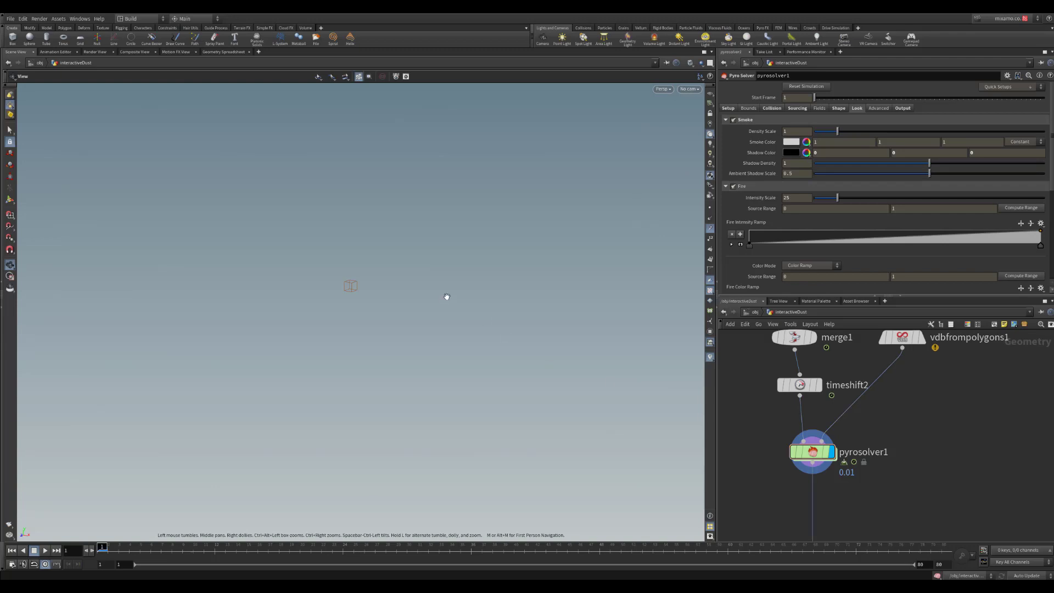
key("Up")
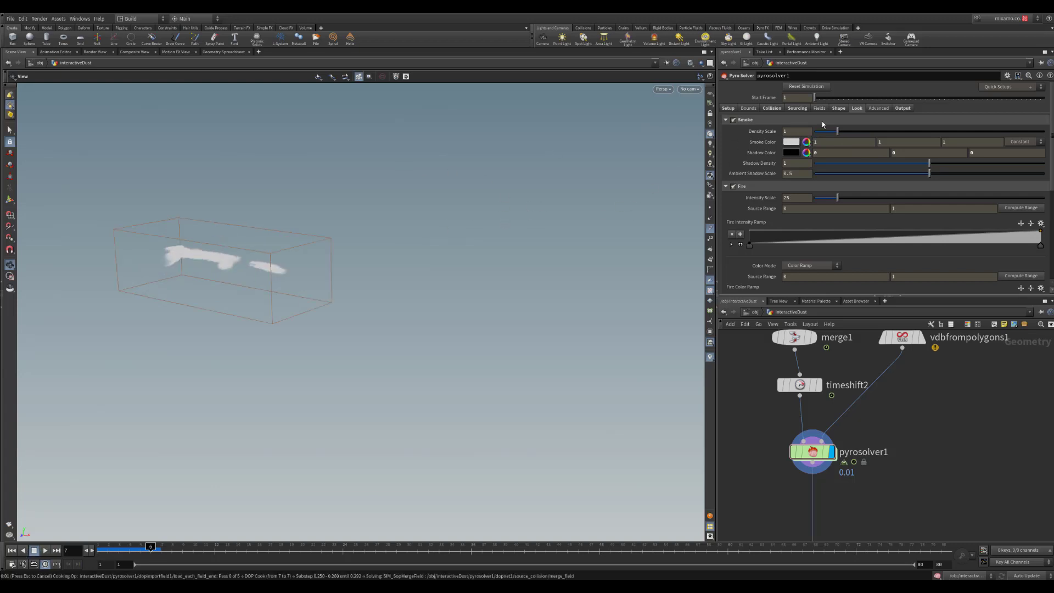
- Set the Pyro Solver's smoke color to a dusty brown with RGB values 0.445, 0.372502, 0.271005
left_click(792, 143)
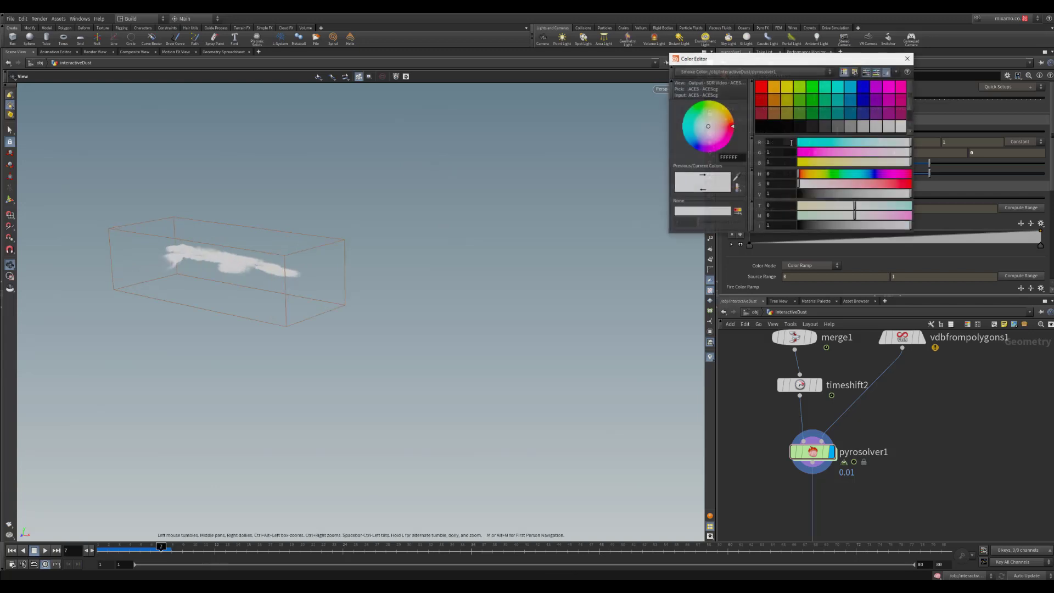
left_click(887, 88)
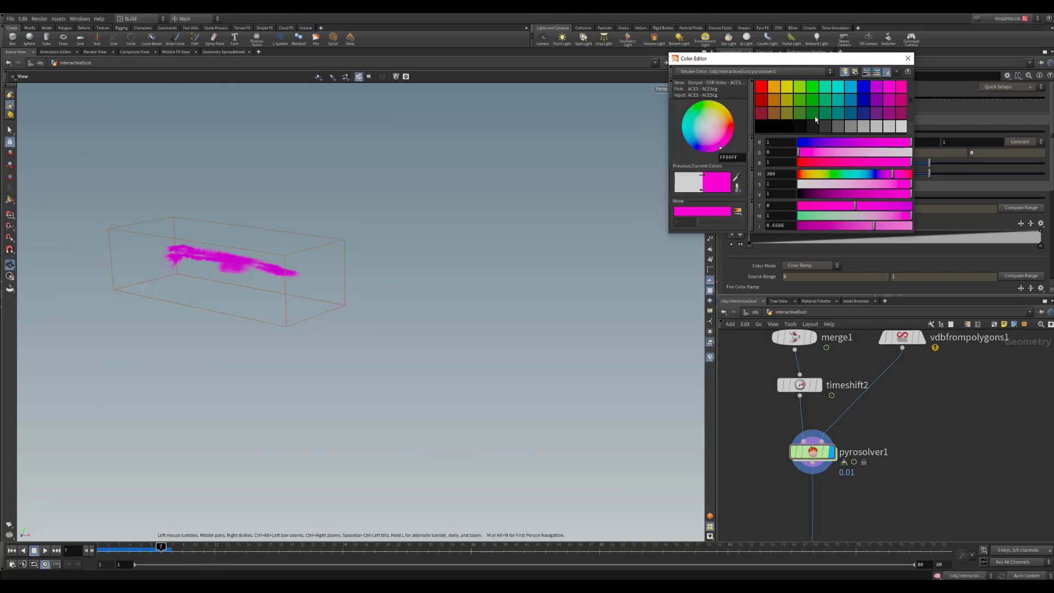
left_click(787, 96)
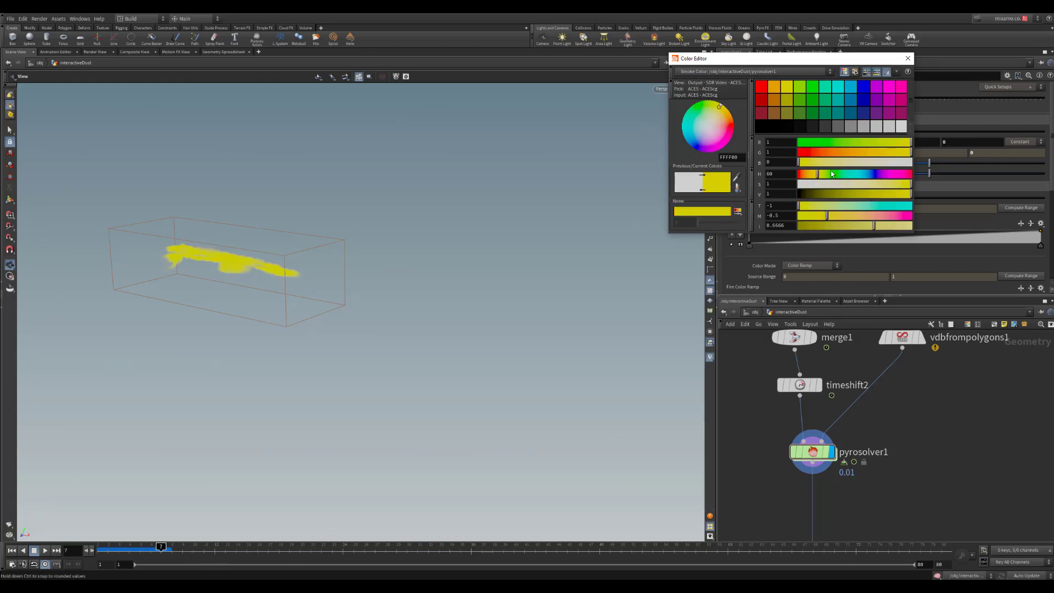
left_click_drag(815, 177, 809, 175)
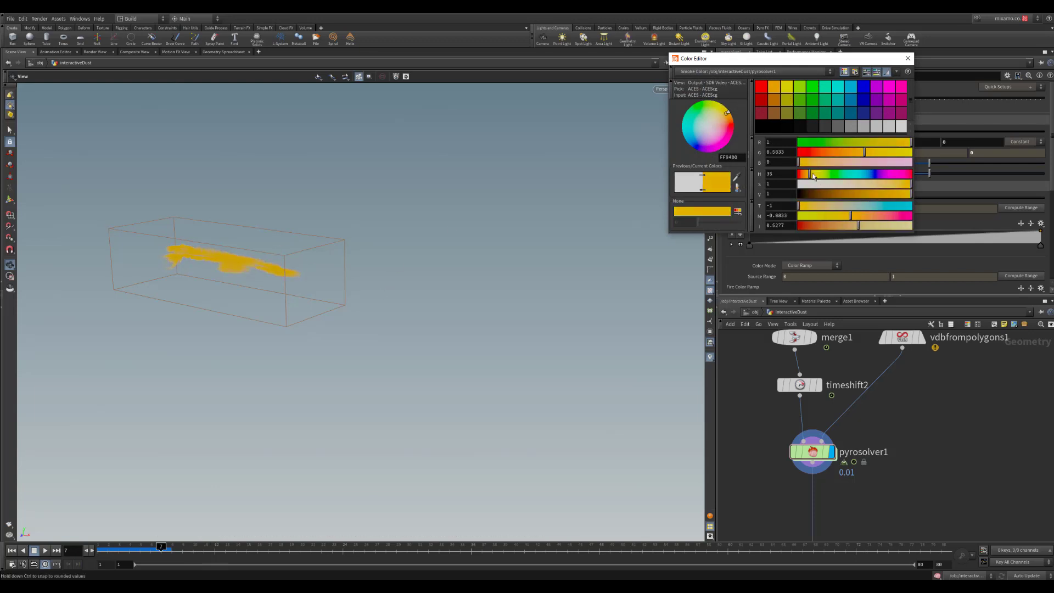
left_click_drag(881, 194, 842, 183)
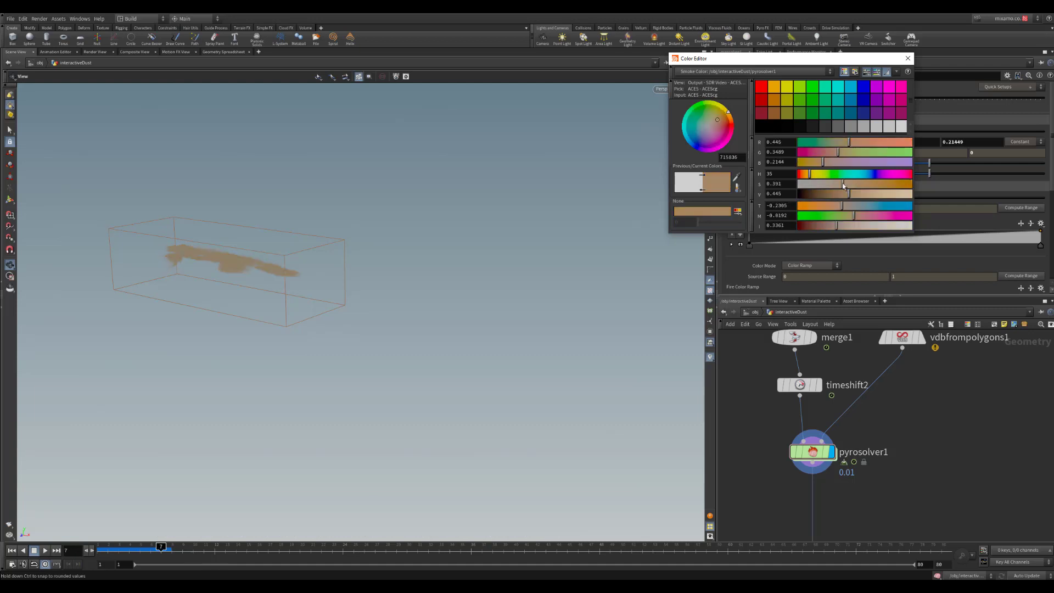
left_click(907, 58)
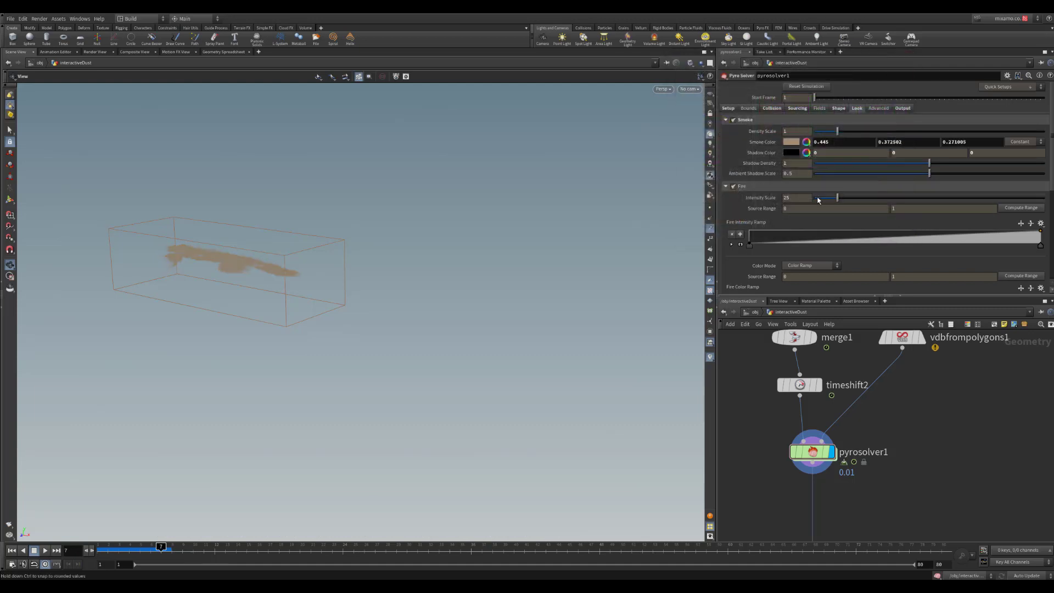
- Set the smoke's shadow color to white (1, 1, 1)
left_click(801, 163)
left_click(901, 126)
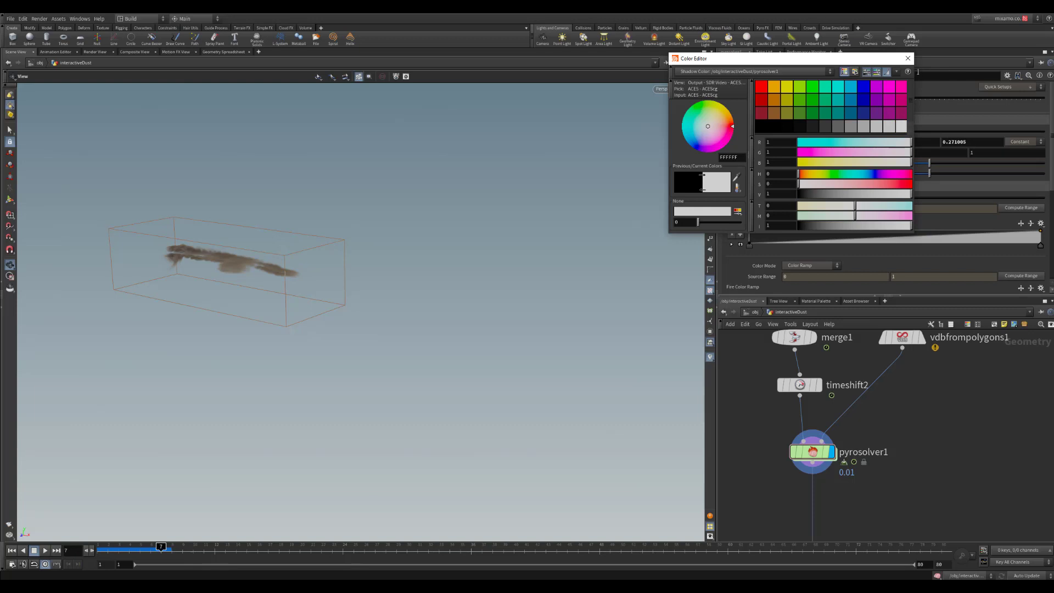
left_click(906, 59)
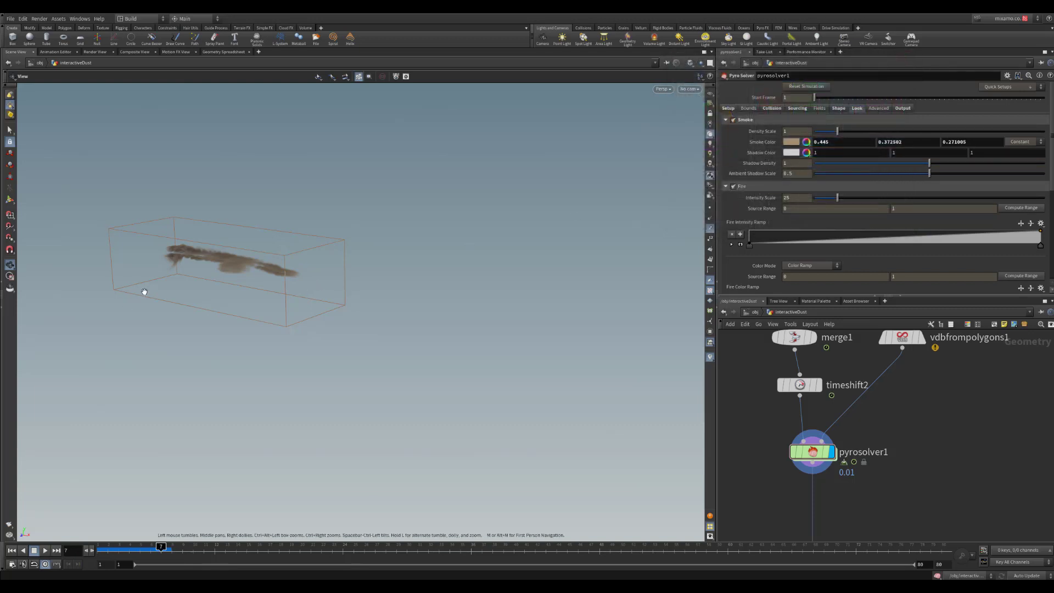
- Examine the recolored dust in the viewport up close and from another angle
right_click_drag(144, 292, 408, 273)
middle_click_drag(407, 273, 306, 338)
right_click_drag(306, 339, 263, 327)
left_click_drag(263, 327, 291, 330)
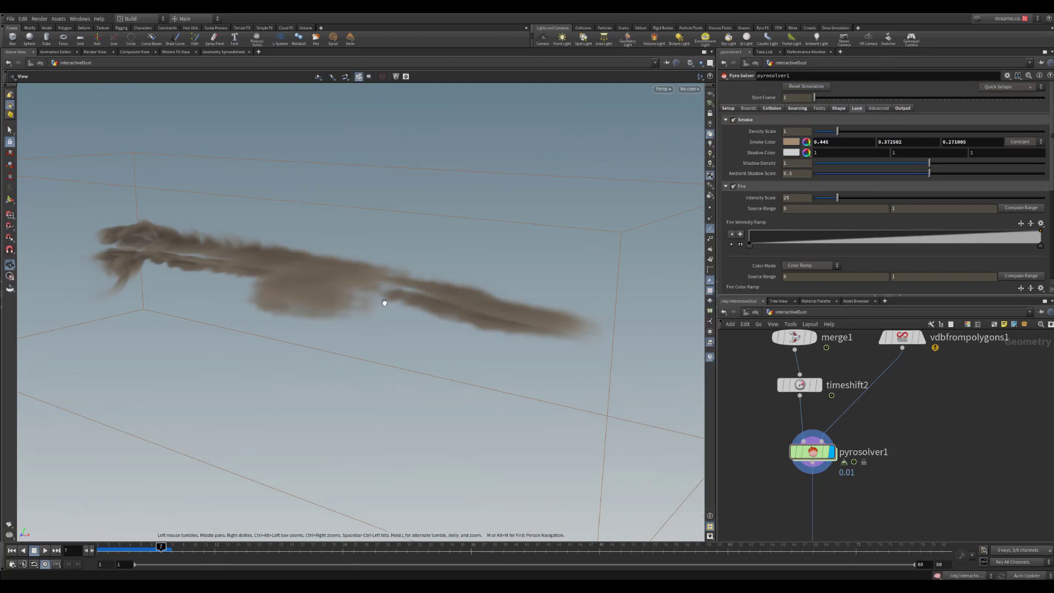
key("space+f")
left_click_drag(415, 357, 357, 298)
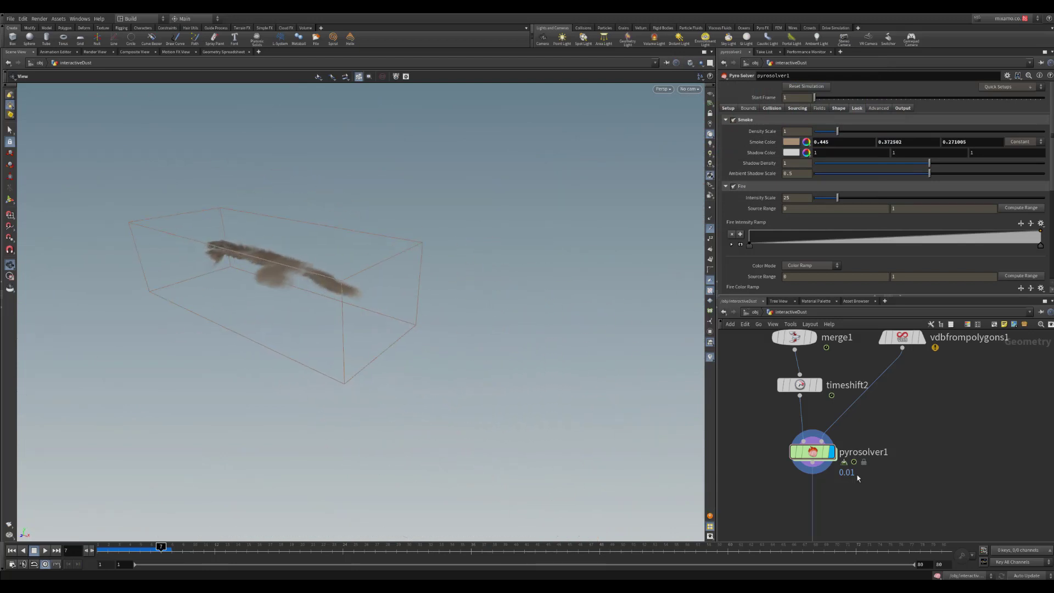
- Review the density, temperature, vel, Cd and flame fields listed for export in the Pyro Solver's output settings
middle_click_drag(909, 535, 891, 391)
scroll(891, 390, "up", 1)
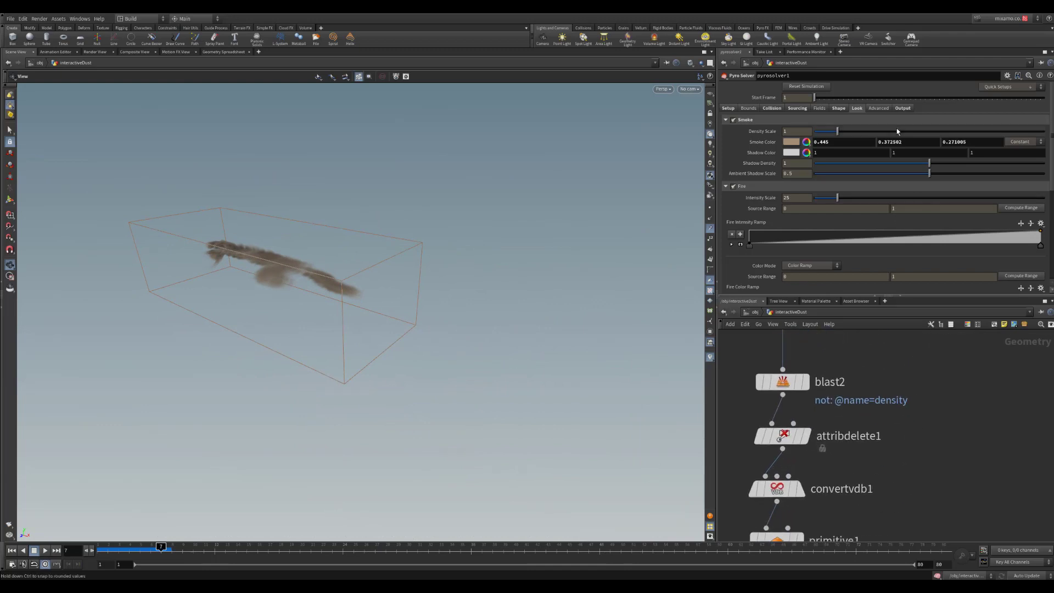
left_click(903, 108)
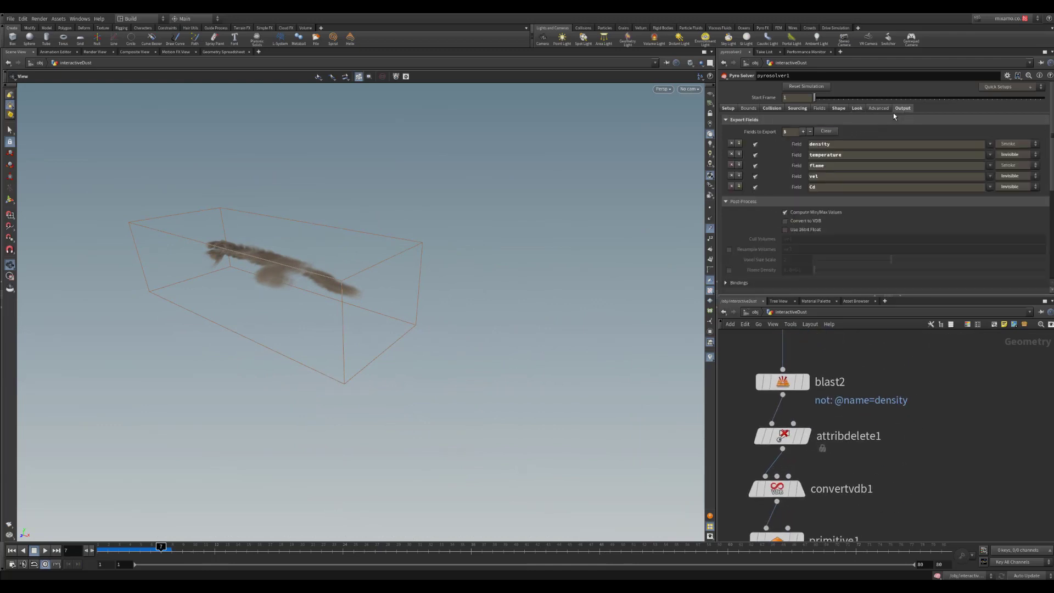
double_click(872, 144)
double_click(855, 155)
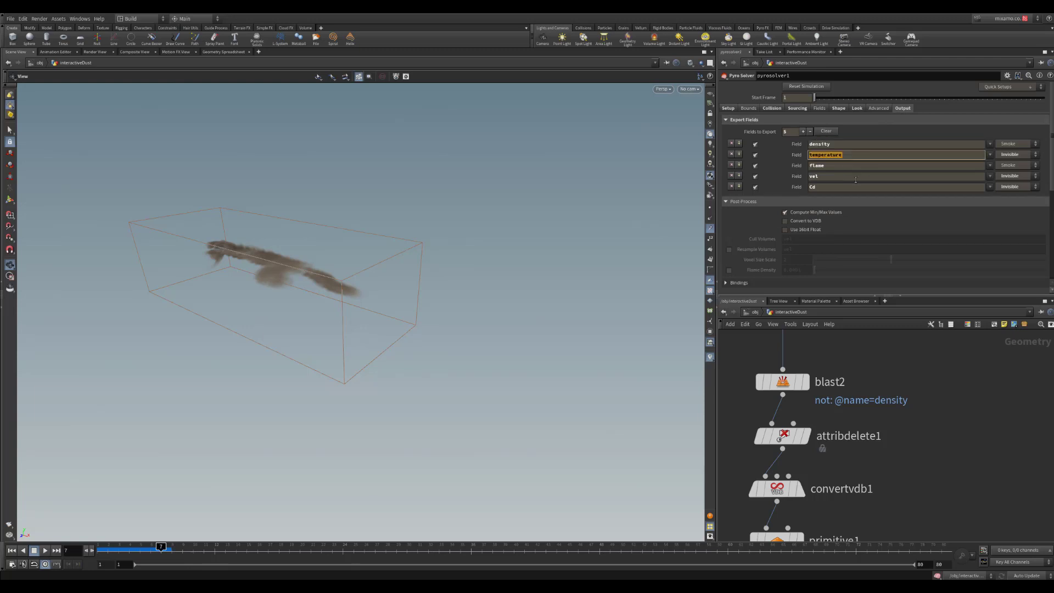
left_click(842, 176)
double_click(842, 177)
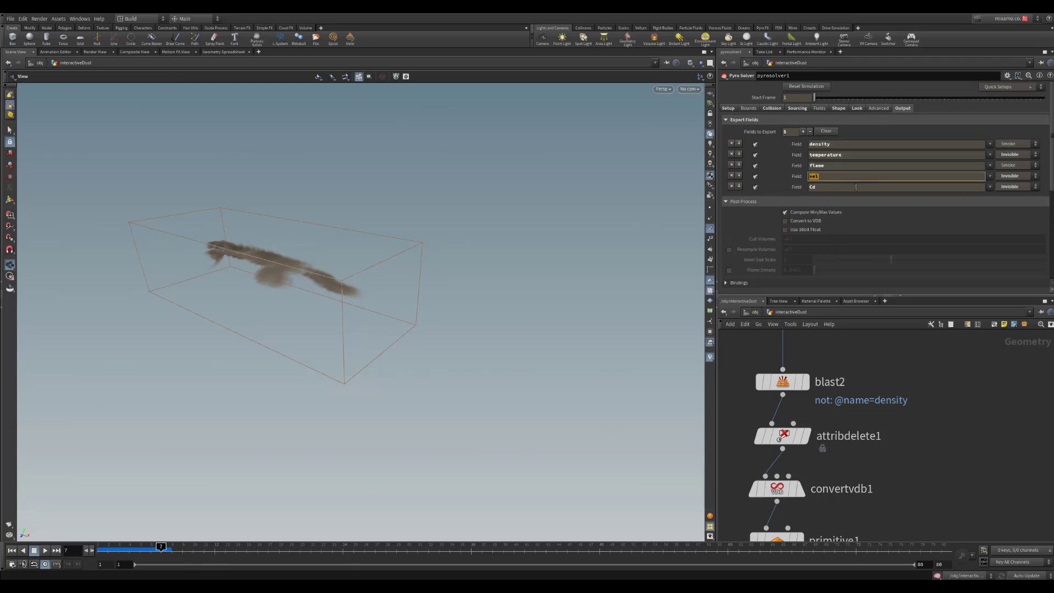
left_click(823, 177)
left_click(840, 190)
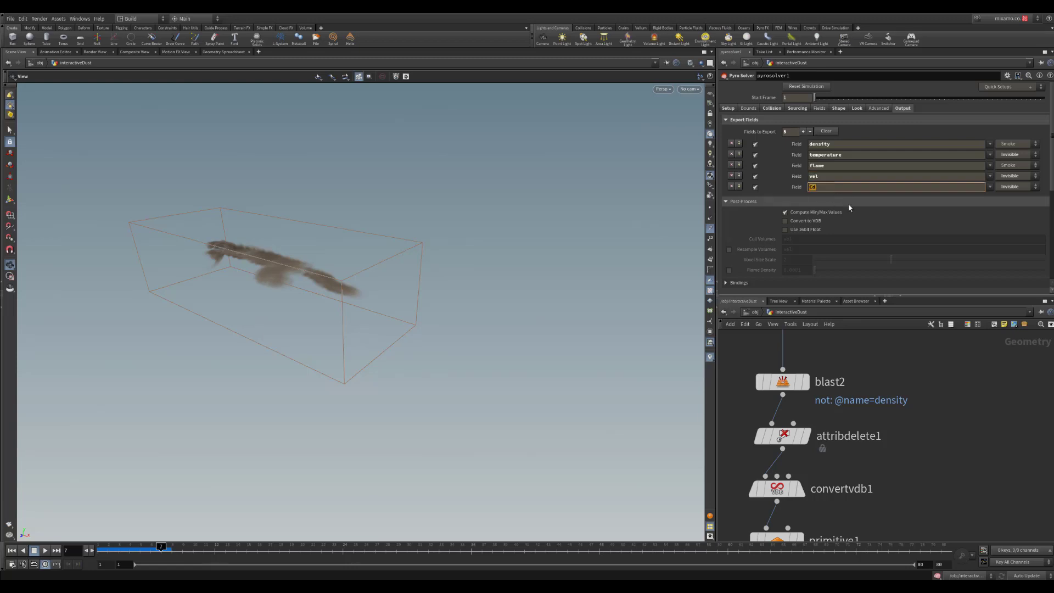
key("Return")
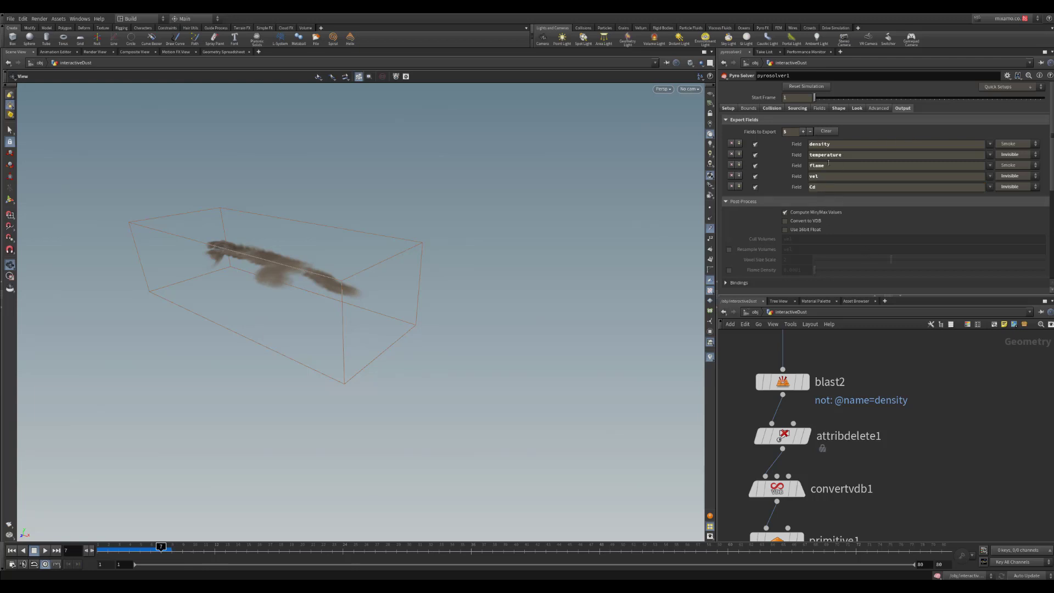
left_click(833, 168)
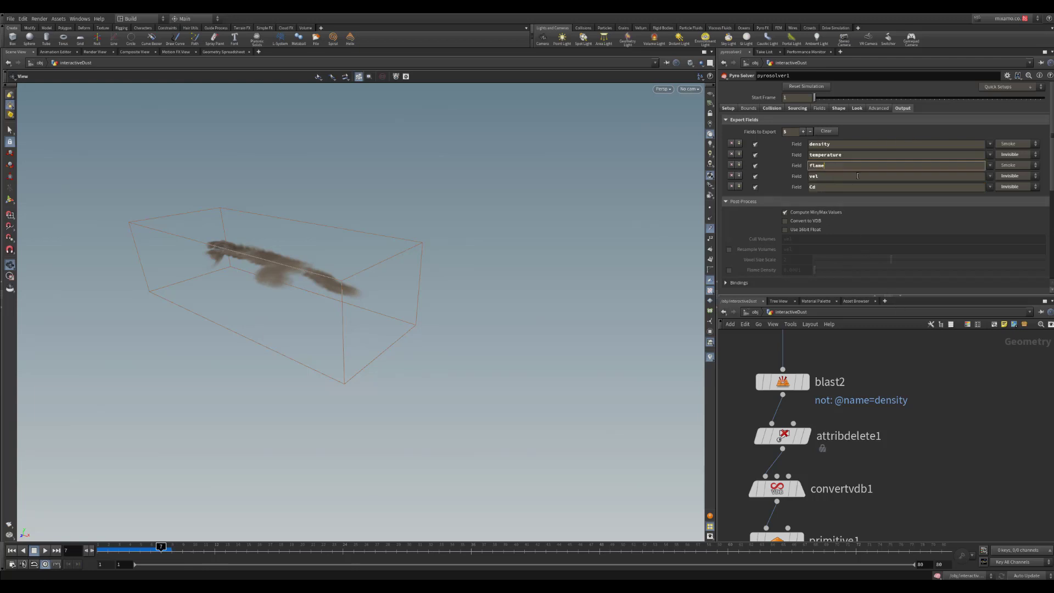
key("Return")
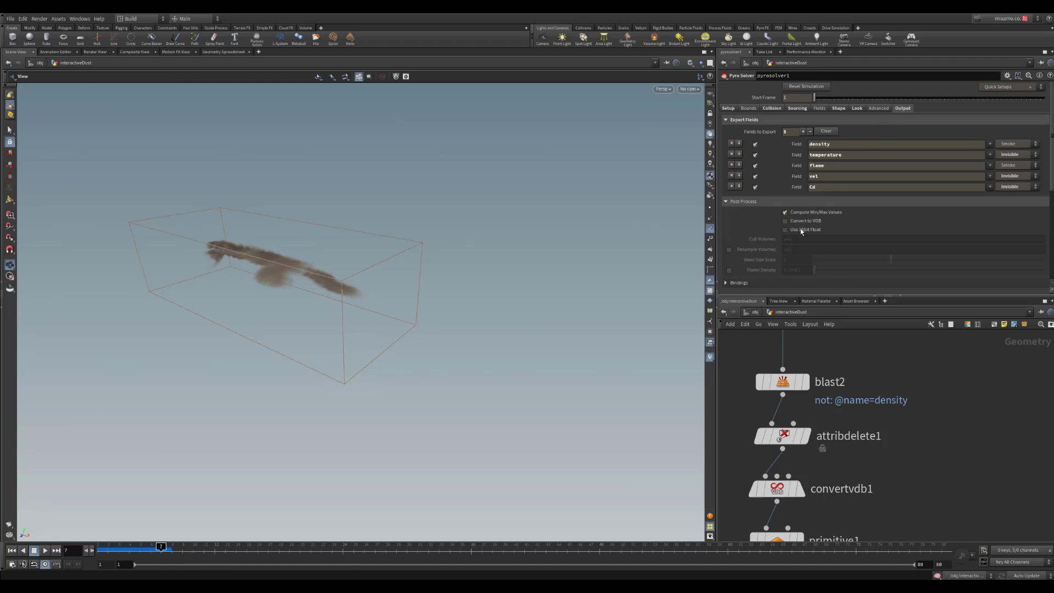
- Exclude the temperature, flame, vel and Cd fields from the Pyro Solver's export so only density is output
mouse_move(913, 467)
middle_mouse_down()
mouse_move(922, 454)
mouse_move(896, 470)
mouse_move(897, 461)
middle_mouse_up()
scroll(922, 454, "down", 3)
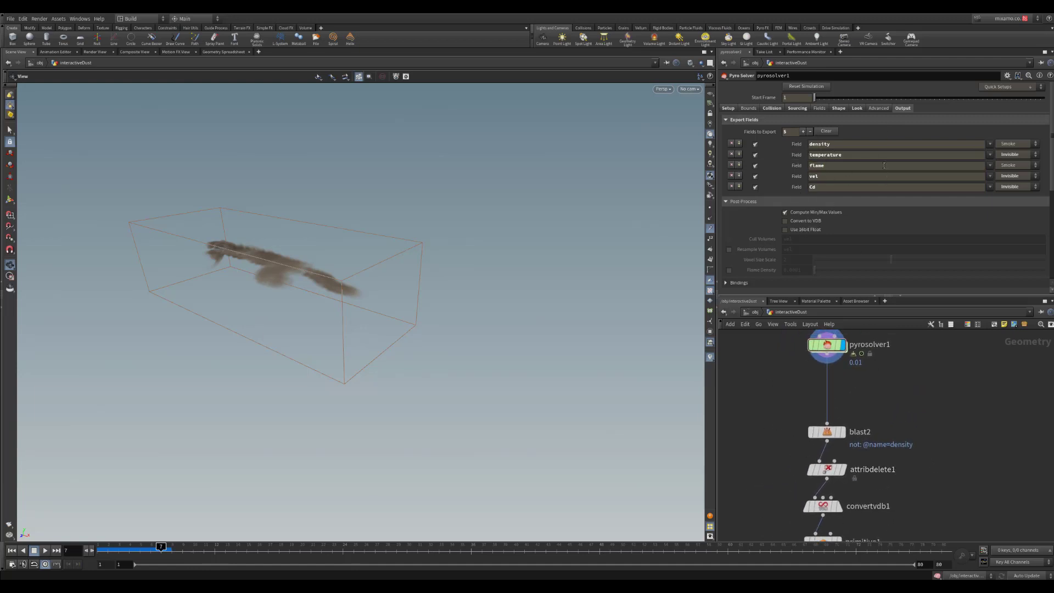
left_click(755, 155)
left_click(754, 165)
left_click(754, 177)
left_click(756, 187)
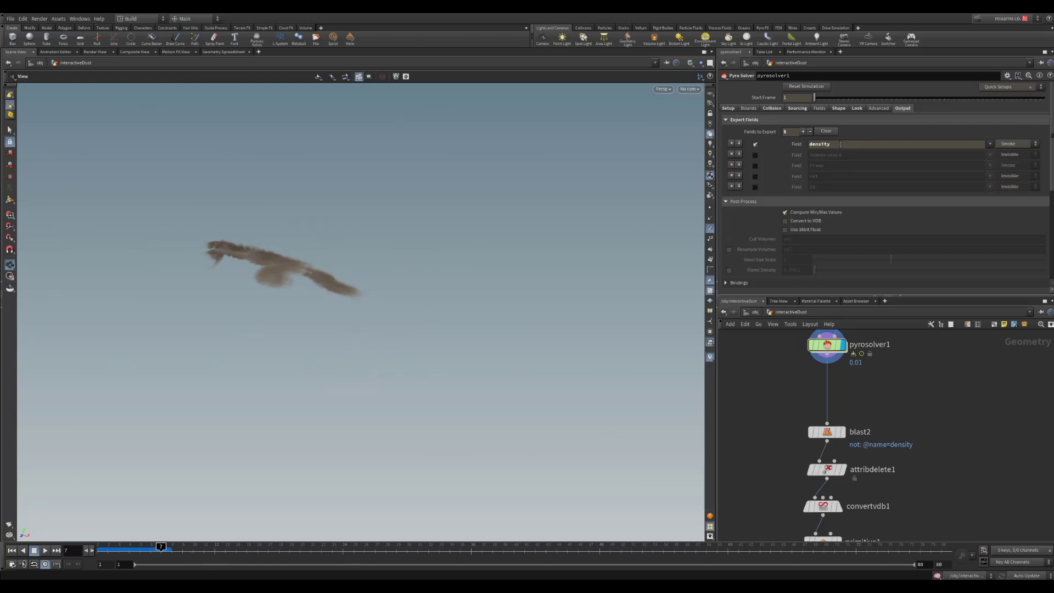
- Try exporting the vel field together with density, and exclude it again
left_click(755, 176)
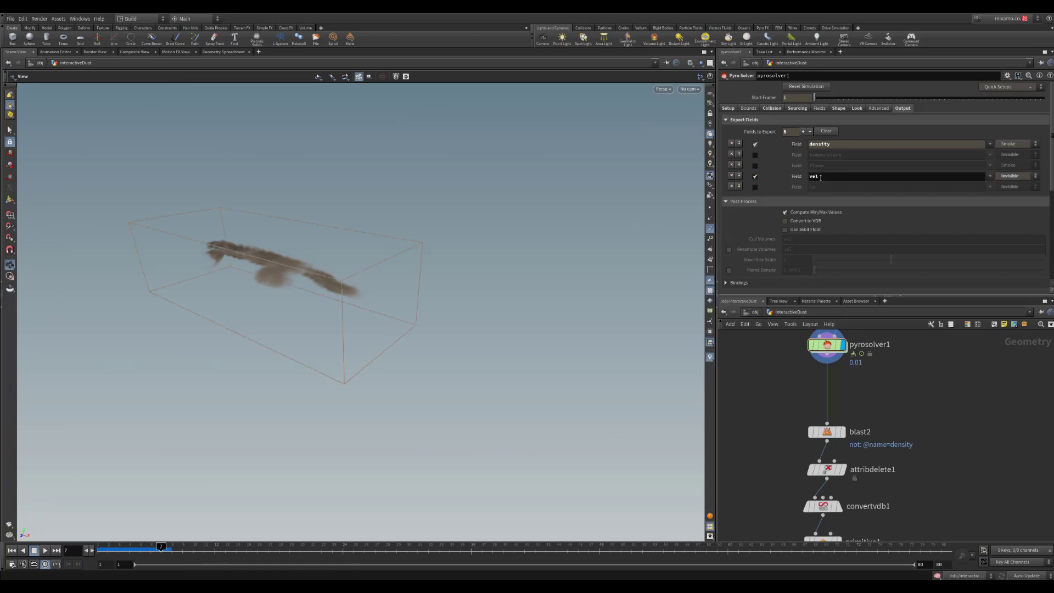
scroll(936, 451, "down", 5)
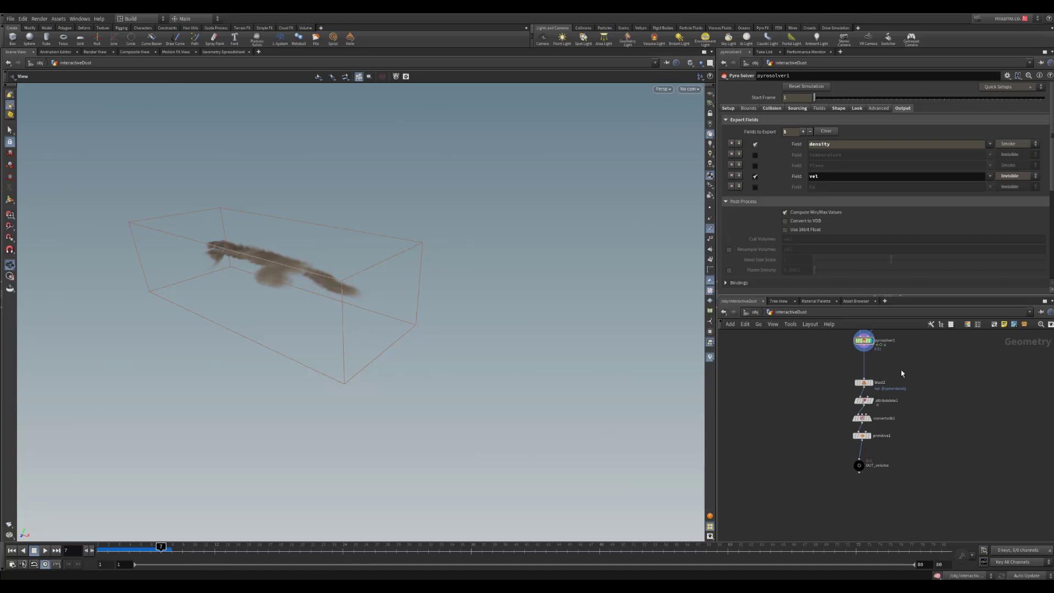
middle_click_drag(901, 370, 872, 387)
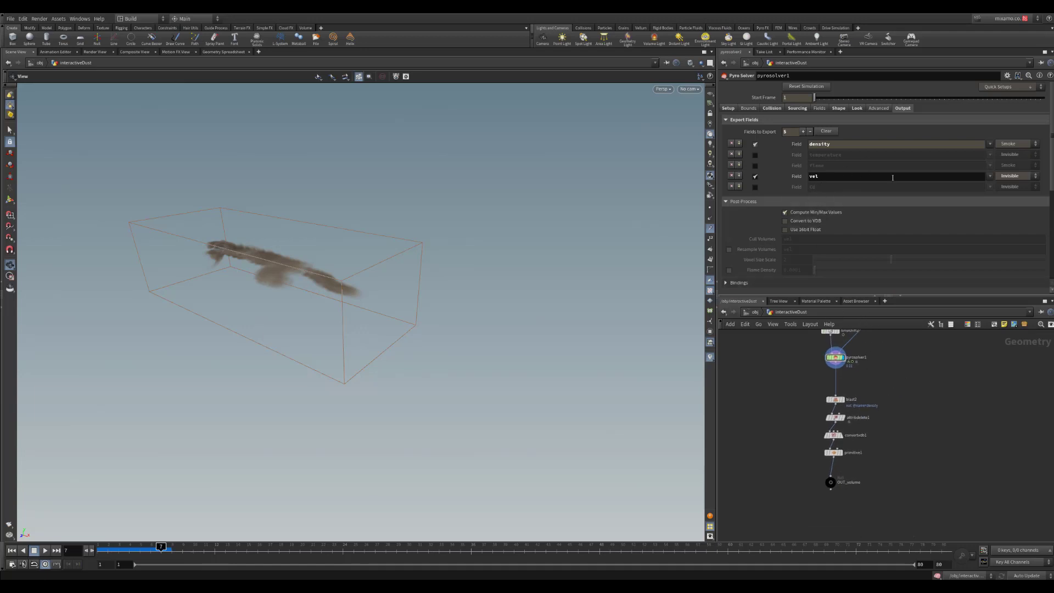
left_click(755, 176)
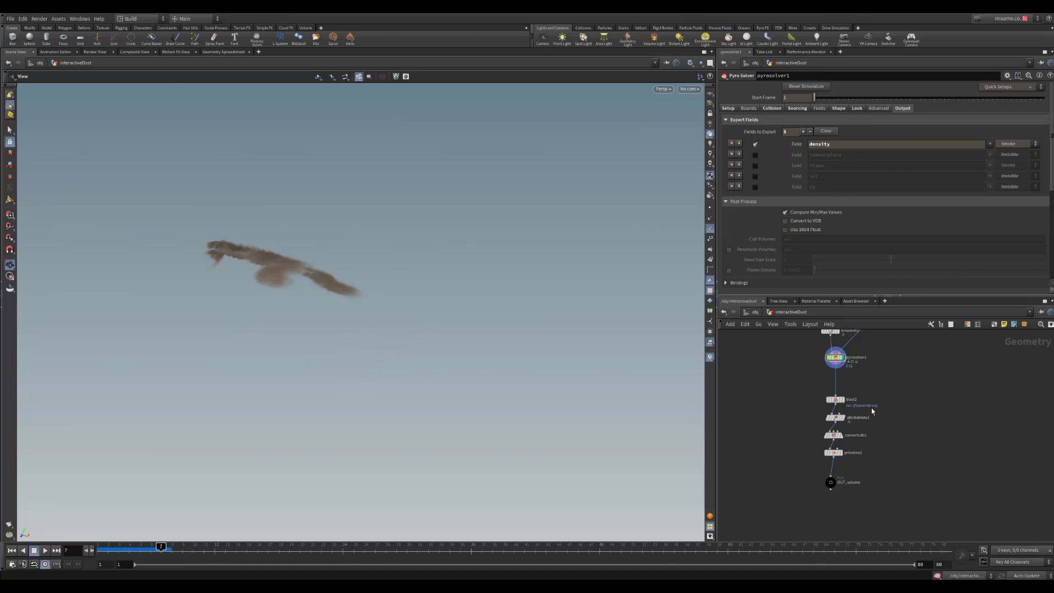
- Inspect the blast2 node's group and Delete Non Selected settings, and return to the Pyro Solver's export fields
scroll(871, 407, "up", 3)
left_click(809, 402)
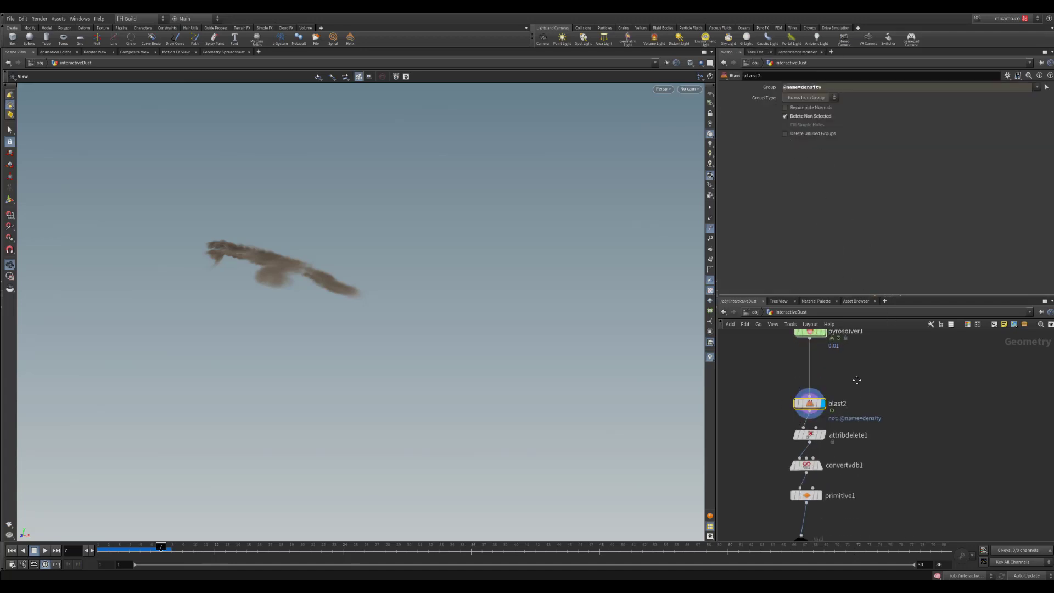
middle_click_drag(878, 384, 882, 420)
left_click(818, 367)
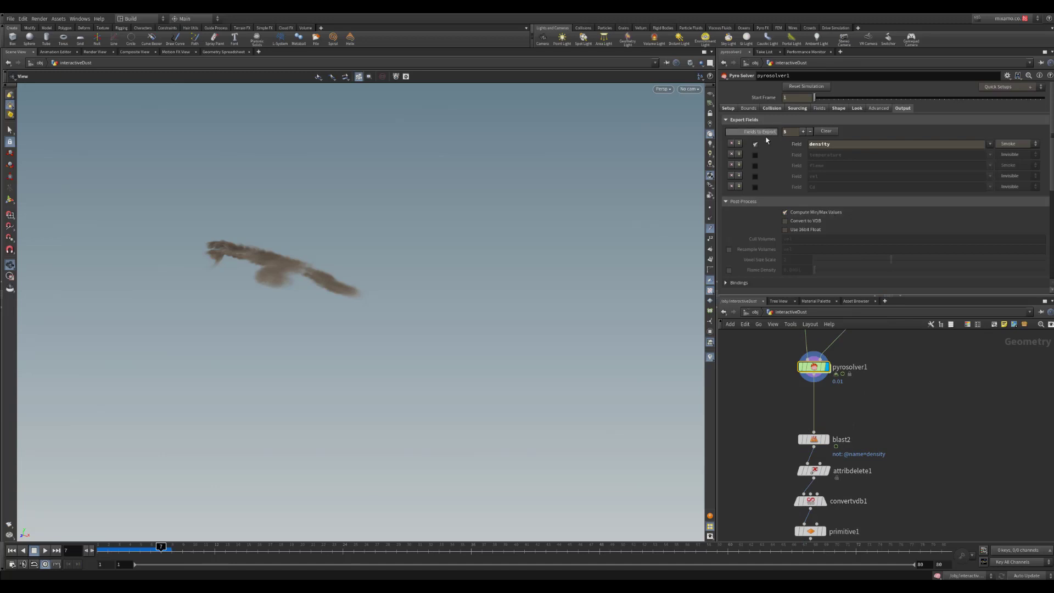
- Re-enable the temperature, flame, vel and Cd fields in the Pyro Solver's export list
left_click(755, 154)
left_click(755, 165)
left_click(755, 176)
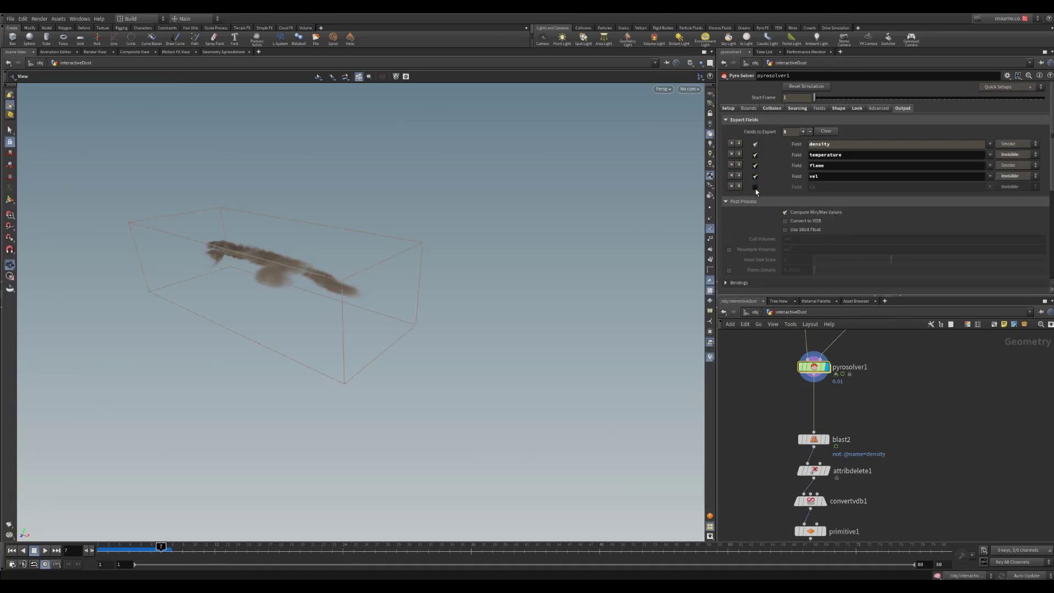
left_click(755, 187)
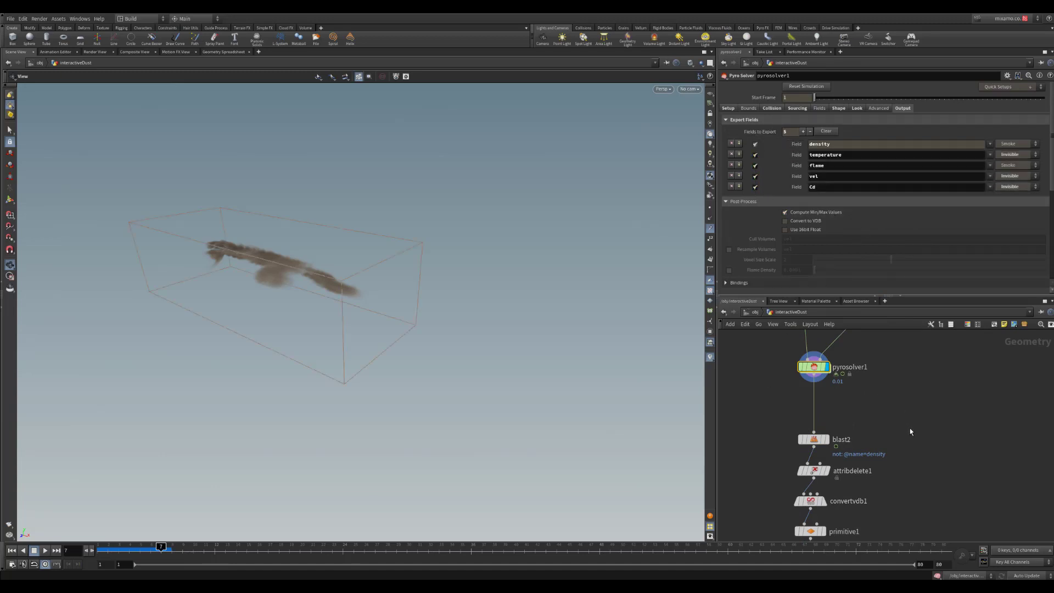
- Examine the pyrosolver1 node's information to see which volumes it outputs
middle_click_drag(910, 431, 901, 411)
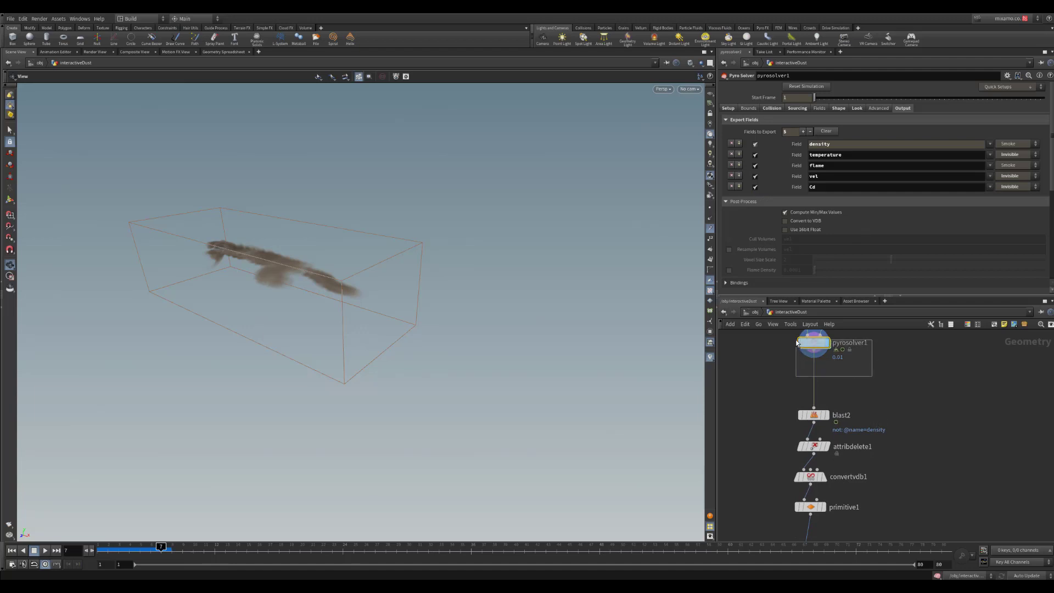
middle_click(816, 343)
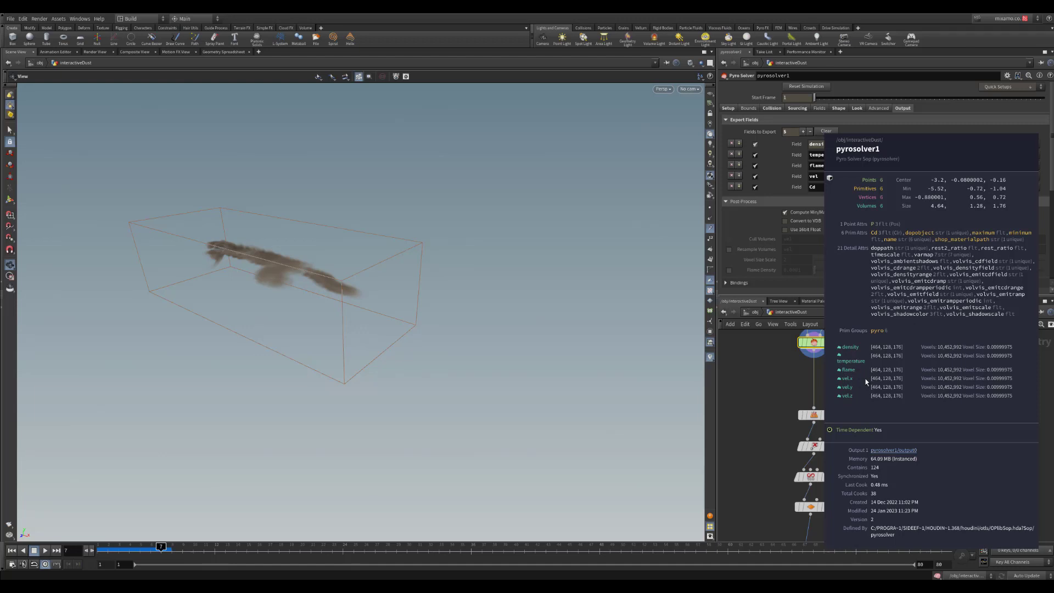
- Move the blast2 node closer to pyrosolver1 and display its result in the viewport
middle_click_drag(833, 409, 828, 421)
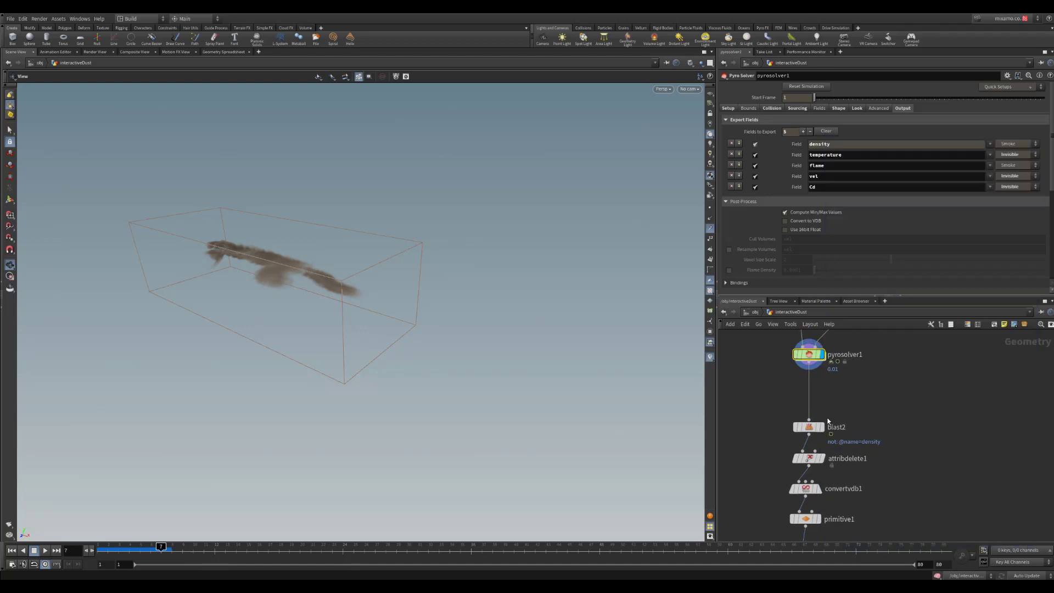
left_click_drag(810, 427, 807, 409)
left_click(817, 408)
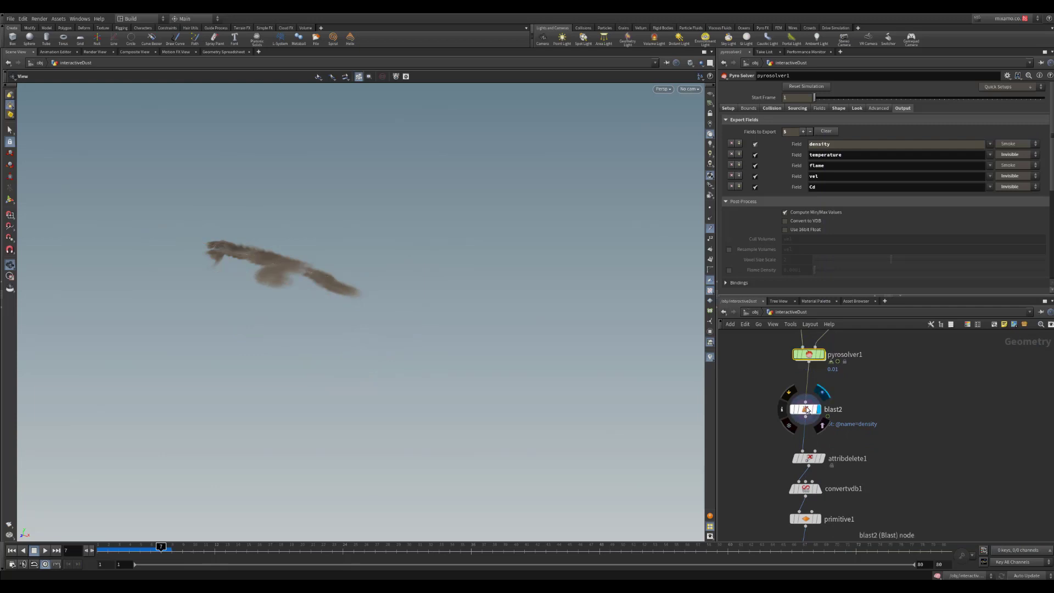
- Select the chain of nodes from blast2 down to OUT_volume to review how the density volume is processed
left_click(807, 408)
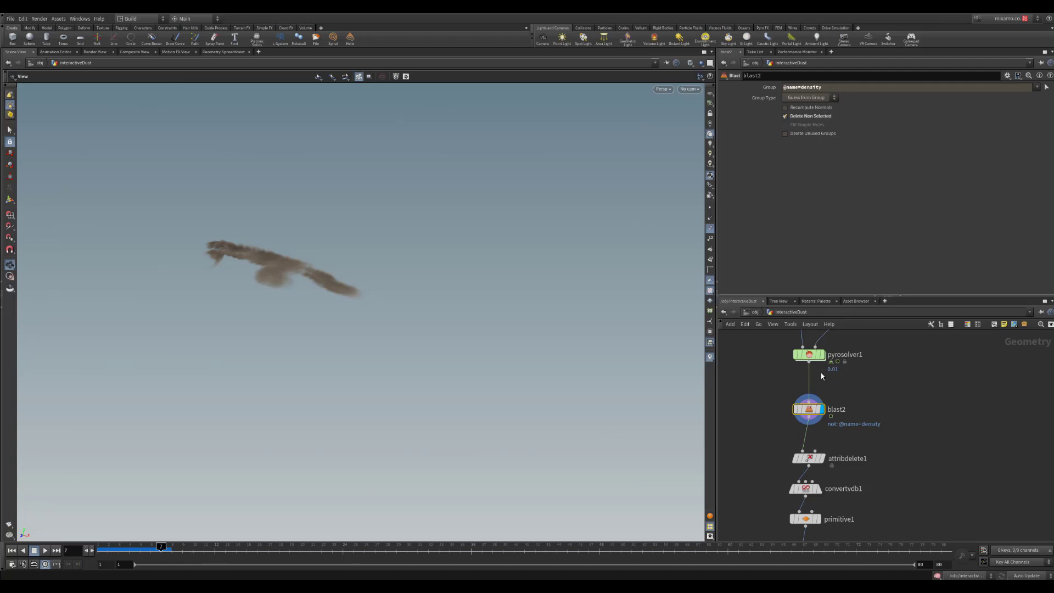
mouse_move(838, 449)
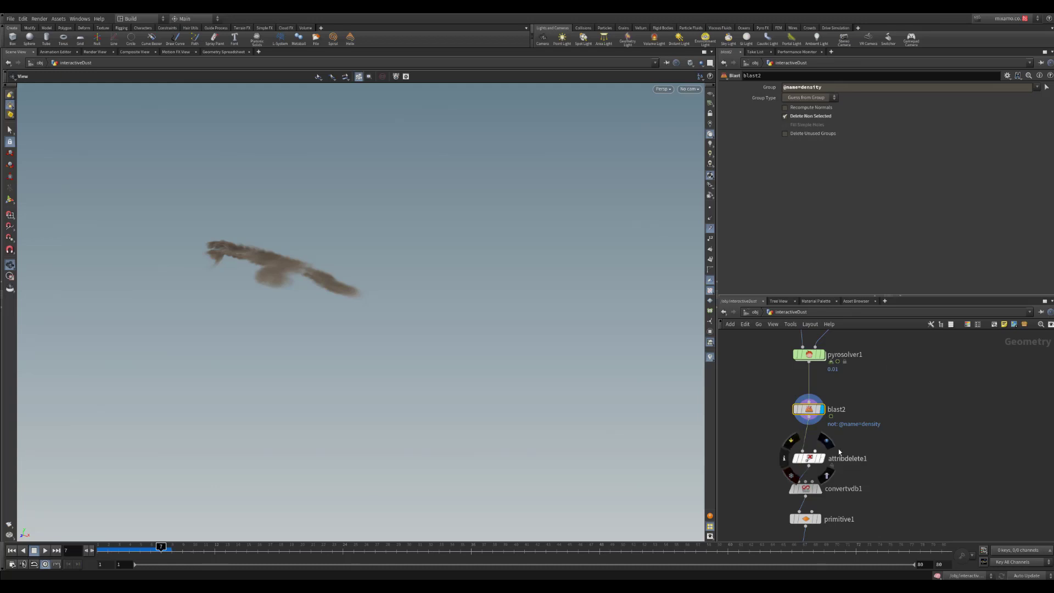
scroll(838, 449, "down", 5)
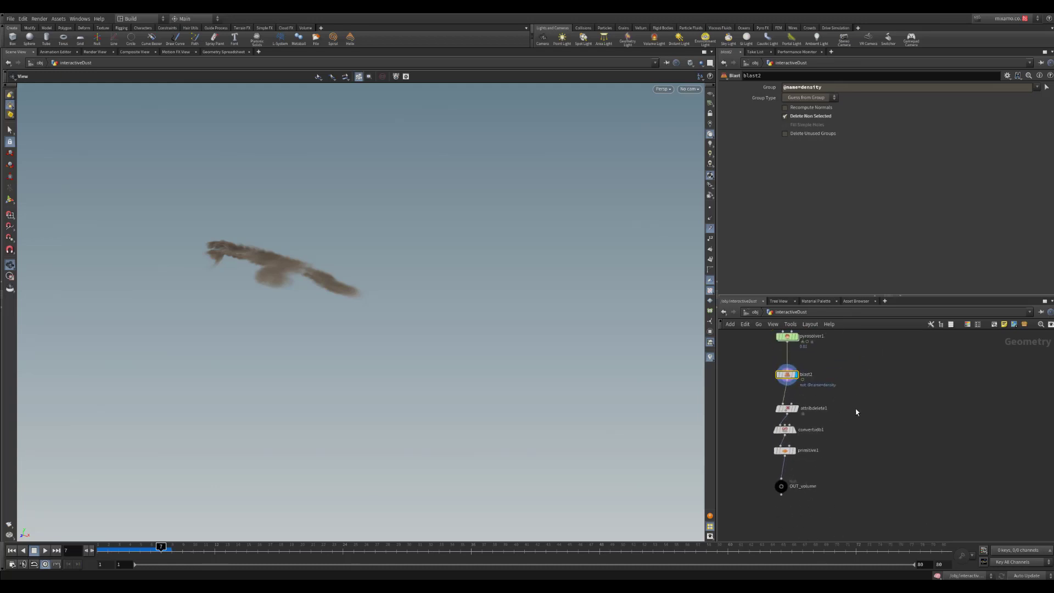
left_click_drag(852, 357, 778, 494)
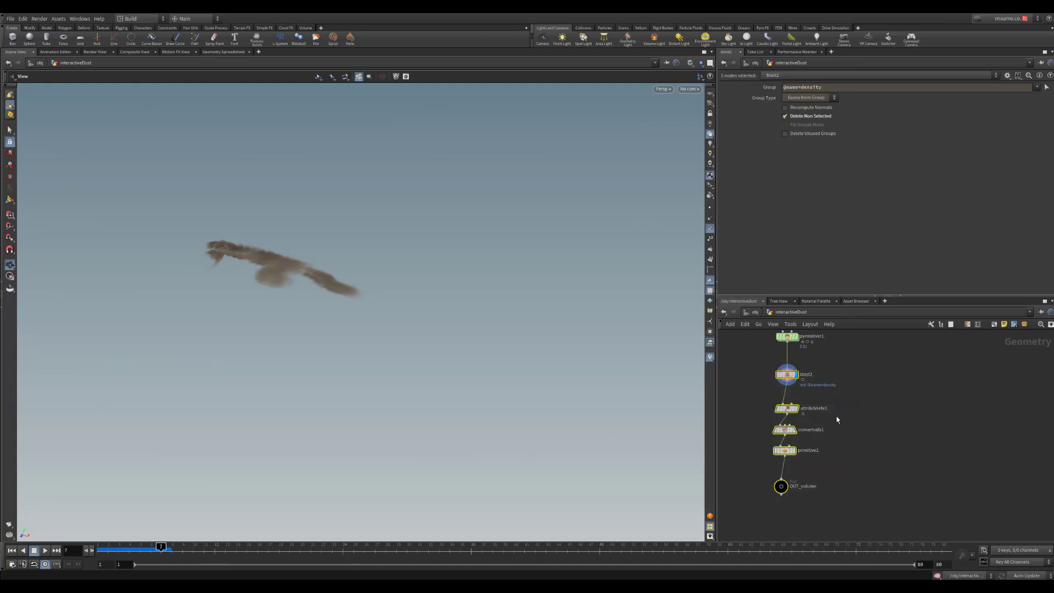
scroll(836, 419, "up", 4)
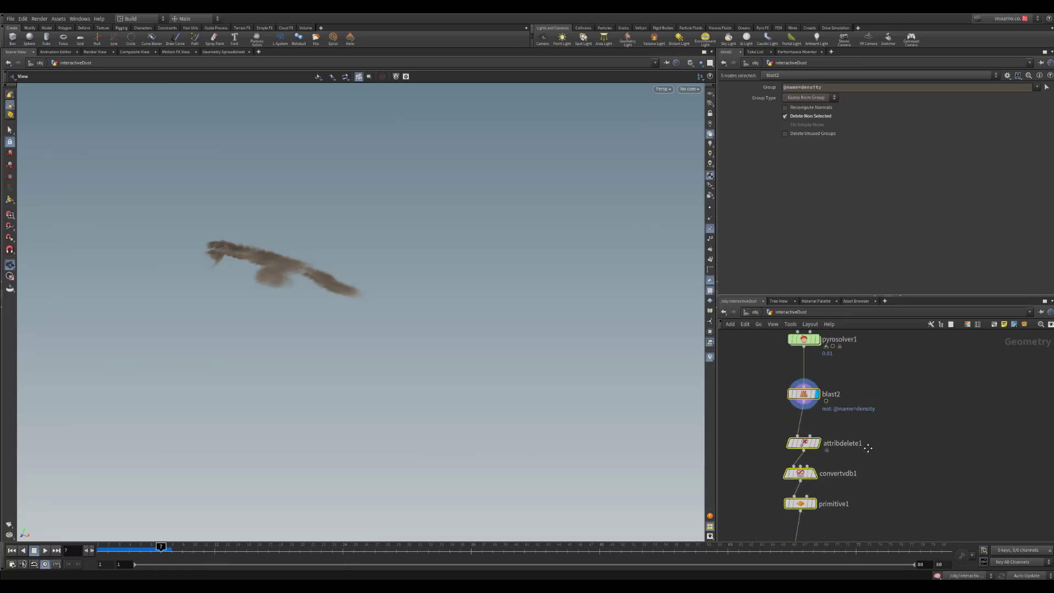
- Check the available group choices on blast2 and examine its node information for the volumes it keeps
left_click(802, 406)
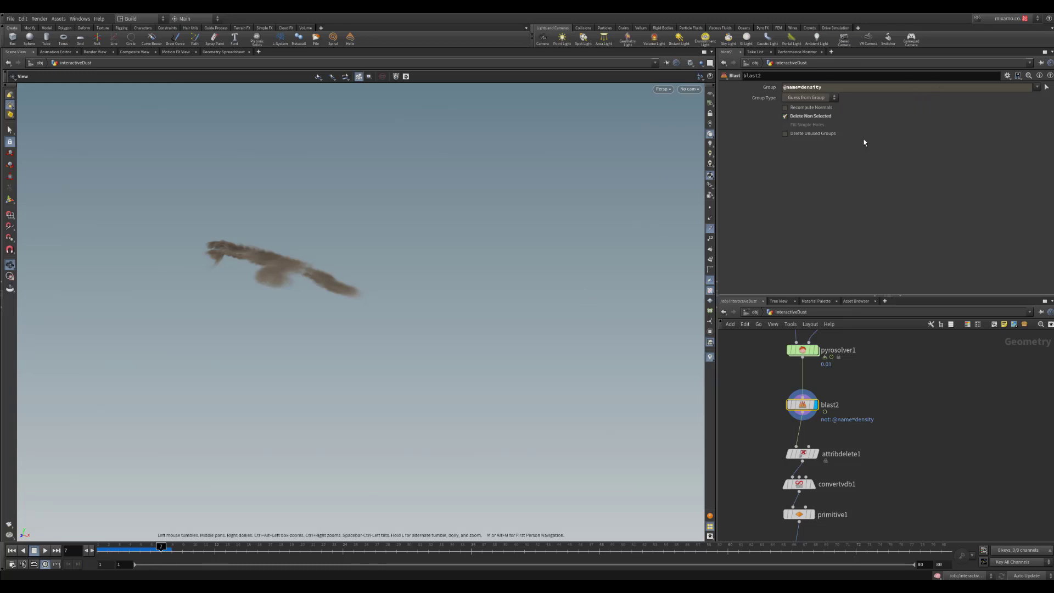
left_click(1036, 87)
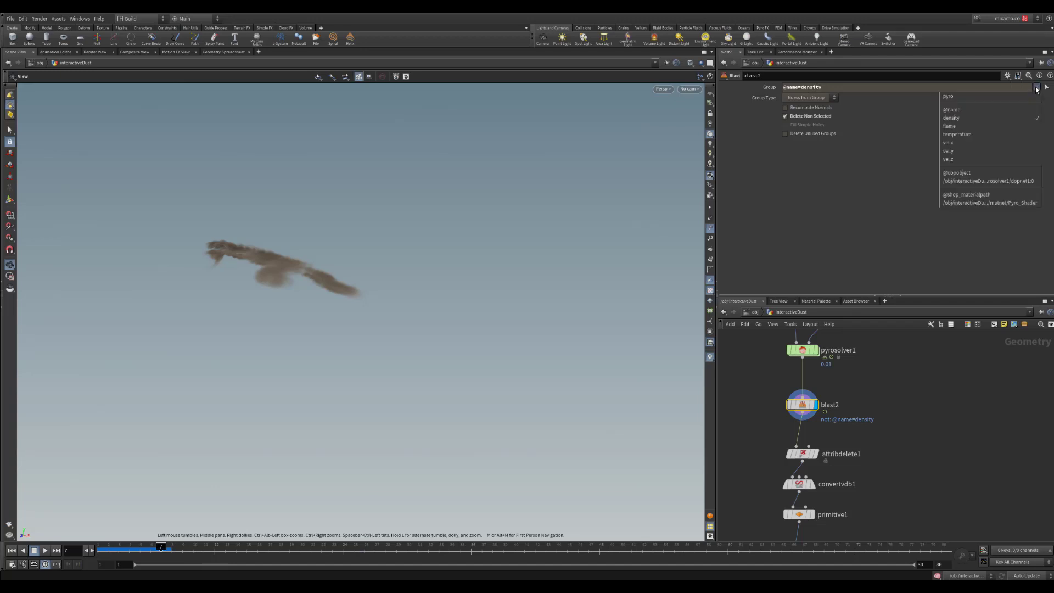
left_click(881, 195)
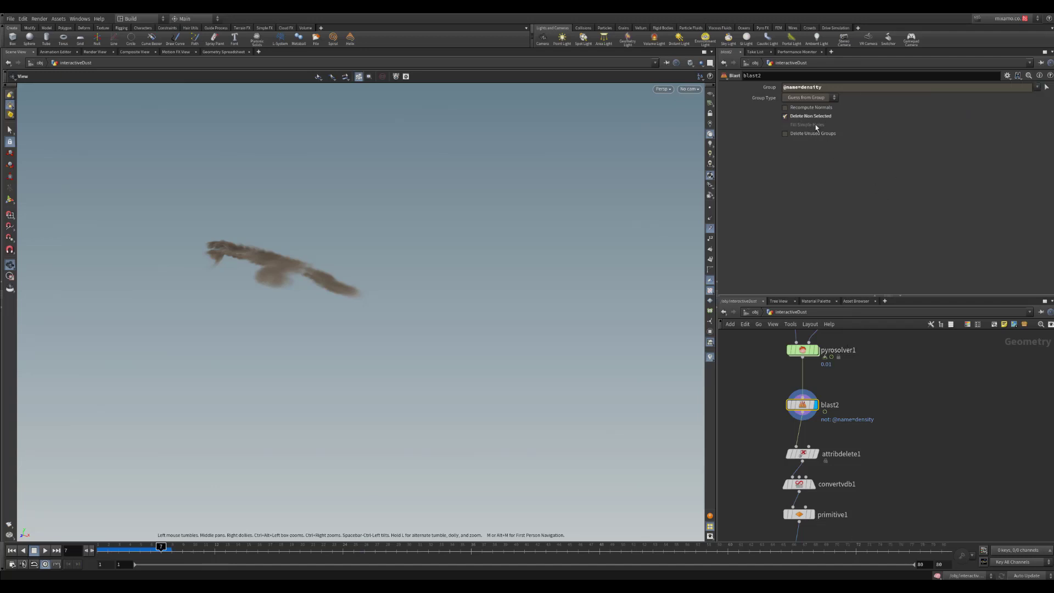
middle_click(804, 408)
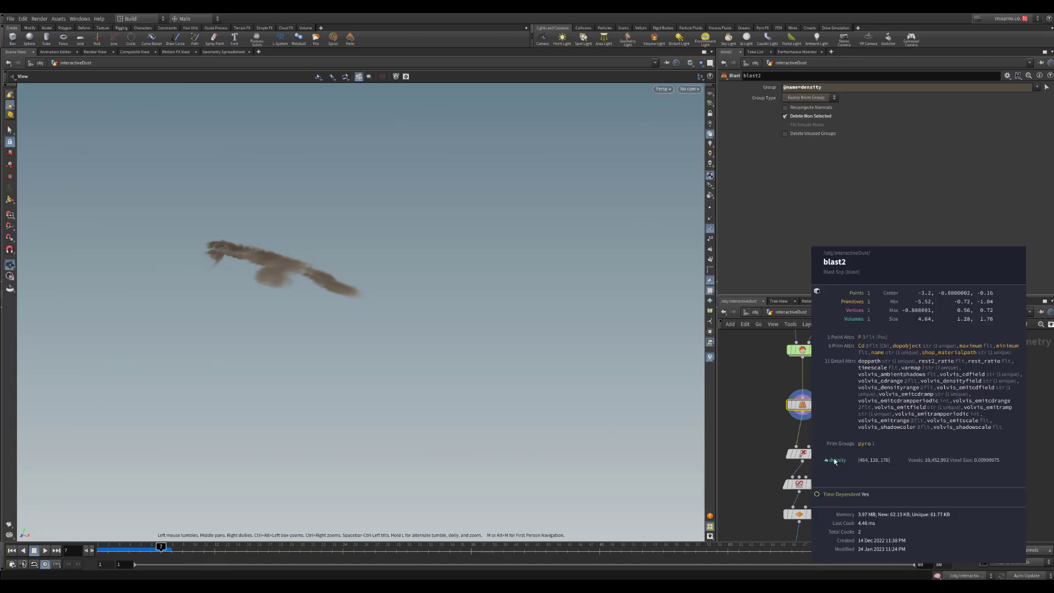
middle_click_drag(853, 438, 833, 378)
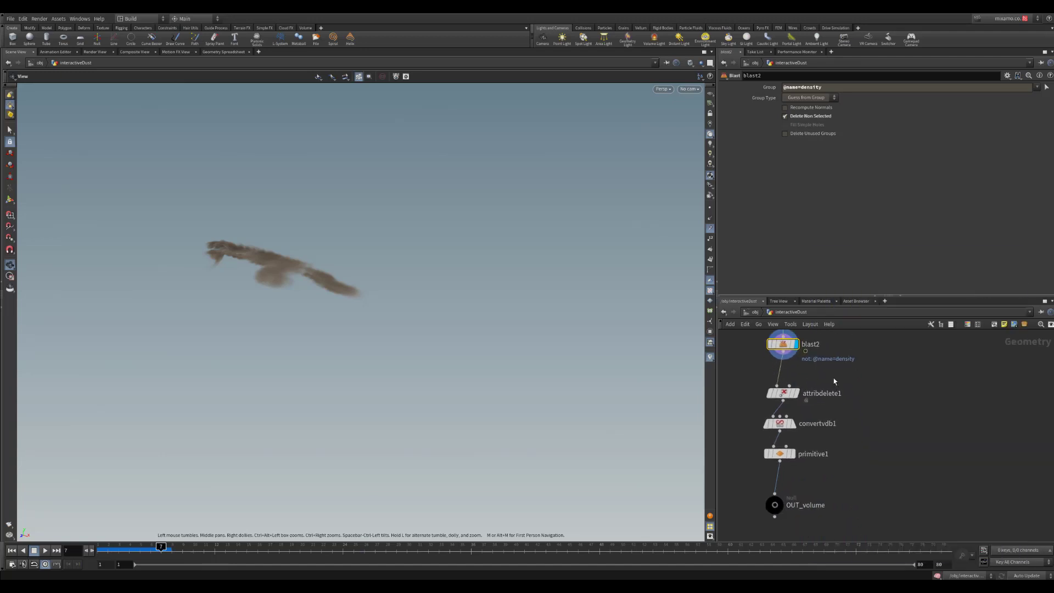
- Try to display the attribdelete1 node's result and interrupt its cooking
left_click(782, 393)
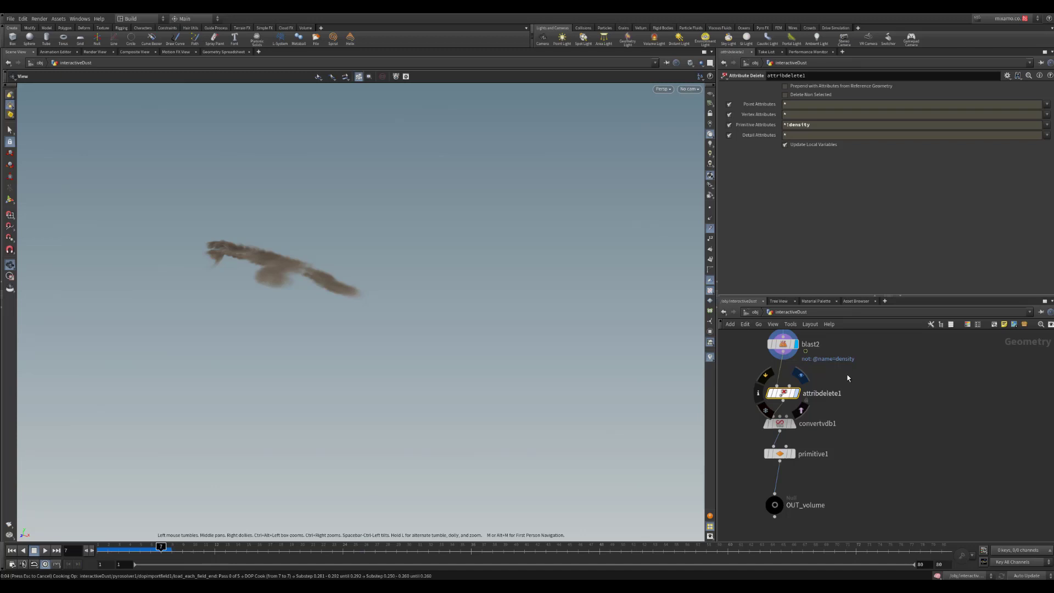
key("Escape")
middle_click_drag(847, 335, 858, 407)
middle_click_drag(854, 358, 837, 393)
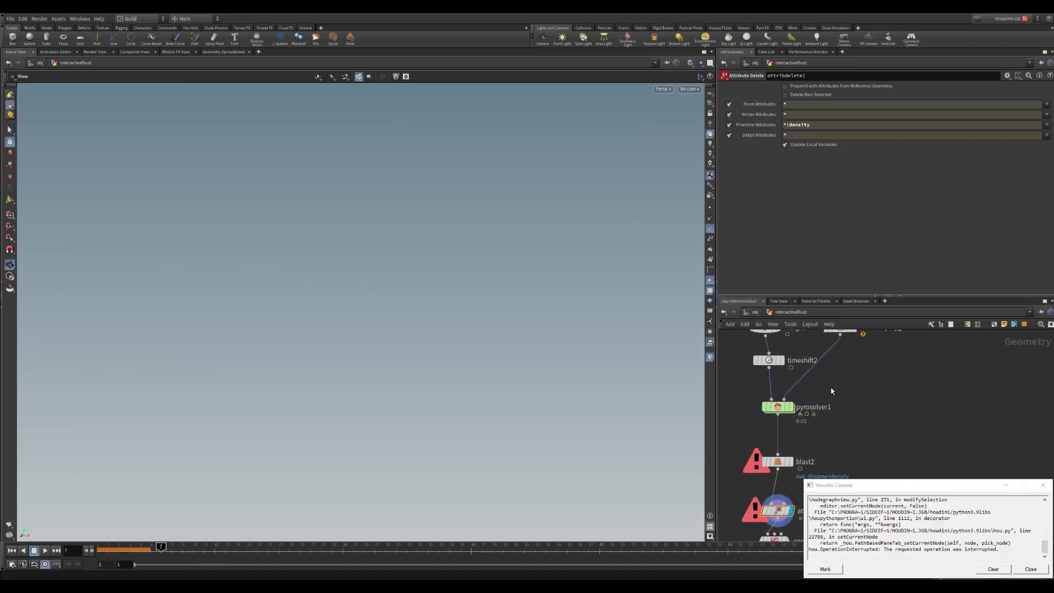
- Review the Look settings of pyrosolver1 and close the Houdini Console window
left_click(777, 407)
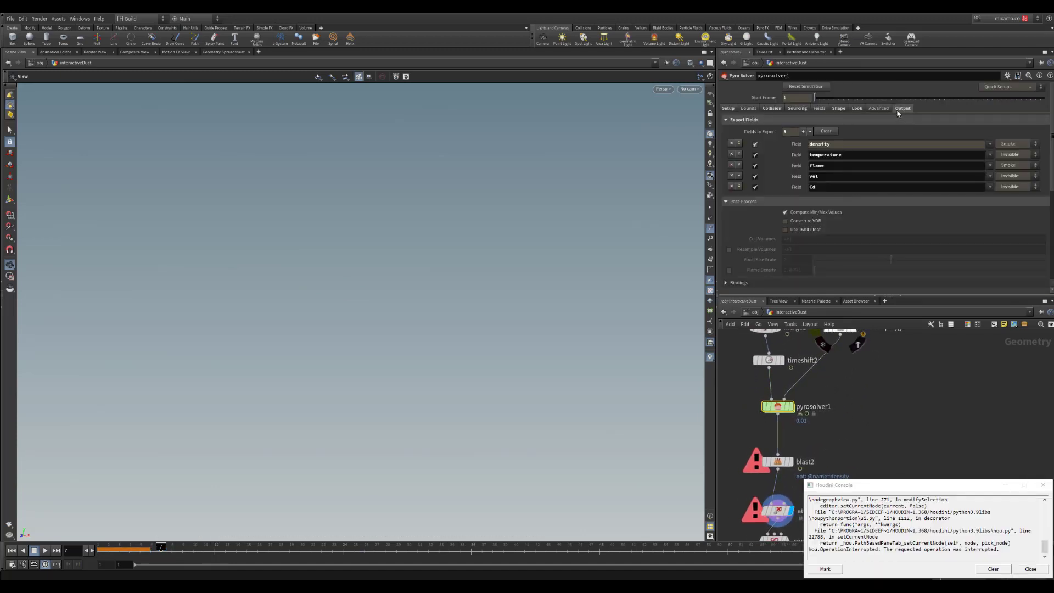
left_click(856, 108)
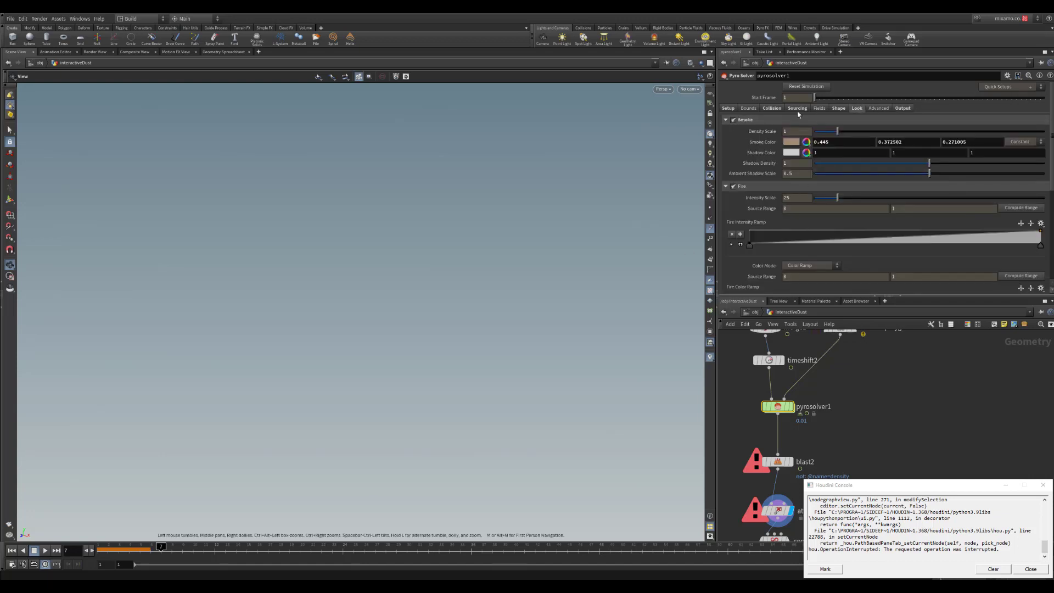
left_click_drag(1035, 485, 1039, 485)
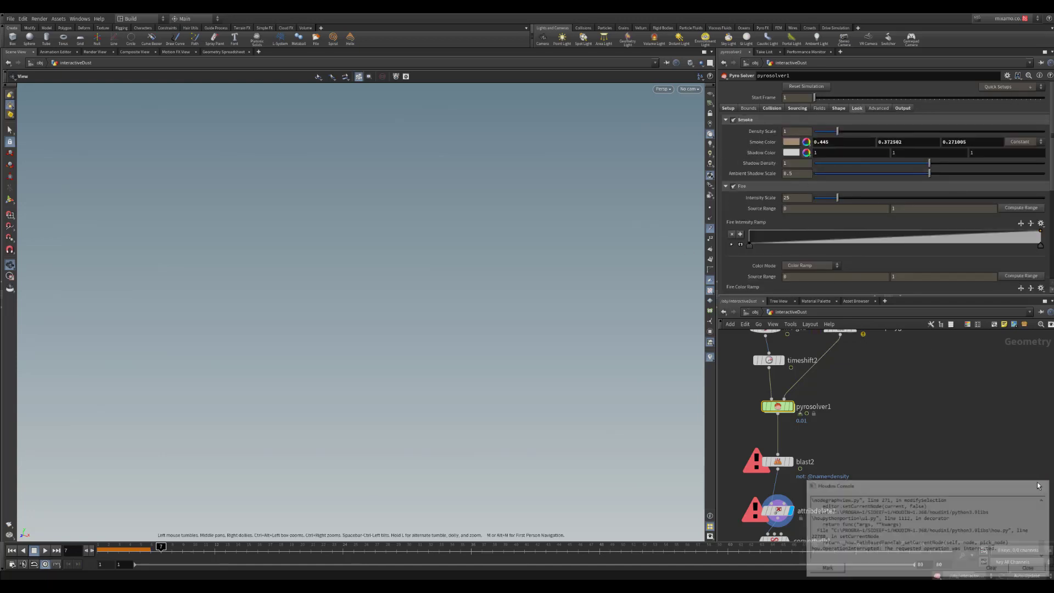
left_click(1038, 485)
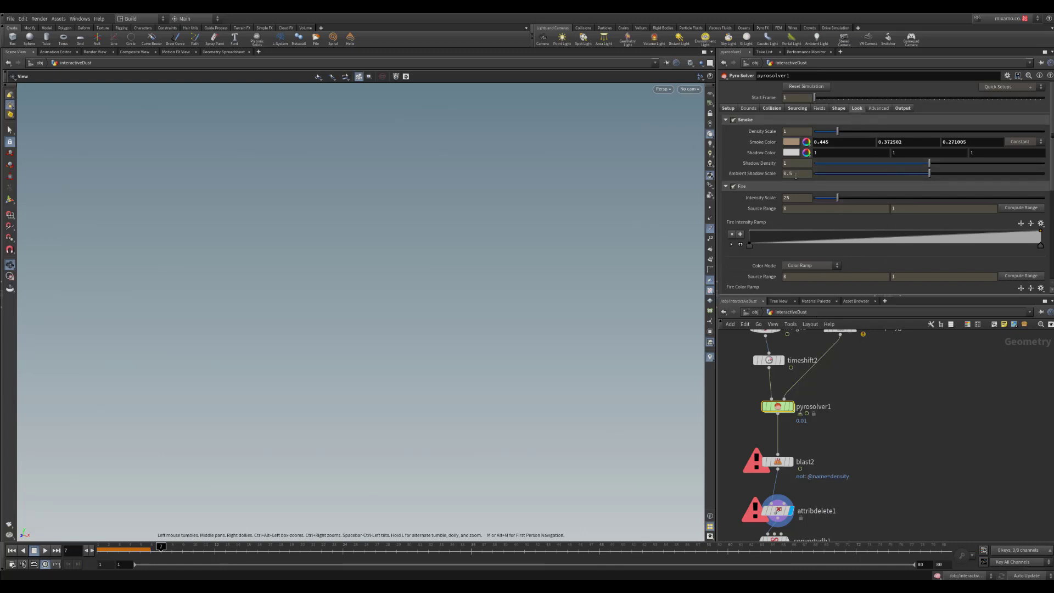
- Examine the error information of the attribdelete1 node and select the node
middle_click_drag(884, 496, 882, 406)
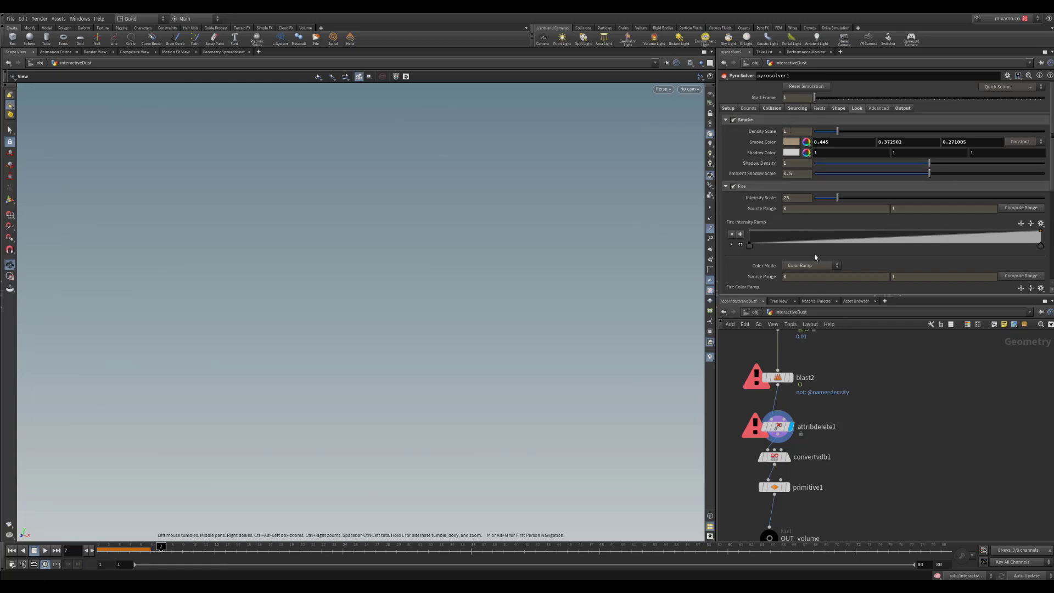
middle_click_drag(851, 442, 858, 408)
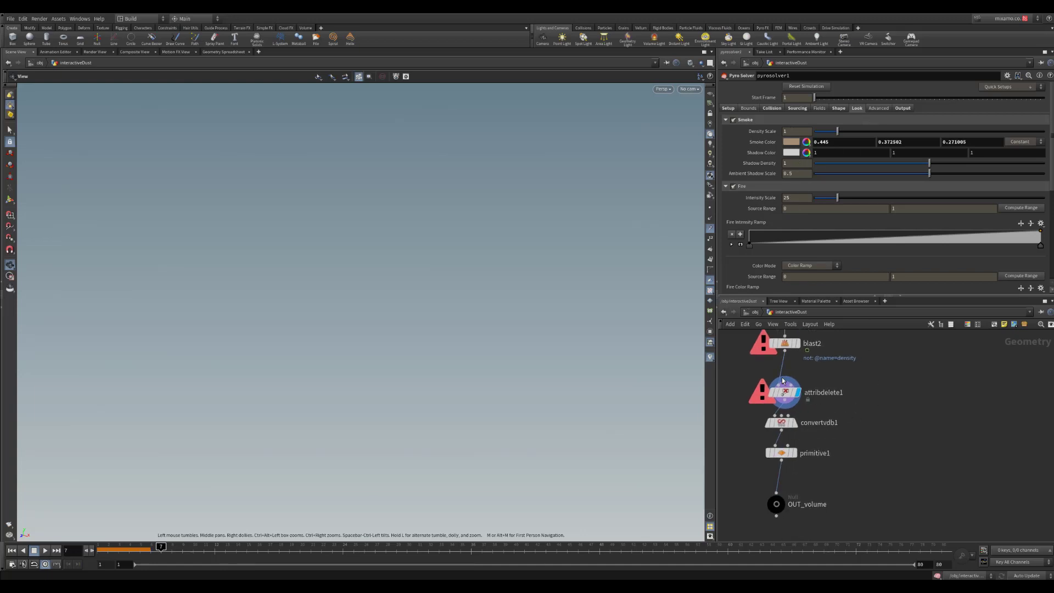
middle_click(789, 393)
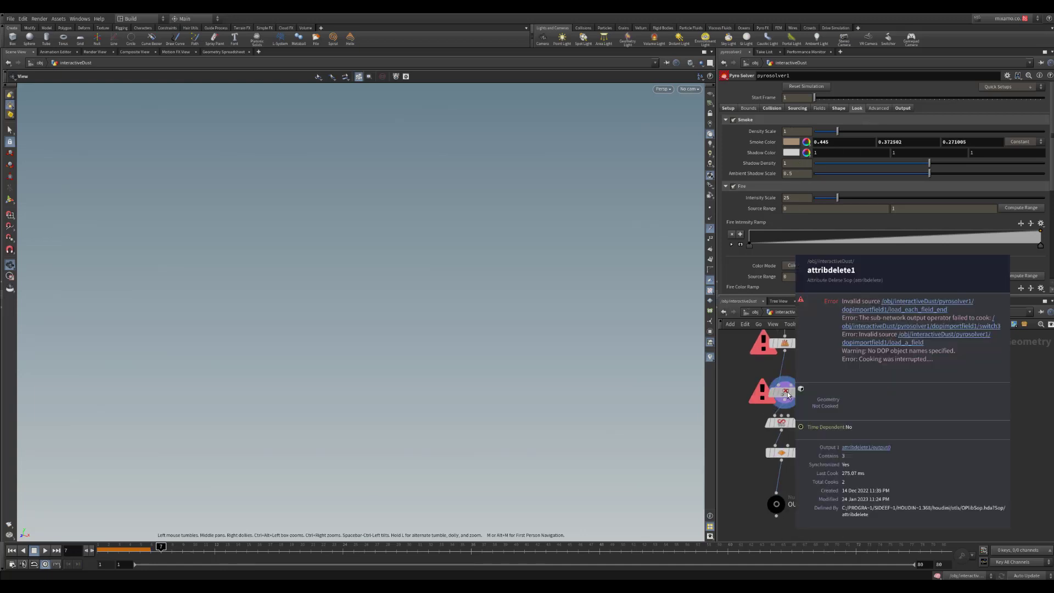
left_click(785, 392)
- Replay the simulation from the first frame, stop it at frame 5 and display the attribdelete1 node
middle_click_drag(796, 347, 796, 375)
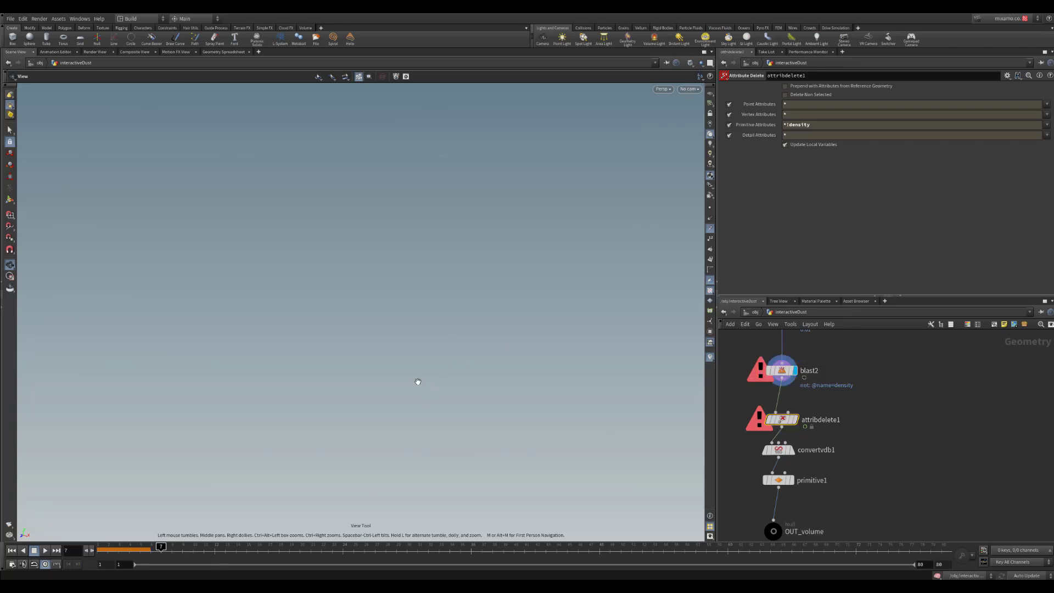
key("ctrl+Up")
key("Up")
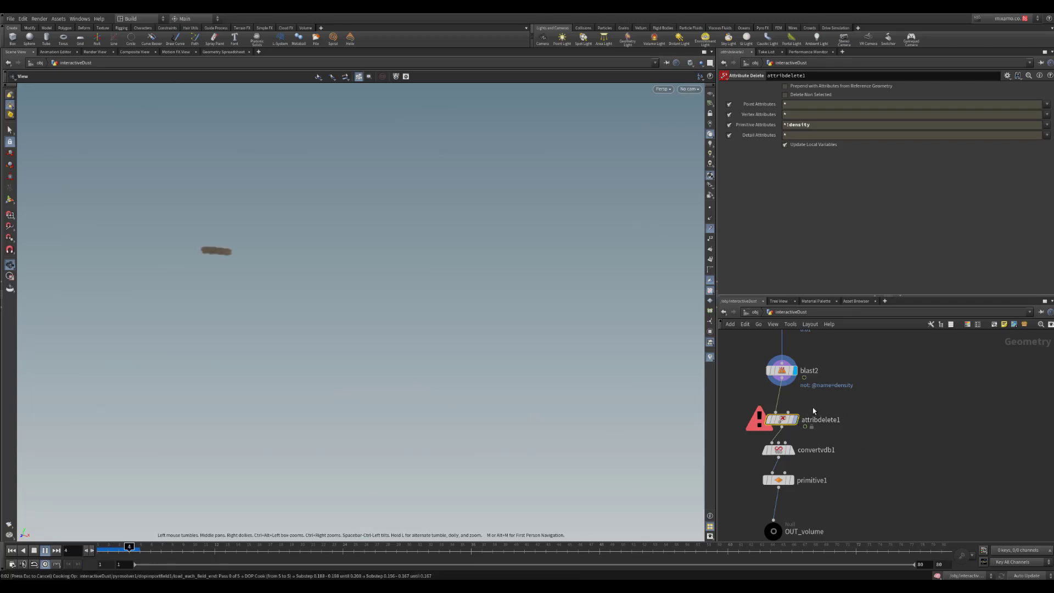
left_click(793, 418)
key("Escape")
middle_click_drag(784, 438, 780, 402)
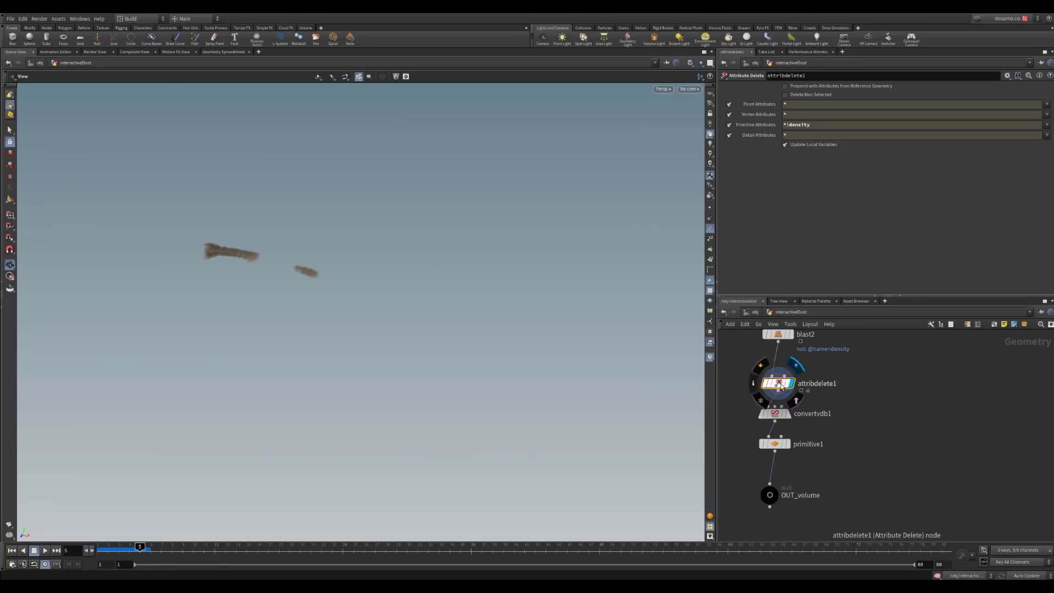
- Compare the node information of blast2 and attribdelete1 to see which attributes are deleted
middle_click(778, 384)
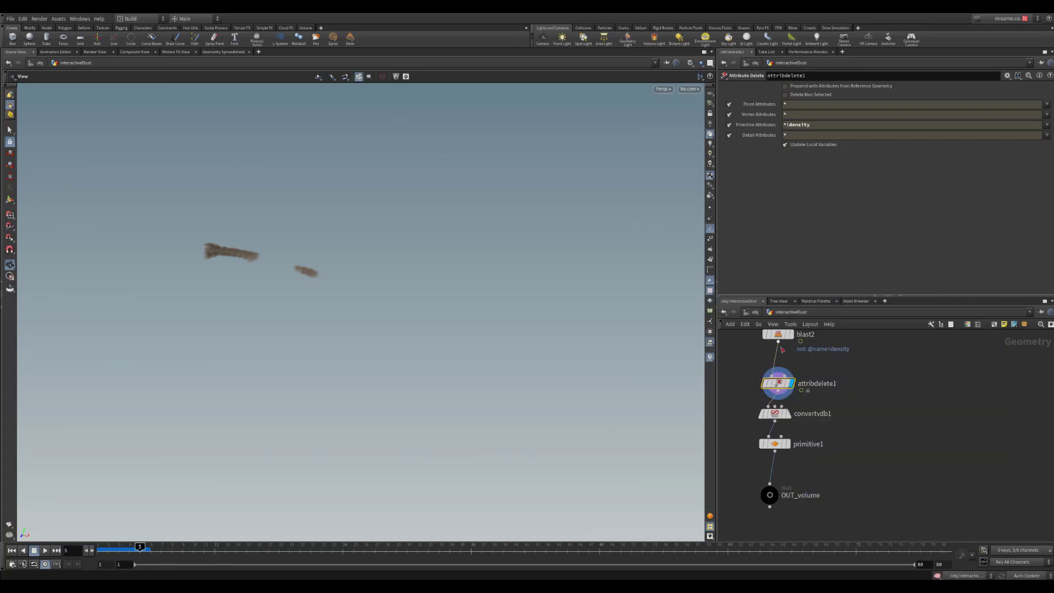
middle_click_drag(764, 358, 776, 393)
middle_click(789, 368)
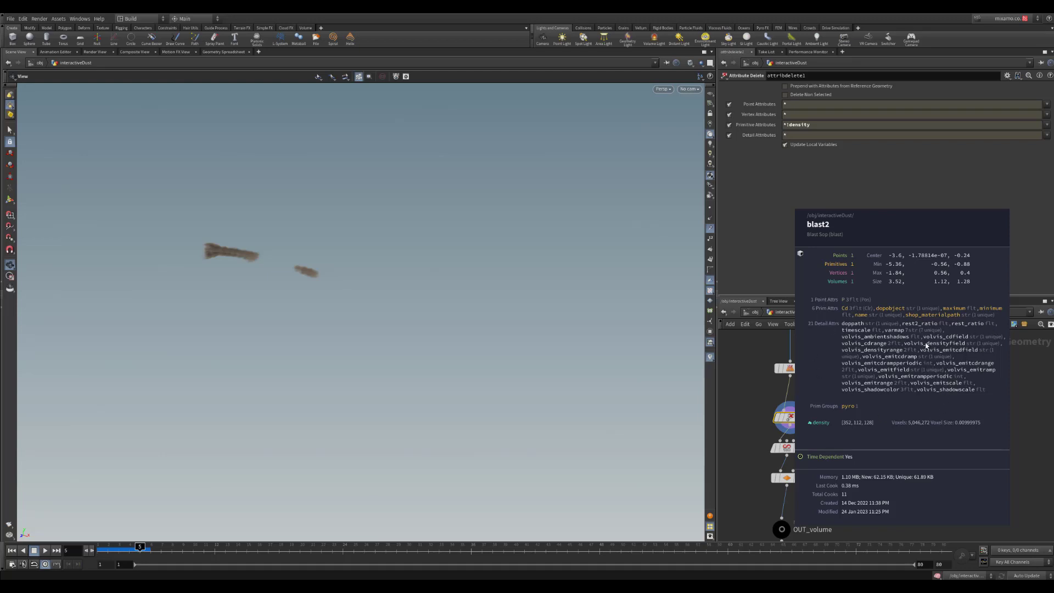
middle_click(790, 417)
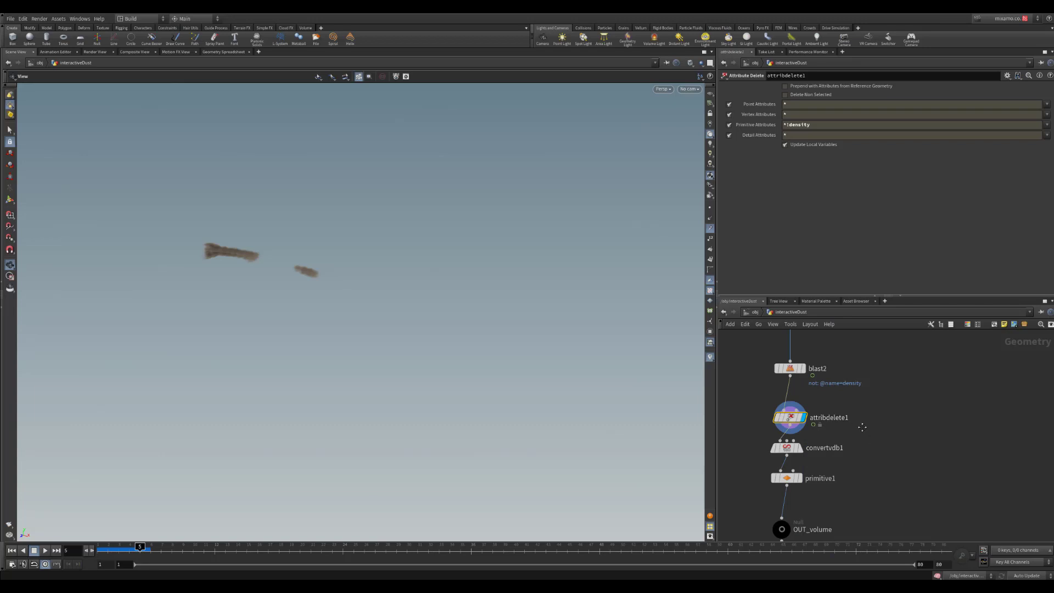
middle_click_drag(861, 429, 859, 385)
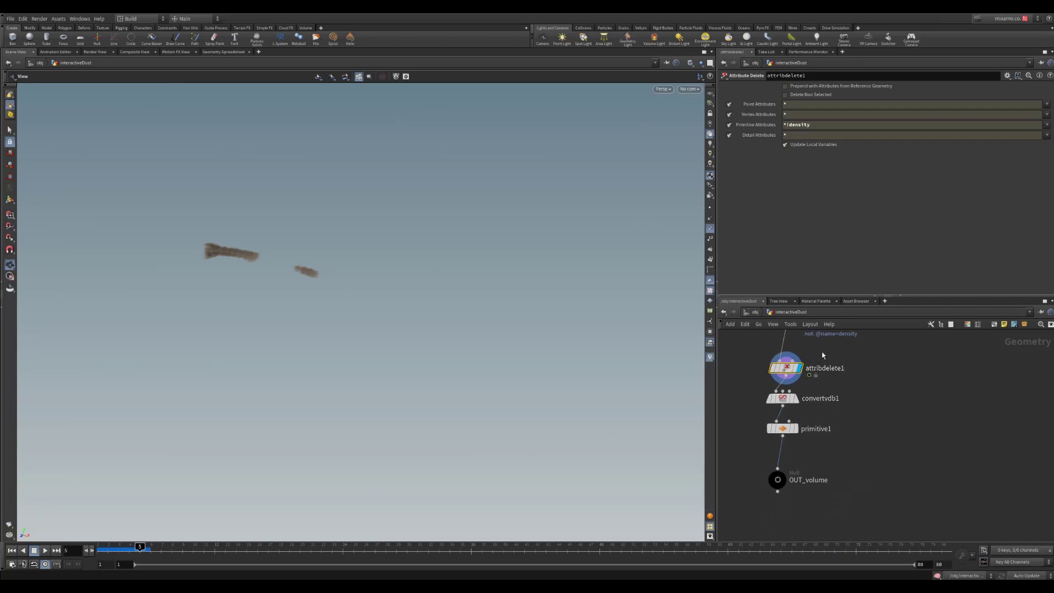
middle_click(790, 362)
- Display convertvdb1 and primitive1 in turn to review the VDB conversion and 16-bit float settings
middle_click_drag(831, 416, 825, 399)
left_click(794, 366)
left_click(779, 381)
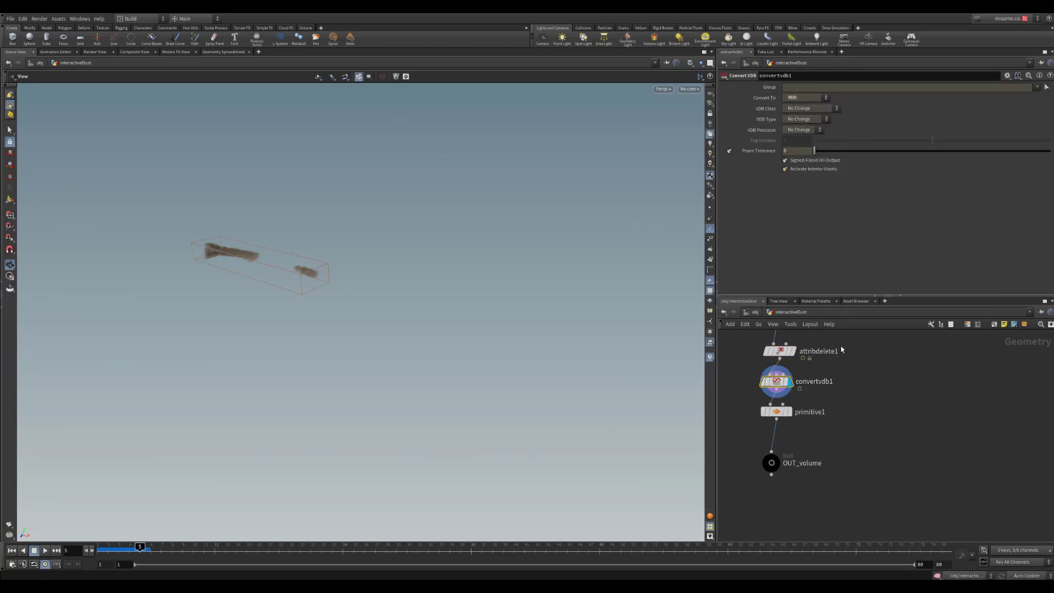
middle_click_drag(814, 381, 820, 391)
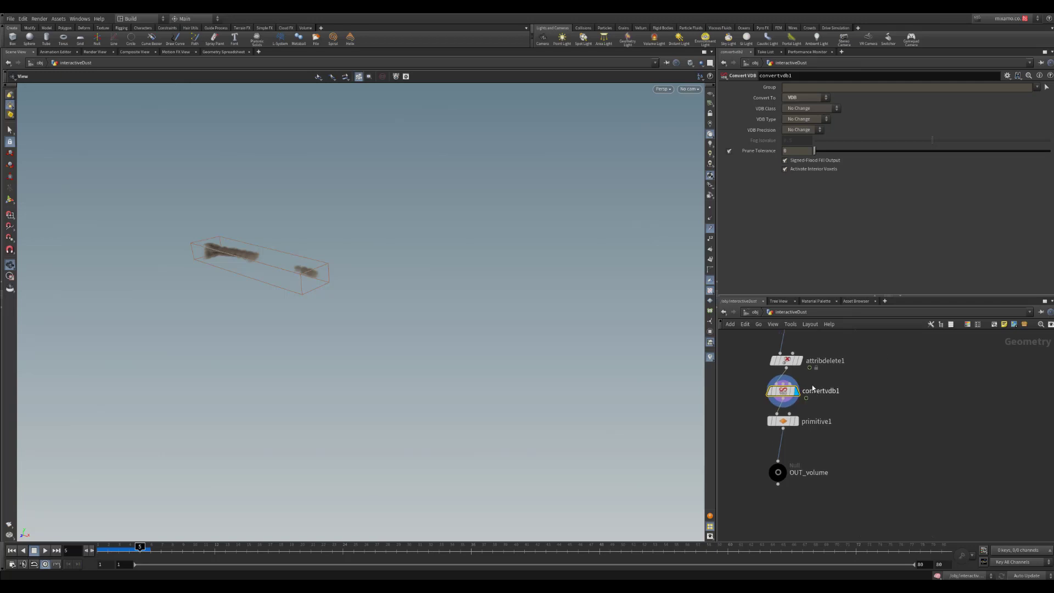
left_click(796, 421)
left_click(783, 421)
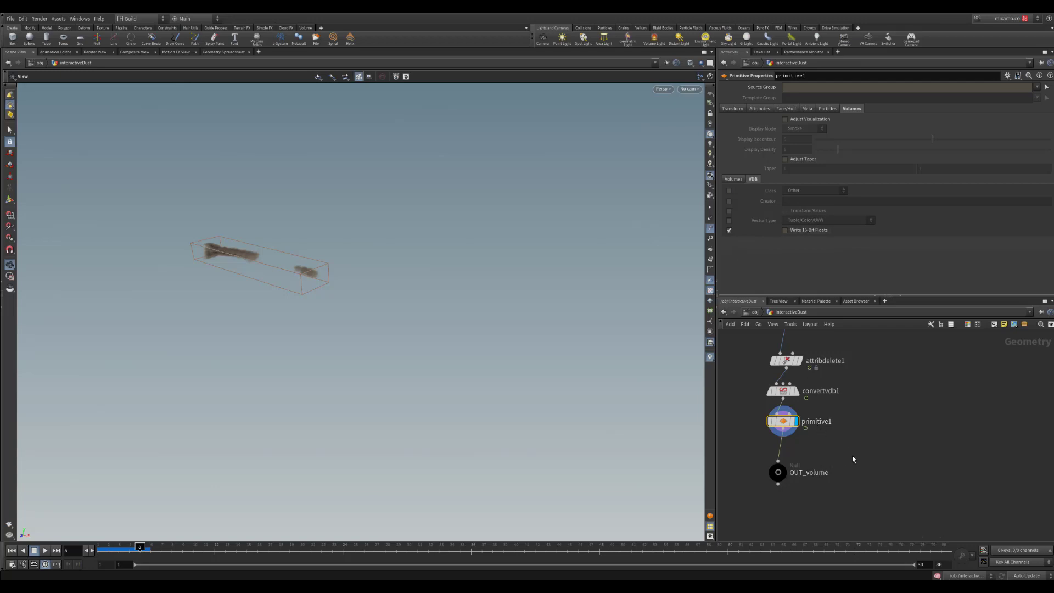
- Display the OUT_volume null and align it directly beneath primitive1 in the network
middle_click_drag(846, 458, 857, 428)
left_click(805, 424)
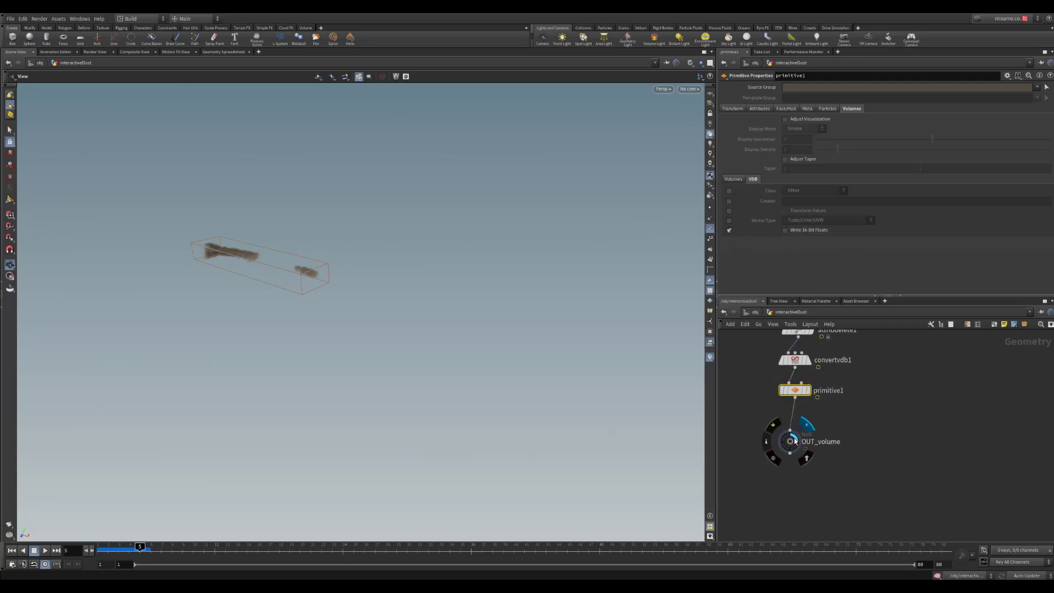
left_click_drag(796, 437, 762, 449)
scroll(856, 461, "down", 3)
scroll(859, 466, "down", 4)
scroll(867, 461, "up", 6)
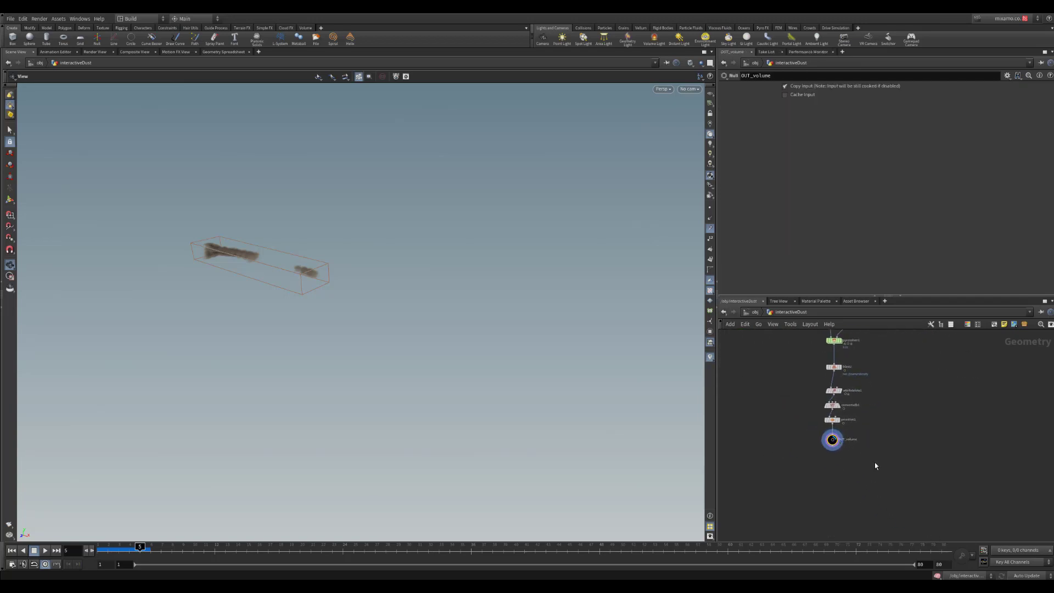
middle_click_drag(852, 443, 871, 460)
- Return to the object level and open the out network with its CACHES and RENDERS nodes
left_click_drag(869, 426, 799, 458)
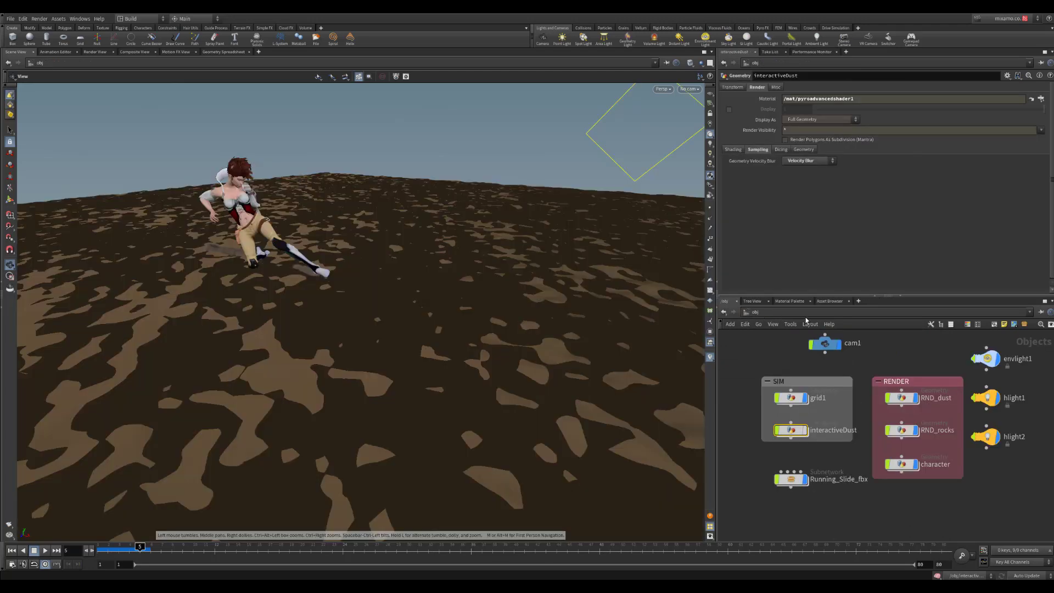
left_click(755, 312)
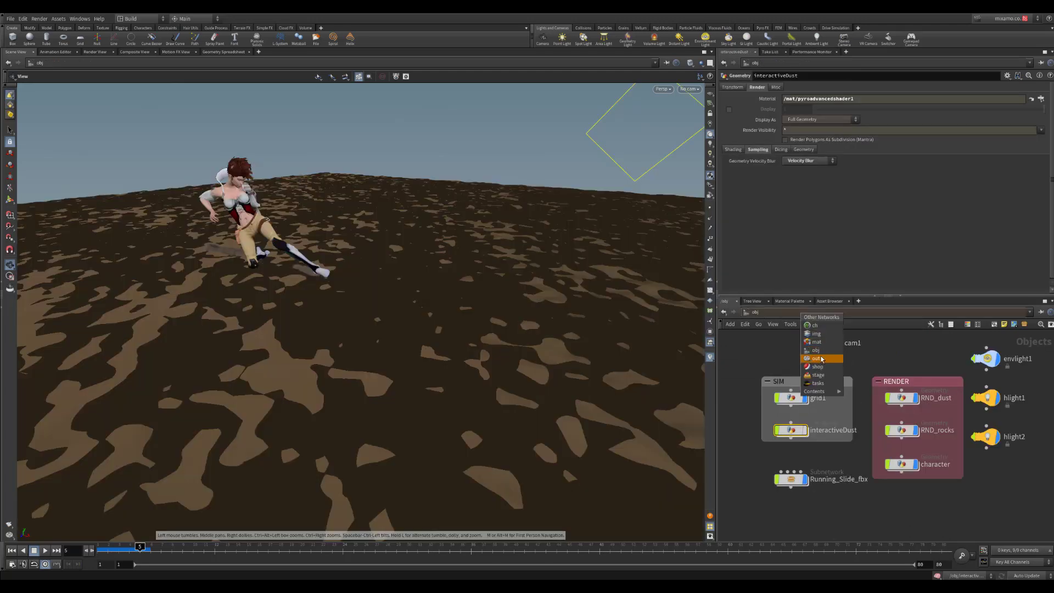
left_click(763, 340)
middle_click_drag(834, 487, 836, 485)
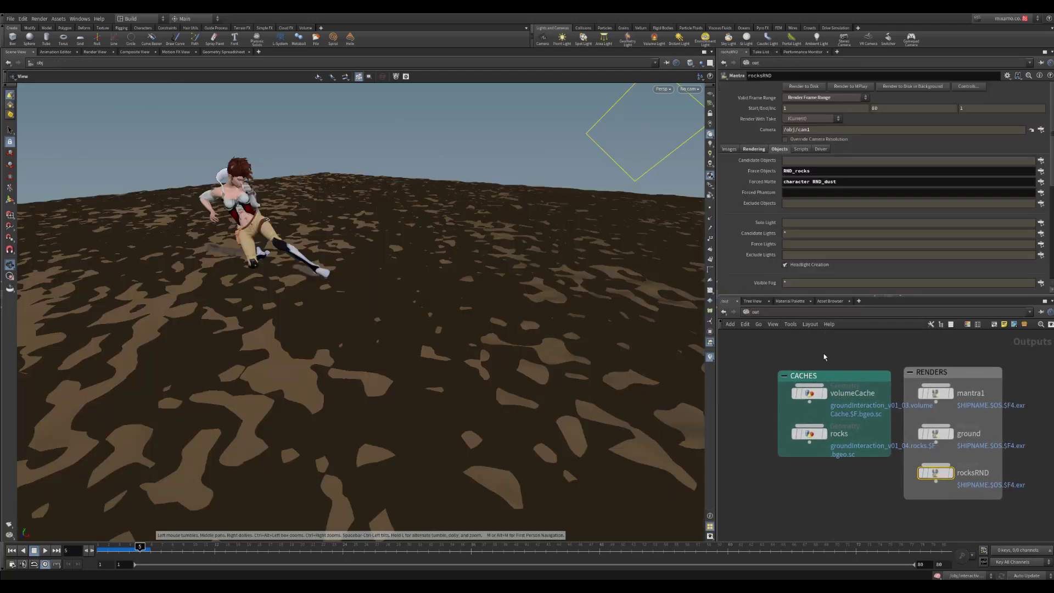
middle_click_drag(844, 360, 816, 354)
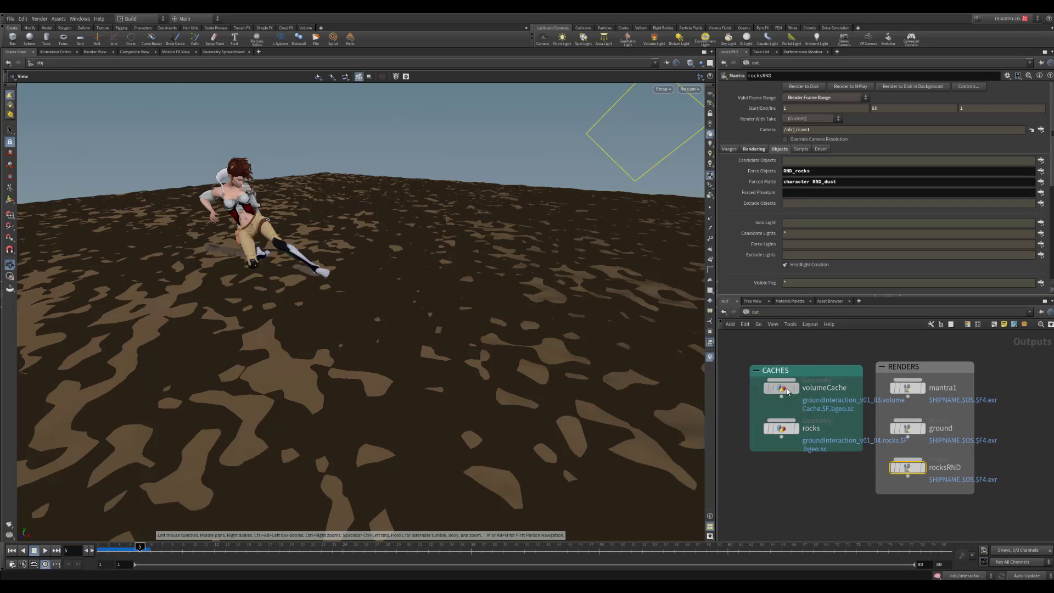
- Review the volumeCache node's settings and follow its SOP path to the OUT_volume null, returning to the out network
left_click(786, 388)
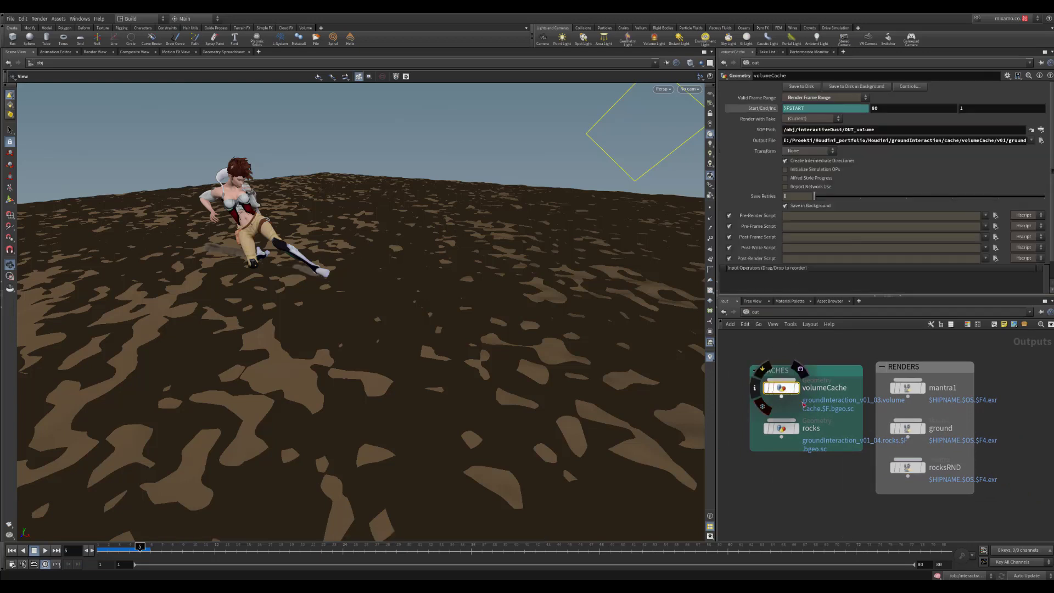
left_click(1031, 131)
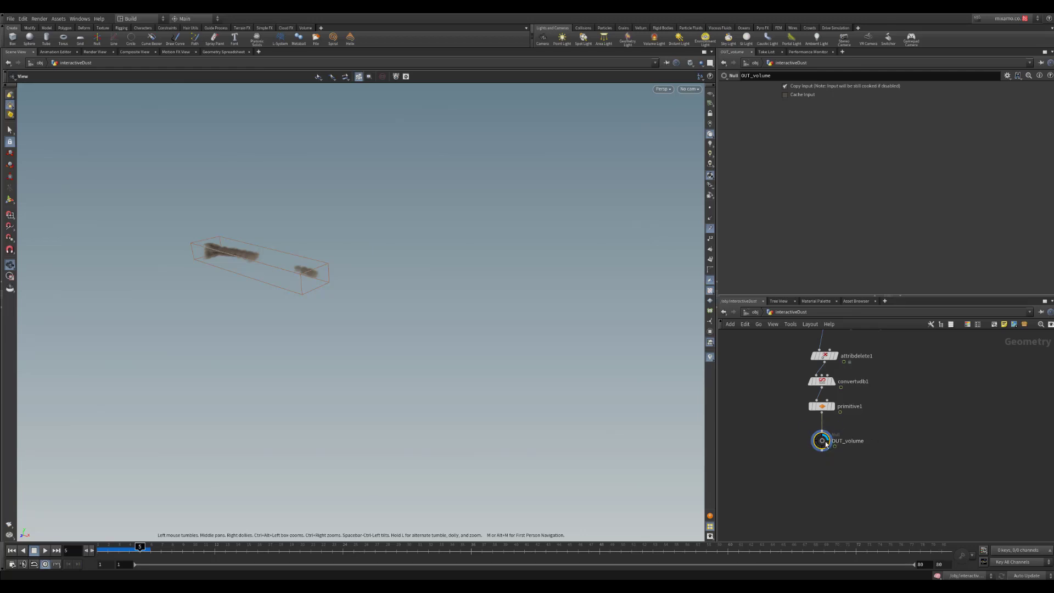
key("alt+Left")
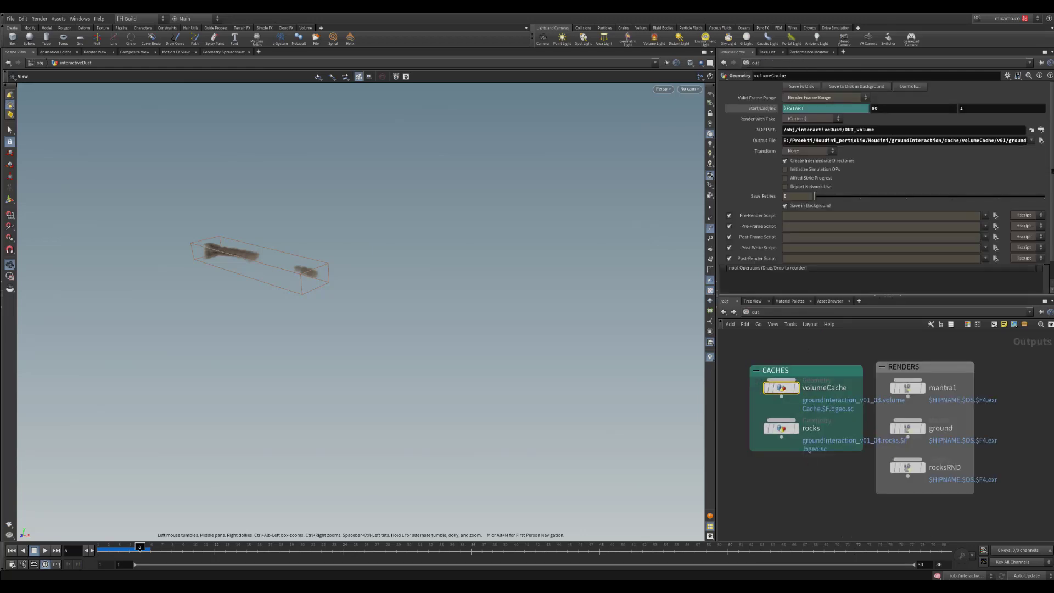
- Return to the object level and open the interactiveDust geometry network, framing all of its nodes
key("alt+Left")
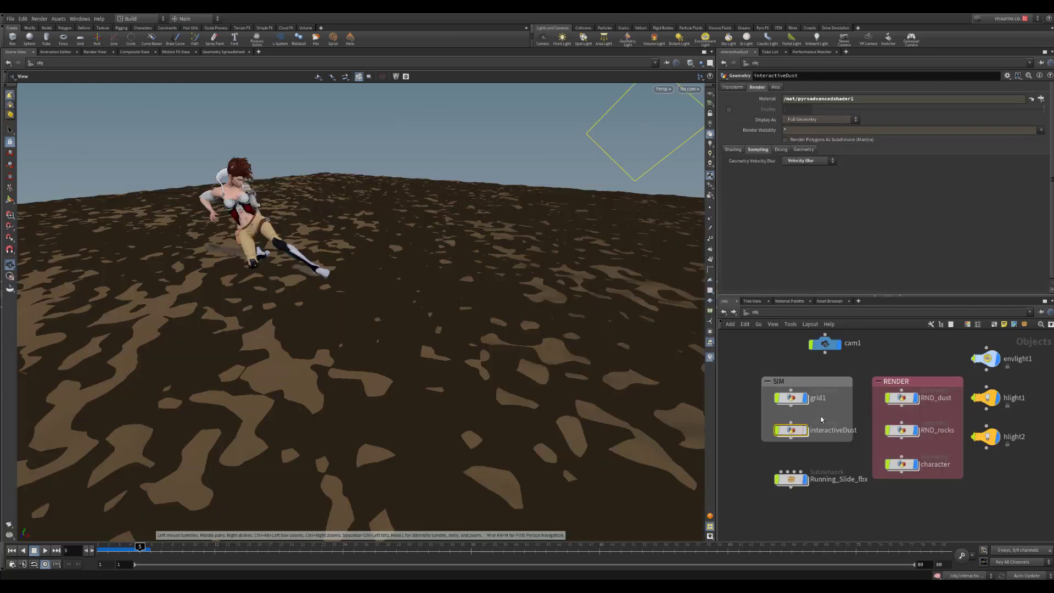
middle_click_drag(842, 463, 848, 435)
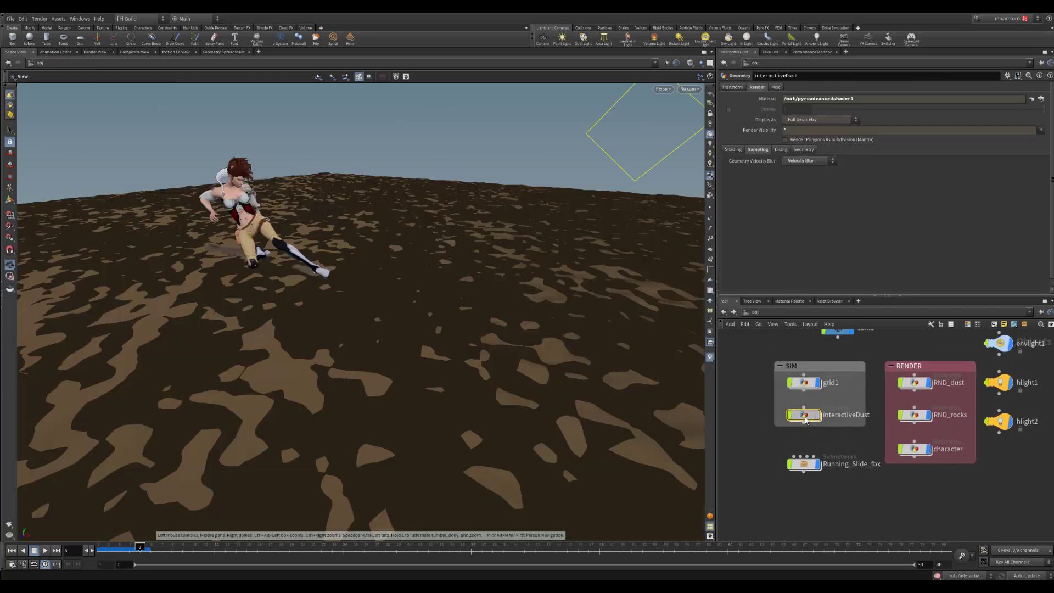
double_click(821, 420)
key("h")
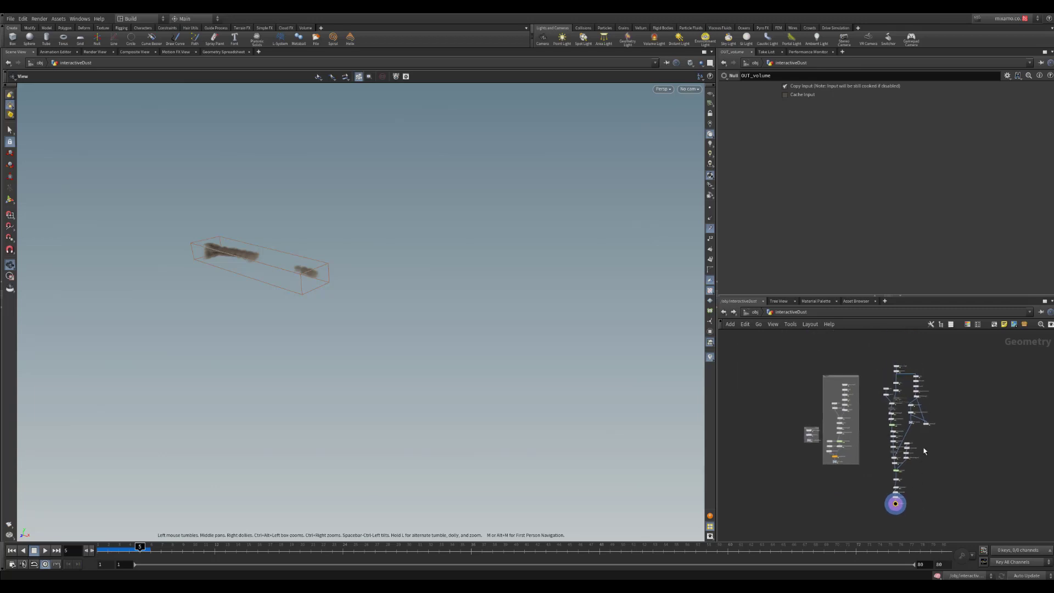
- Select the whole dust node chain down to OUT_volume and examine the resulting dust volume in the viewport
left_click_drag(899, 496, 879, 522)
scroll(953, 405, "up", 4)
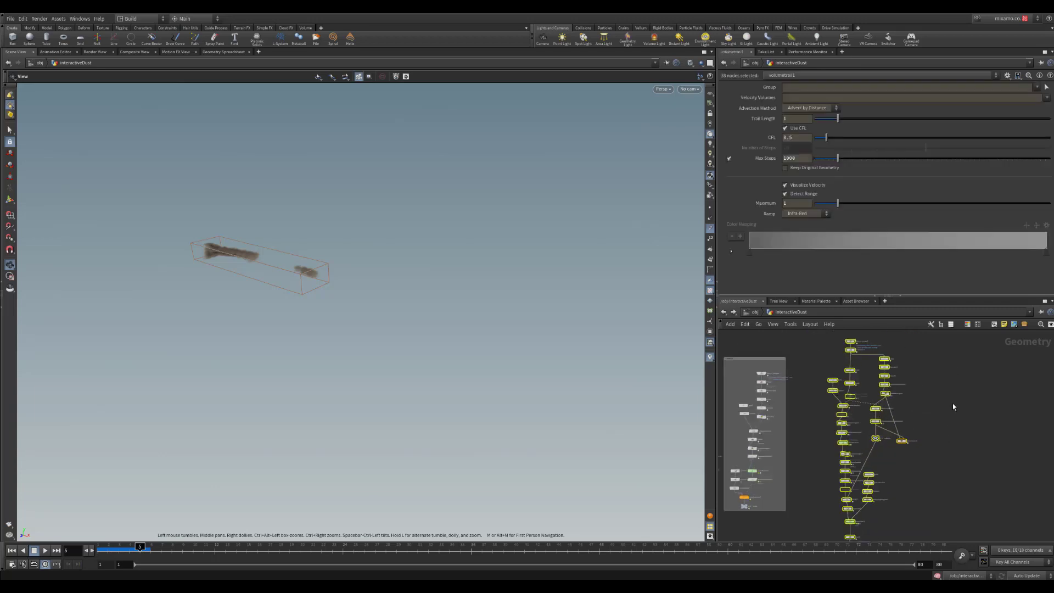
middle_click_drag(912, 410, 957, 350)
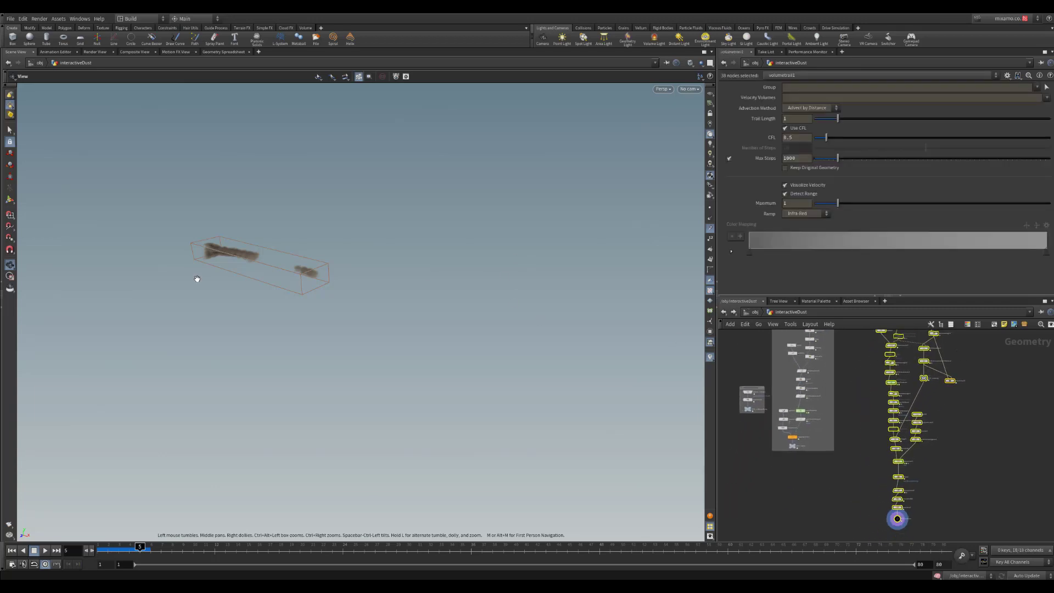
left_click_drag(197, 279, 450, 285)
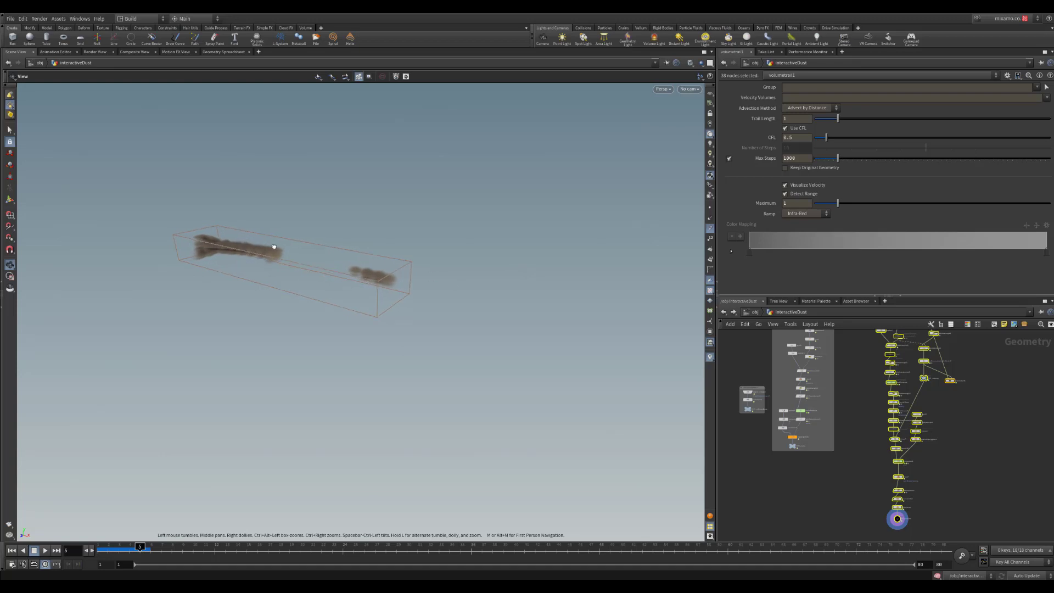
left_click_drag(274, 247, 313, 291)
- Display object_merge2 at the head of the ROCKS network box to review the imported character geometry
middle_click_drag(860, 397, 907, 475)
scroll(883, 407, "up", 6)
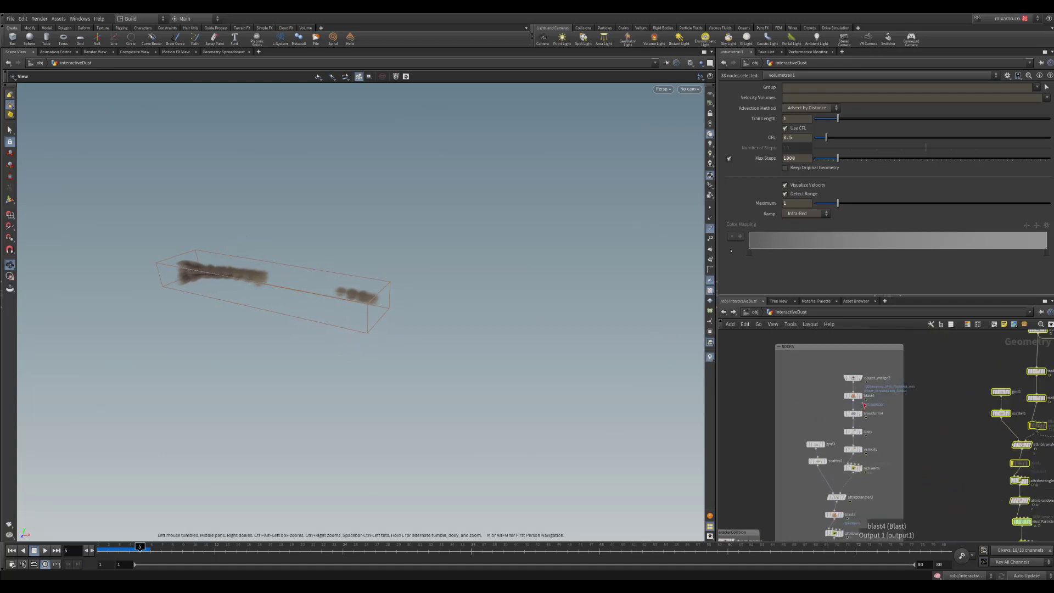
scroll(884, 399, "down", 3)
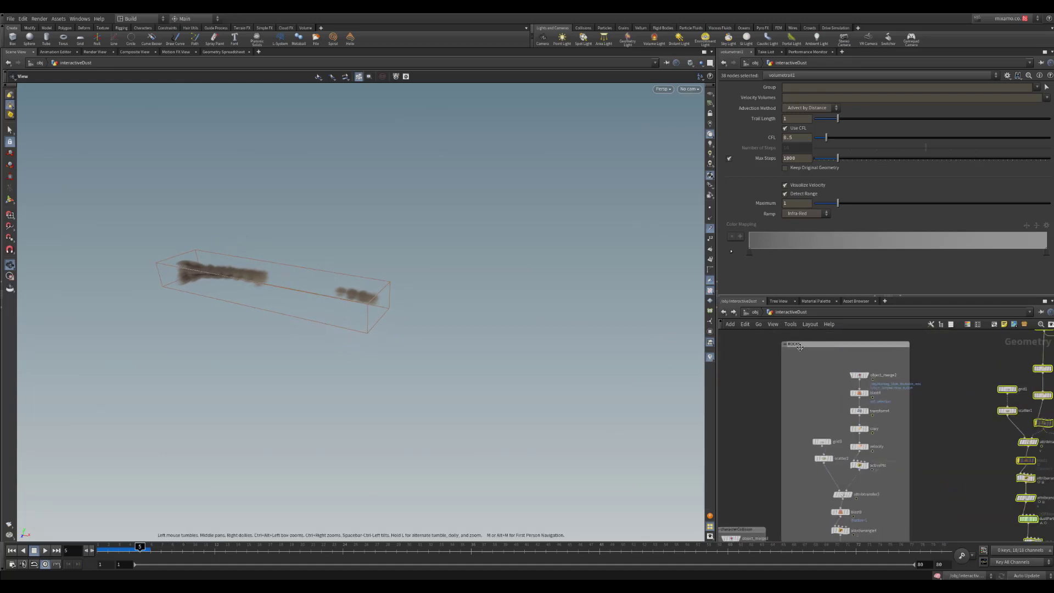
left_click(869, 364)
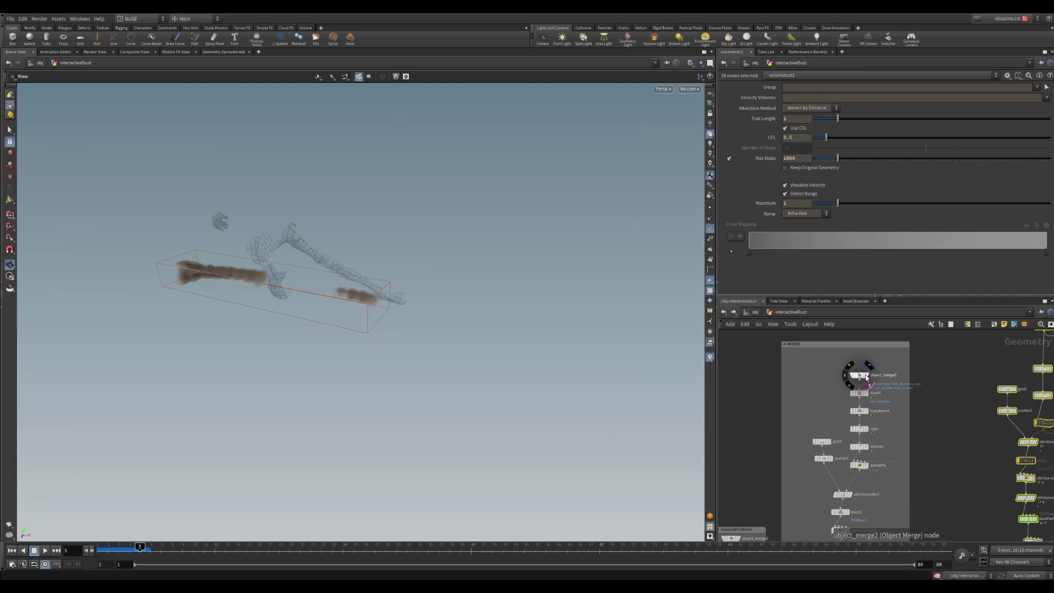
middle_click_drag(912, 483, 915, 436)
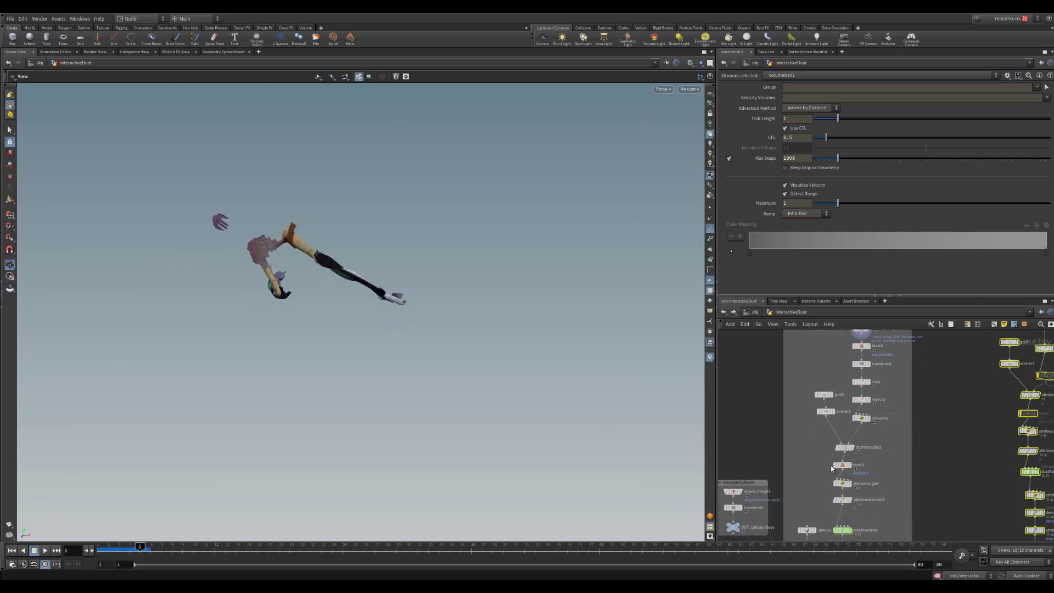
middle_click_drag(947, 456, 914, 495)
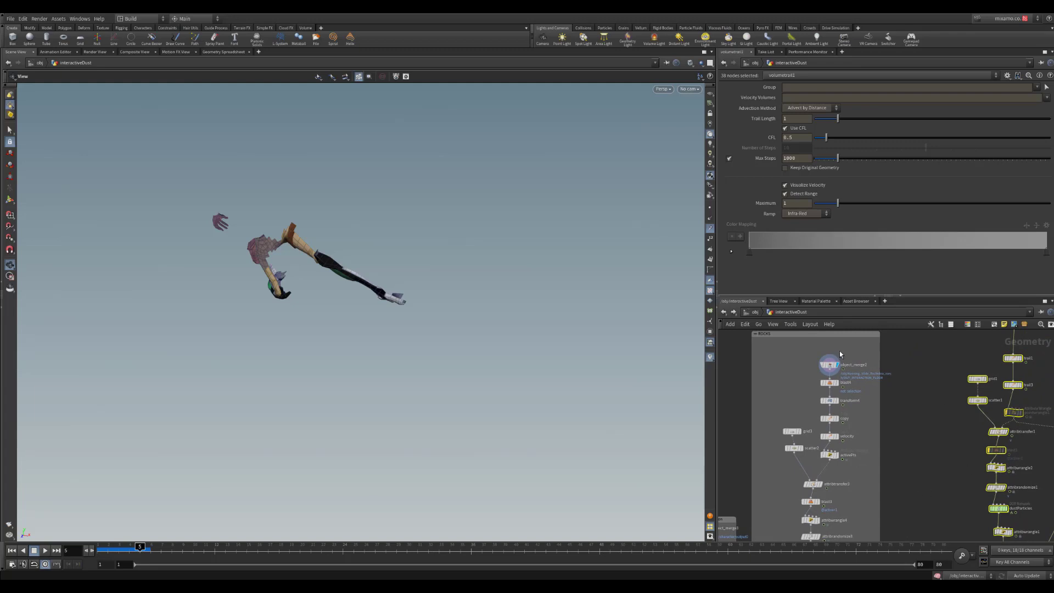
- Display blast4 and transform4 in turn to examine the isolated foot geometry
scroll(835, 390, "up", 3)
left_click(840, 376)
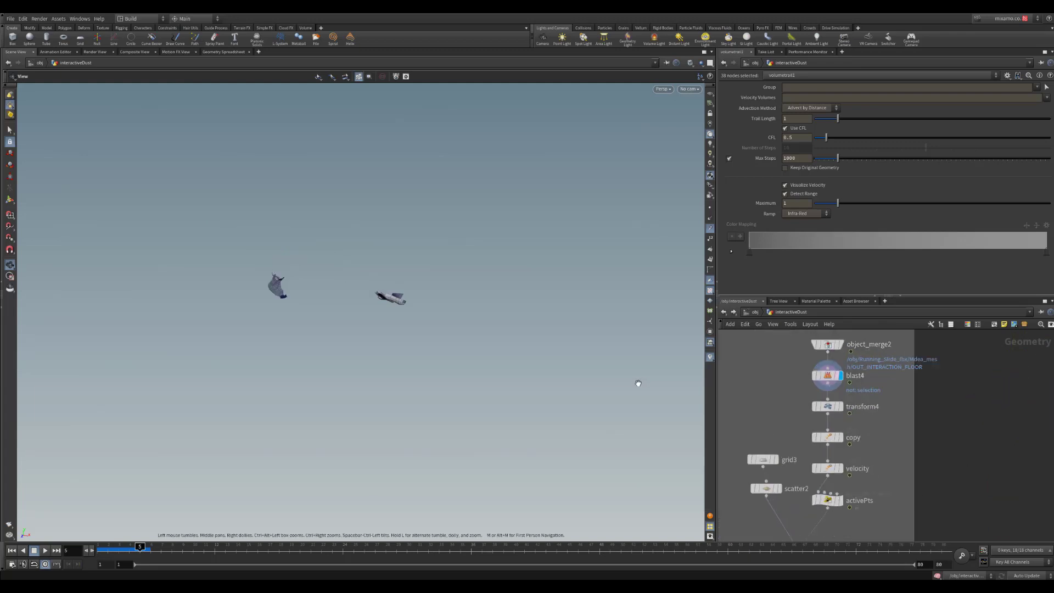
left_click_drag(638, 382, 334, 326)
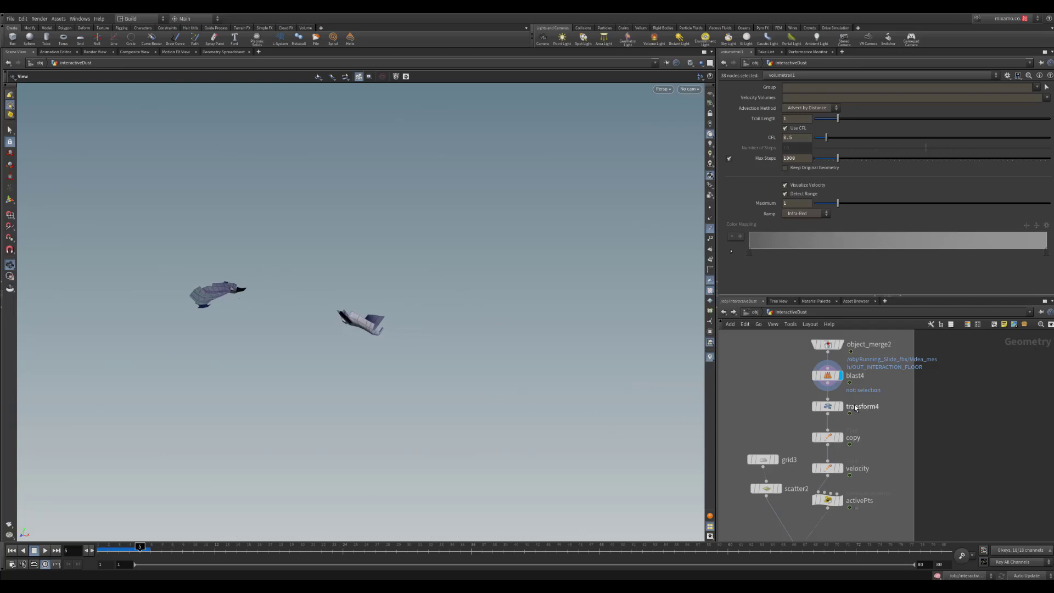
middle_click_drag(874, 463, 872, 414)
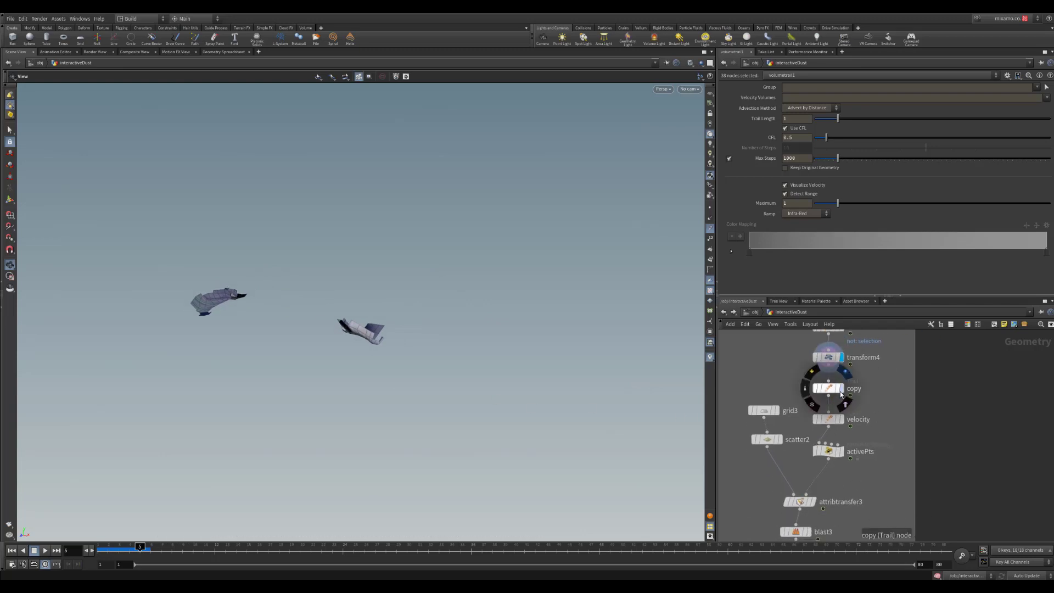
- Display the copy and velocity trail nodes in turn and review their result types and trail settings
left_click(840, 390)
left_click_drag(477, 384, 363, 293)
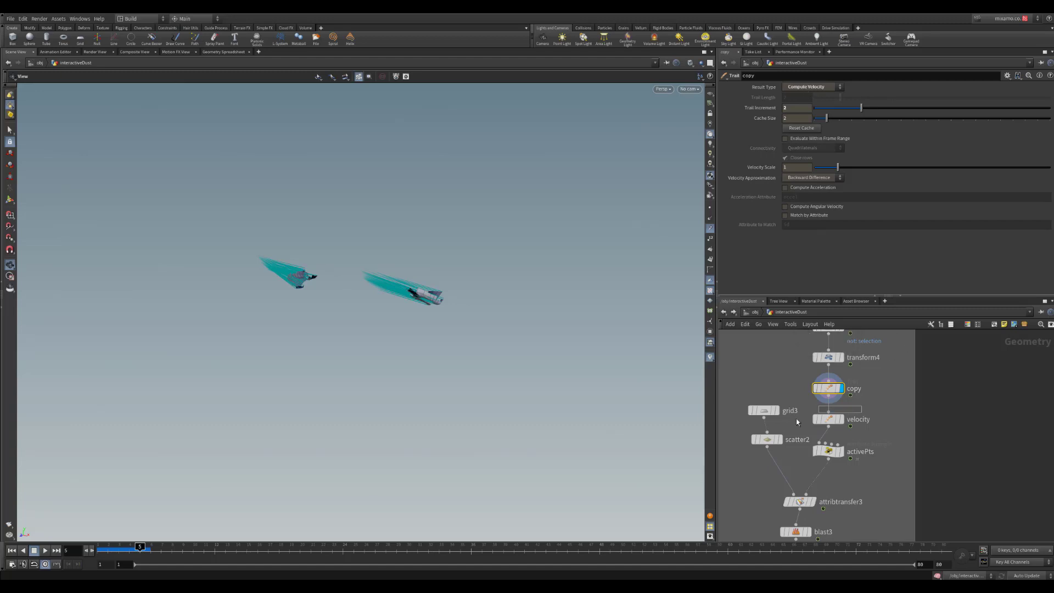
left_click(828, 418)
left_click(841, 419)
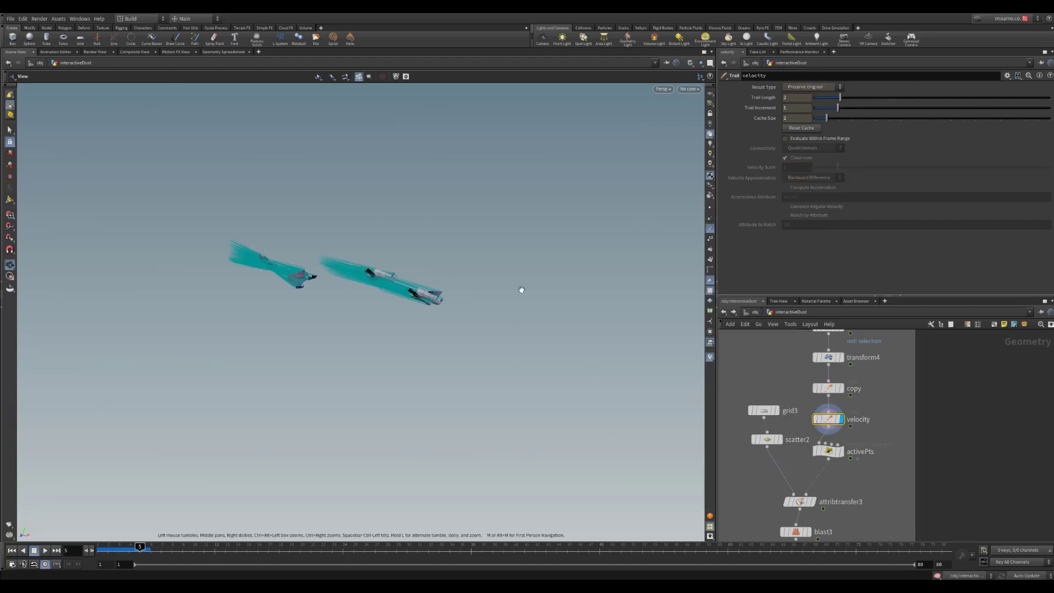
- Bypass the activePts wrangle and the blast3 node in the ROCKS chain
mouse_move(836, 442)
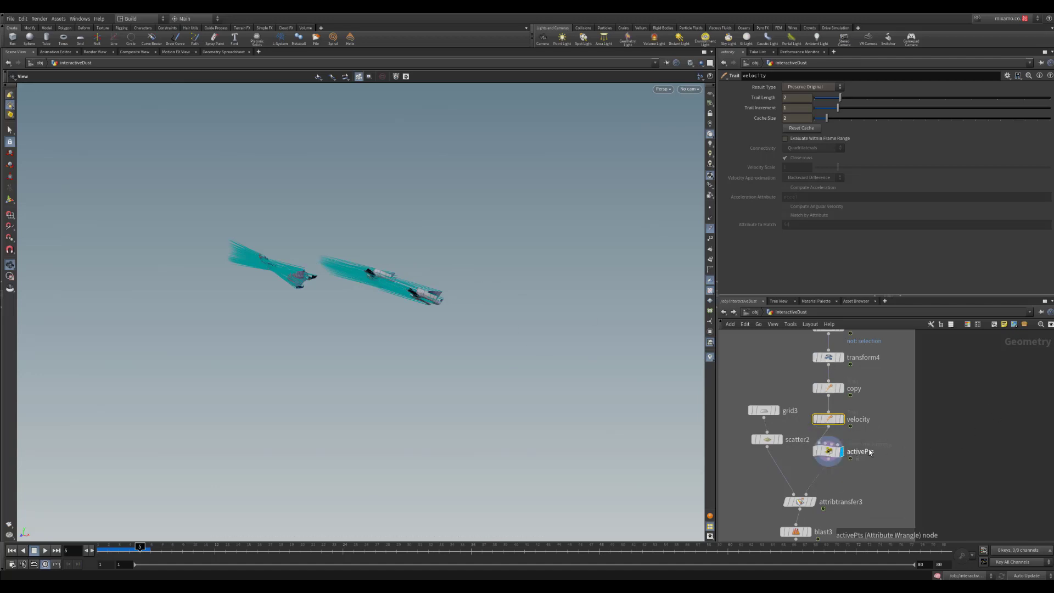
left_click(828, 454)
middle_click_drag(872, 465, 868, 409)
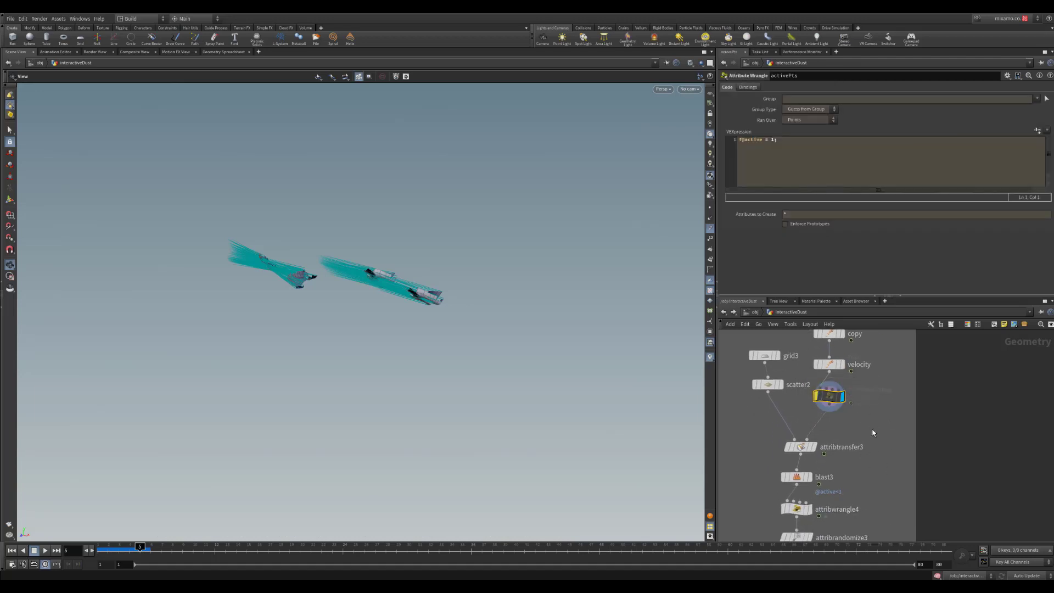
middle_click_drag(867, 449, 859, 415)
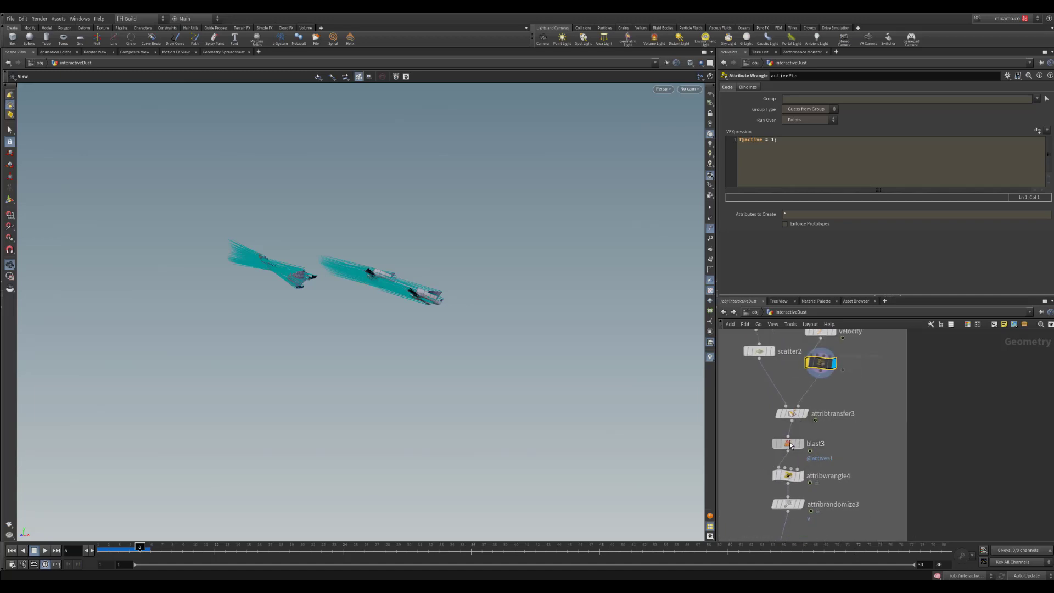
left_click(789, 444)
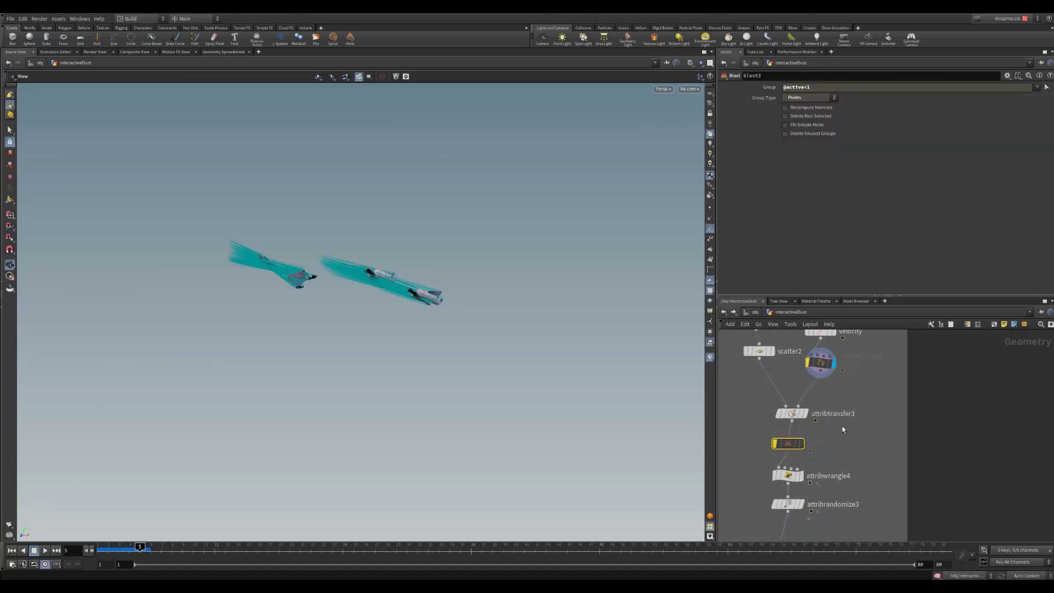
- Display grid3 and scatter2, then select both nodes to review the points scattered over the ground
middle_click_drag(776, 377, 778, 425)
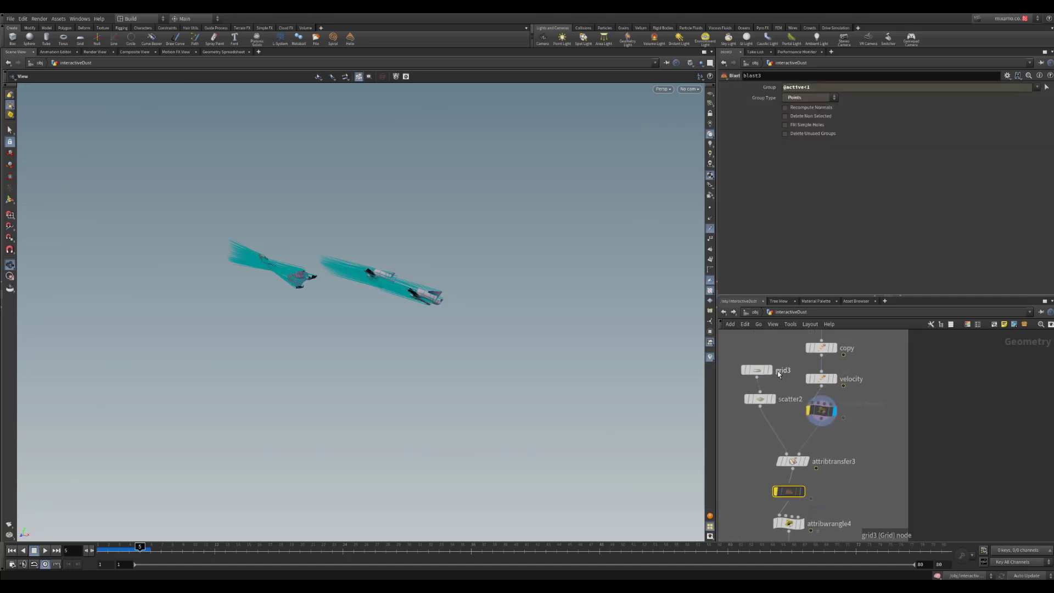
left_click(769, 370)
left_click(772, 399)
left_click_drag(789, 344, 738, 415)
- Display attribtransfer3 and examine its distance threshold conditions and the velocity transferred onto the scattered points
middle_click_drag(817, 468, 795, 405)
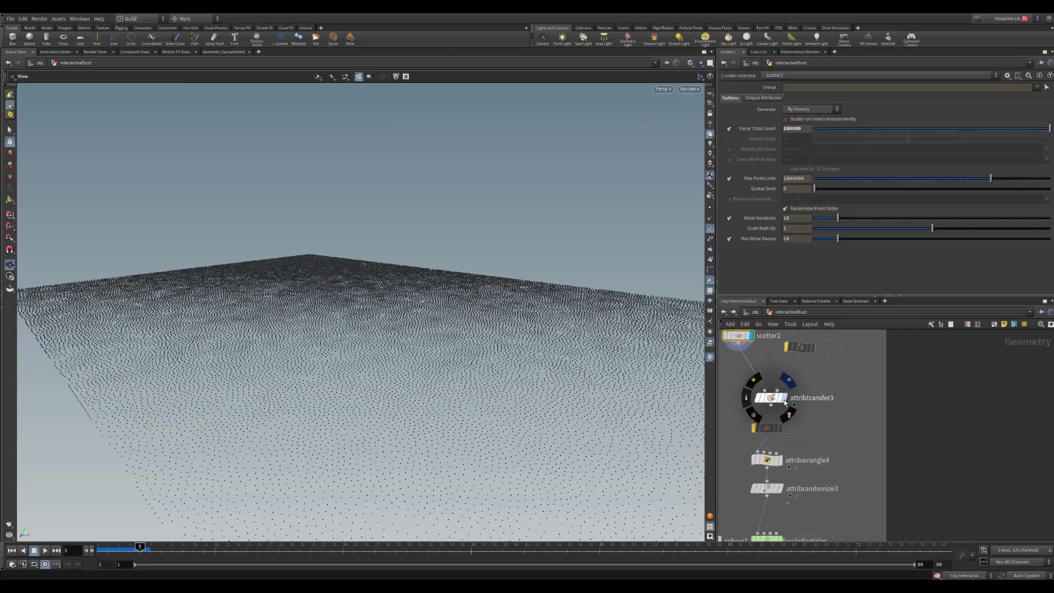
left_click(787, 380)
left_click(768, 398)
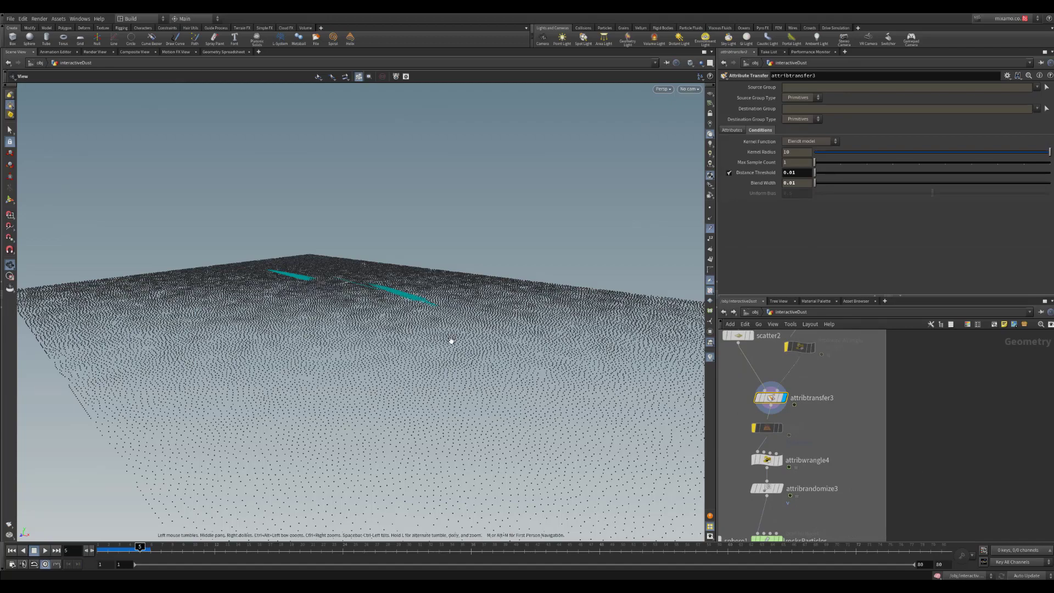
left_click_drag(451, 341, 636, 522)
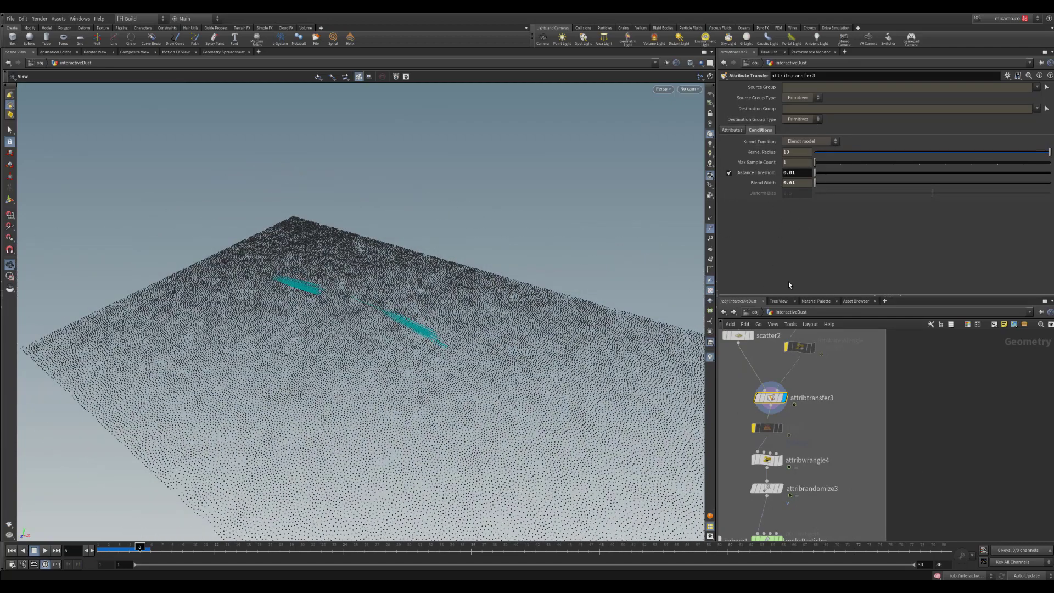
middle_click_drag(837, 374, 848, 419)
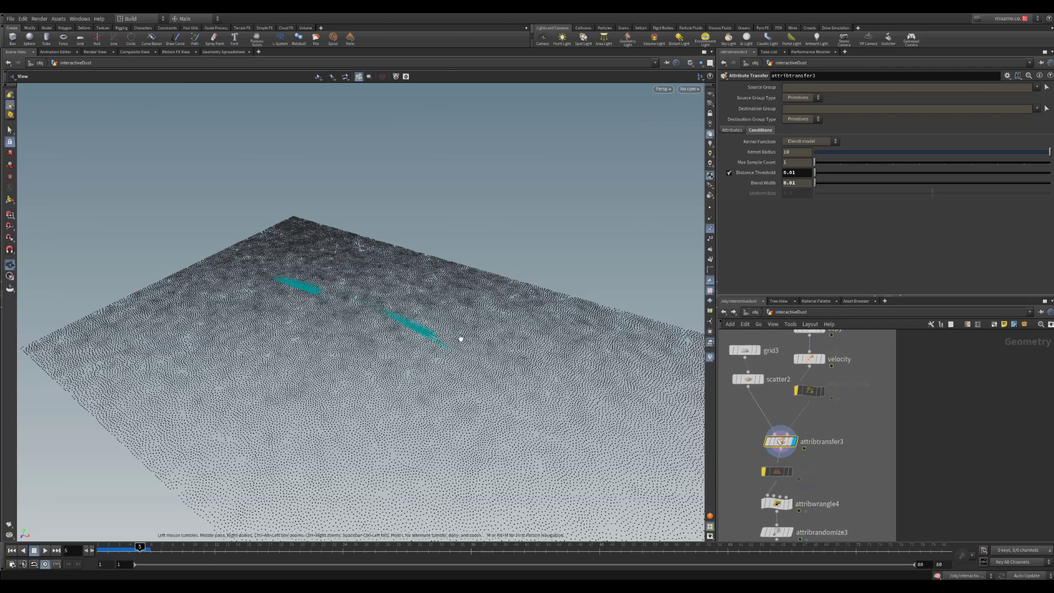
- Display attribwrangle4 and highlight its expression that removes slow points
middle_click_drag(811, 486, 807, 360)
left_click(786, 378)
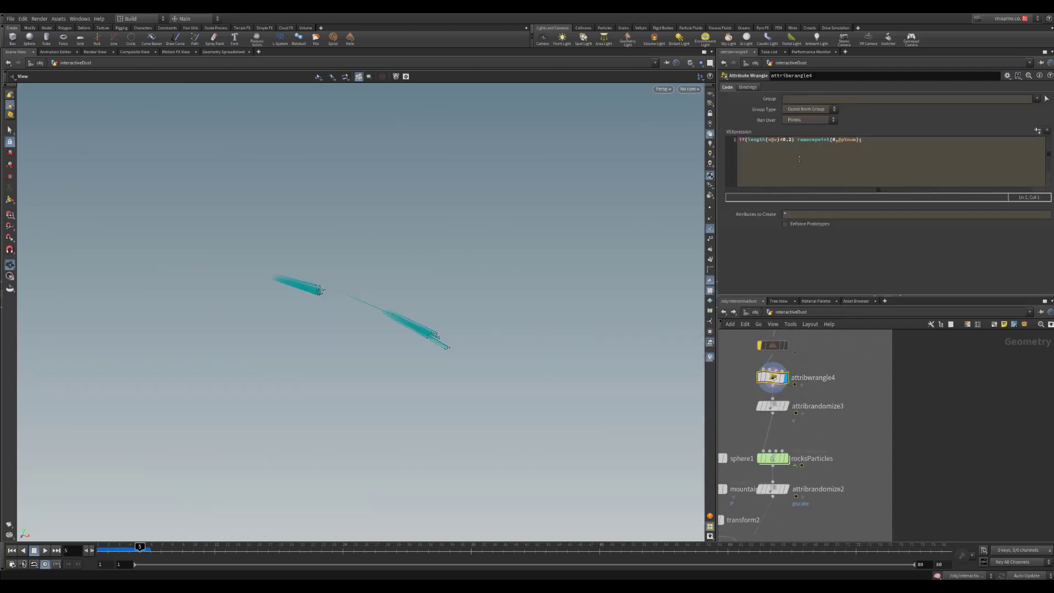
left_click_drag(747, 140, 841, 140)
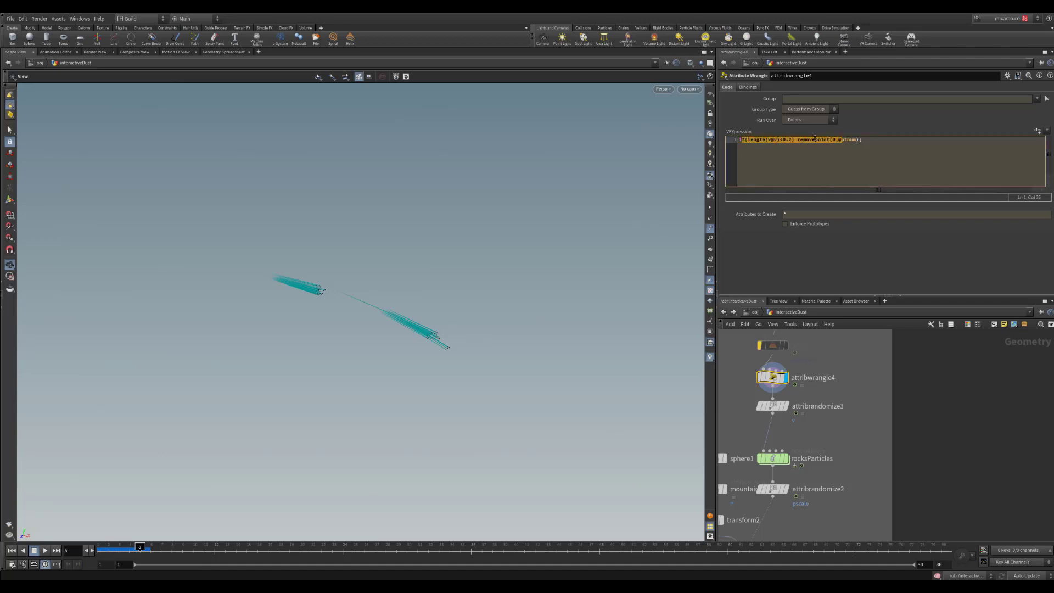
- Set the velocity threshold in attribwrangle4's removepoint expression to 0.5
left_click(787, 140)
left_click(792, 140)
key("BackSpace")
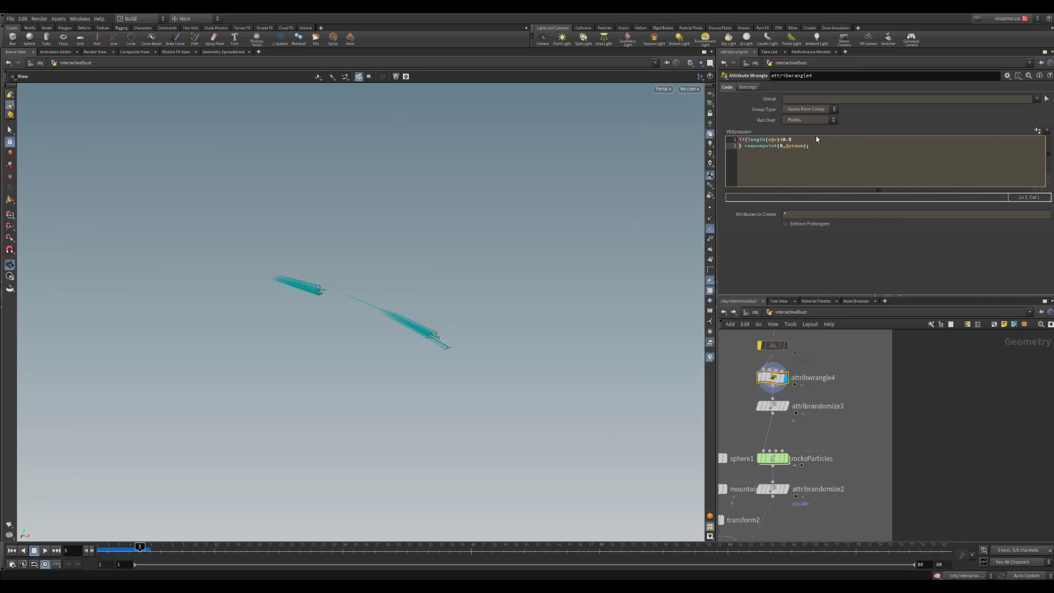
left_click(897, 124)
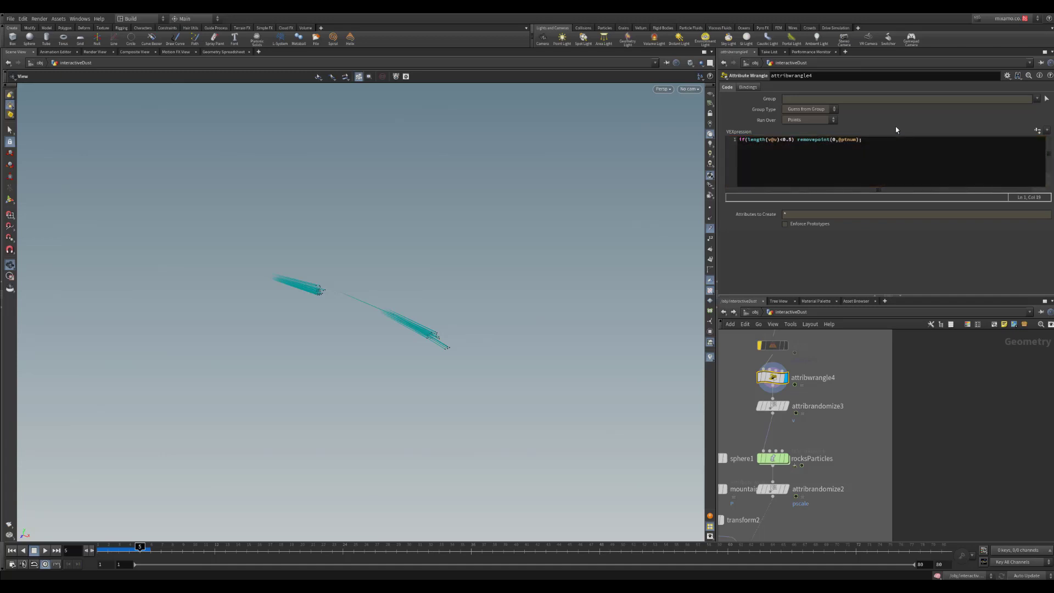
- Lower the velocity threshold in attribwrangle4's removepoint expression to 0.05
left_click(789, 139)
key("BackSpace")
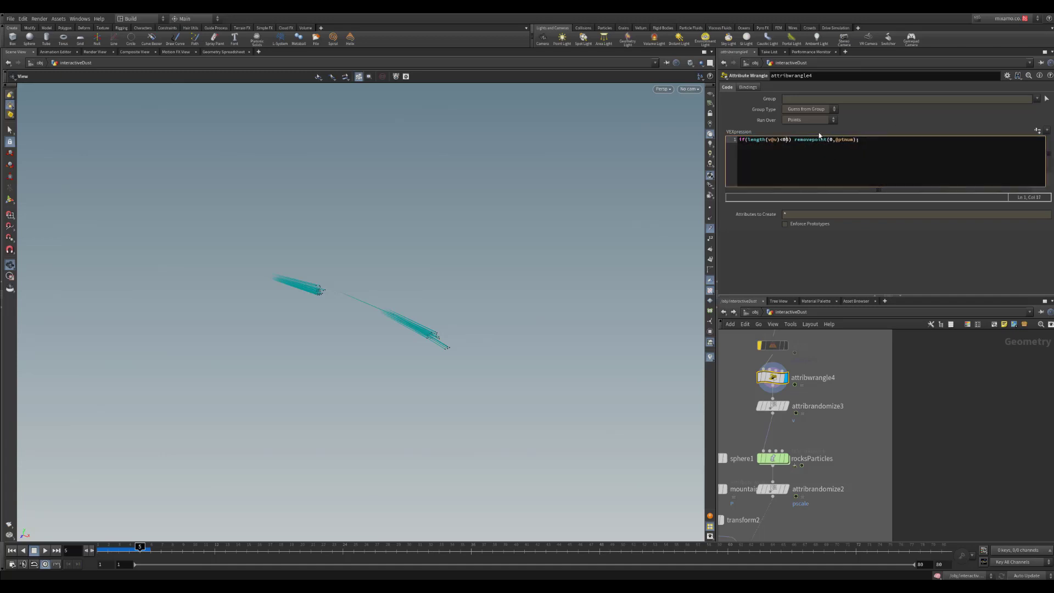
type("05")
left_click(887, 124)
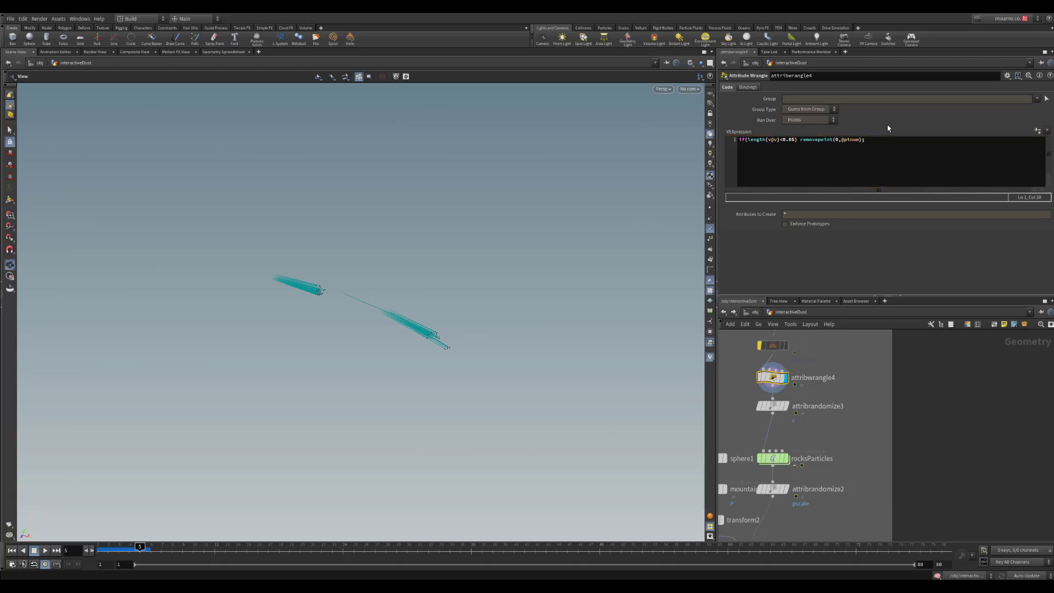
left_click(794, 142)
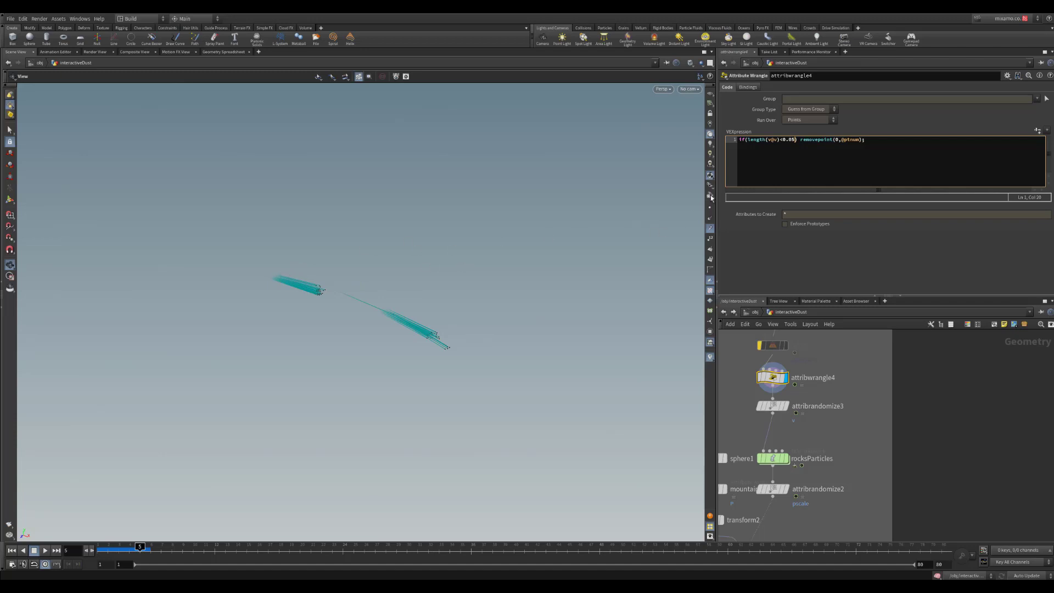
- Display attribrandomize3 and examine how it randomizes the velocity vectors of the source points from several angles
middle_click_drag(855, 499, 878, 463)
middle_click_drag(907, 423, 928, 498)
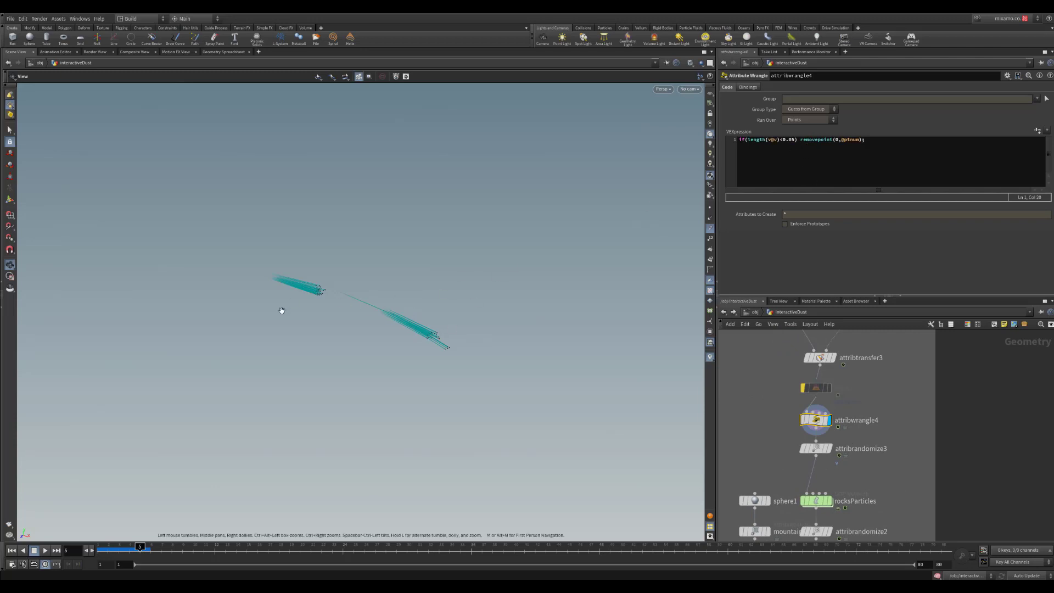
middle_click_drag(870, 452, 865, 407)
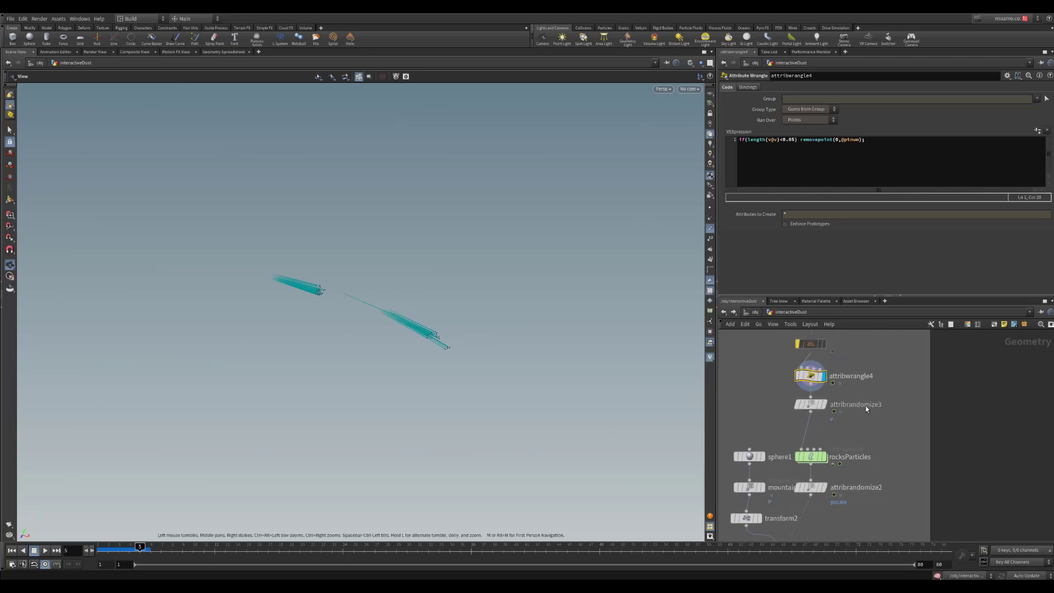
left_click(825, 405)
left_click(812, 404)
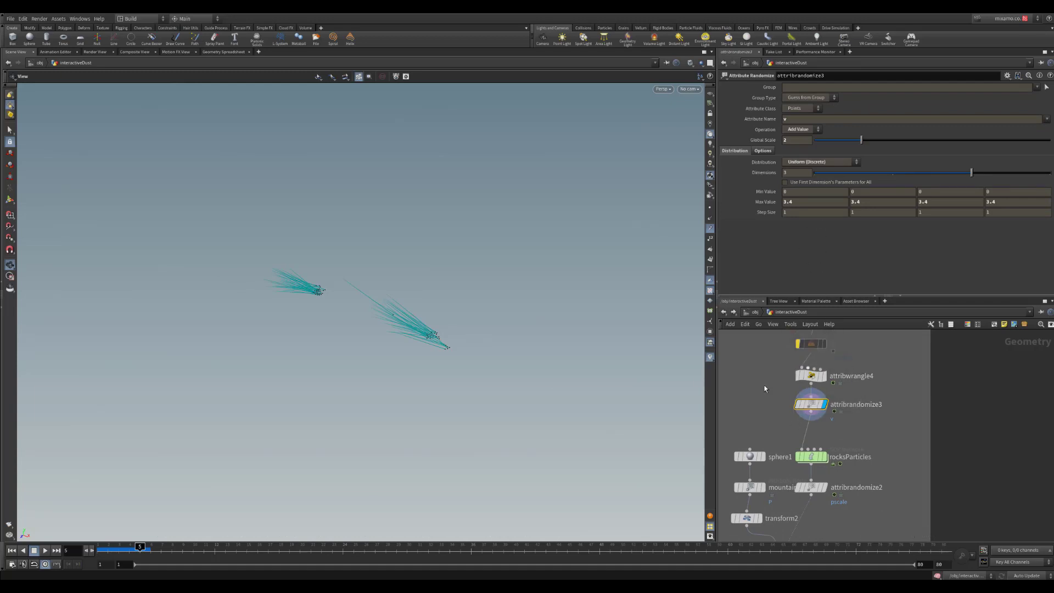
mouse_move(492, 410)
left_mouse_down()
mouse_move(472, 296)
mouse_move(522, 287)
mouse_move(466, 353)
mouse_move(413, 379)
left_mouse_up()
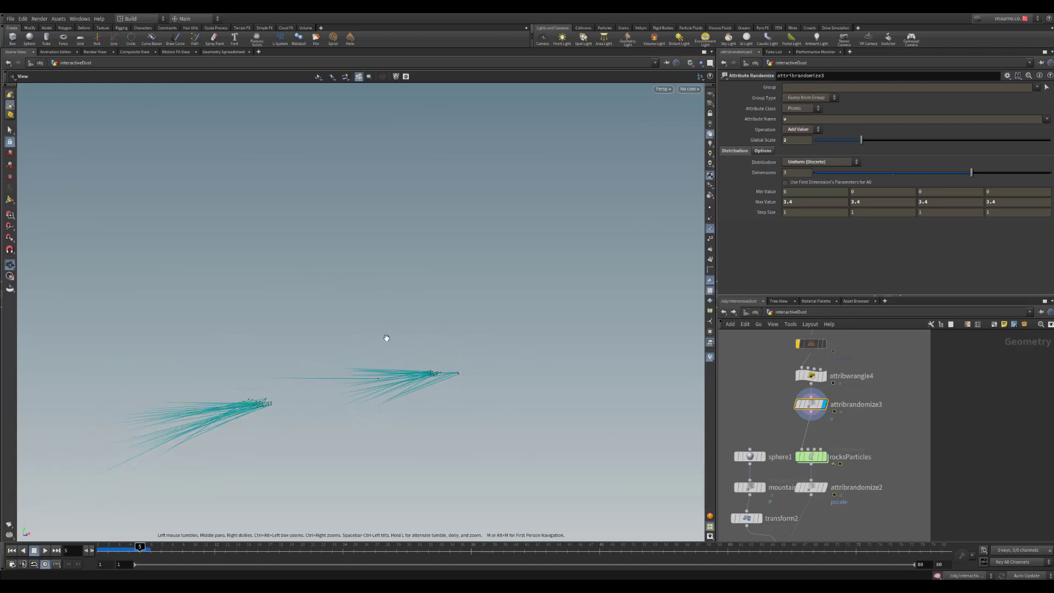
mouse_move(348, 371)
left_mouse_down()
mouse_move(327, 415)
mouse_move(318, 487)
left_mouse_up()
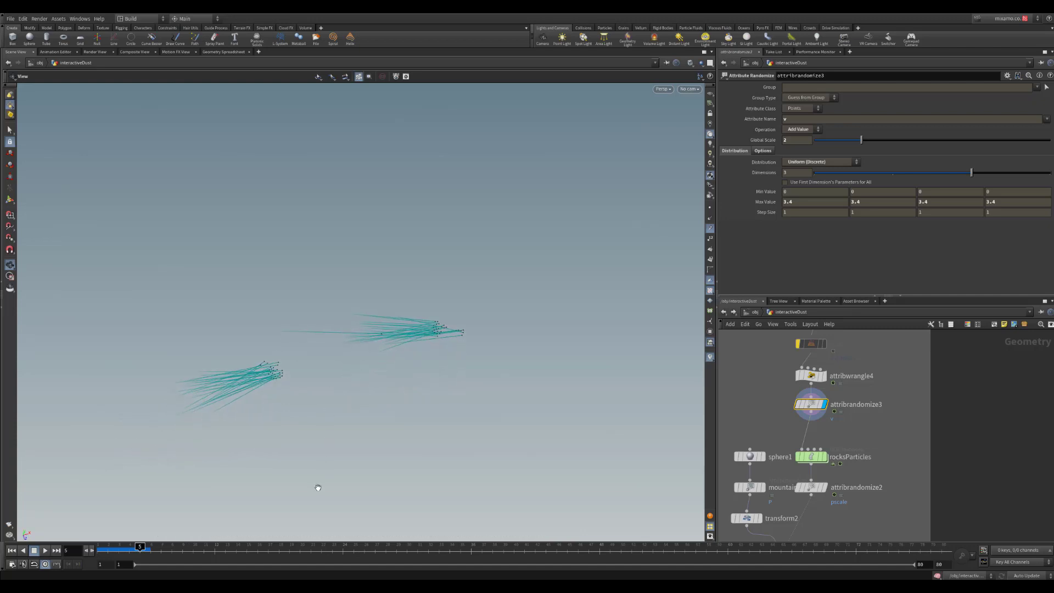
mouse_move(275, 371)
left_mouse_down()
mouse_move(348, 423)
mouse_move(305, 401)
mouse_move(274, 355)
mouse_move(165, 277)
left_mouse_up()
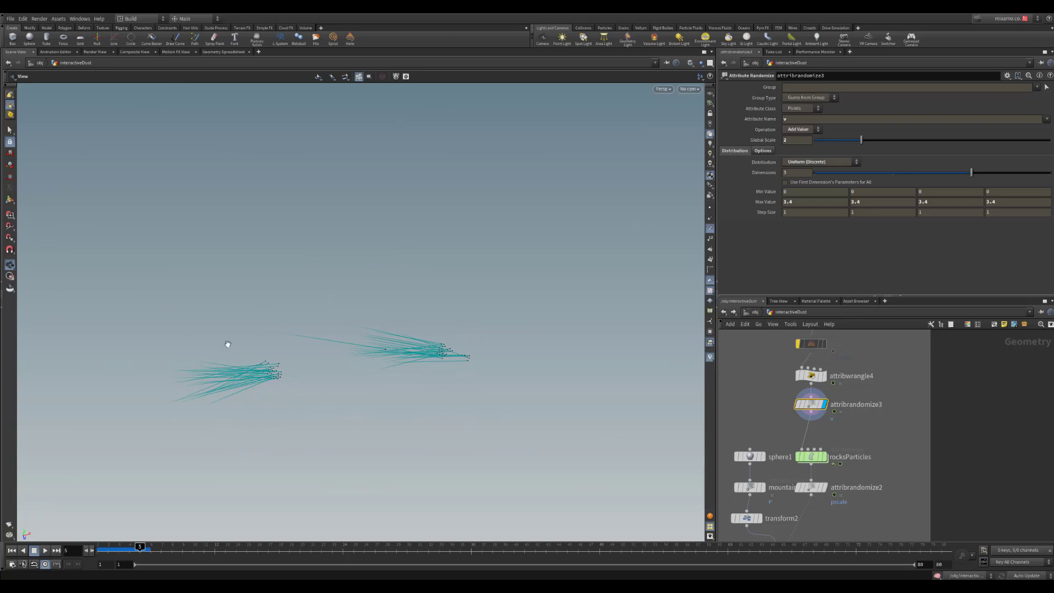
mouse_move(332, 403)
left_mouse_down()
mouse_move(327, 346)
mouse_move(275, 316)
left_mouse_up()
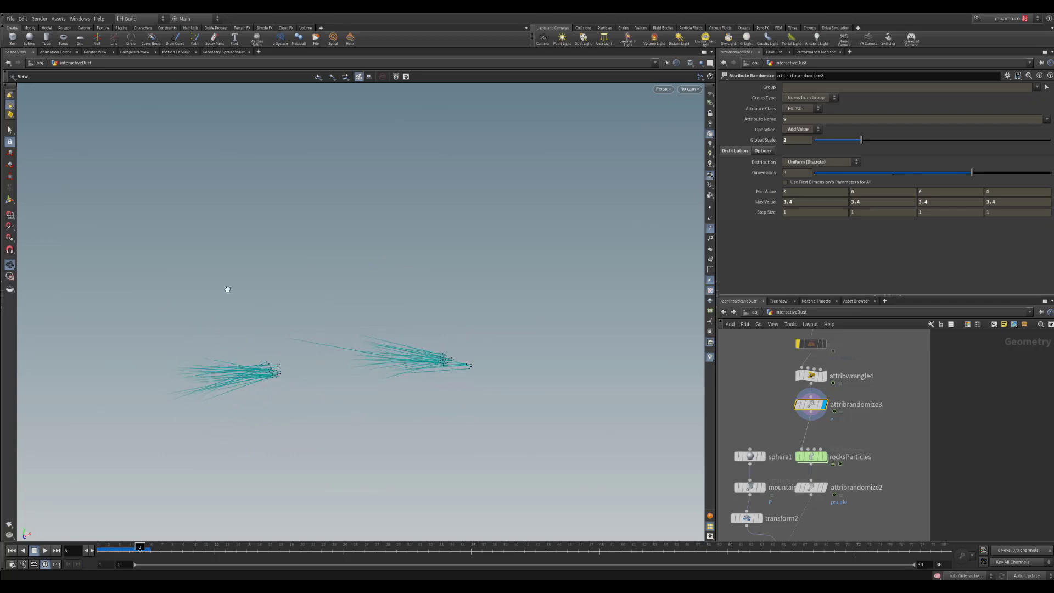
mouse_move(393, 404)
left_mouse_down()
mouse_move(353, 404)
mouse_move(360, 355)
mouse_move(427, 319)
mouse_move(417, 323)
left_mouse_up()
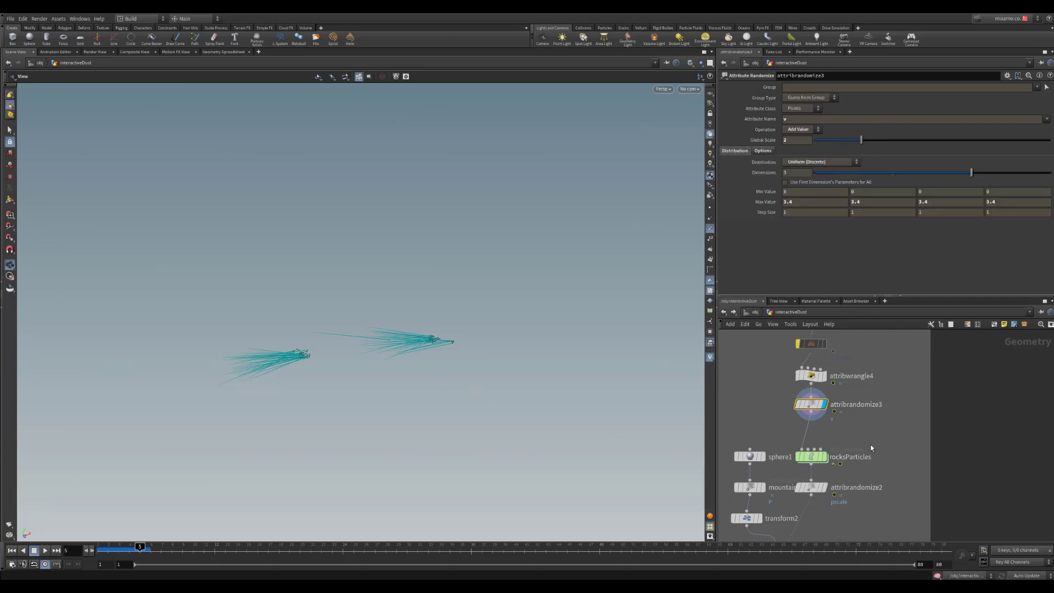
- Display rocksParticles, go inside its DOP network, and turn off the velocity trails in the viewport
left_click(824, 456)
left_click(812, 456)
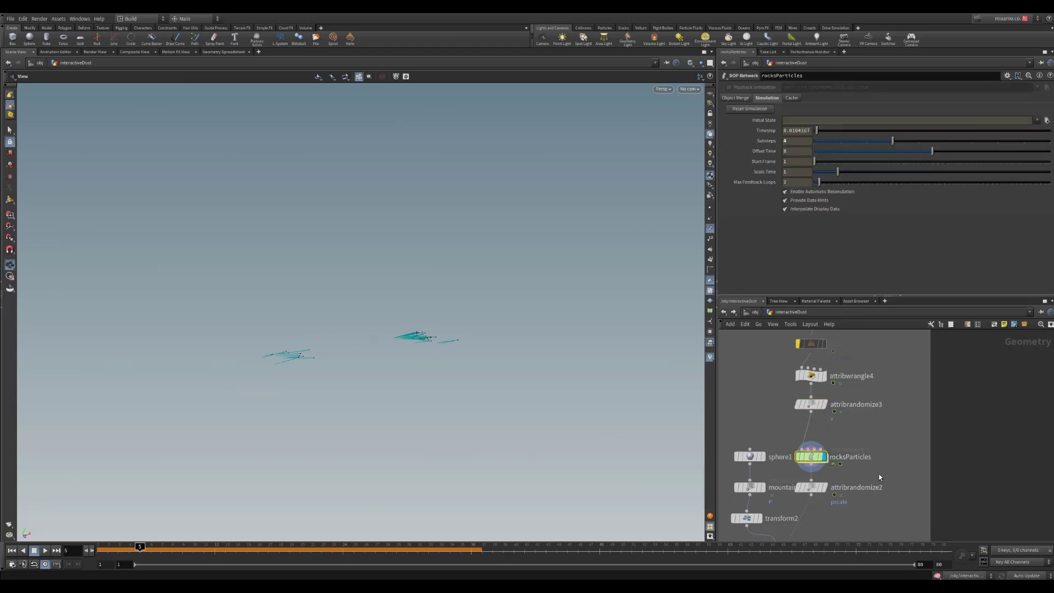
middle_click_drag(870, 501, 868, 443)
left_click_drag(346, 331, 439, 330)
double_click(810, 397)
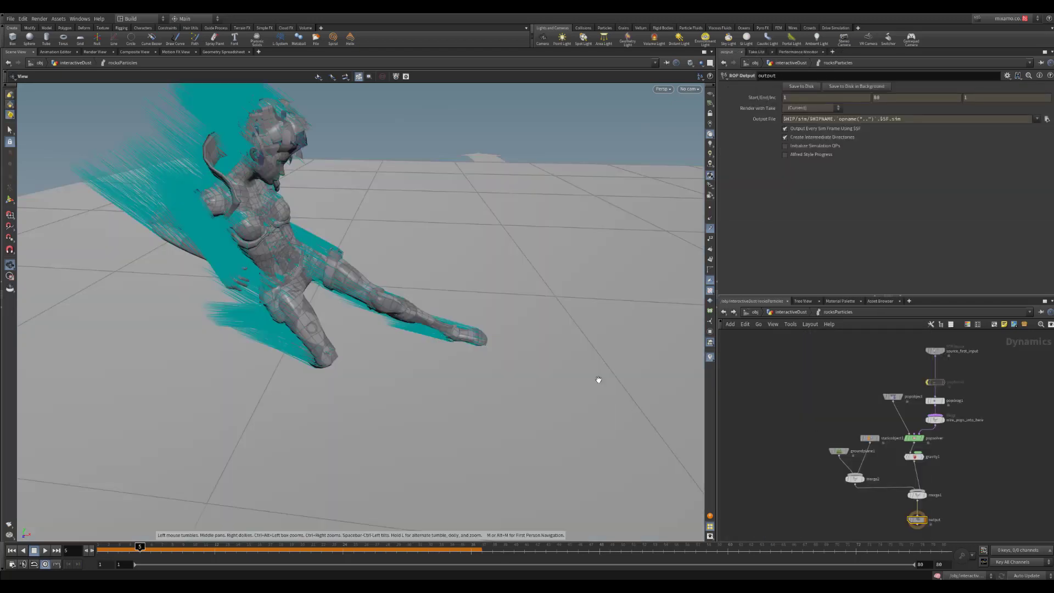
left_click_drag(659, 352, 523, 286)
left_click(709, 230)
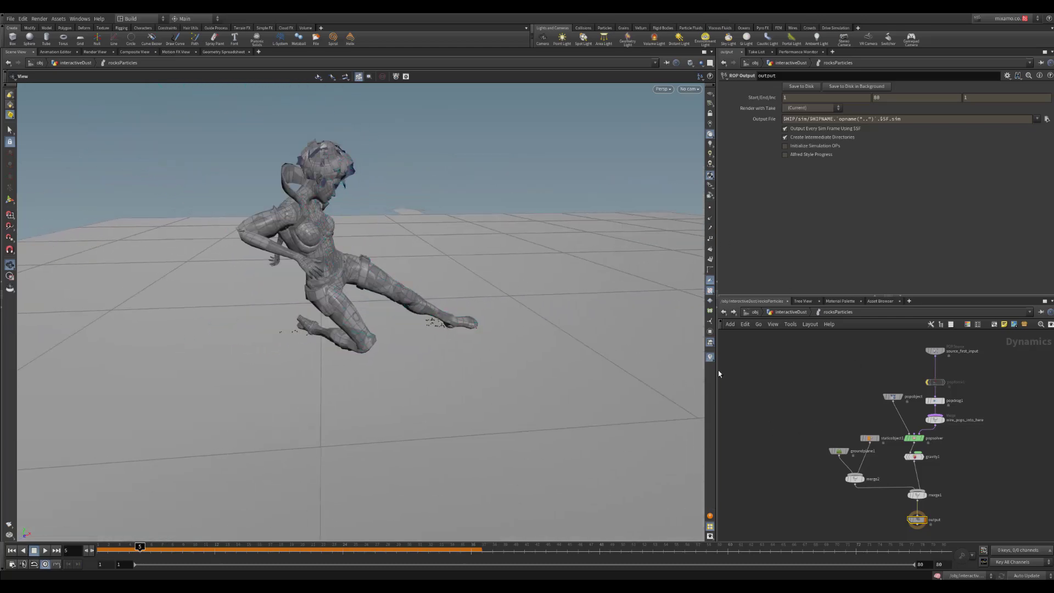
- Play the rocksParticles simulation up to frame 34 to check how particles are emitted behind the moving character
key("ctrl+Up")
key("Up")
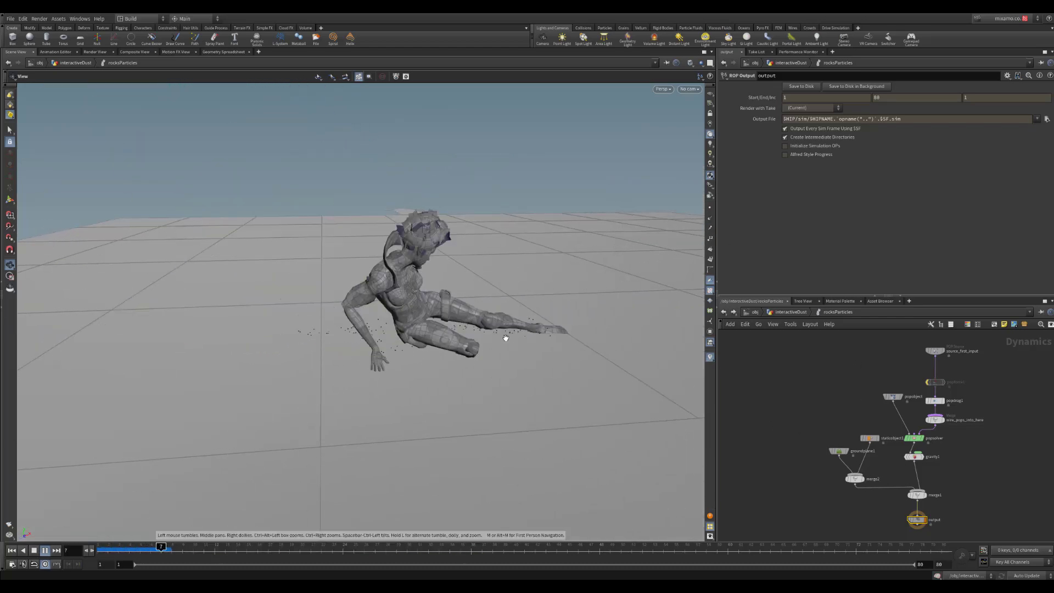
key("Up")
left_click_drag(651, 328, 517, 324)
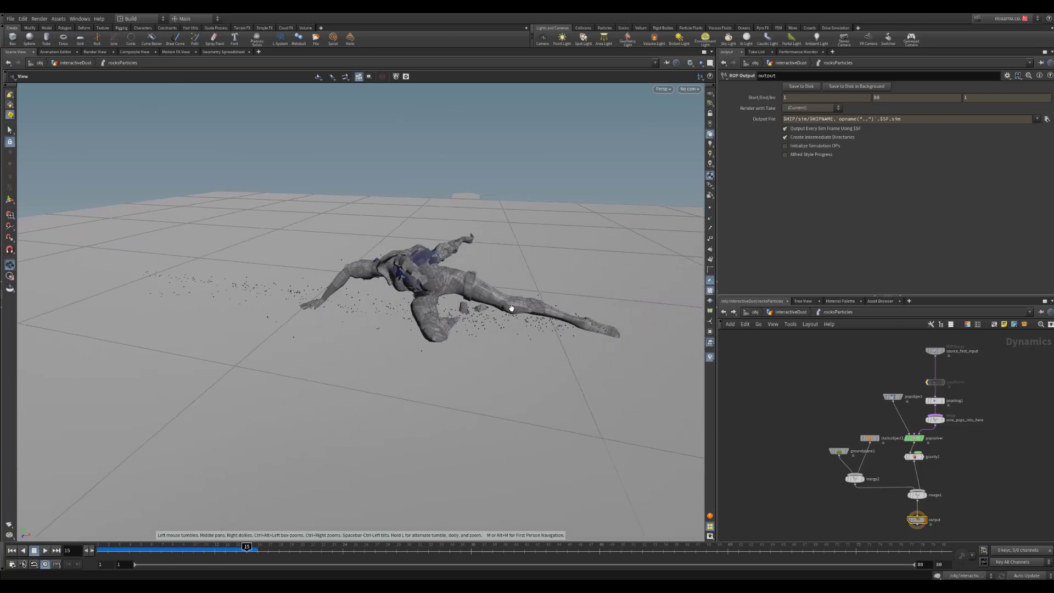
key("ctrl+Up")
key("Up")
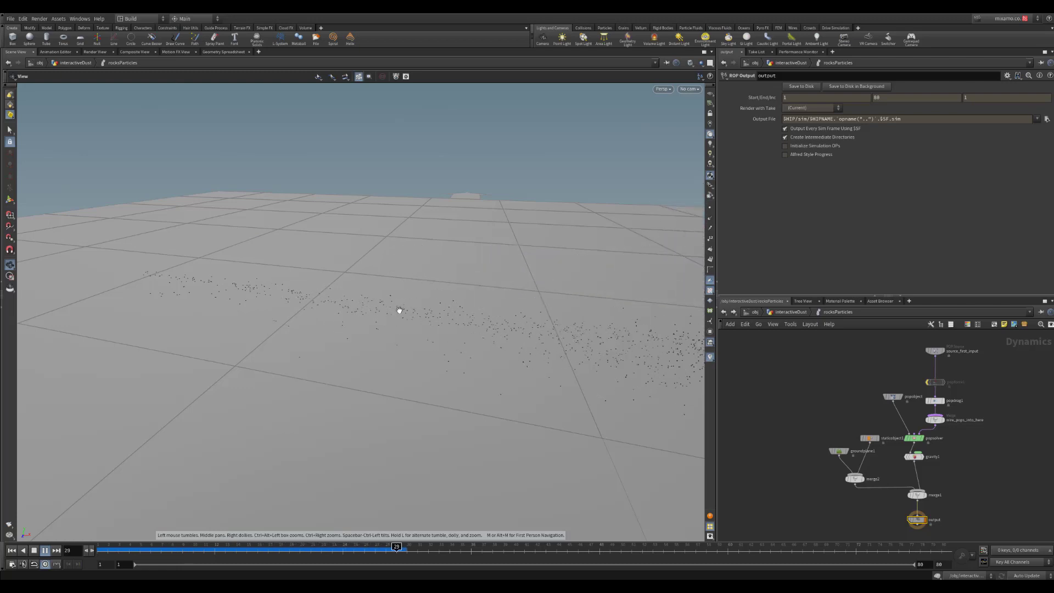
key("Up")
- Review the birth rate, life variance and inherited velocity settings of the source_first_input POP source
mouse_move(979, 403)
middle_mouse_down()
mouse_move(948, 414)
mouse_move(979, 420)
middle_mouse_up()
scroll(948, 408, "up", 2)
left_click(910, 374)
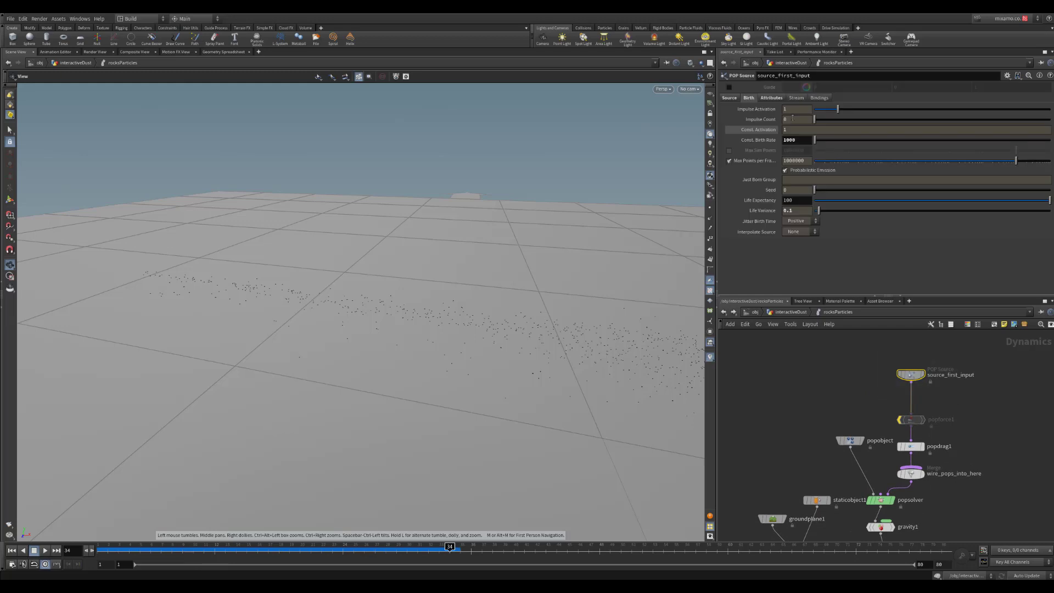
left_click(800, 141)
left_click(800, 202)
left_click(768, 99)
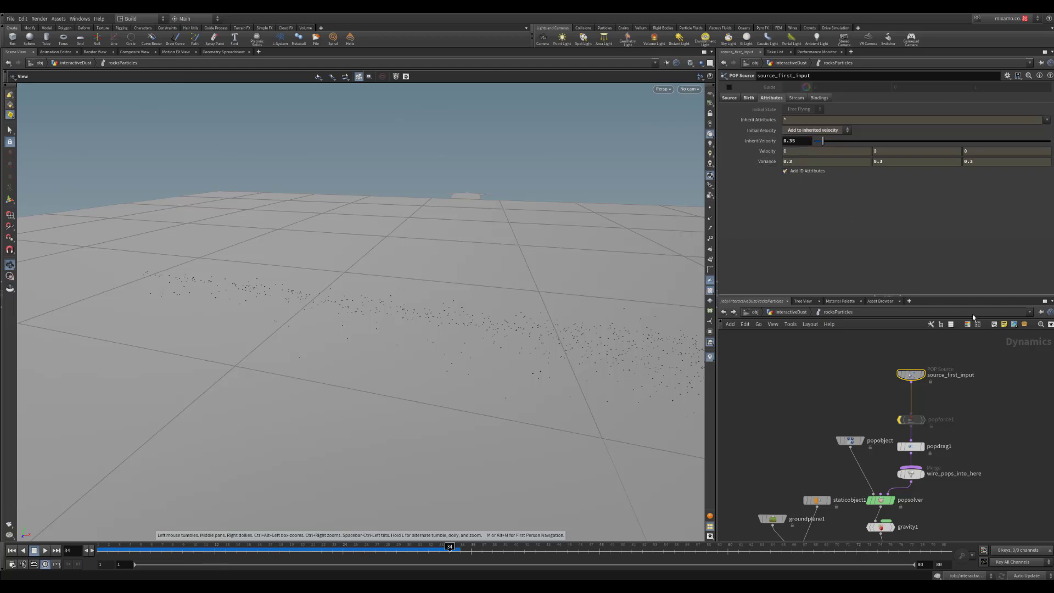
- Check the air resistance settings of popdrag1 and the force settings of gravity1
middle_click_drag(963, 462, 956, 423)
left_click(911, 437)
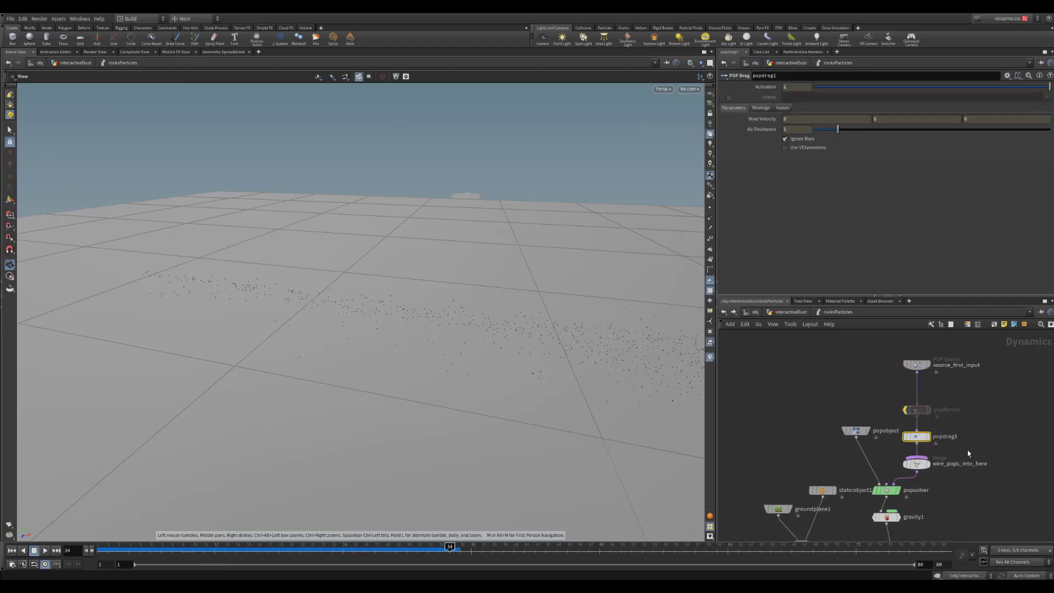
middle_click_drag(980, 447, 989, 416)
middle_click_drag(964, 495, 958, 464)
left_click(885, 473)
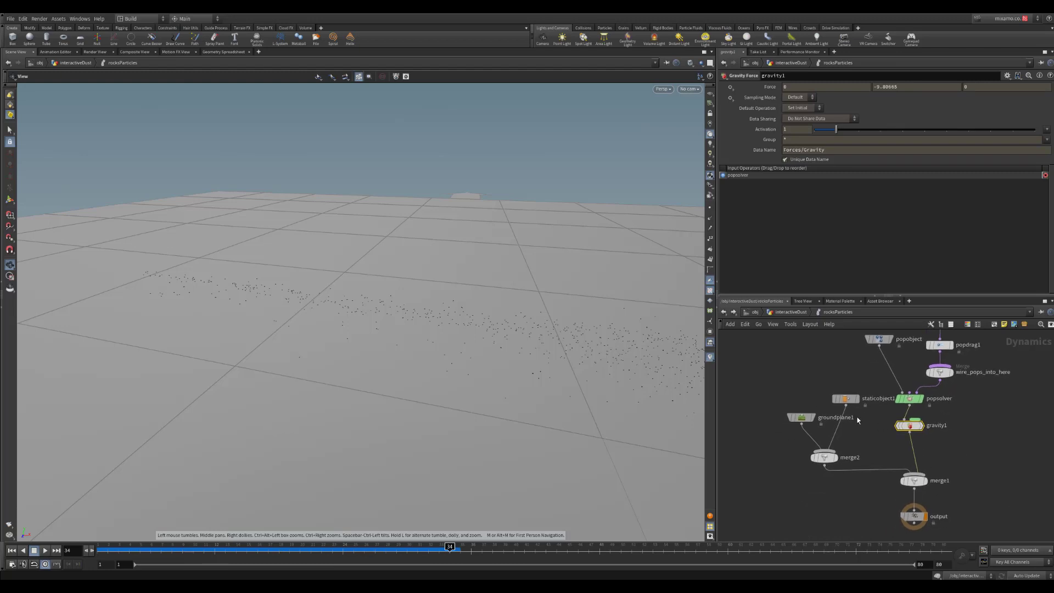
- Inspect staticobject1's collision body beside the running character, switching Use Object Transform off and back on
left_click_drag(862, 437, 811, 464)
left_click(847, 399)
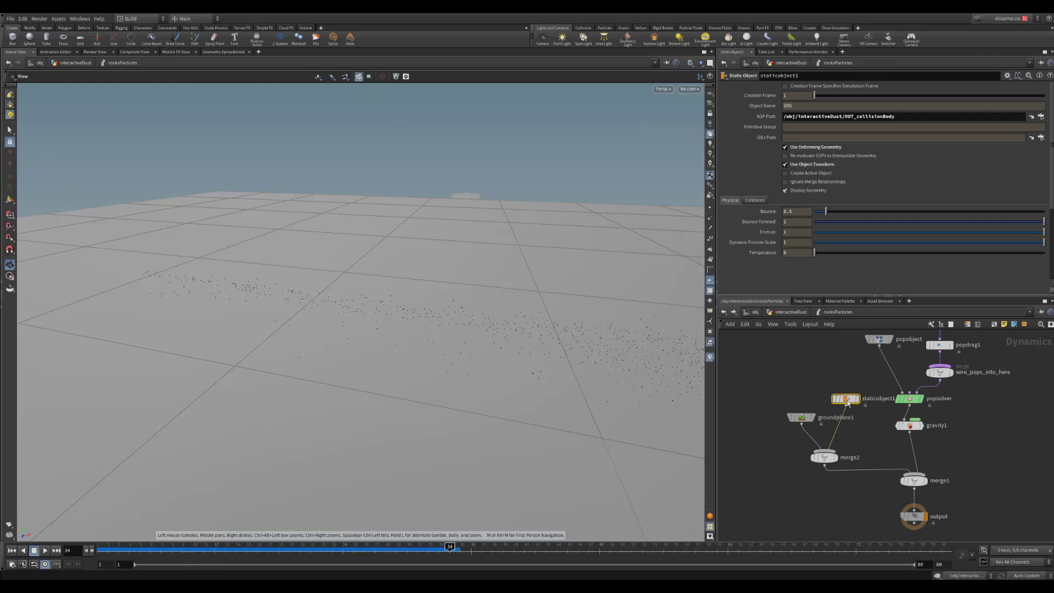
right_click_drag(507, 350, 425, 315)
middle_click_drag(658, 356, 483, 326)
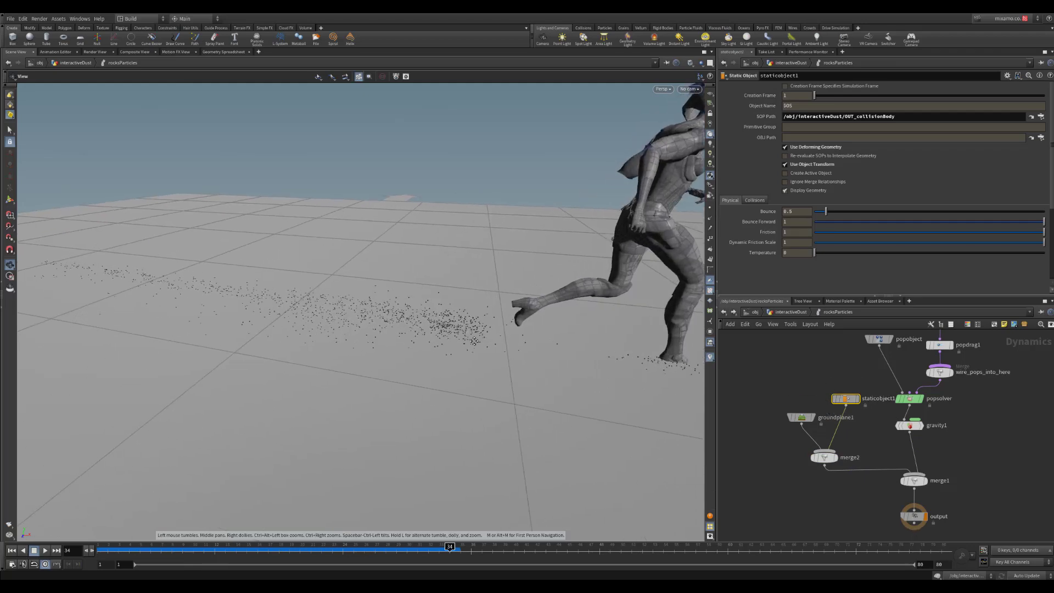
right_click_drag(483, 327, 447, 344)
middle_click_drag(447, 344, 364, 351)
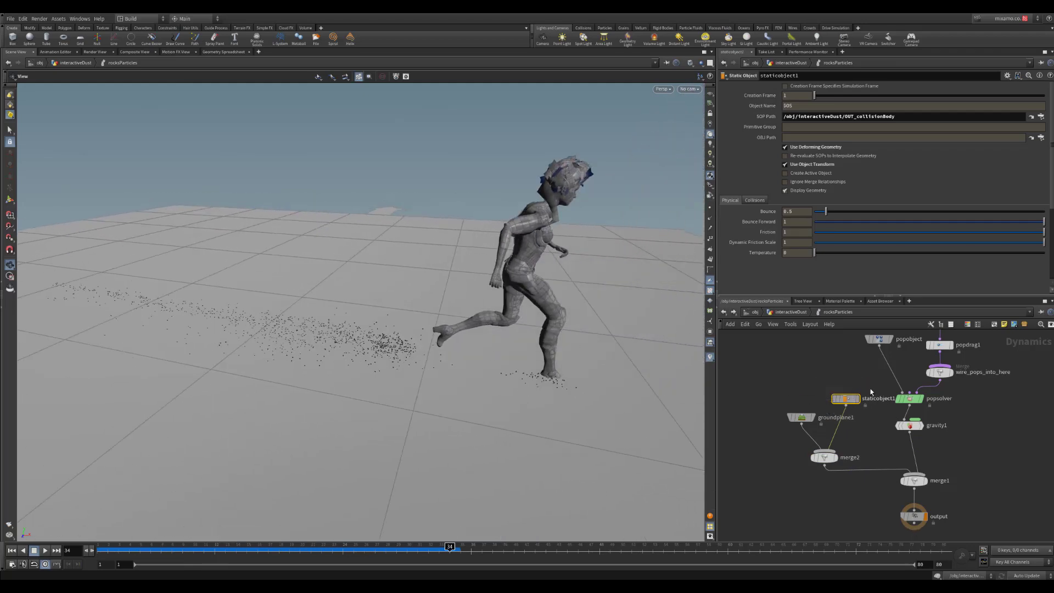
left_click(792, 167)
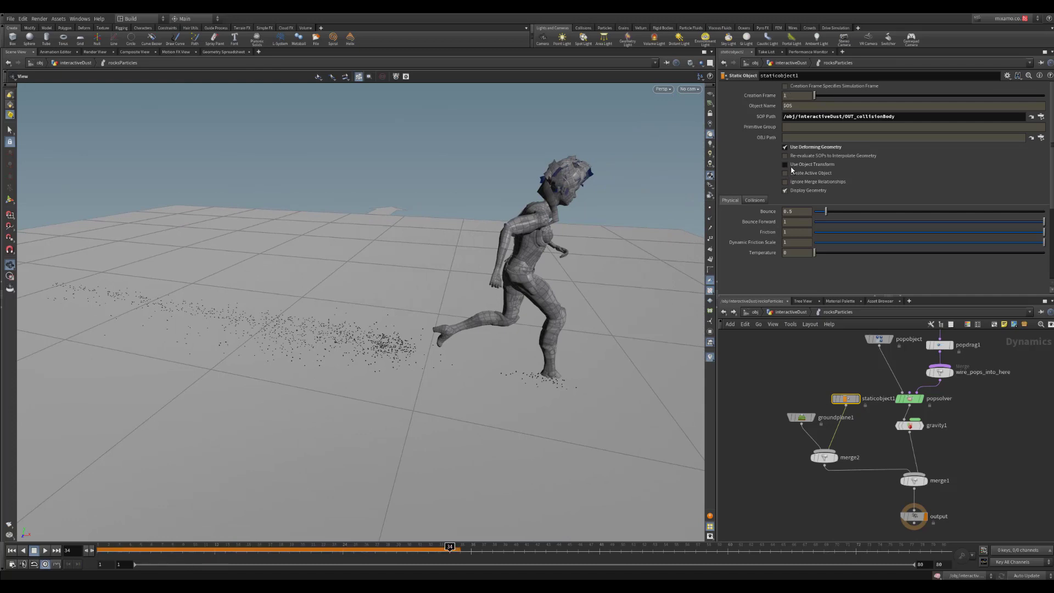
left_click(791, 168)
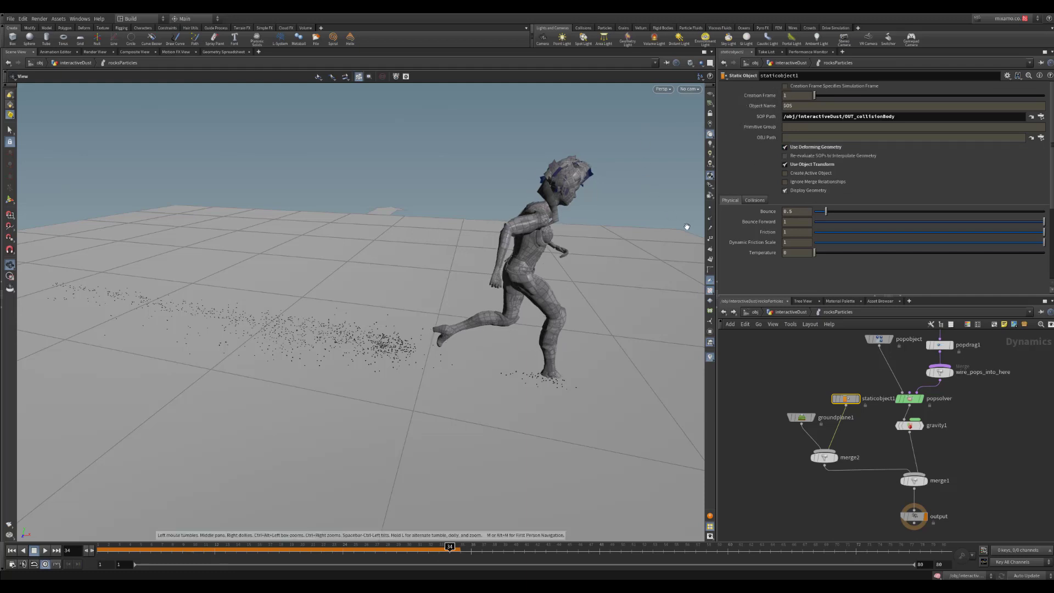
- Compare staticobject1's physical and collision settings, and briefly show the collision radius of its RBD surface
left_click(748, 199)
left_click(731, 200)
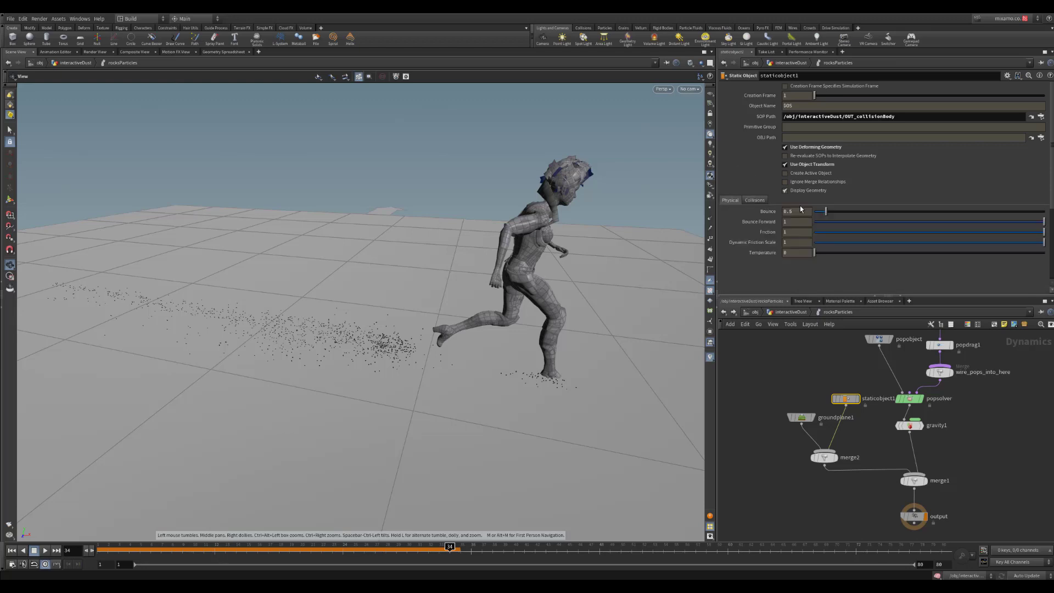
left_click(754, 200)
scroll(768, 230, "down", 3)
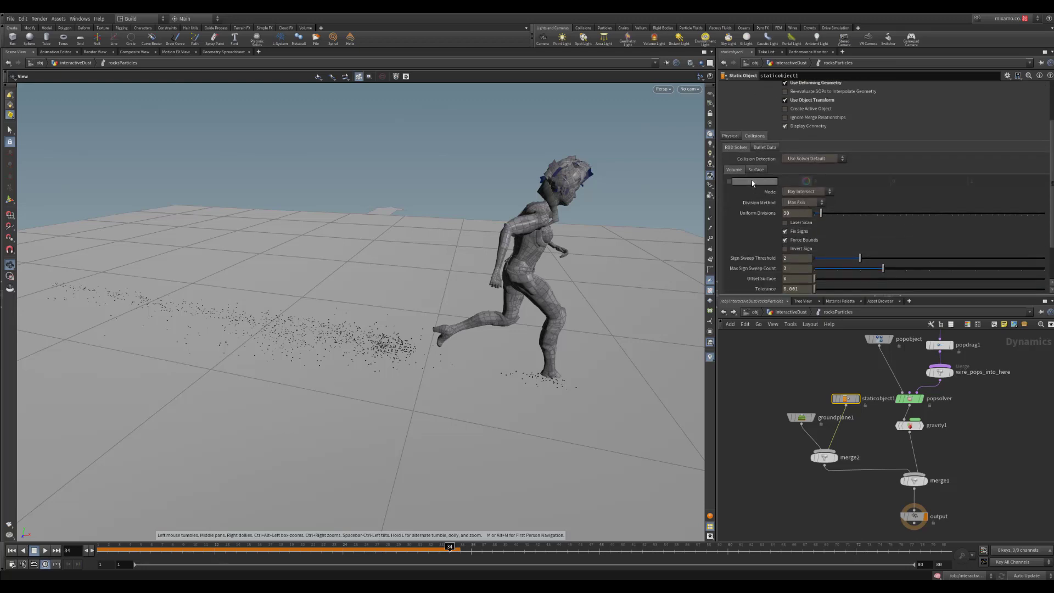
left_click(756, 170)
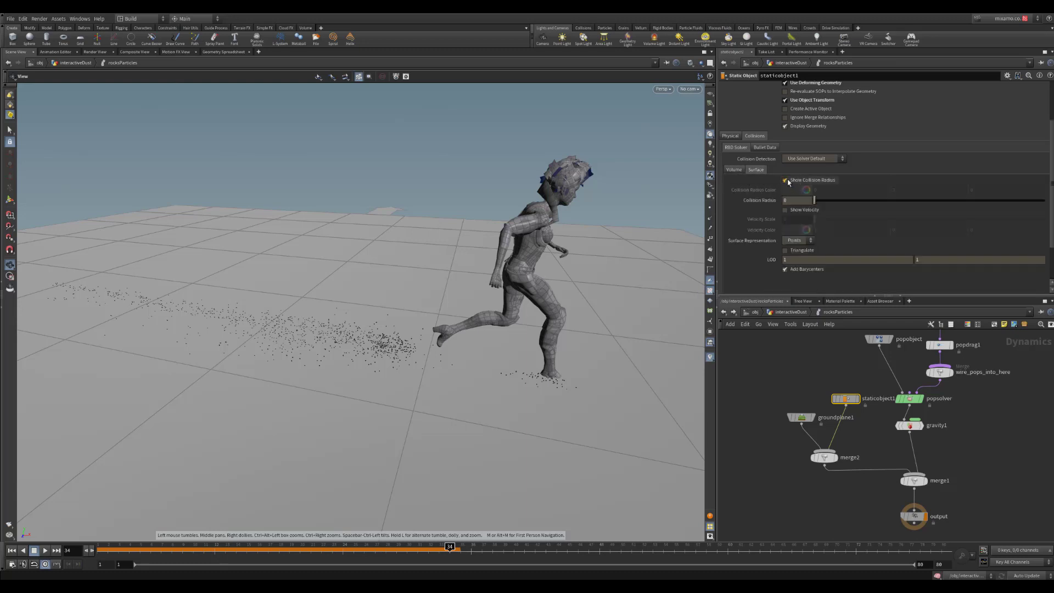
left_click(786, 180)
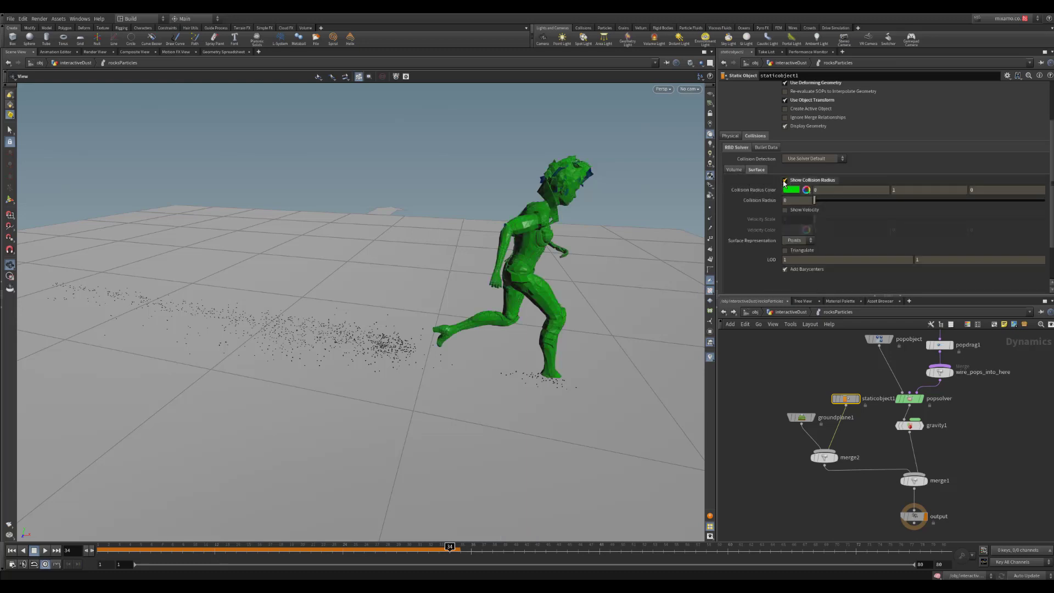
left_click(785, 182)
- Review staticobject1's volume collision settings, and preview the surface collision radius again on a closer view of the character
left_click(738, 171)
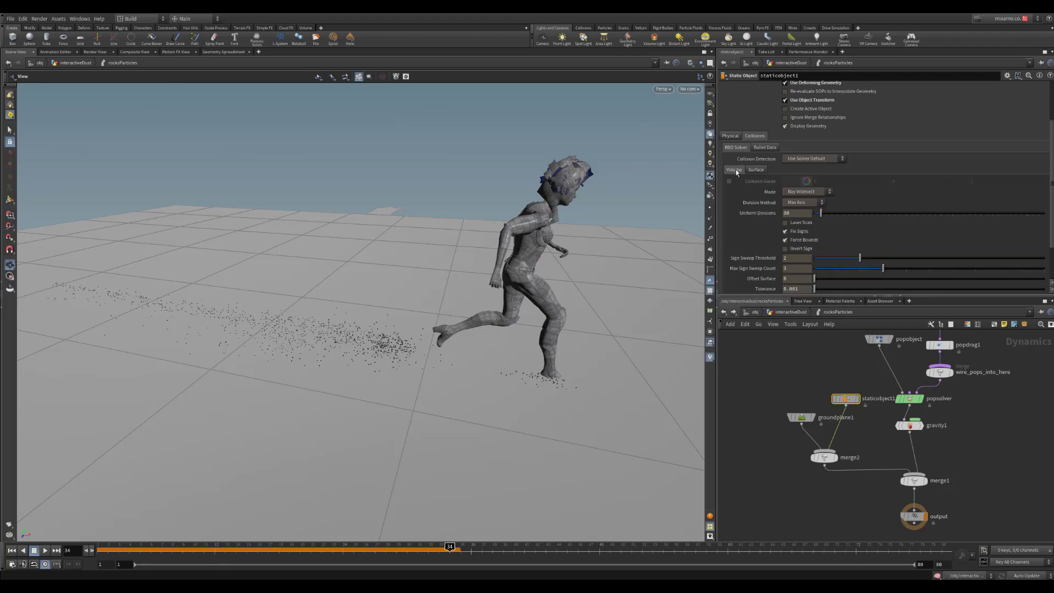
mouse_move(585, 264)
left_mouse_down("alt")
mouse_move(522, 285)
mouse_move(637, 283)
mouse_move(579, 282)
left_mouse_up("alt")
right_click_drag(578, 277, 541, 275)
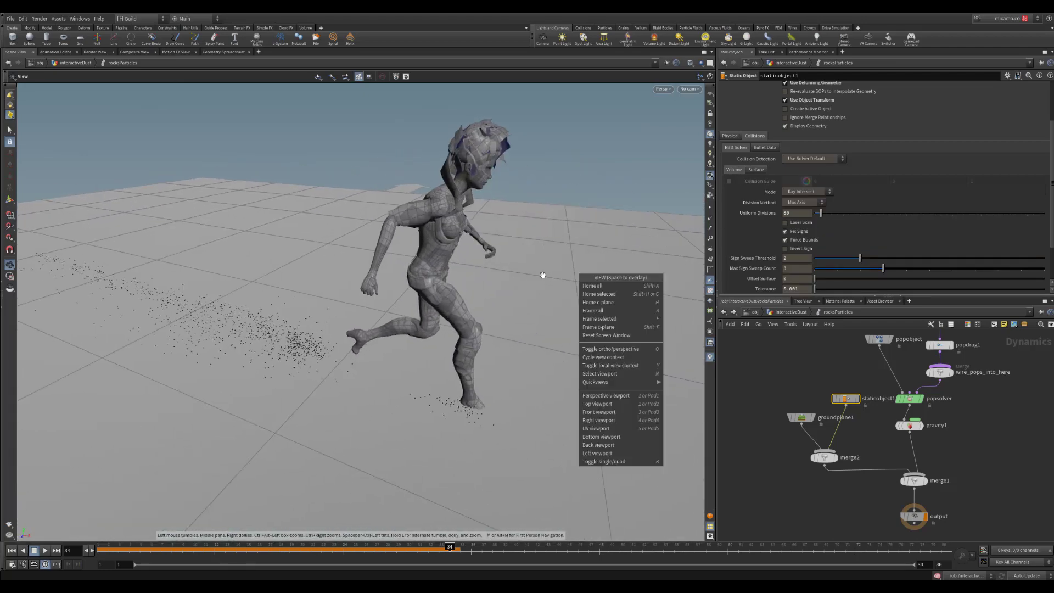
left_click(542, 269)
left_click_drag(541, 269, 599, 258, "alt")
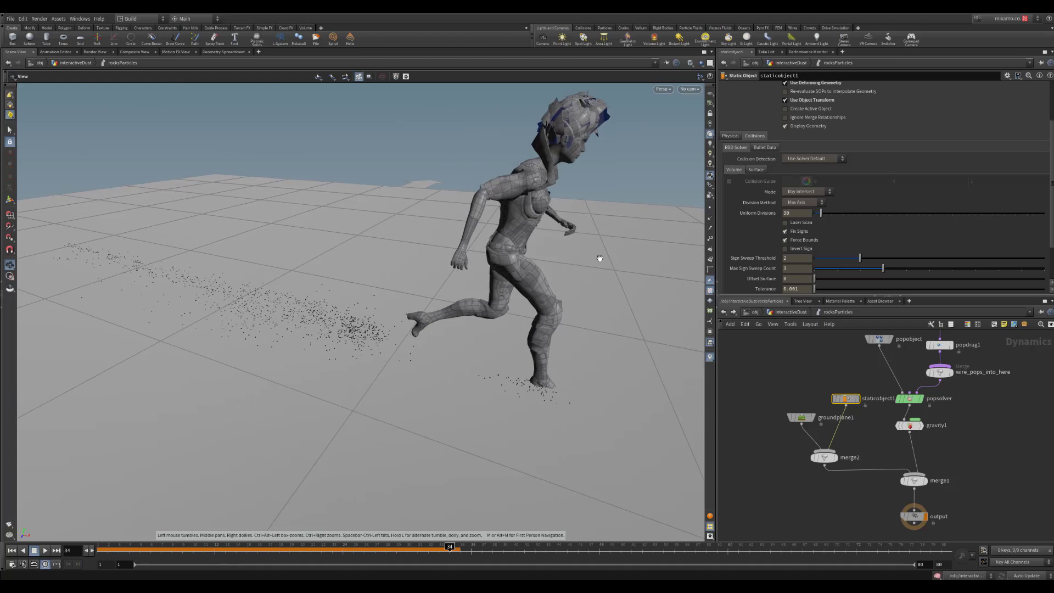
left_click(756, 169)
left_click(784, 181)
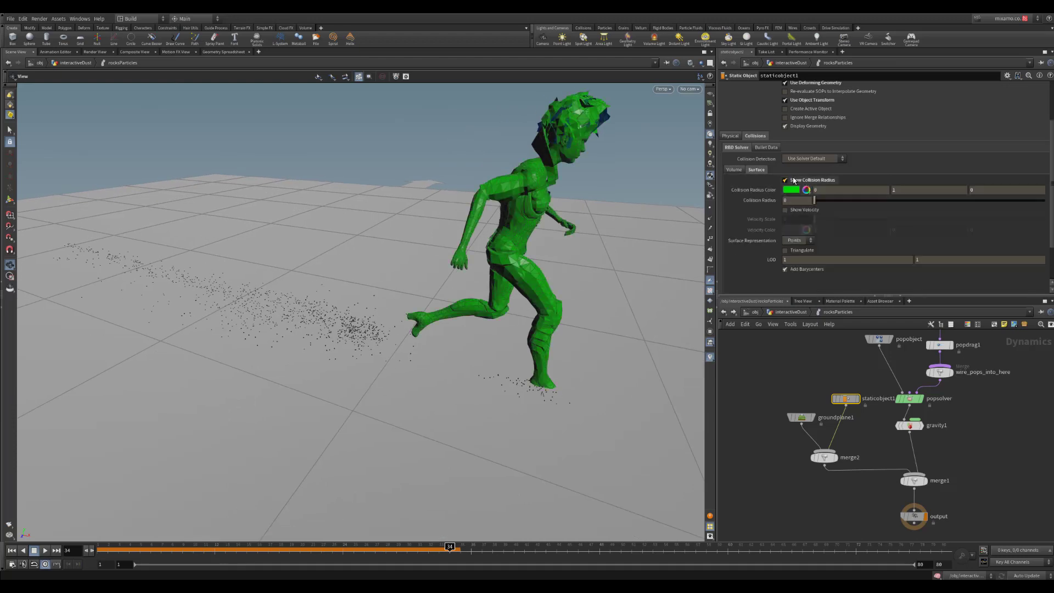
left_click(793, 181)
- Look through staticobject1's Collision Detection choices, keeping Use Solver Default, and inspect the end of the particle network
left_click(815, 159)
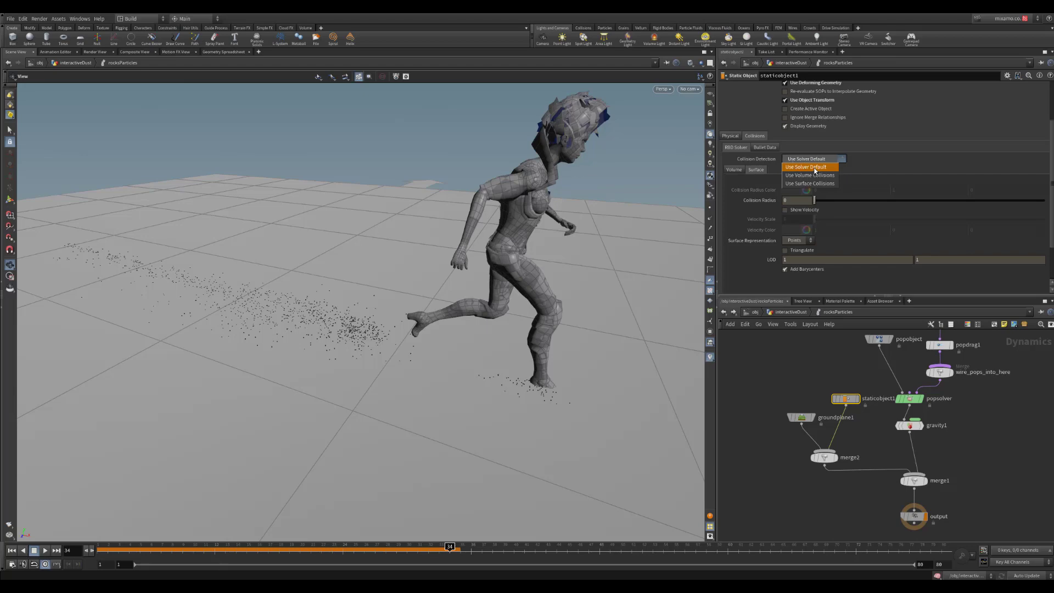
left_click(812, 168)
left_click(808, 160)
left_click(638, 210)
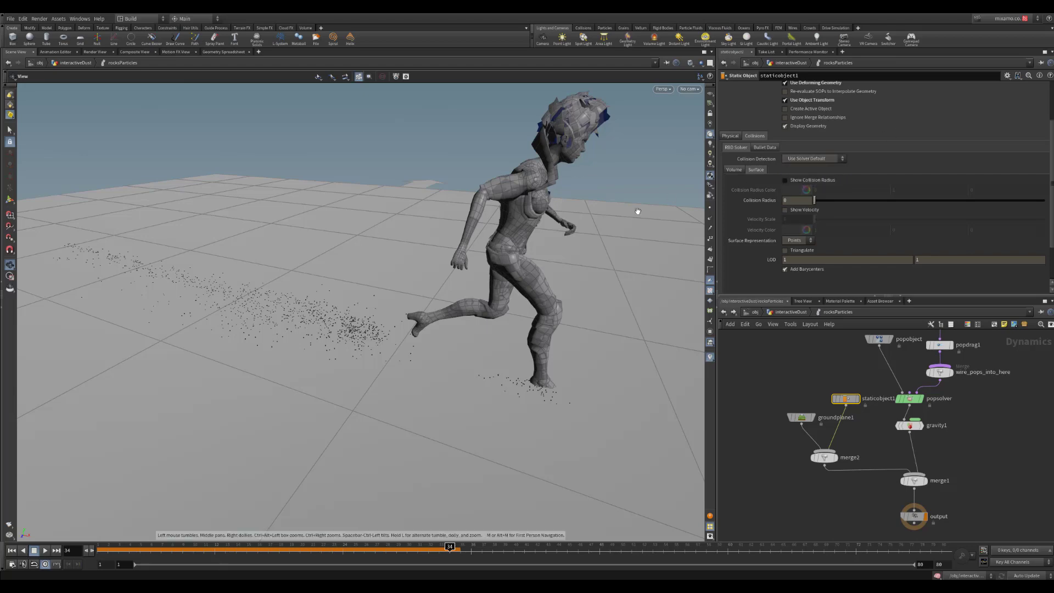
left_click_drag(638, 210, 547, 273)
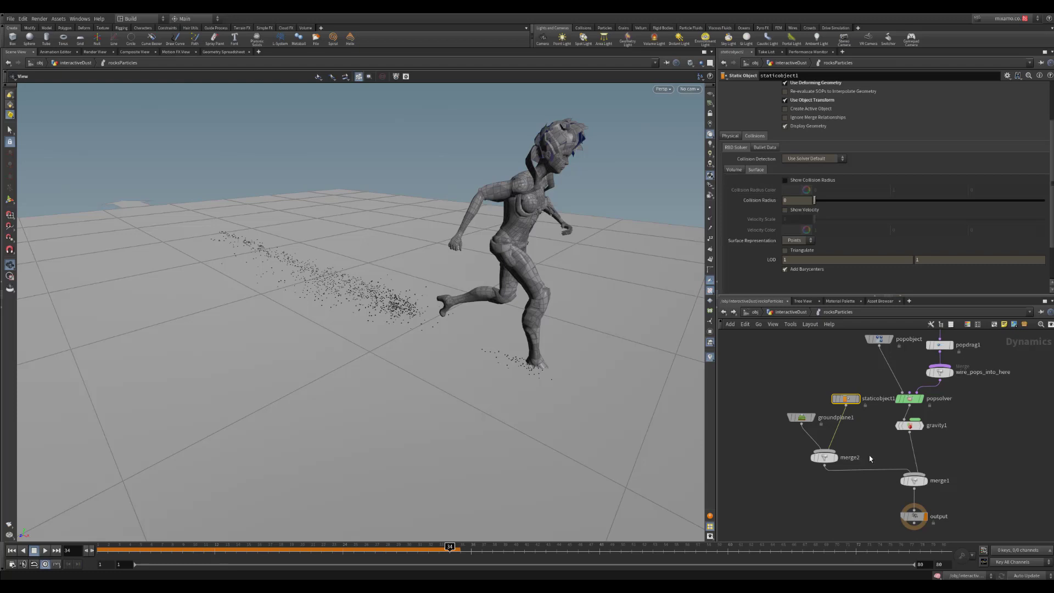
middle_click_drag(885, 449, 847, 377)
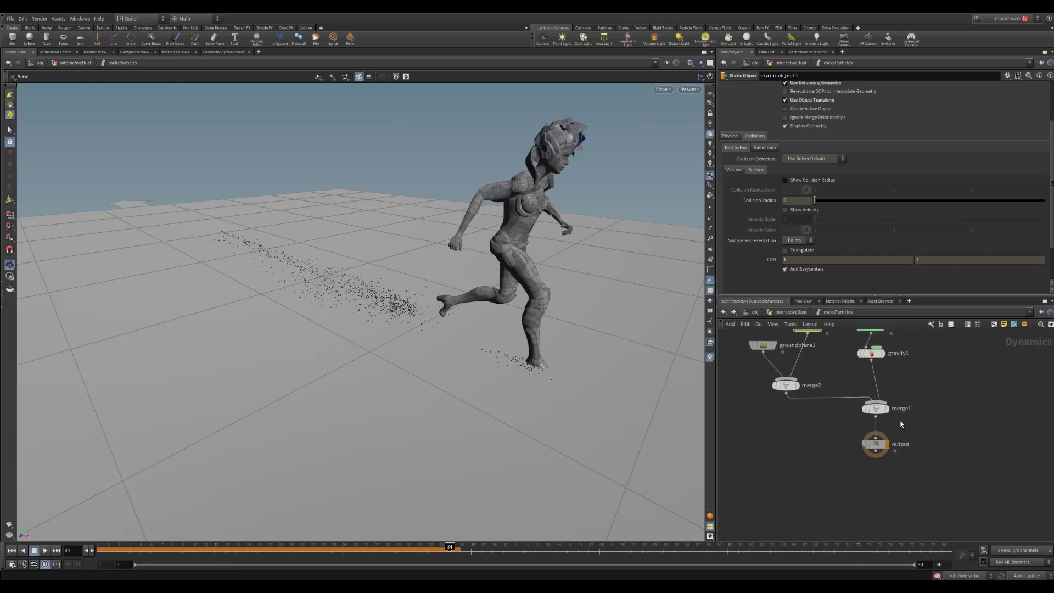
- Play the rocks particle simulation on to frame 45, and go back up to the interactiveDust geometry network
left_click(886, 410)
left_click(886, 444)
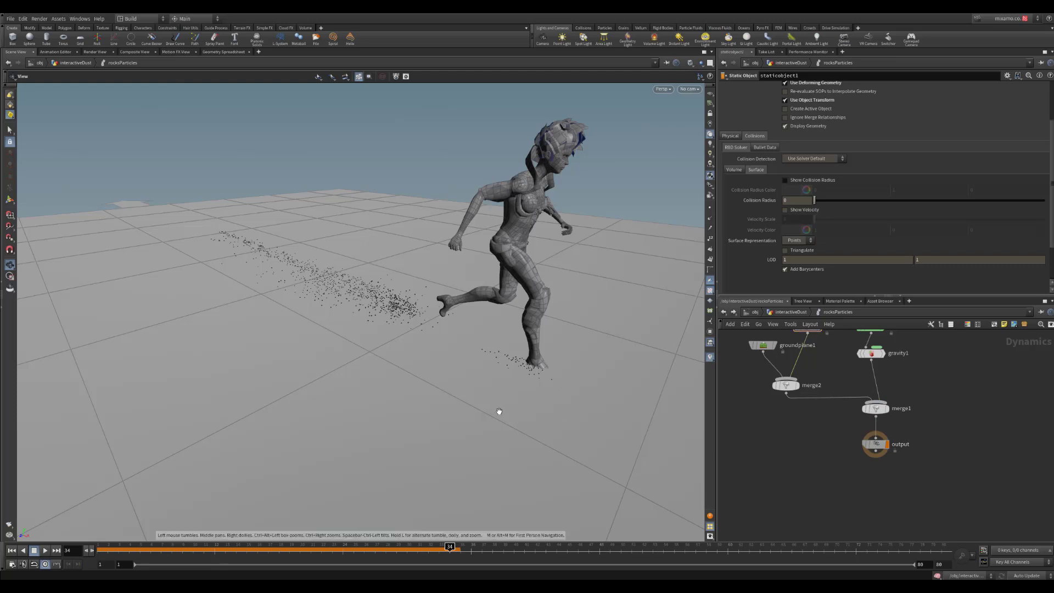
key("ctrl+Up")
key("Up")
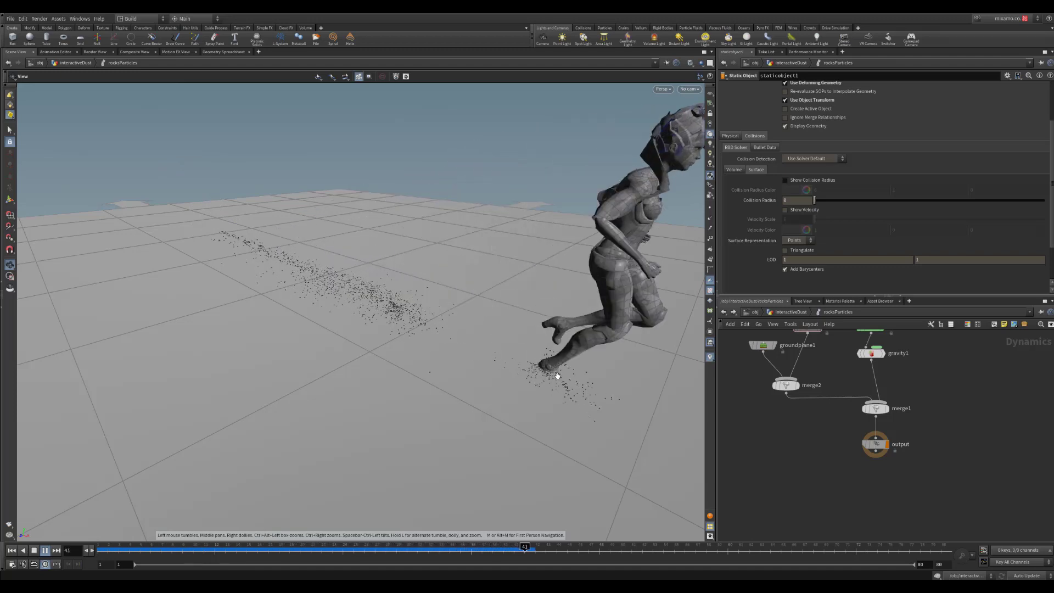
key("Up")
left_click(791, 311)
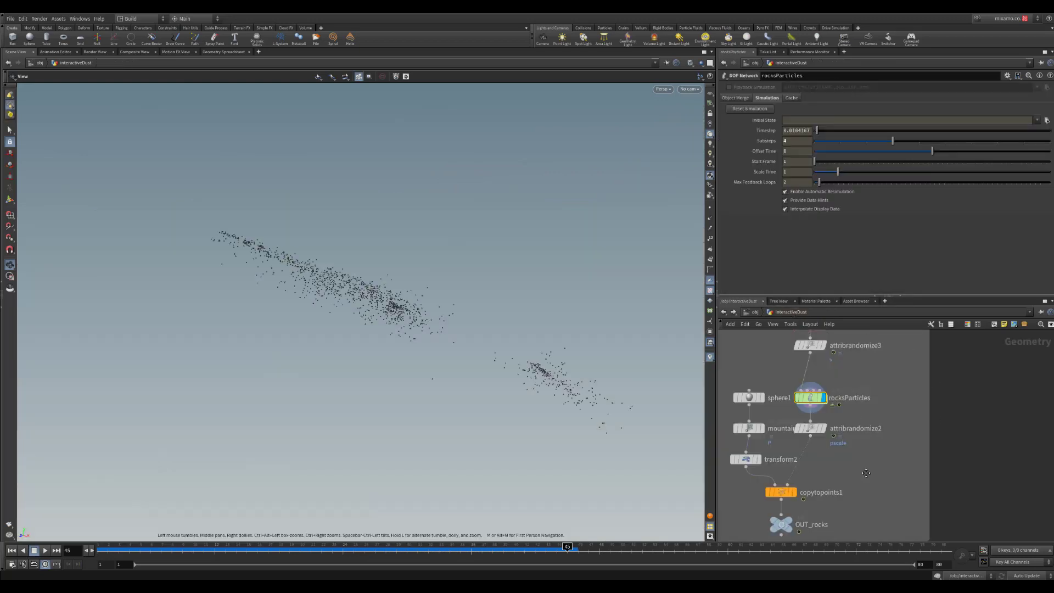
- Display attribrandomize2 below rocksParticles and show its settings
mouse_move(866, 474)
middle_mouse_down()
mouse_move(872, 414)
mouse_move(899, 453)
mouse_move(882, 472)
middle_mouse_up()
scroll(899, 453, "down", 1)
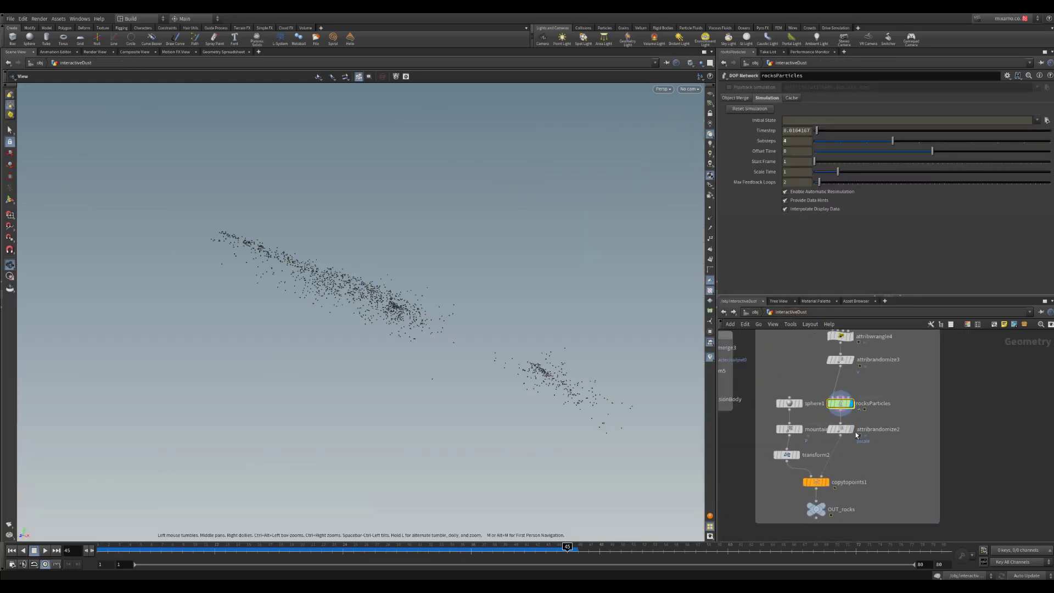
scroll(857, 454, "up", 4)
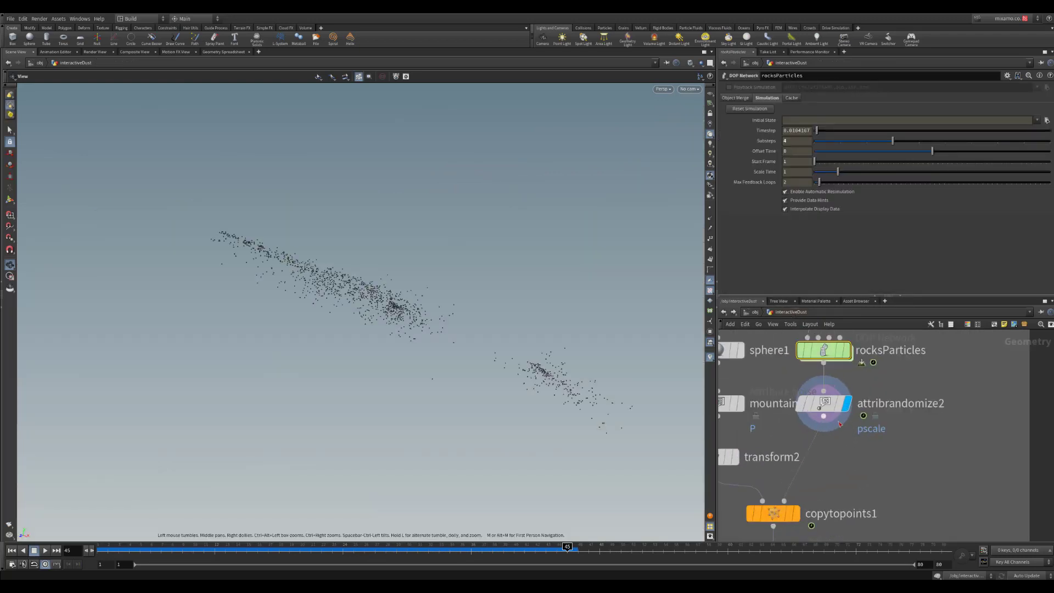
left_click(828, 406)
scroll(874, 468, "down", 3)
middle_click_drag(875, 468, 891, 471)
left_click(854, 436)
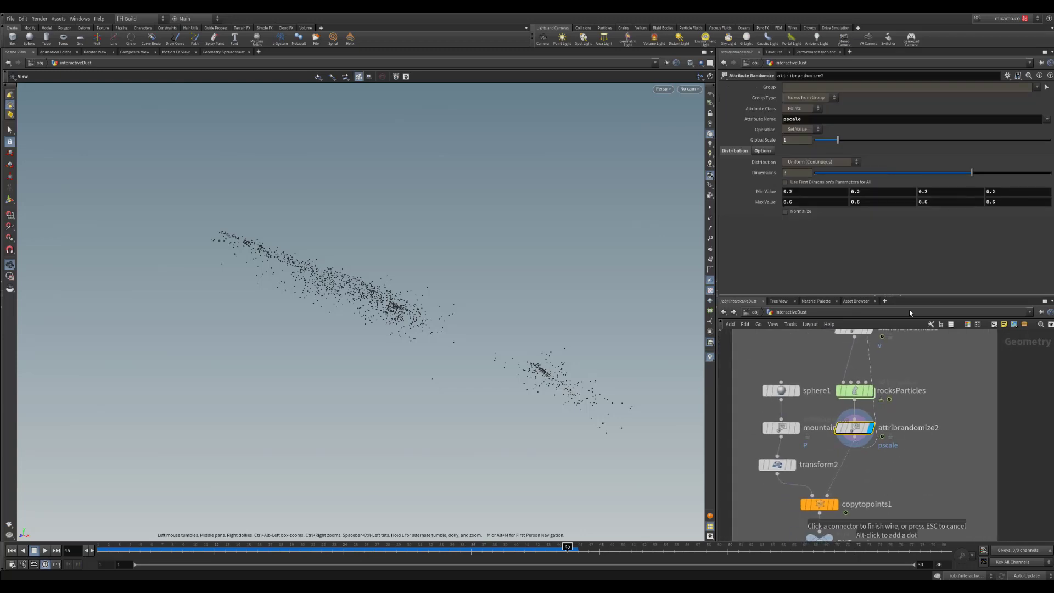
- Review attribrandomize2's pscale attribute and its minimum and maximum values, cancelling the stray wire from the node
double_click(799, 118)
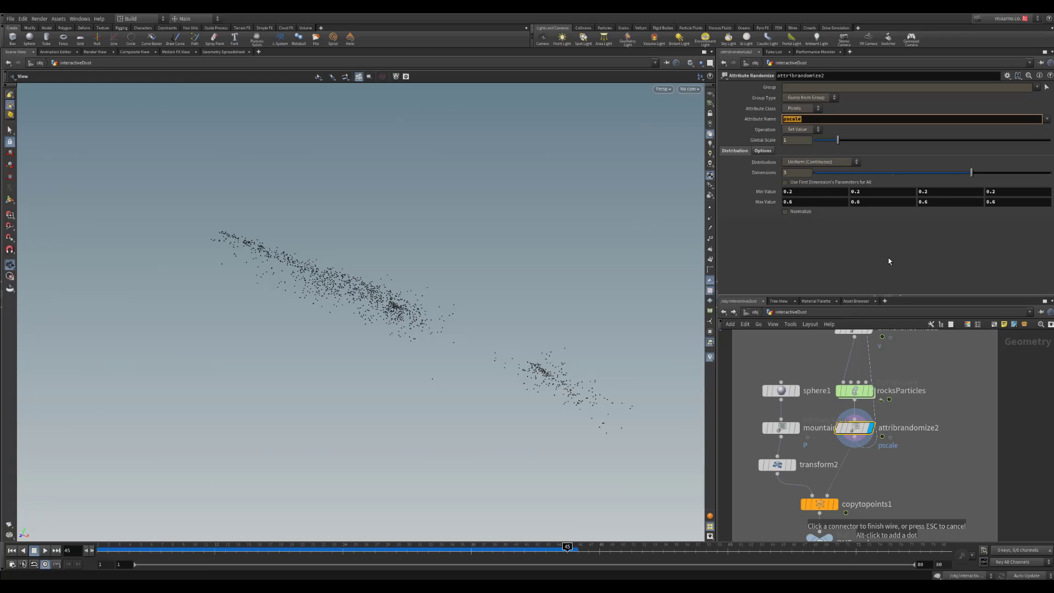
left_click(896, 464)
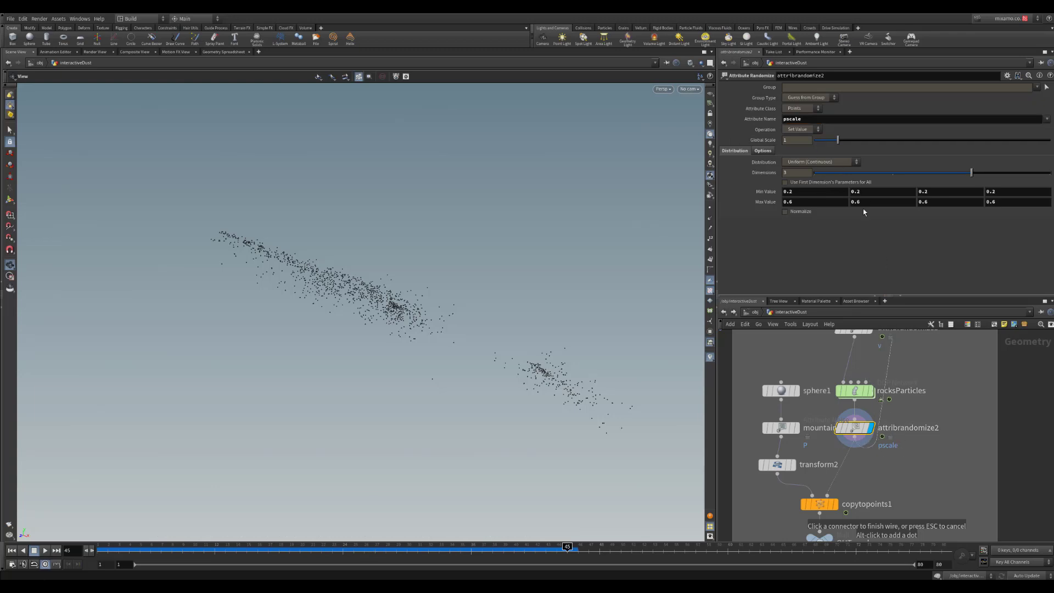
key("Escape")
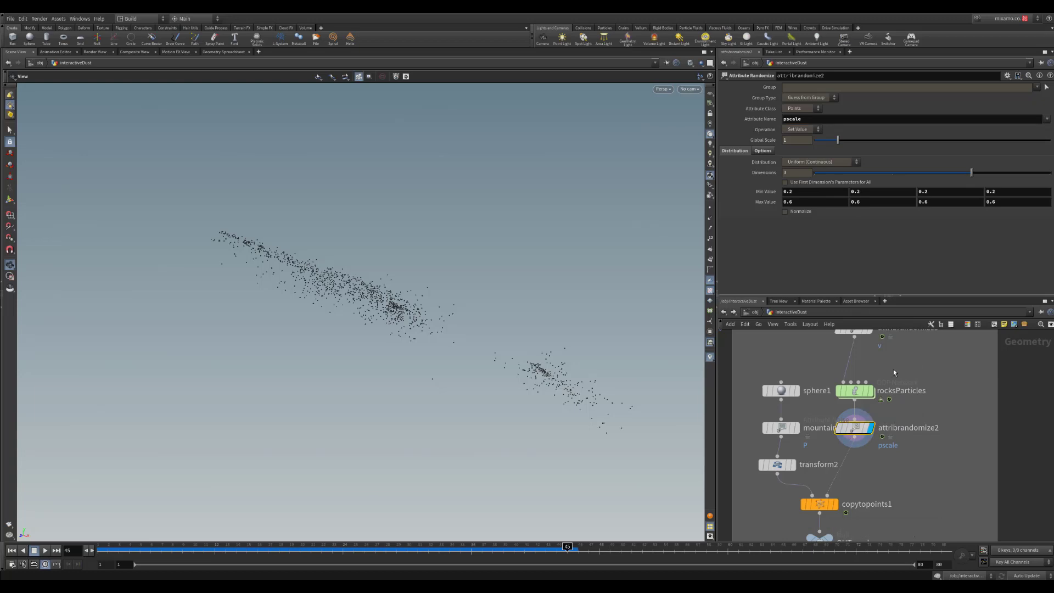
double_click(811, 119)
middle_click_drag(950, 464, 986, 426)
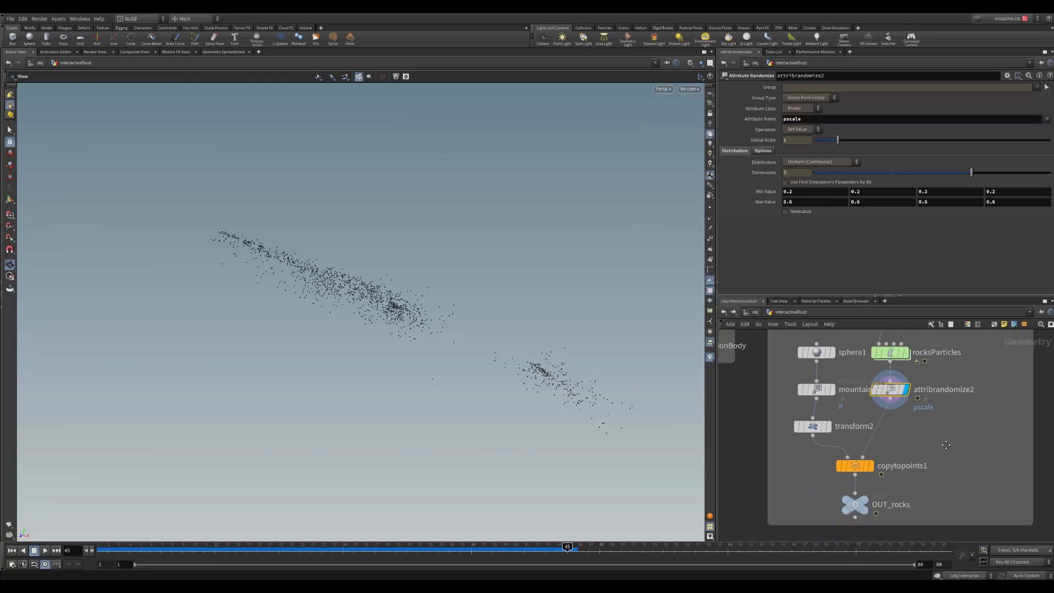
- Display sphere1, the base shape for the rocks, and show its settings
left_click_drag(524, 382, 497, 308)
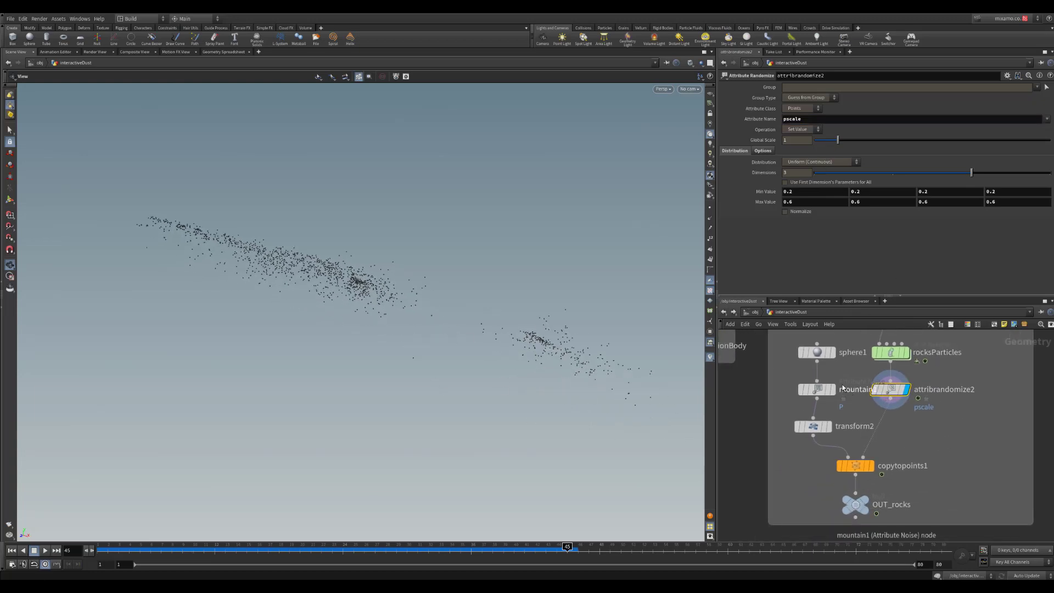
mouse_move(867, 462)
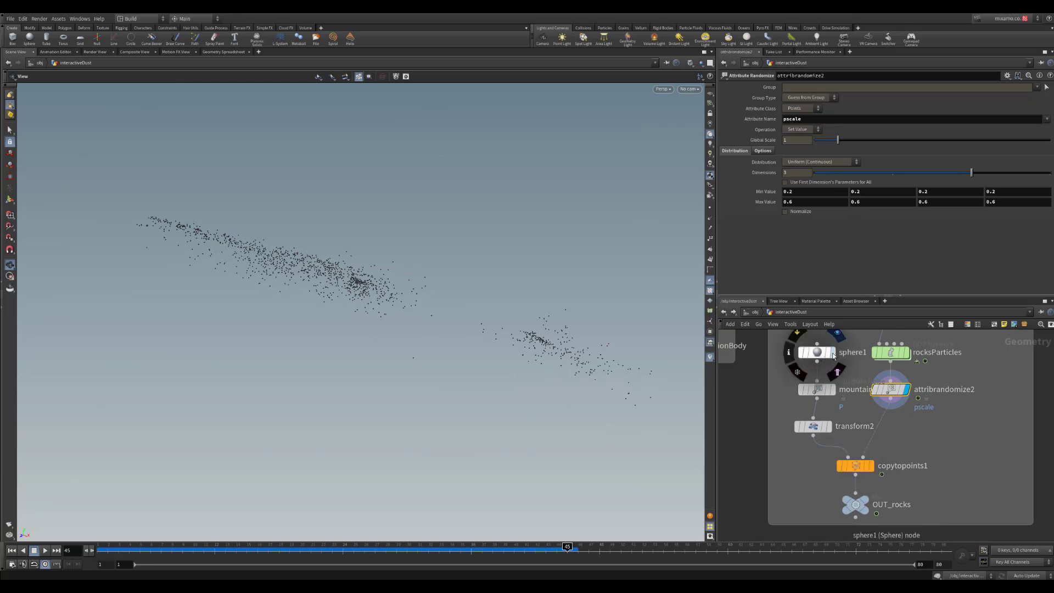
key("r")
left_click(815, 354)
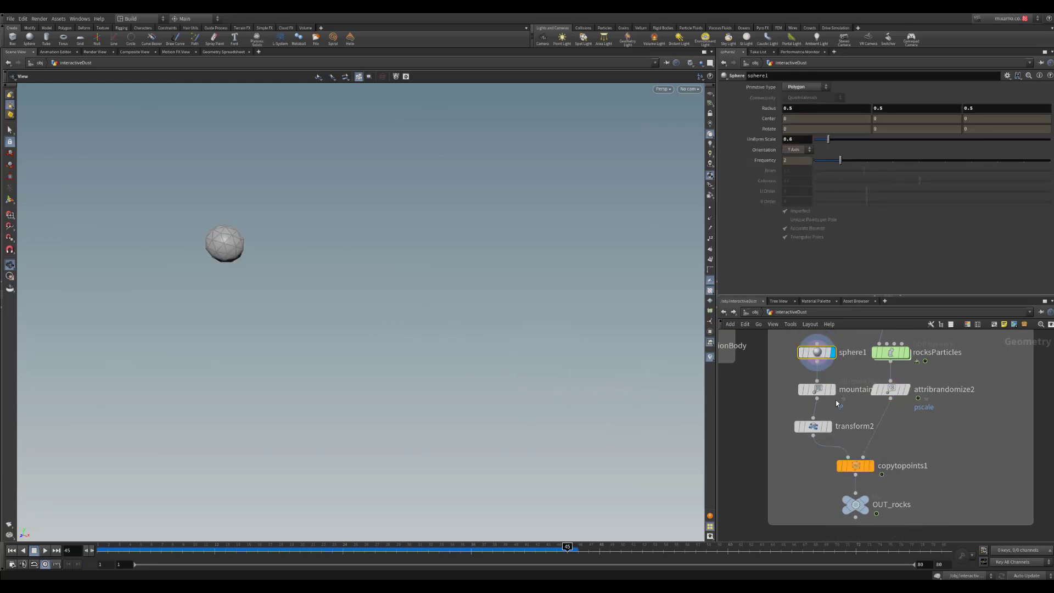
- Display the mountain noise below sphere1, and examine the deformed rock shape from several sides
key("r")
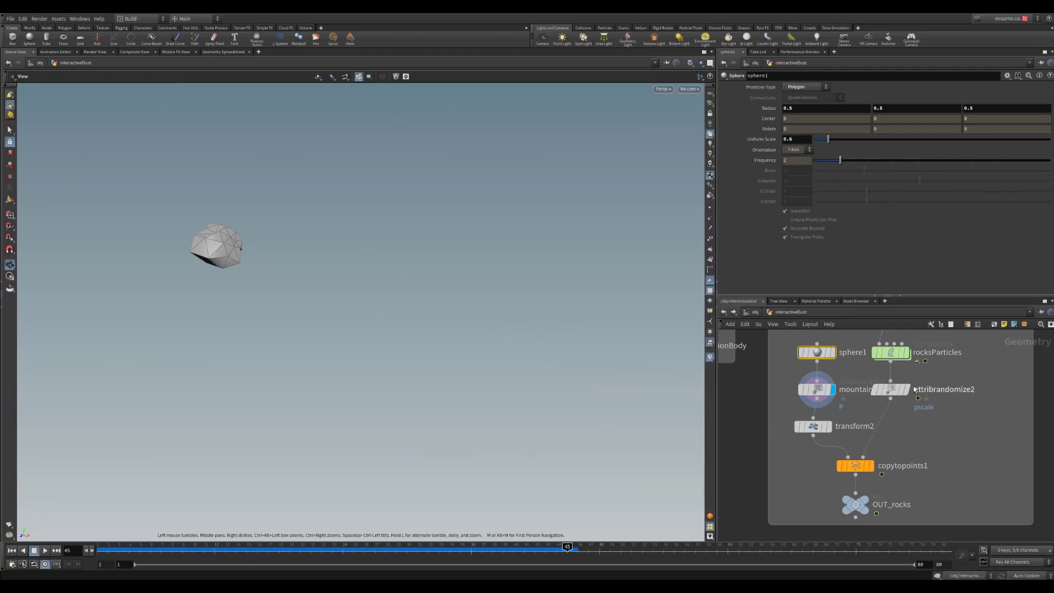
left_click_drag(347, 306, 310, 308)
key("f")
scroll(517, 375, "down", 4)
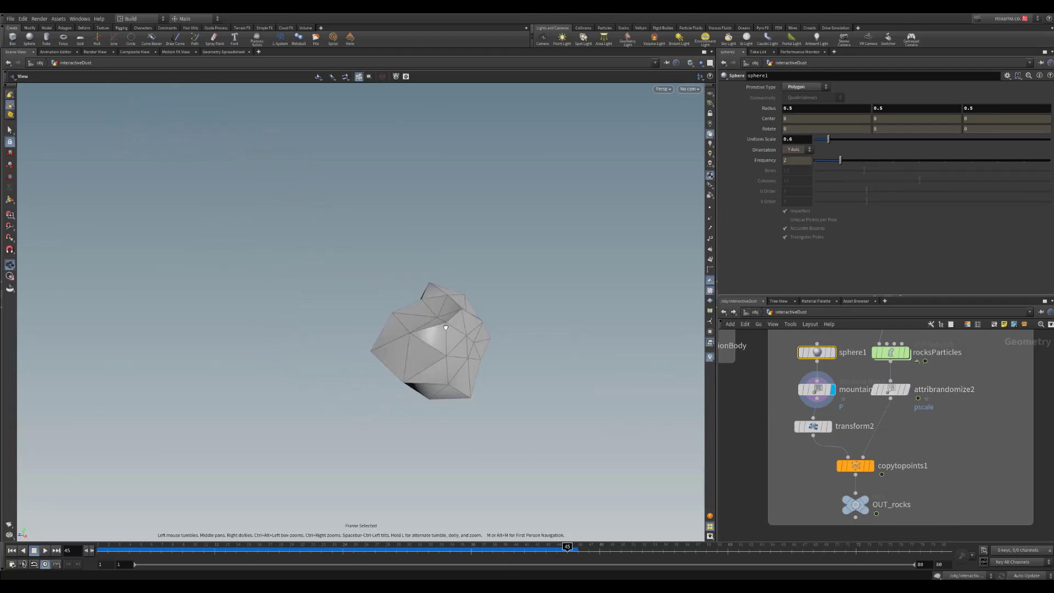
left_click_drag(517, 376, 393, 322)
scroll(531, 367, "down", 2)
left_click_drag(541, 356, 634, 352)
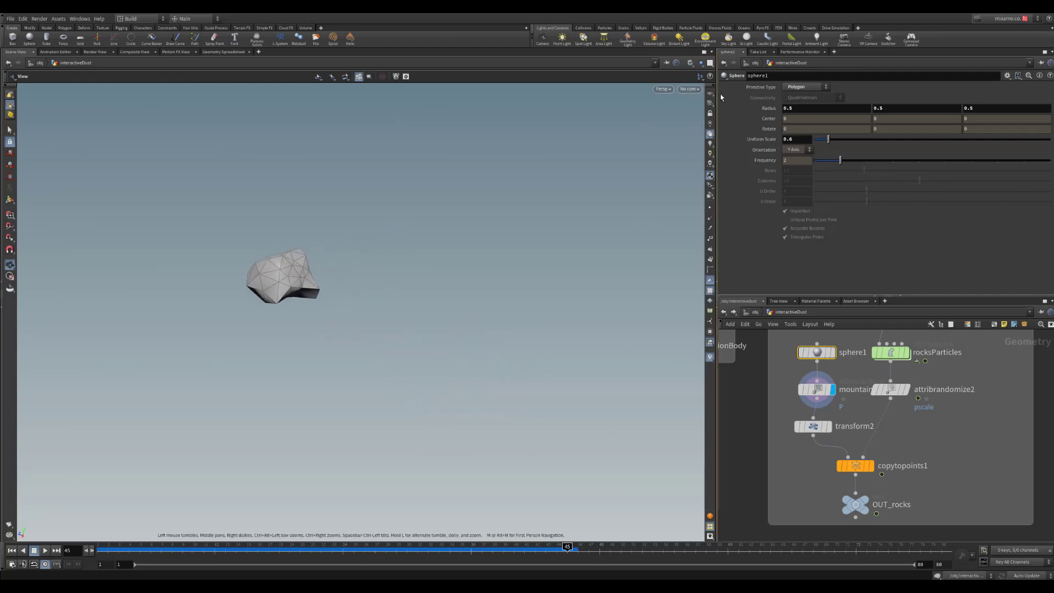
- Switch the viewport shading to Smooth Shaded and view the rock without its wireframe
left_click(690, 63)
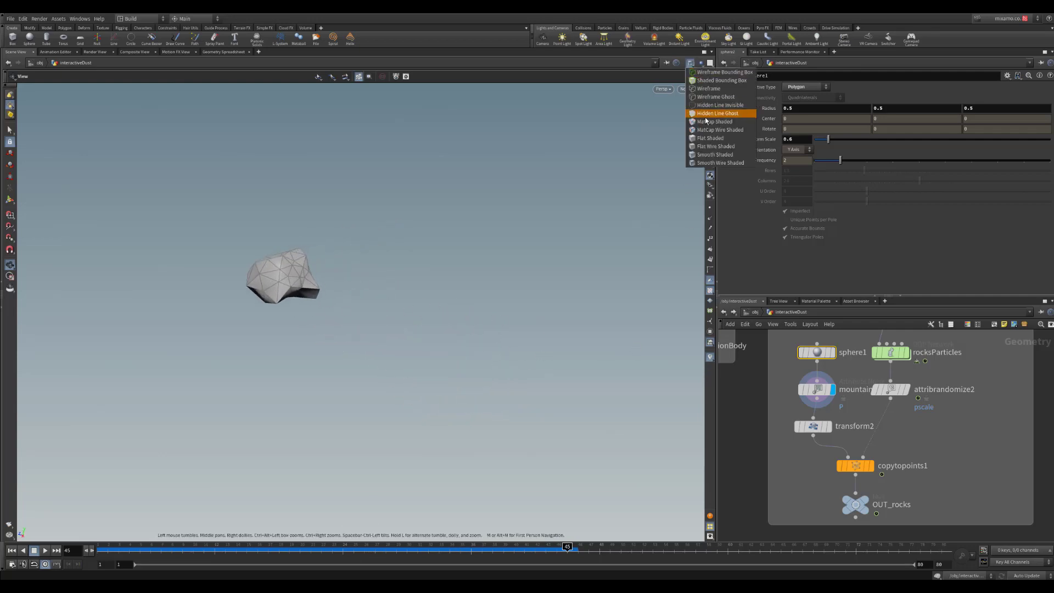
left_click(716, 154)
mouse_move(395, 273)
left_mouse_down()
mouse_move(440, 313)
mouse_move(410, 310)
mouse_move(439, 312)
left_mouse_up()
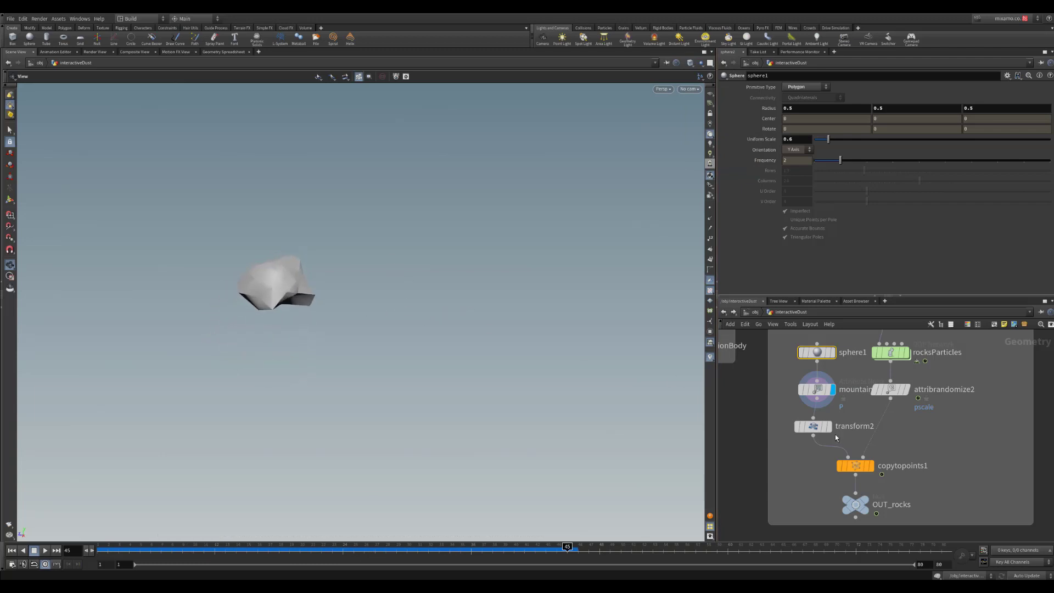
- Display transform2 and show the uniform scale applied to the rock
middle_click_drag(835, 438, 799, 397)
left_click(792, 390)
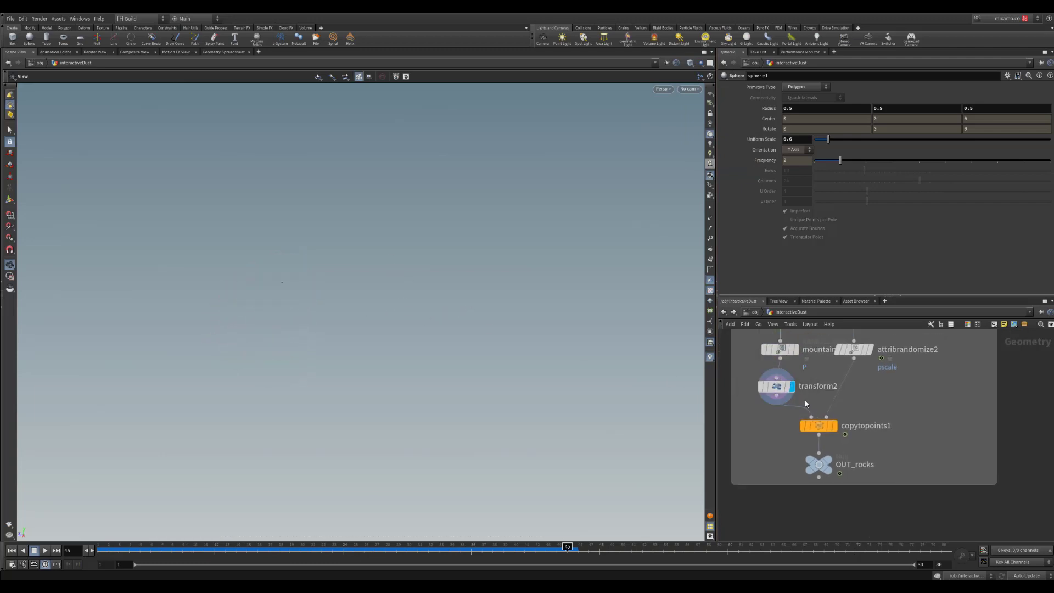
left_click(775, 385)
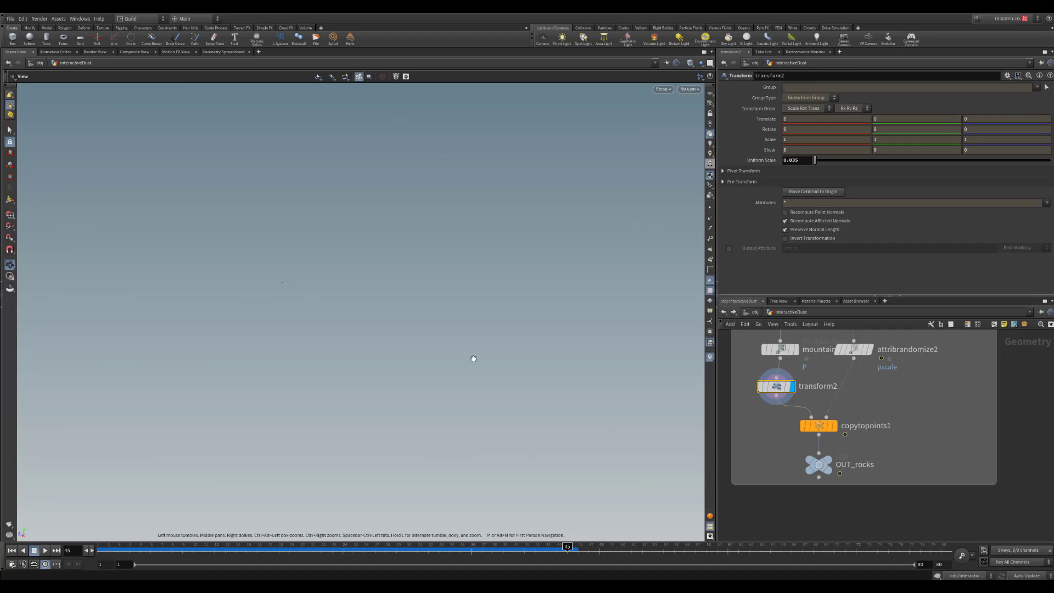
- Display copytopoints1 with its settings, and examine the rocks copied onto the particles up close
left_click(834, 425)
left_click(818, 426)
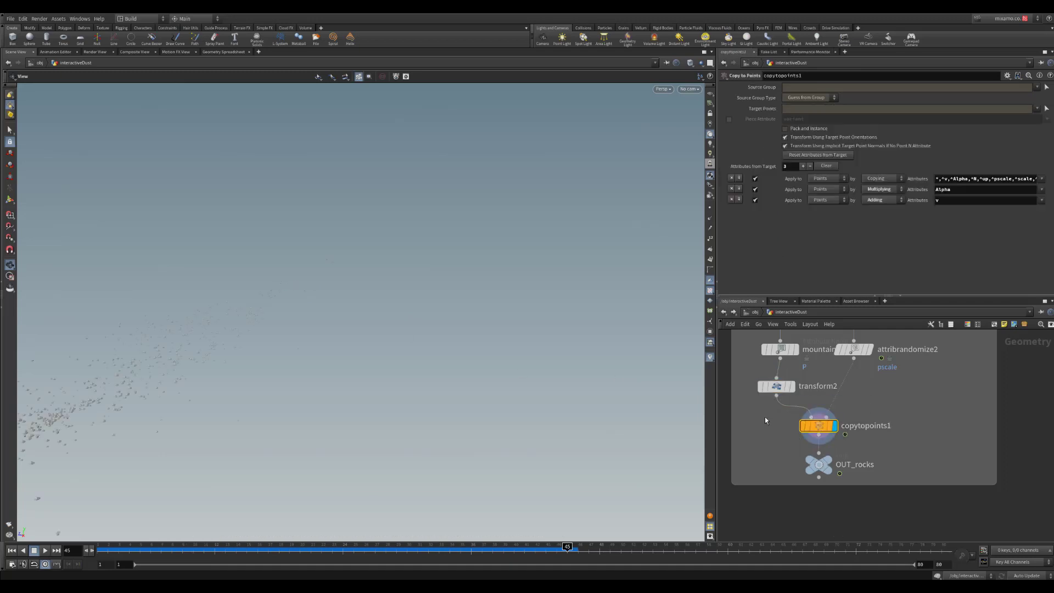
left_click_drag(807, 441, 808, 441)
left_click_drag(279, 379, 200, 326)
right_click_drag(200, 326, 272, 399)
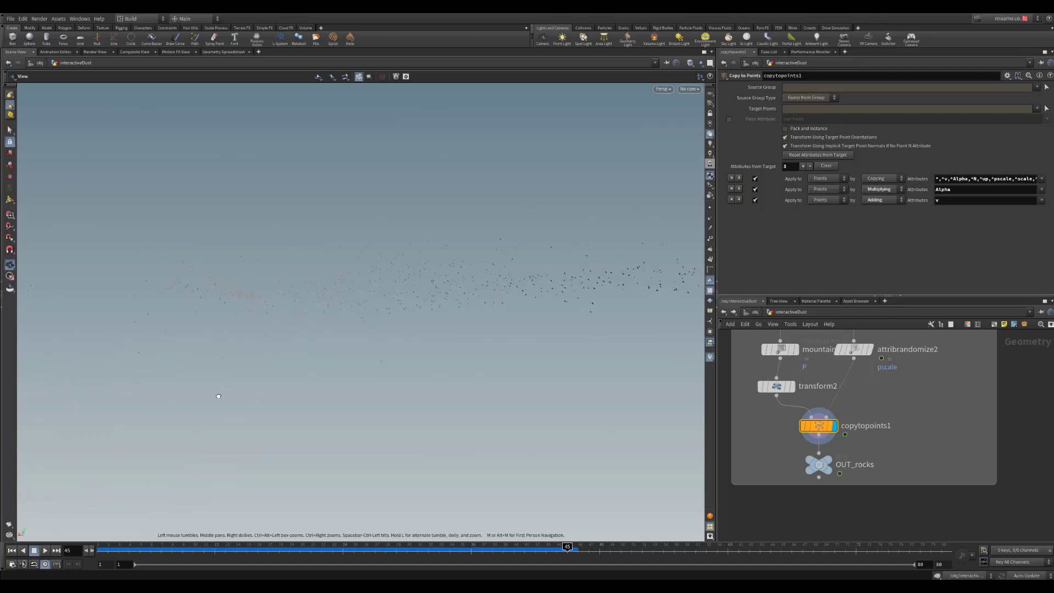
right_click_drag(308, 343, 445, 308)
middle_click_drag(445, 308, 331, 407)
right_click_drag(332, 406, 475, 355)
right_click_drag(424, 311, 449, 315)
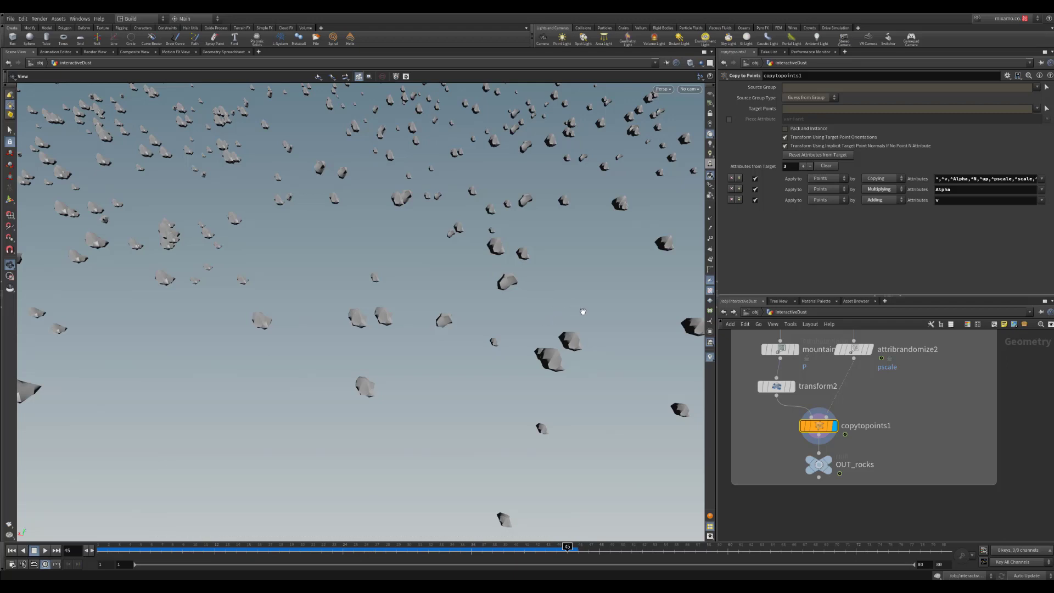
- Display the OUT_rocks null at the end of the rocks network over a wide view, and show its settings
scroll(916, 428, "down", 3)
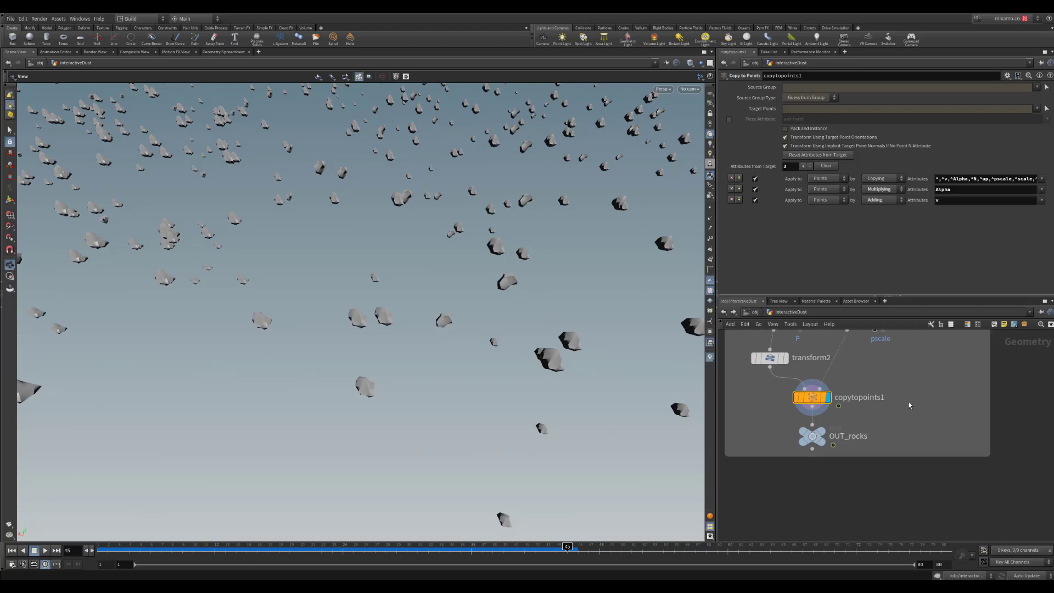
right_click_drag(925, 437, 925, 442)
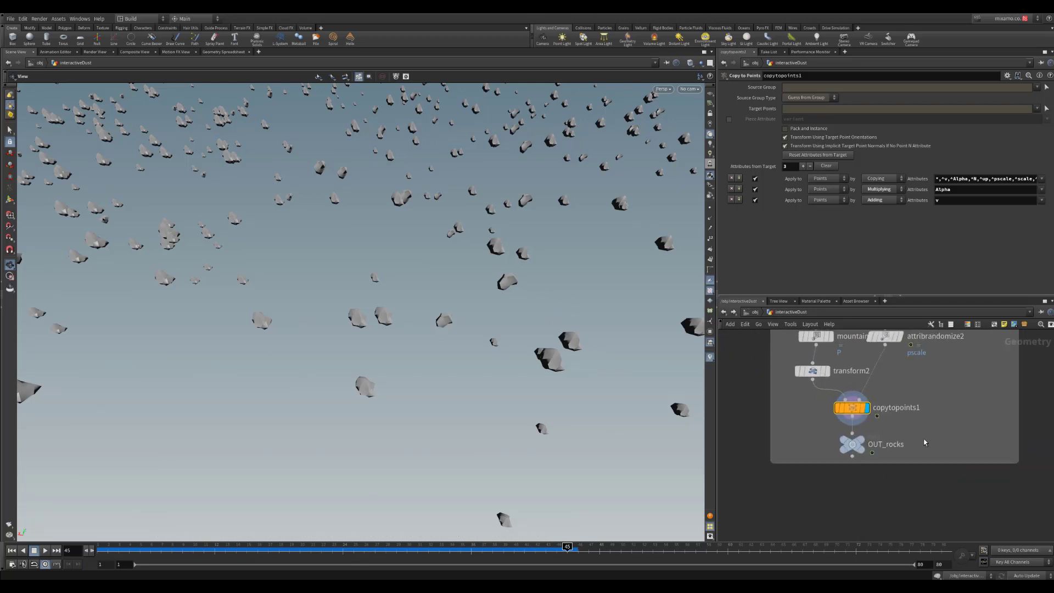
middle_click_drag(924, 442, 914, 443)
key("space+g")
left_click_drag(526, 336, 455, 325)
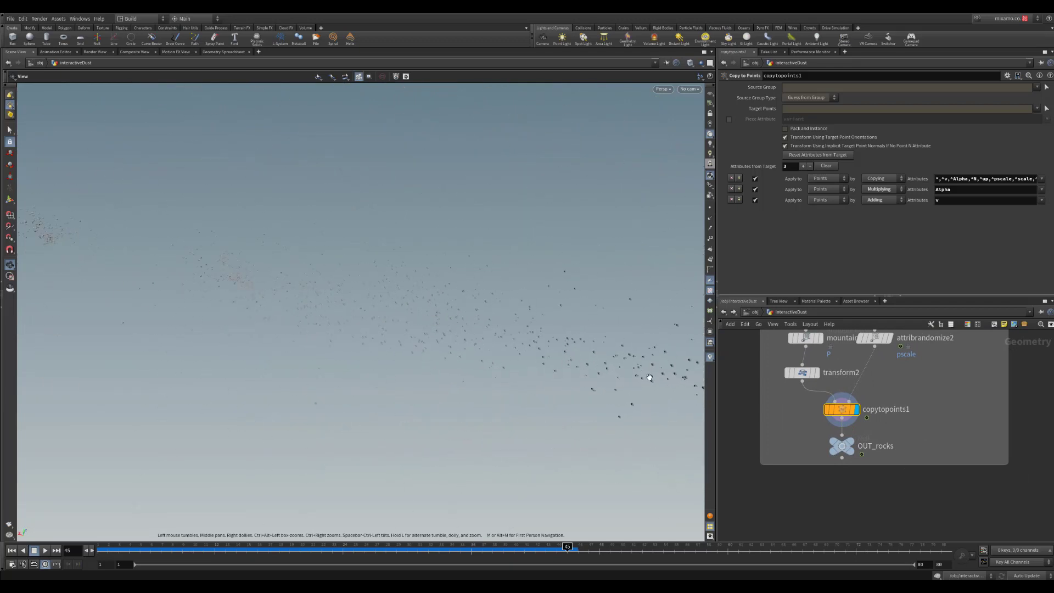
left_click(850, 442)
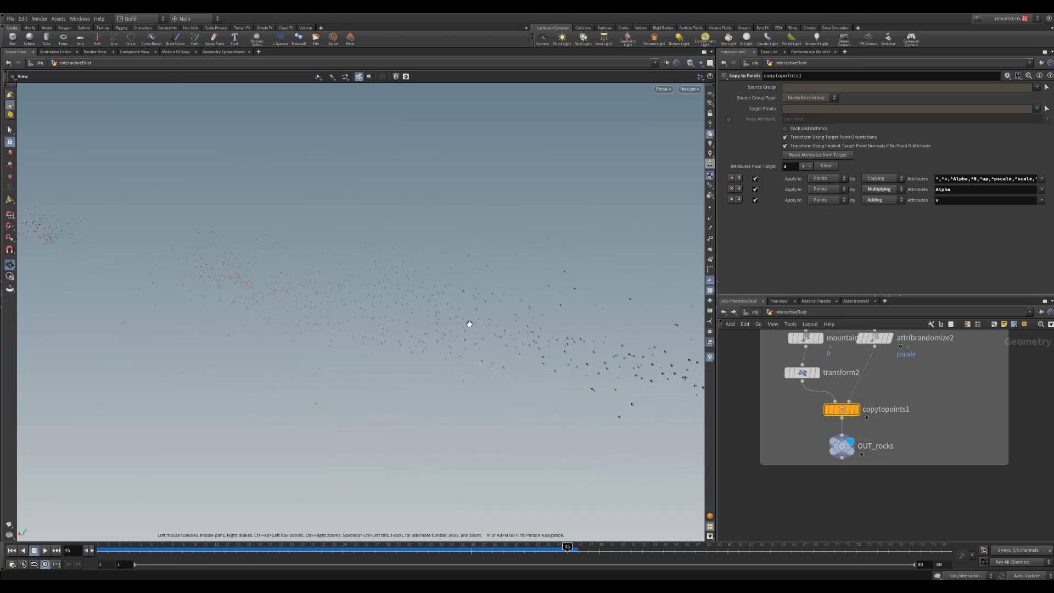
scroll(861, 462, "down", 3)
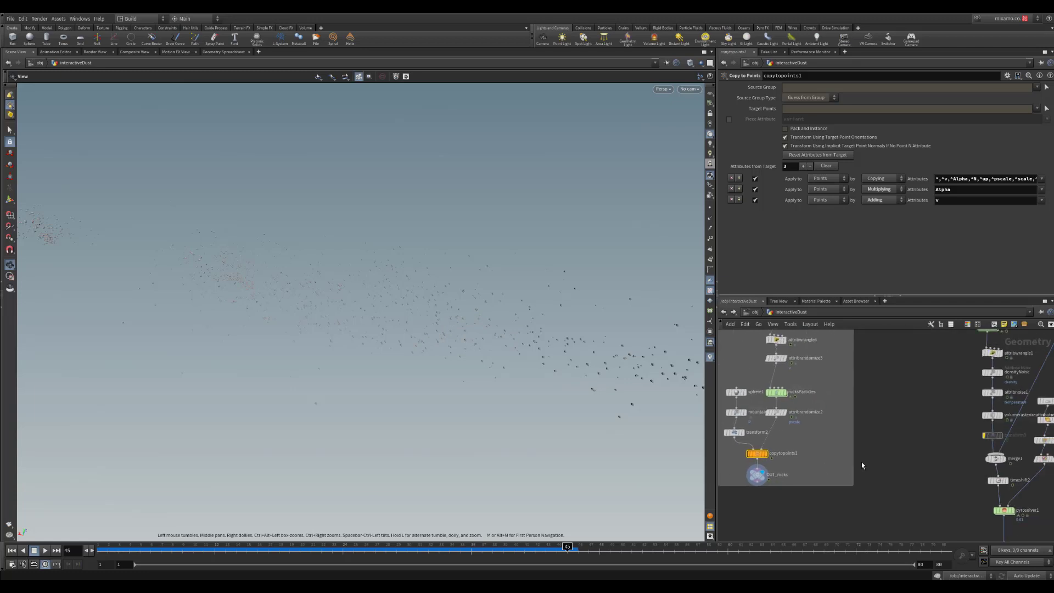
left_click(844, 450)
scroll(871, 455, "up", 3)
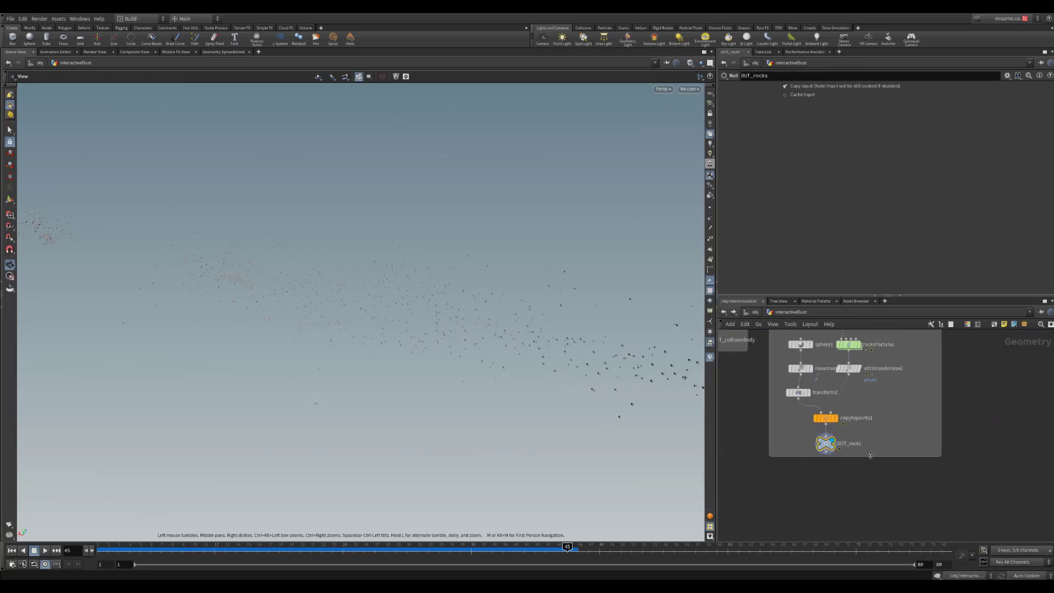
middle_click_drag(884, 430, 934, 425)
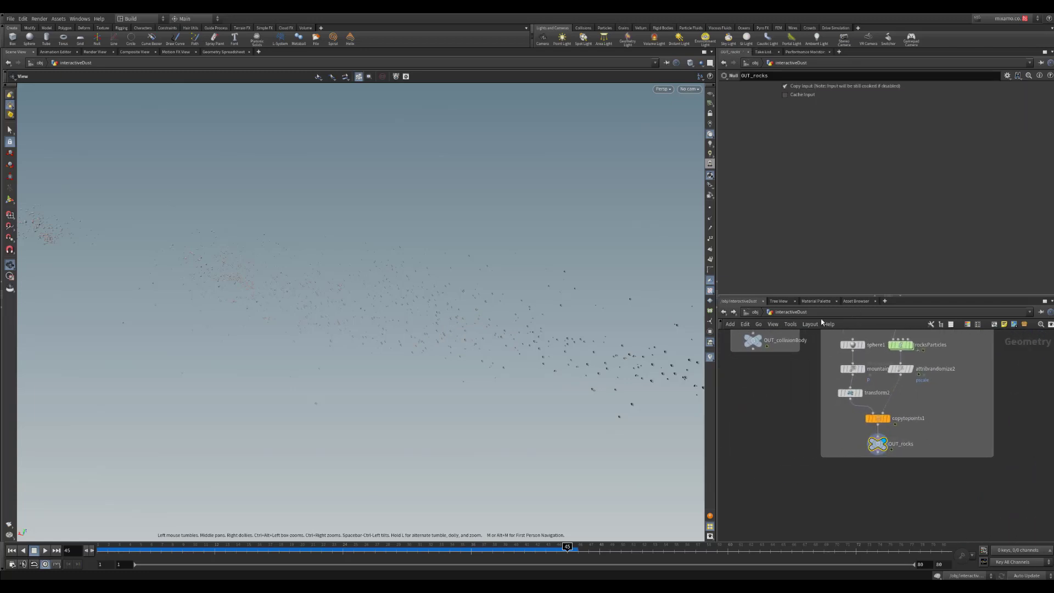
- Open the rocks cache node in the out network, and follow its SOP Path back to OUT_rocks
left_click(755, 313)
left_click(782, 314)
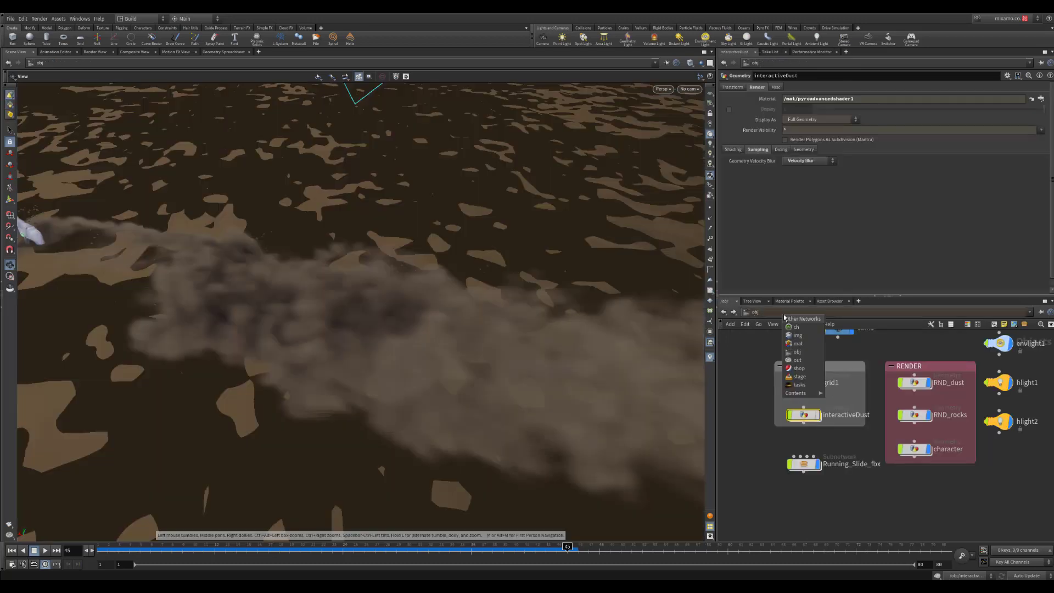
left_click(804, 360)
left_click(780, 428)
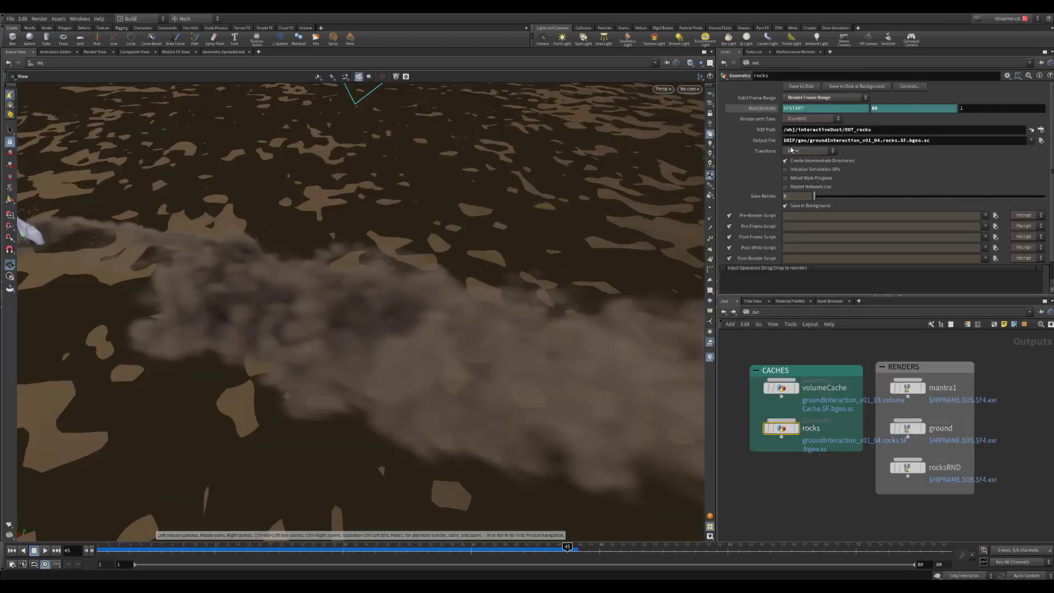
left_click(1032, 130)
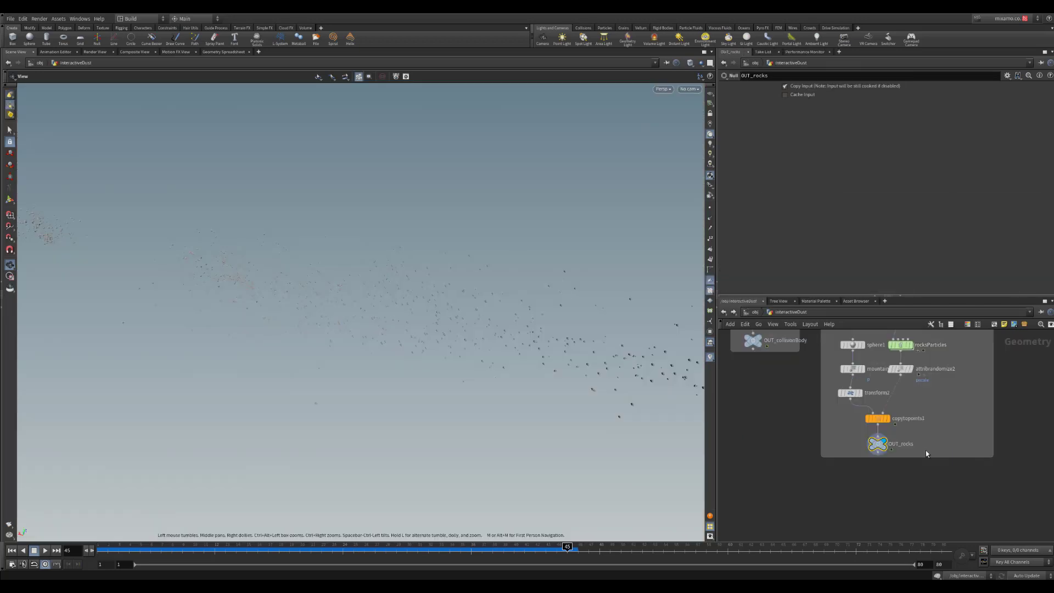
- Look over the whole rocks branch in interactiveDust, and return to the object-level network
middle_click_drag(926, 450, 939, 423)
middle_click_drag(963, 487, 919, 508)
scroll(933, 497, "down", 2)
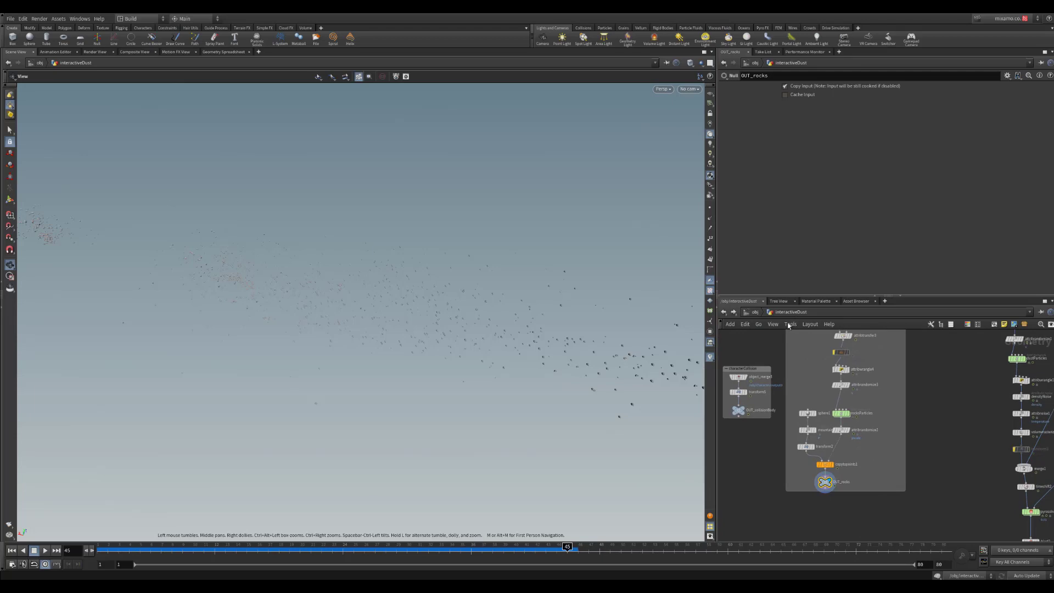
left_click(755, 312)
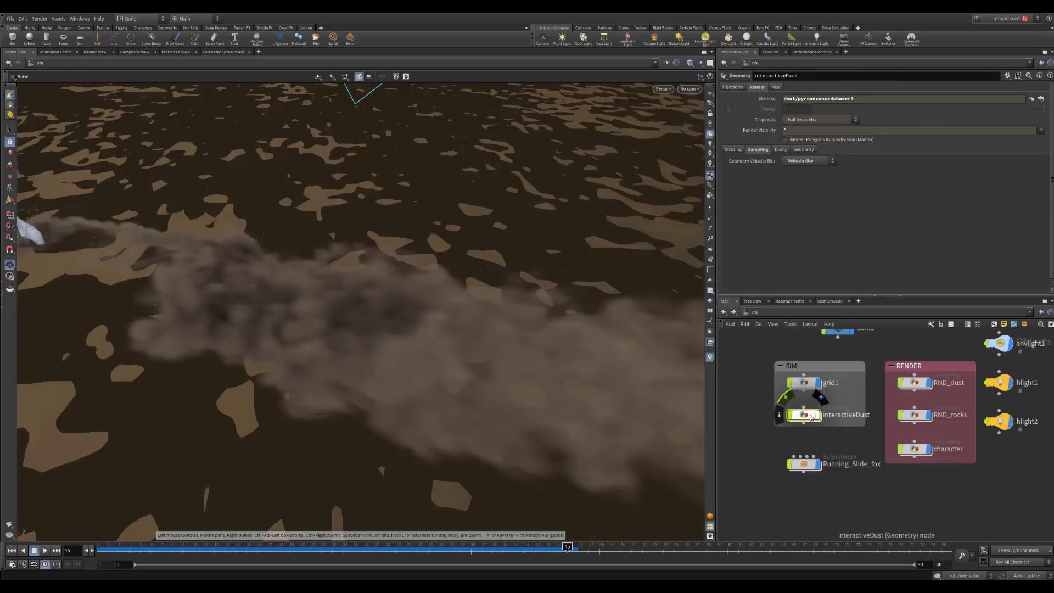
- Examine the dust trail and the sliding character in the viewport from several angles, both wide and close
right_click_drag(521, 358, 338, 327)
left_click_drag(338, 327, 473, 327)
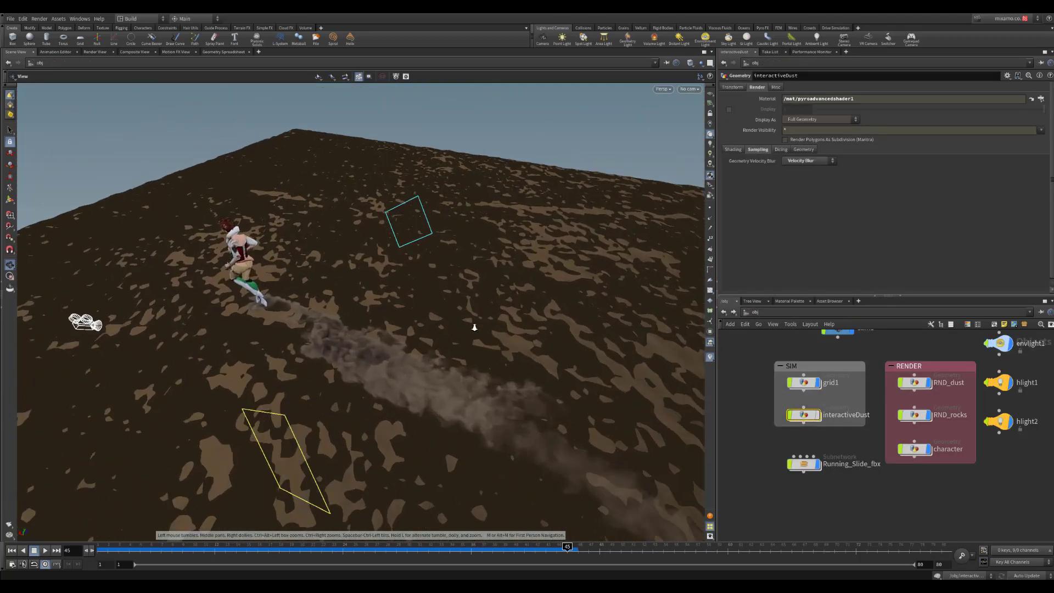
middle_click_drag(472, 327, 333, 310)
left_click_drag(333, 310, 644, 285)
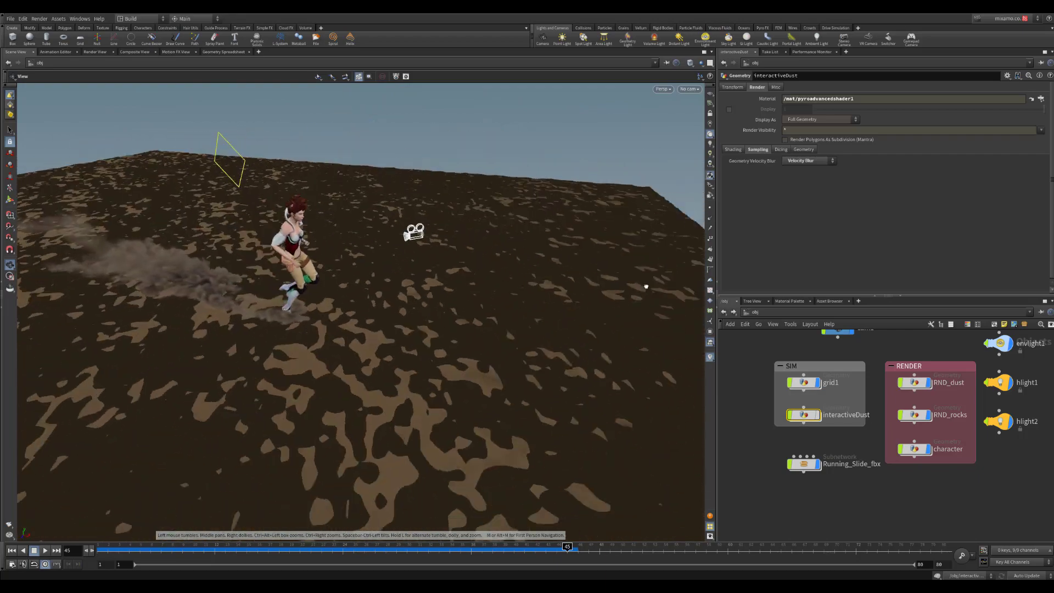
scroll(290, 314, "up", 4)
middle_click_drag(290, 314, 391, 324)
left_click_drag(390, 325, 409, 302)
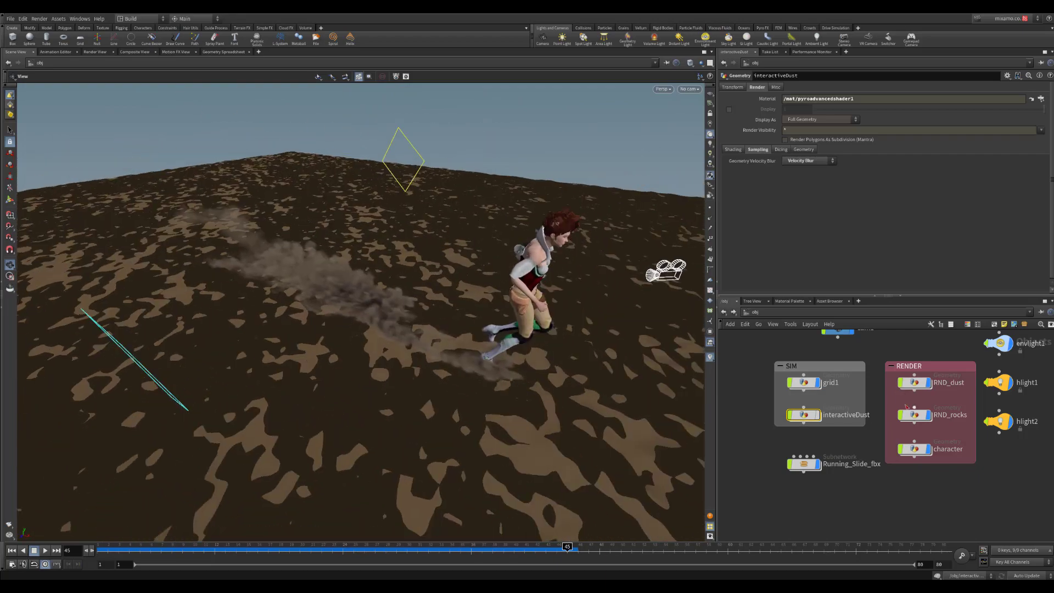
key("h")
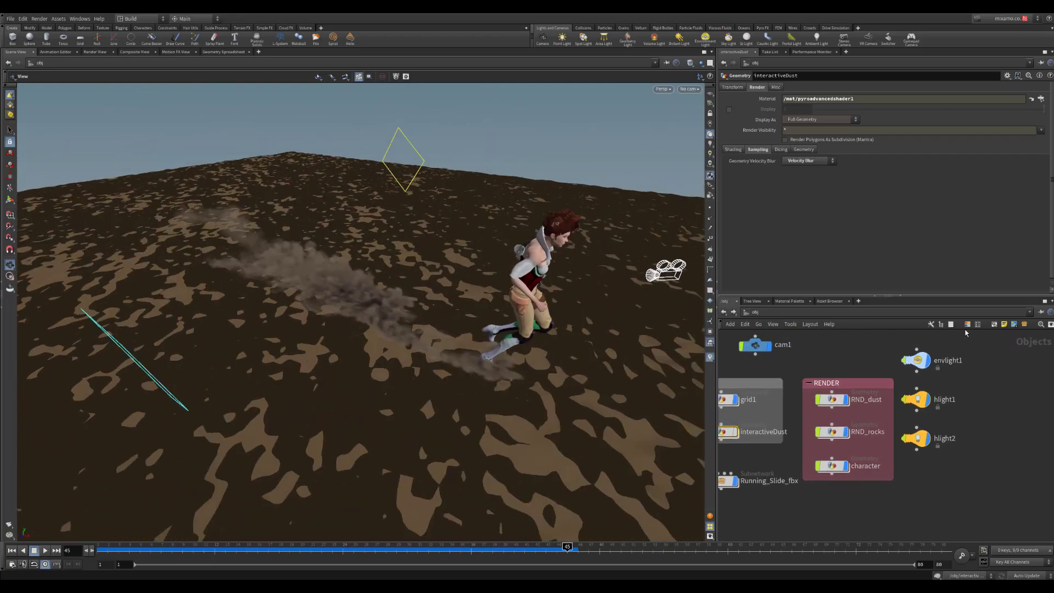
- Select the three scene lights, and show the settings of envlight1, hlight1 and hlight2 one by one
left_click_drag(976, 341, 903, 467)
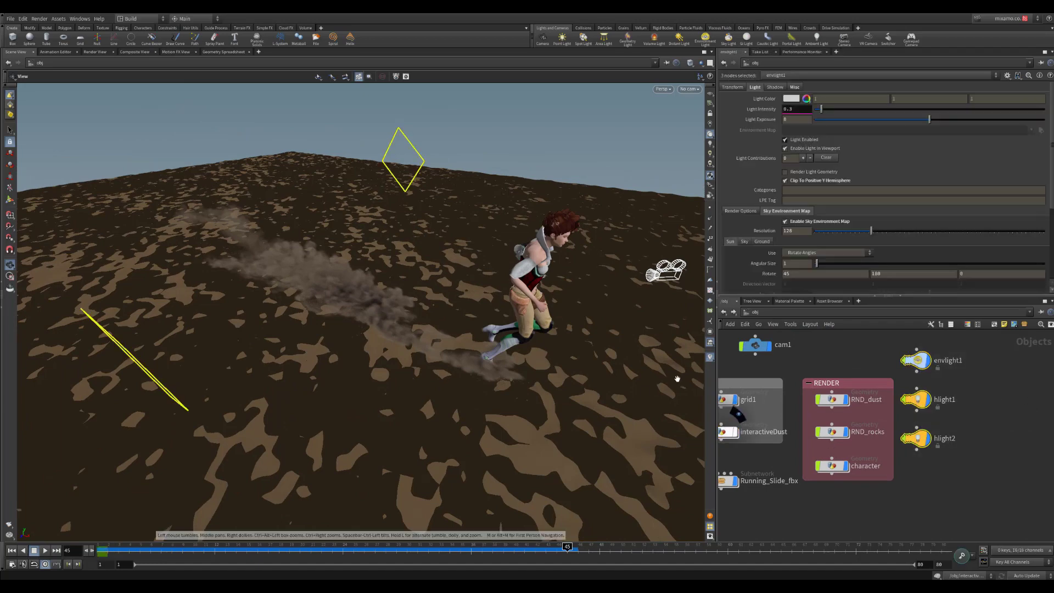
left_click_drag(471, 334, 425, 332)
middle_click_drag(425, 332, 534, 406)
left_click_drag(533, 406, 489, 355)
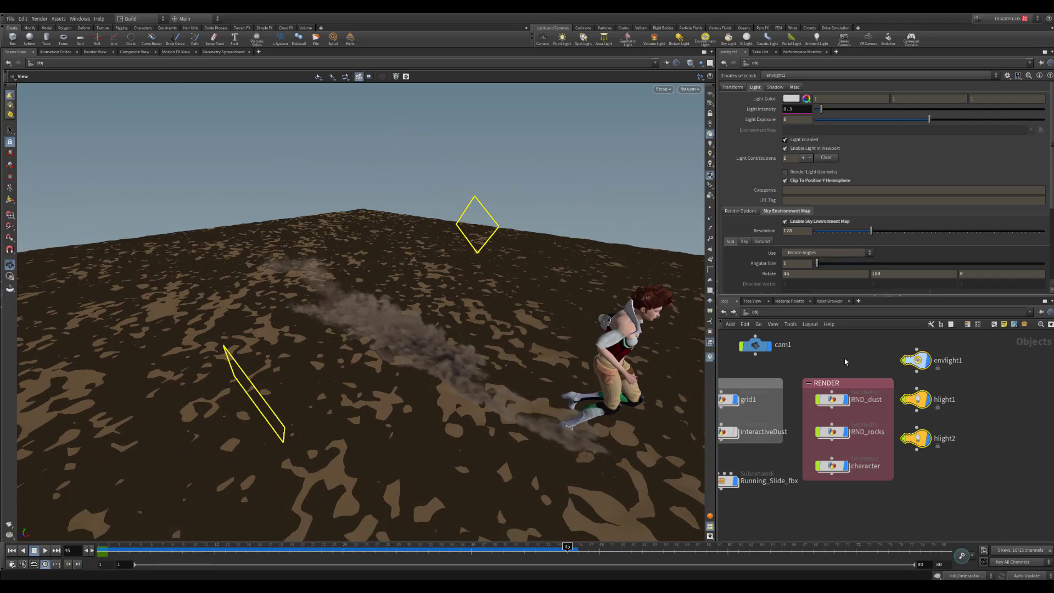
left_click(915, 360)
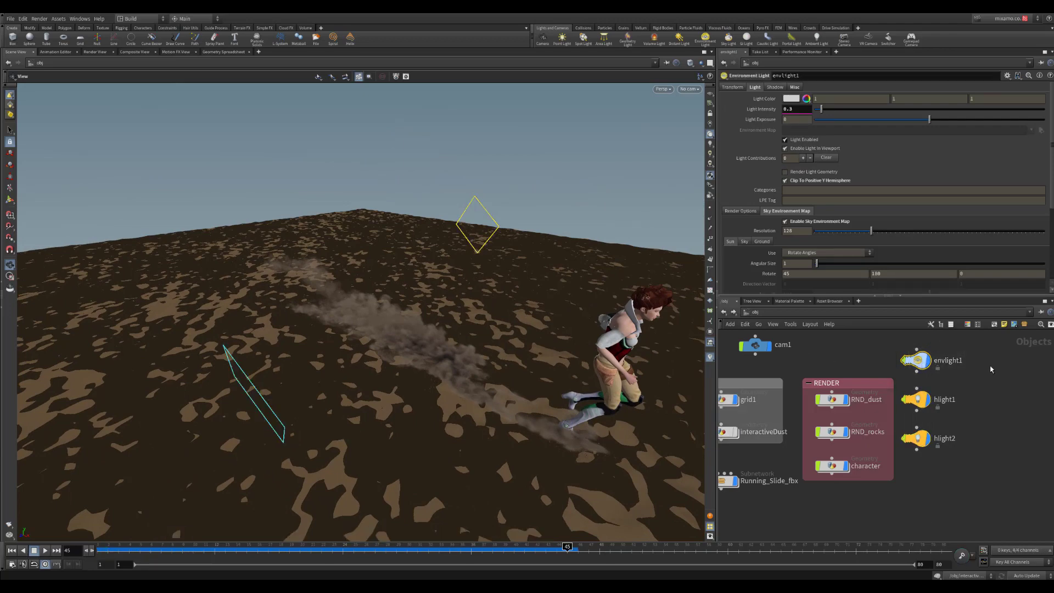
left_click_drag(545, 321, 567, 315)
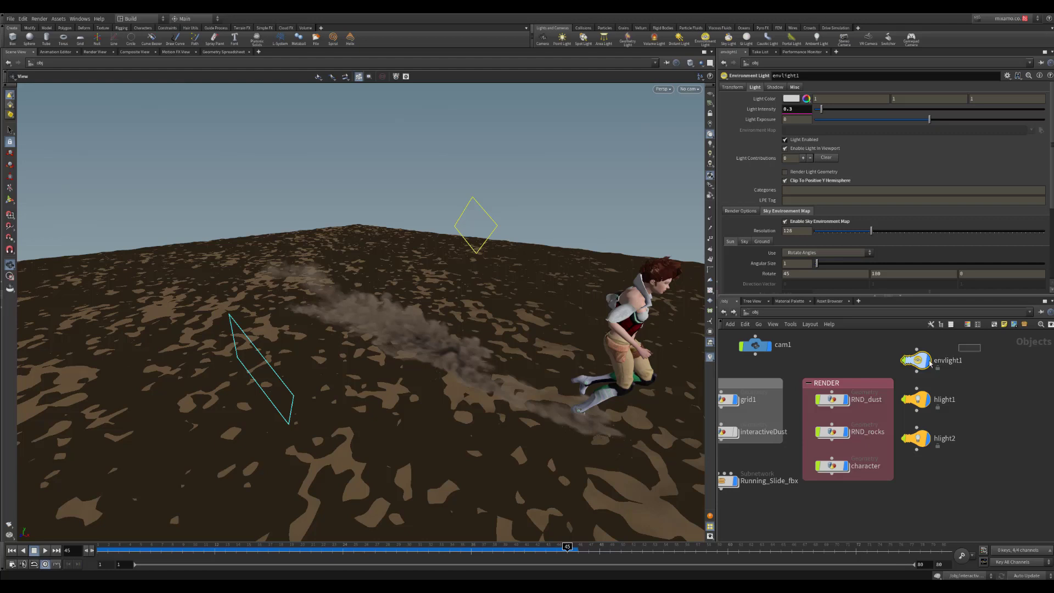
left_click(927, 405)
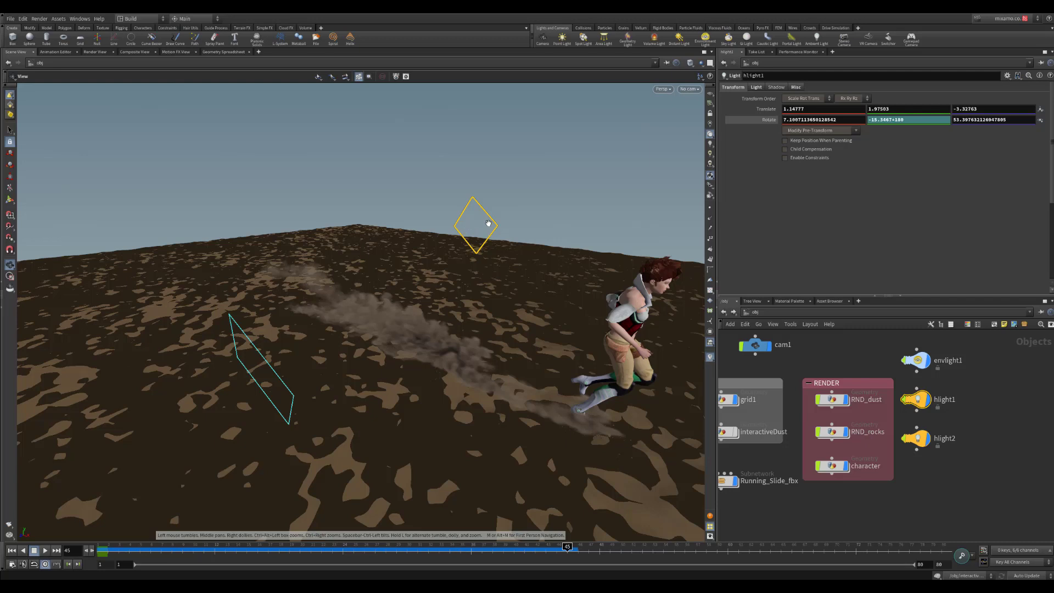
left_click(924, 439)
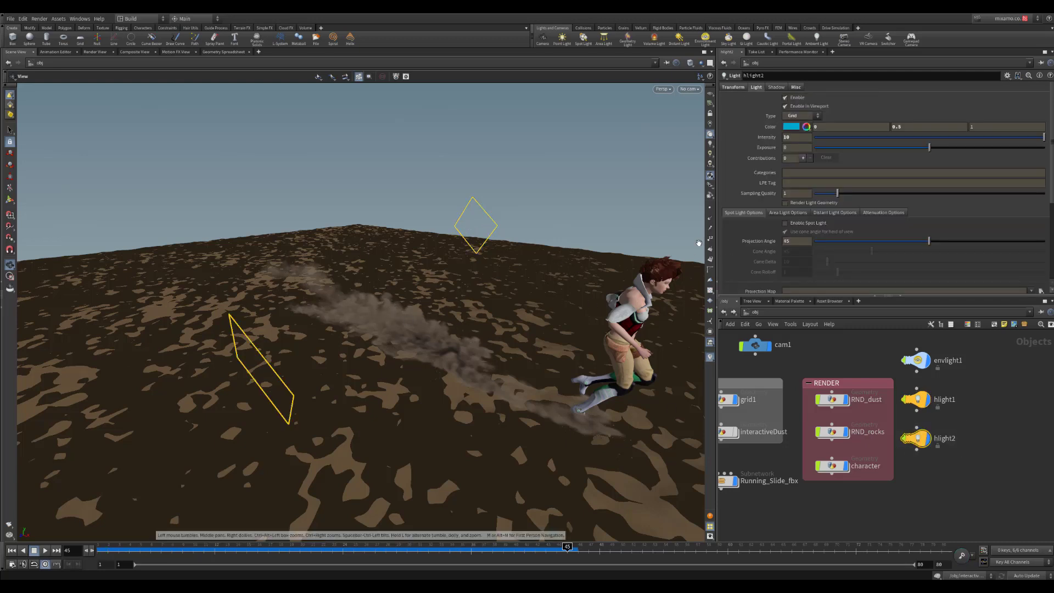
- Turn on high-quality lighting in the viewport, and examine how the scene lights colour the dust trail and the character
left_click(709, 154)
right_click_drag(334, 370, 466, 282)
left_click_drag(466, 282, 469, 347)
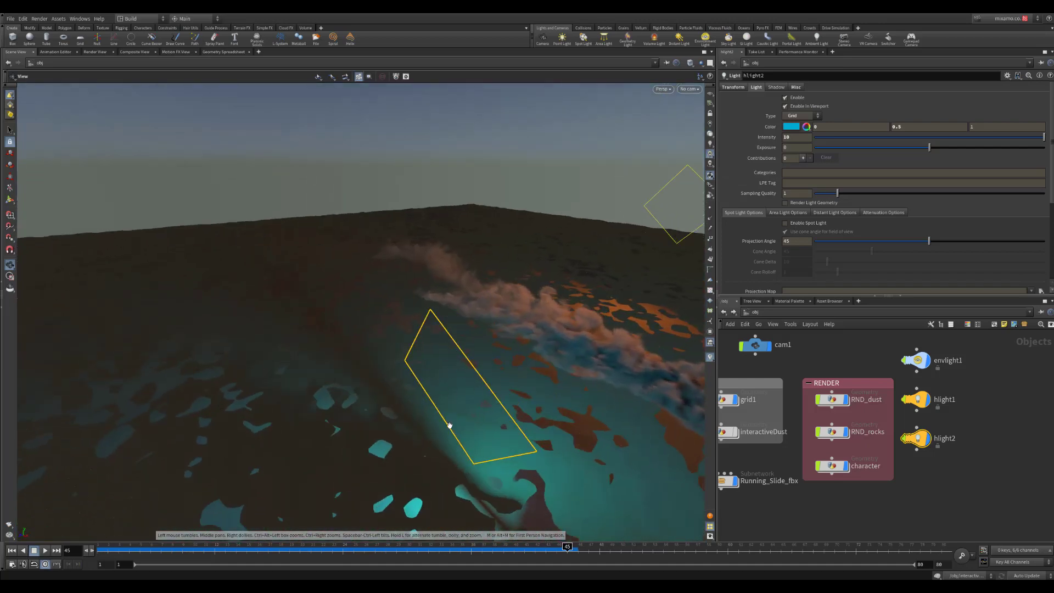
left_click_drag(577, 360, 428, 372)
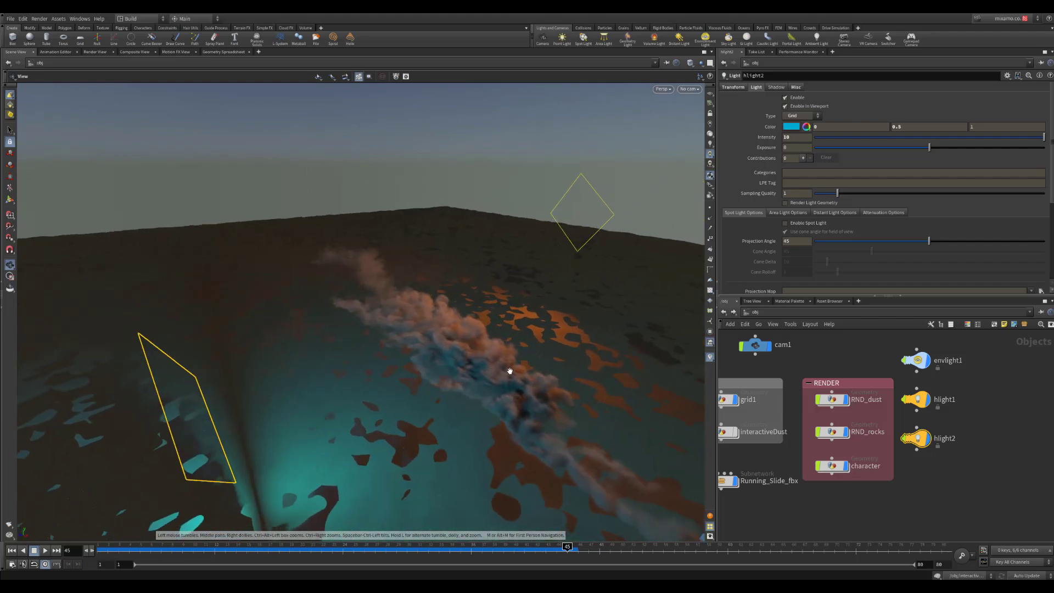
left_click_drag(479, 367, 538, 228)
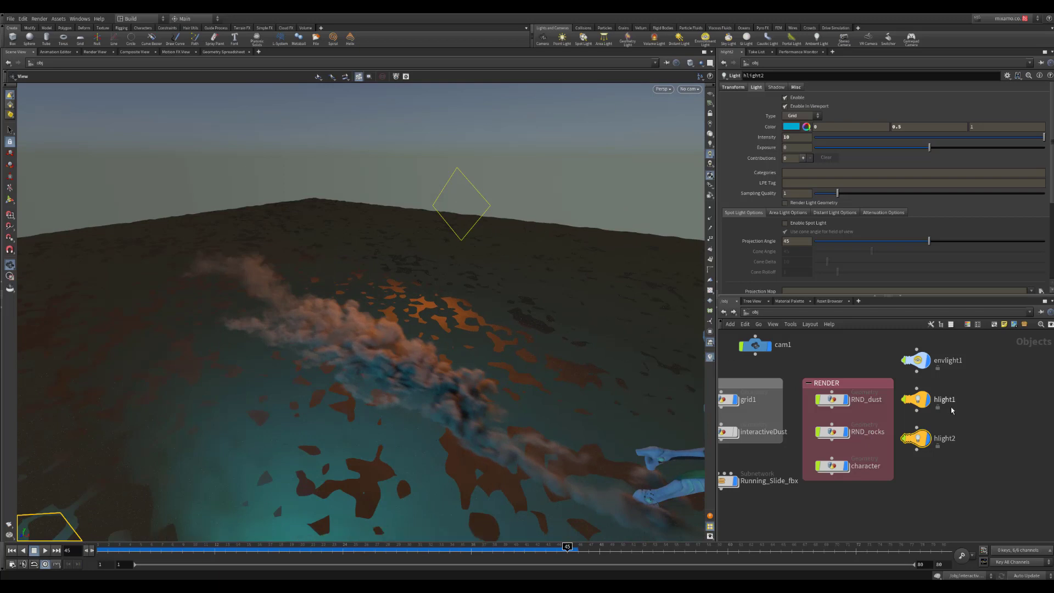
middle_click_drag(983, 501, 1007, 507)
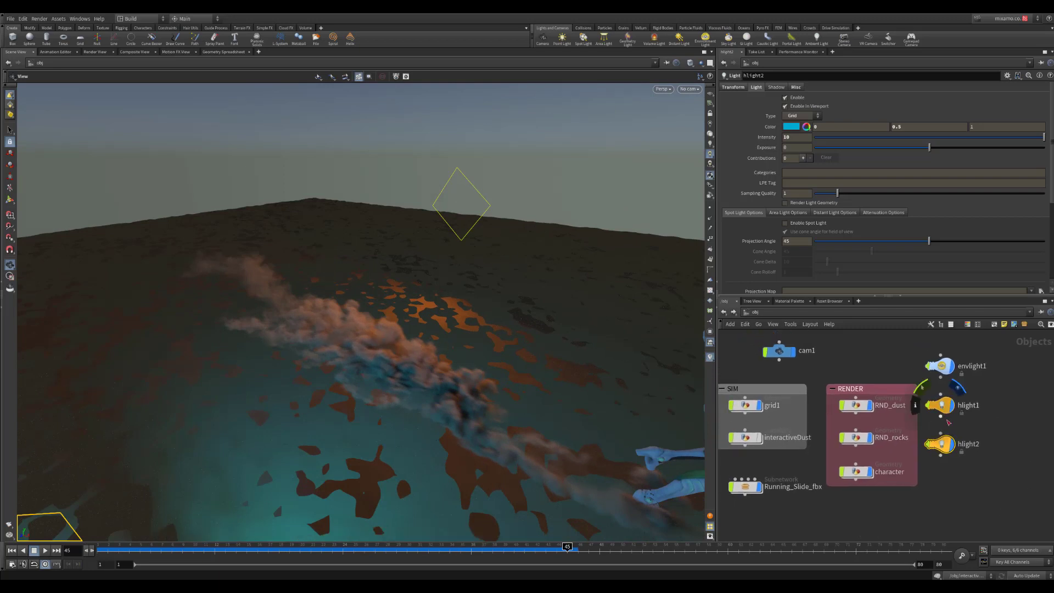
middle_click_drag(918, 512, 928, 503)
left_click_drag(578, 383, 314, 339)
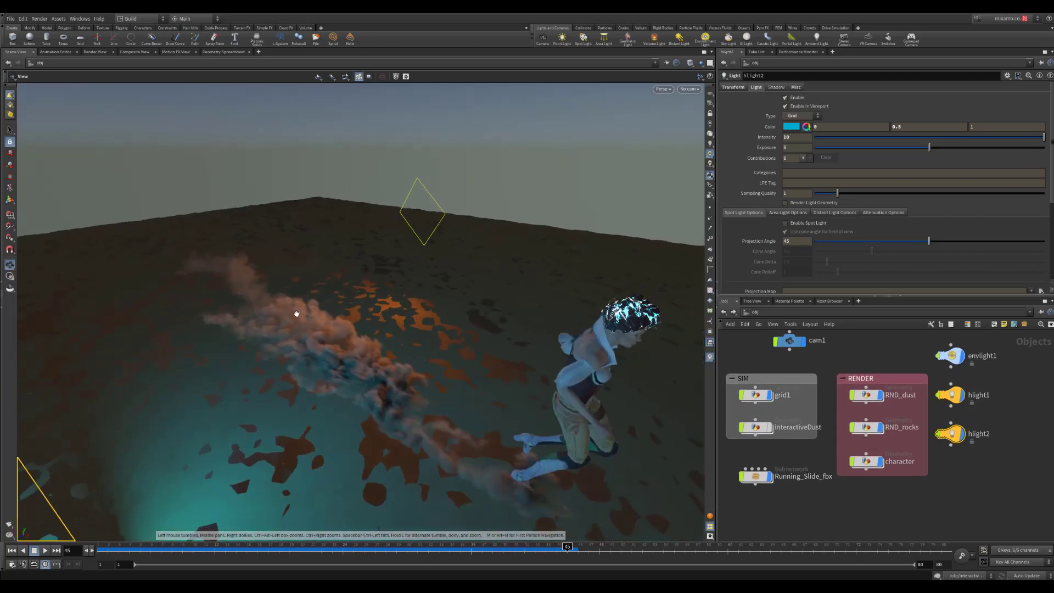
left_click_drag(411, 386, 322, 341)
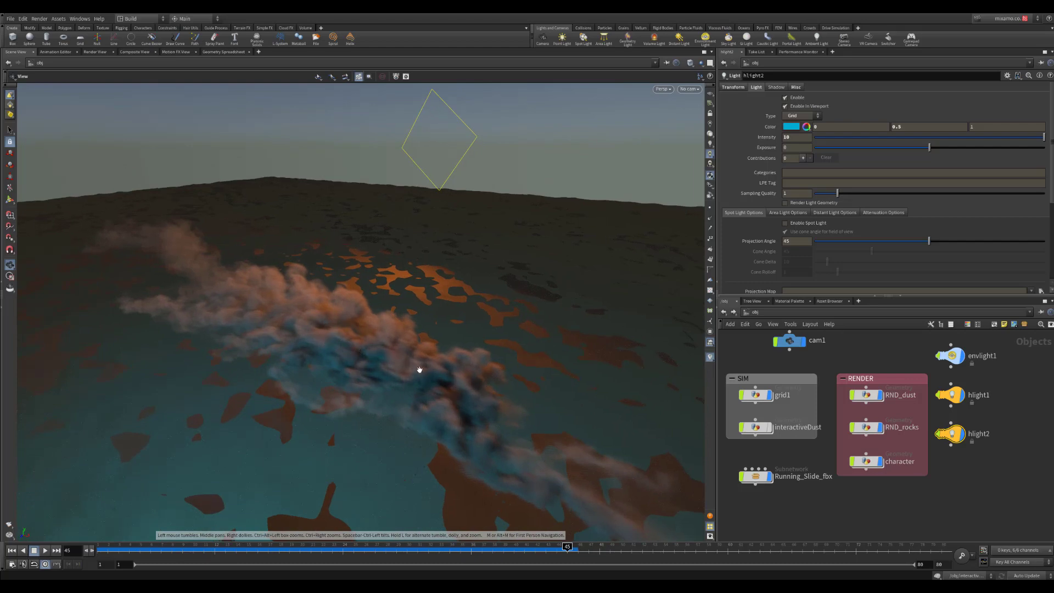
left_click_drag(483, 391, 566, 361)
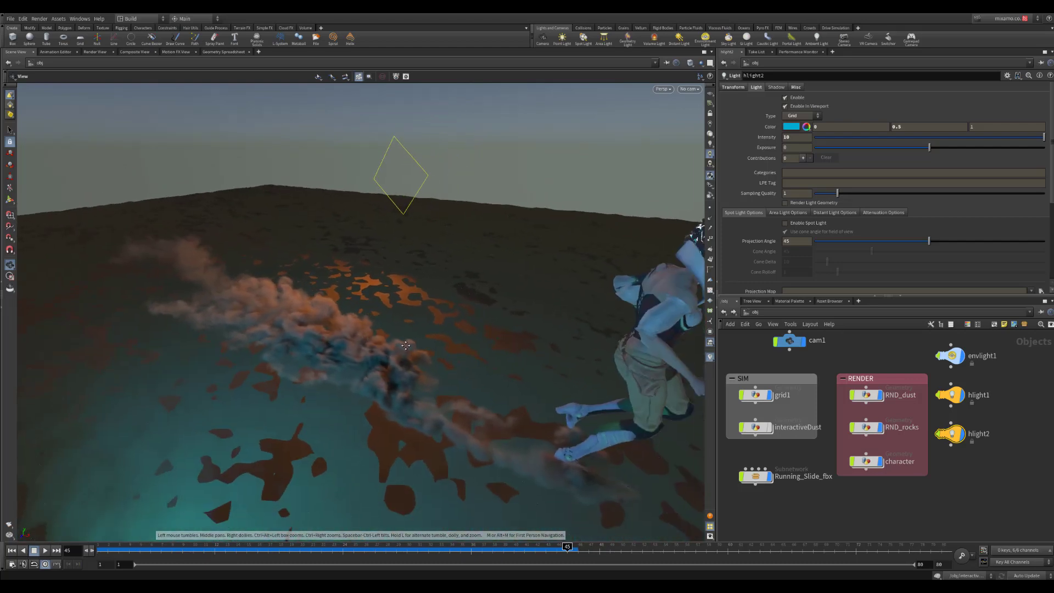
- Open the mat network, and look over the rocks shader and the smoke settings of pyroadvancedshader1
middle_click_drag(918, 498, 934, 554)
mouse_move(884, 448)
middle_mouse_down()
mouse_move(903, 394)
mouse_move(883, 444)
middle_mouse_up()
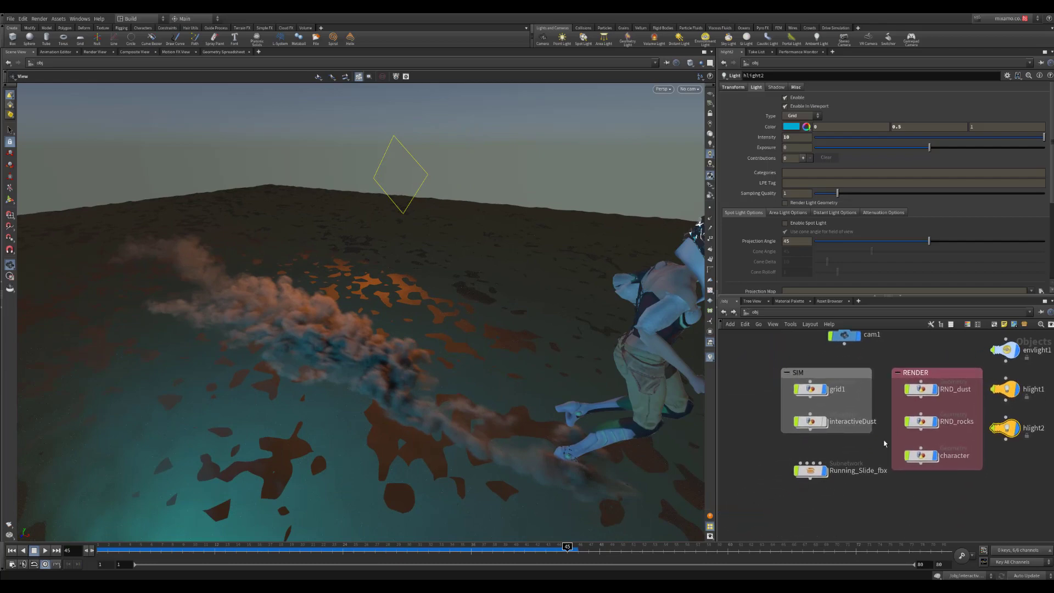
left_click(806, 318)
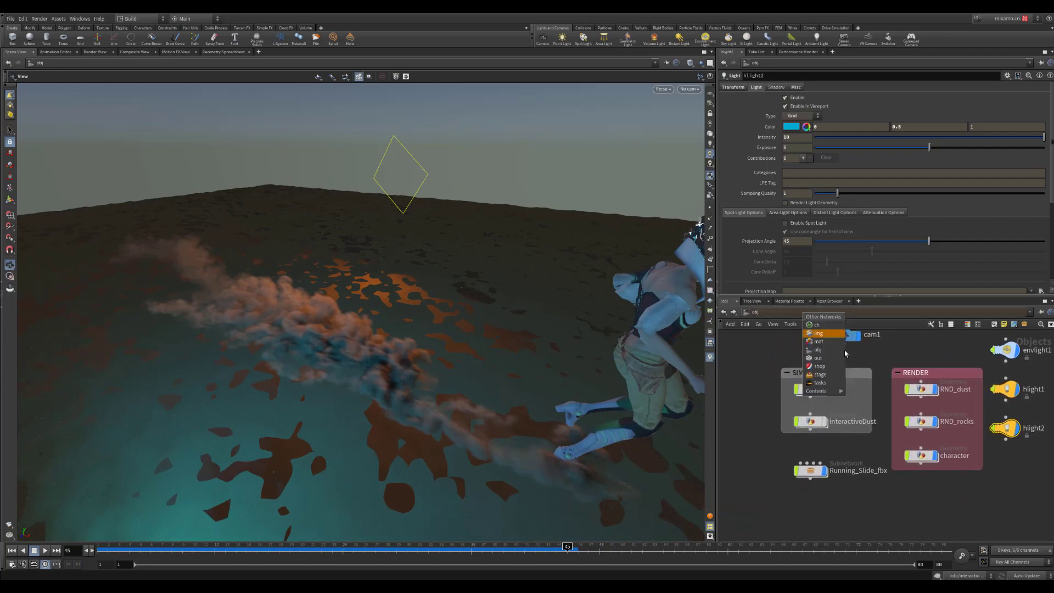
left_click(819, 341)
scroll(907, 395, "up", 8)
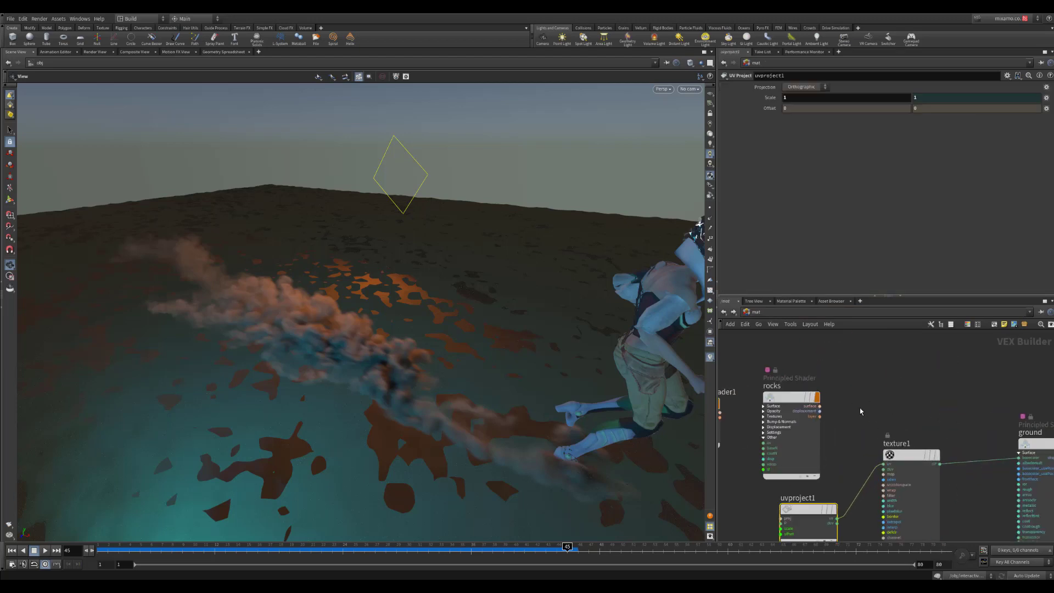
middle_click_drag(907, 394, 965, 408)
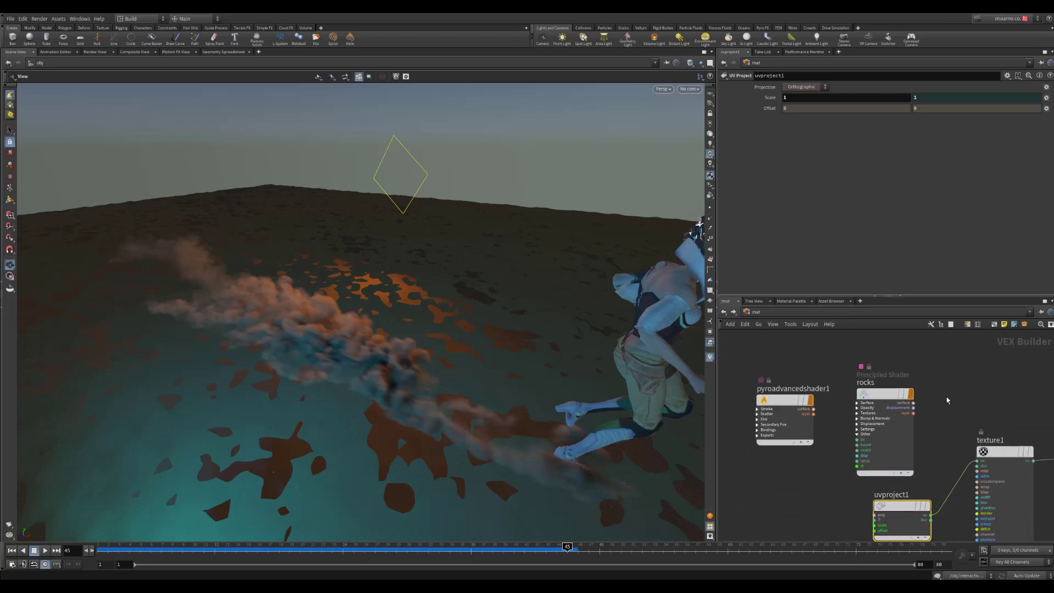
left_click(884, 394)
left_click(785, 399)
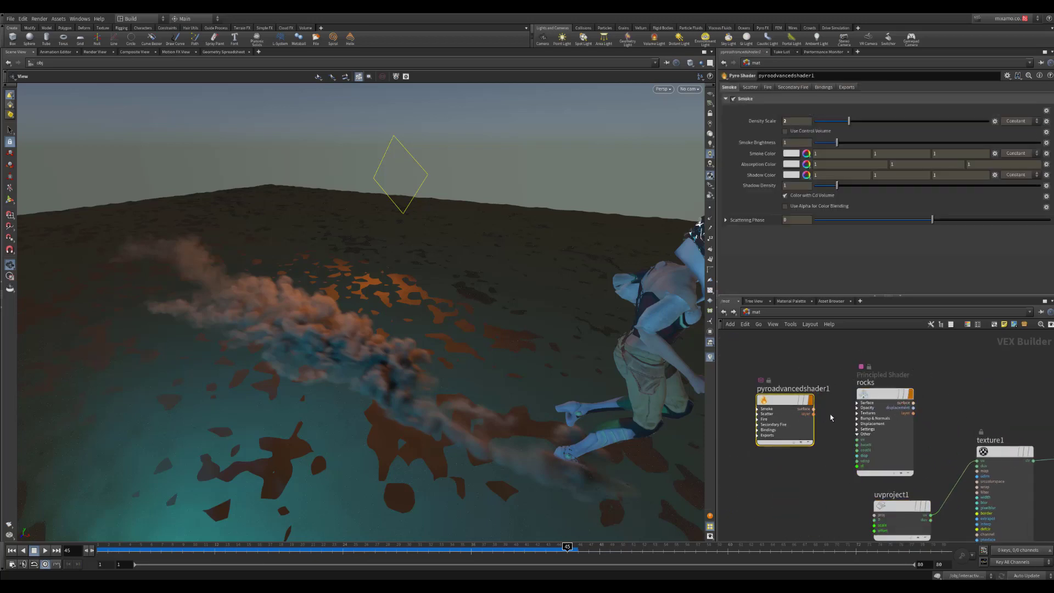
scroll(829, 478, "down", 3)
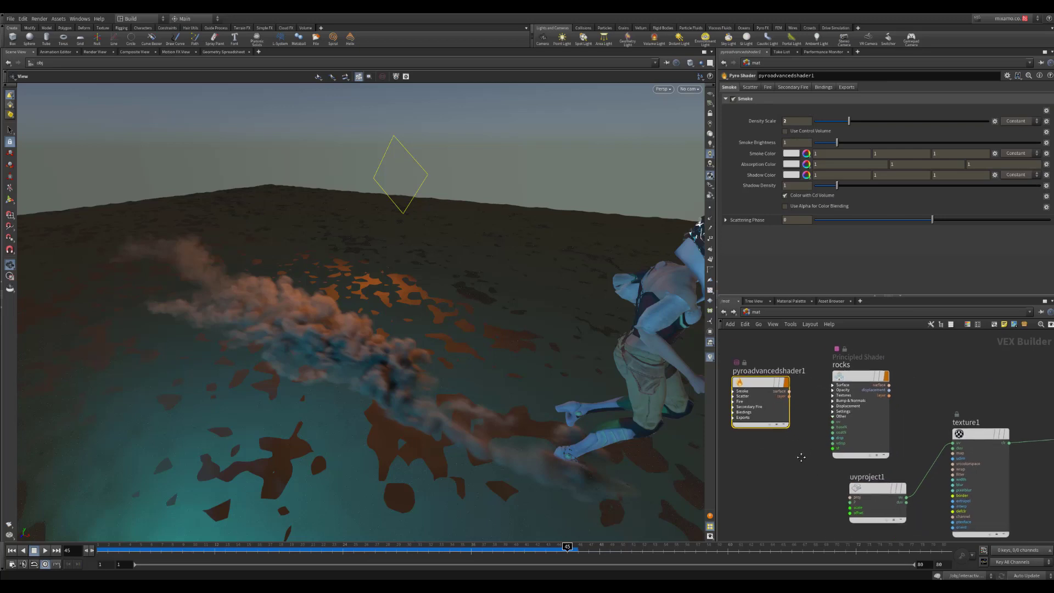
- Return to the object-level network, and follow the Material path of interactiveDust to pyroadvancedshader1
left_click(757, 314)
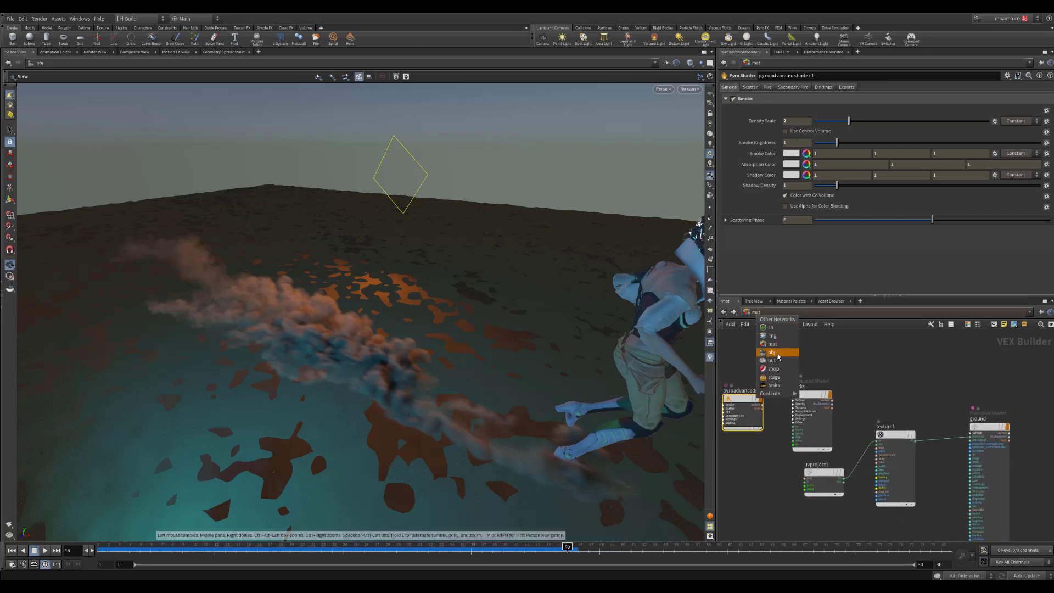
left_click(779, 353)
left_click(810, 421)
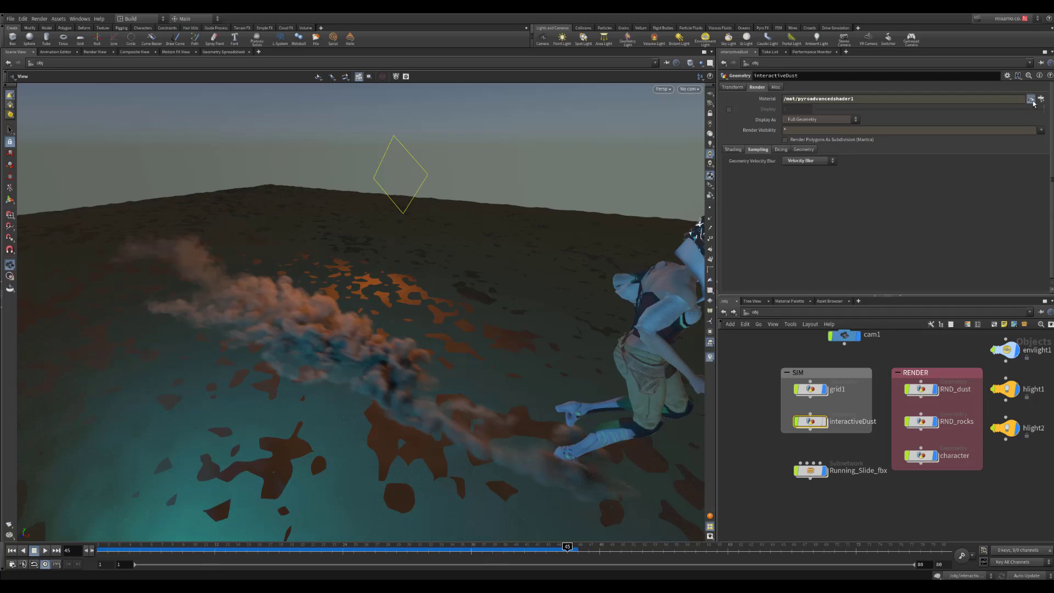
left_click(1031, 99)
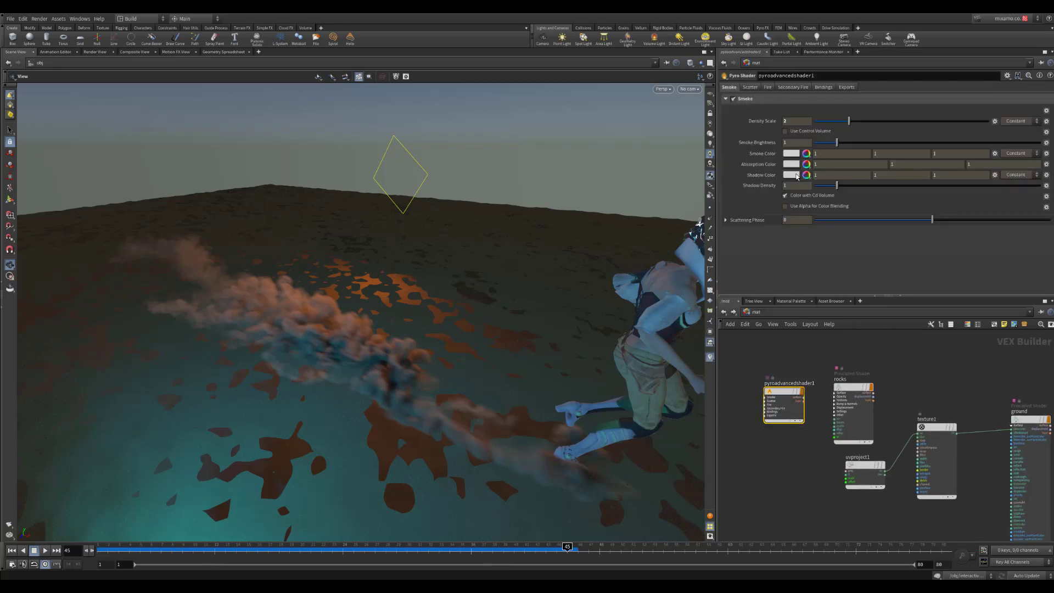
- Review the Scatter, Fire, Secondary Fire and Smoke settings of pyroadvancedshader1
left_click(751, 88)
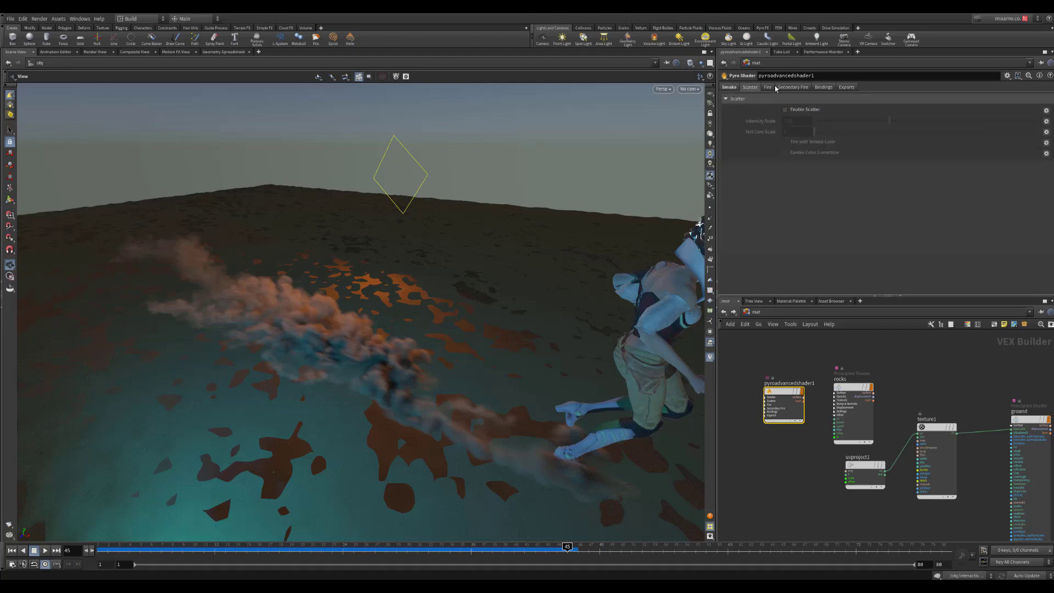
left_click(770, 87)
left_click(796, 87)
left_click(730, 87)
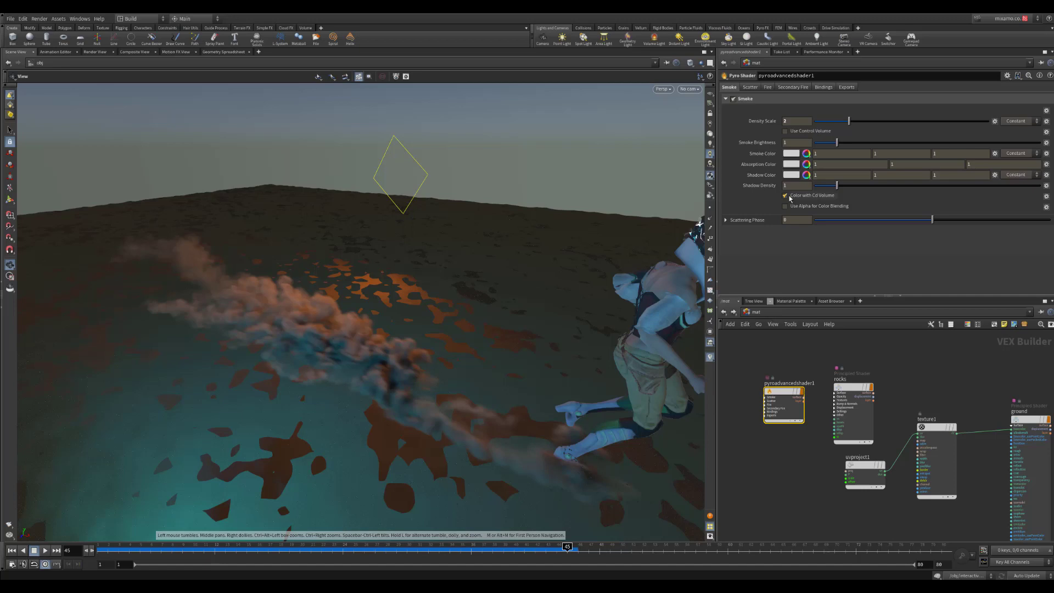
- Go back to the object-level network and enter interactiveDust
left_click(773, 312)
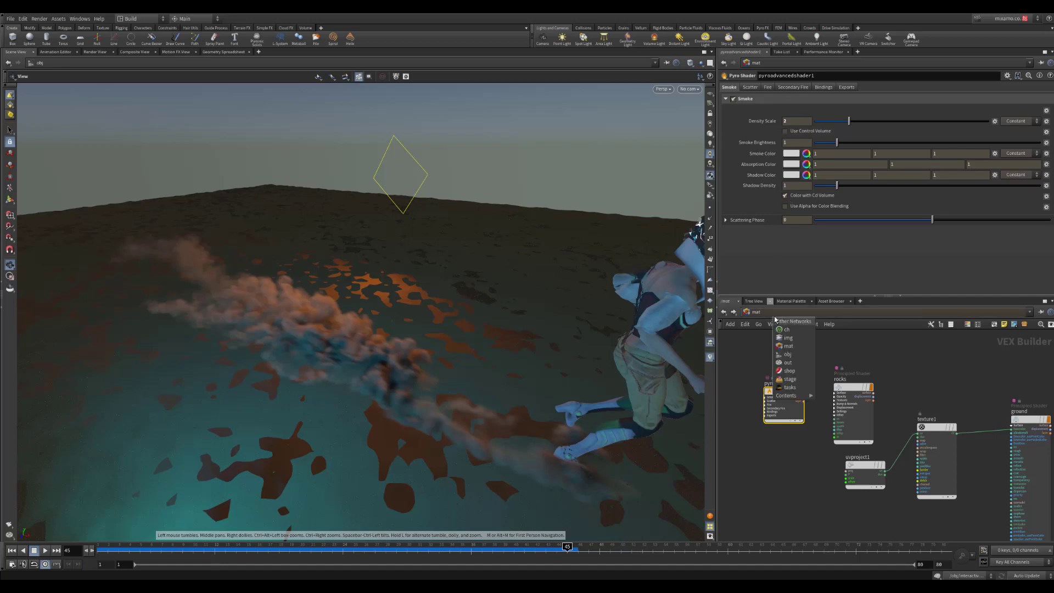
left_click(800, 356)
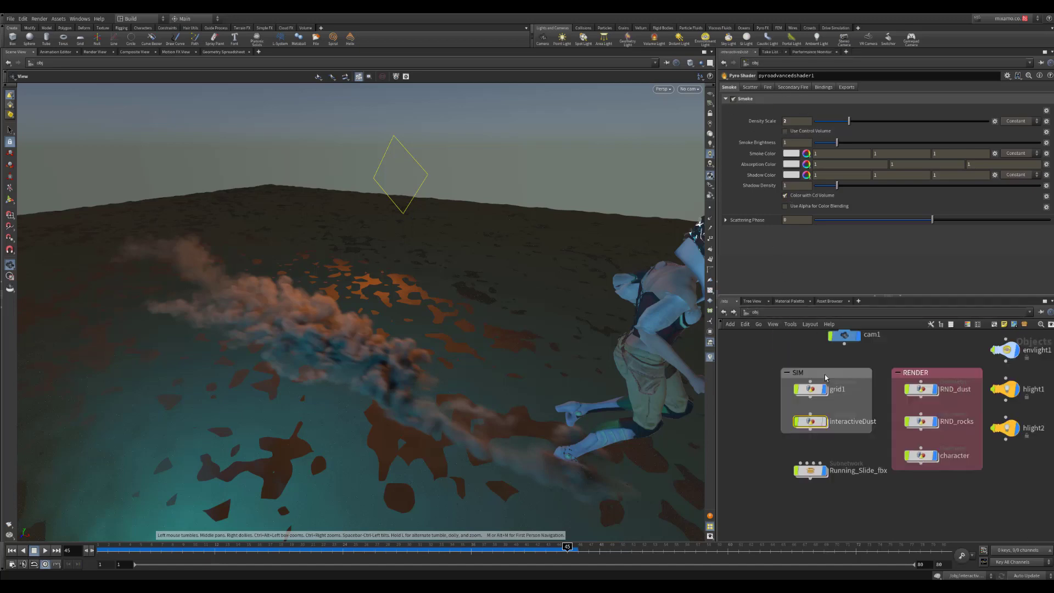
left_click(823, 426)
double_click(823, 423)
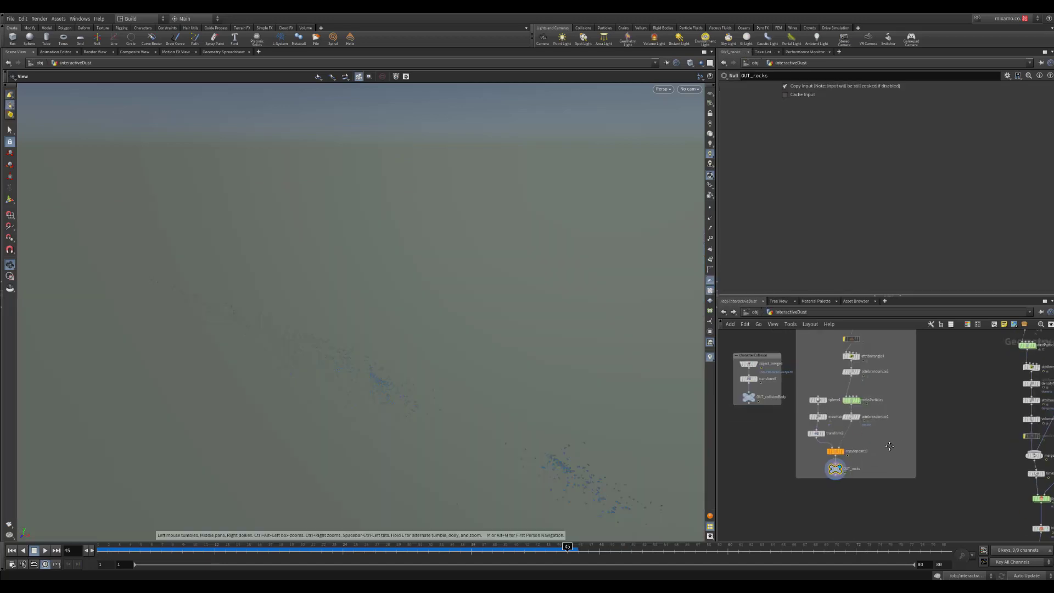
- Insert a Pyro Bake Volume node between primitive1 and OUT_volume in the interactiveDust network
scroll(926, 489, "up", 3)
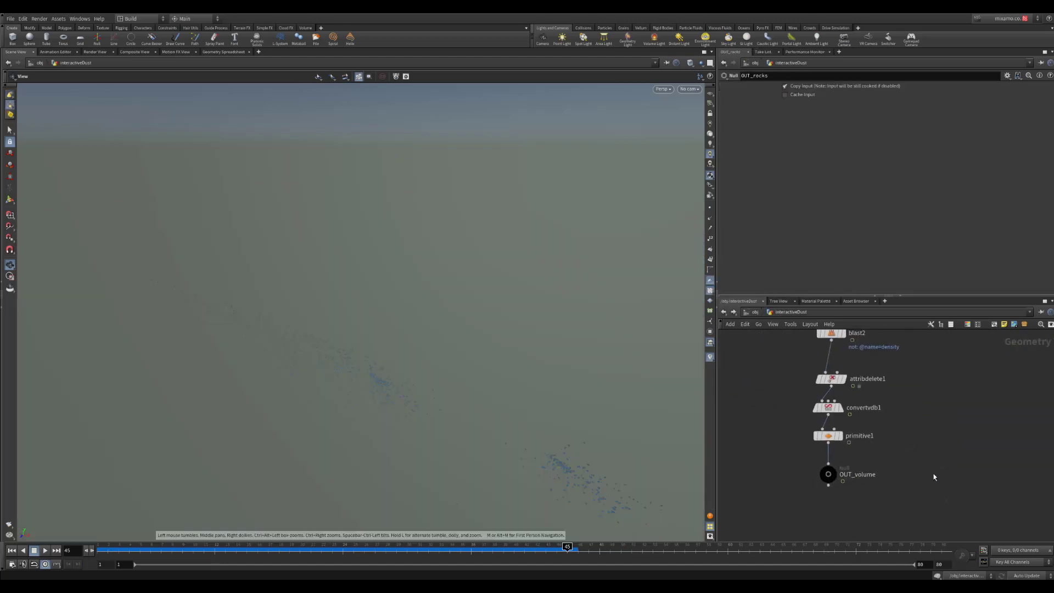
key("Tab")
type("bake")
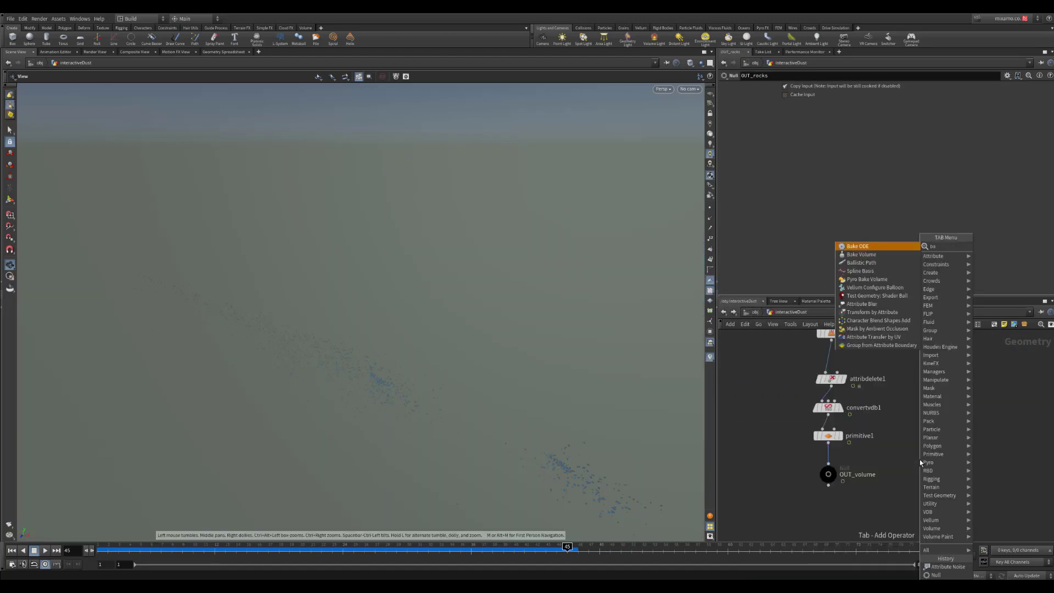
key("Down")
key("Down")
key("Return")
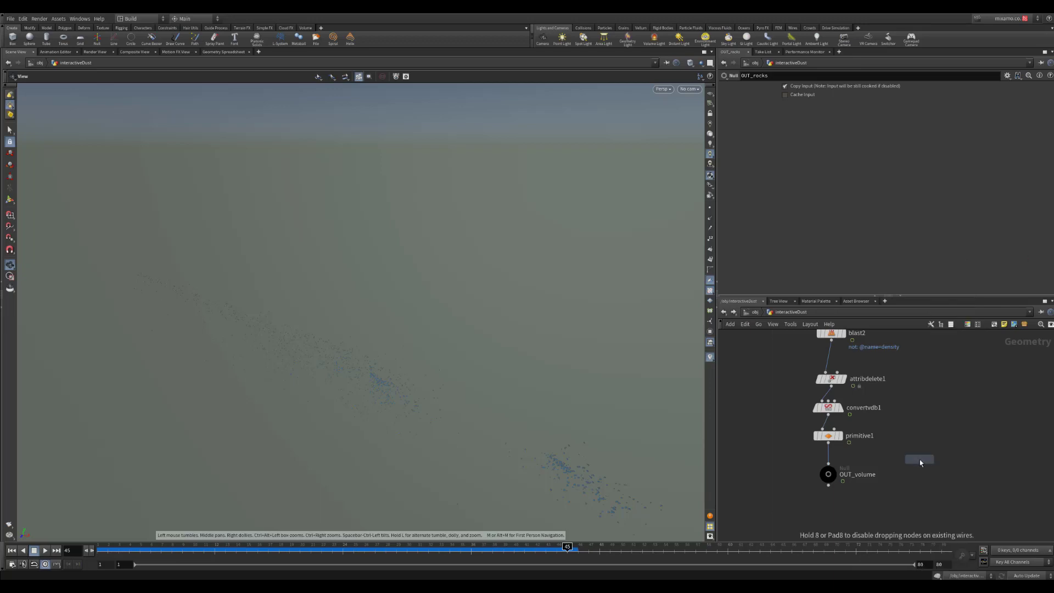
left_click(831, 460)
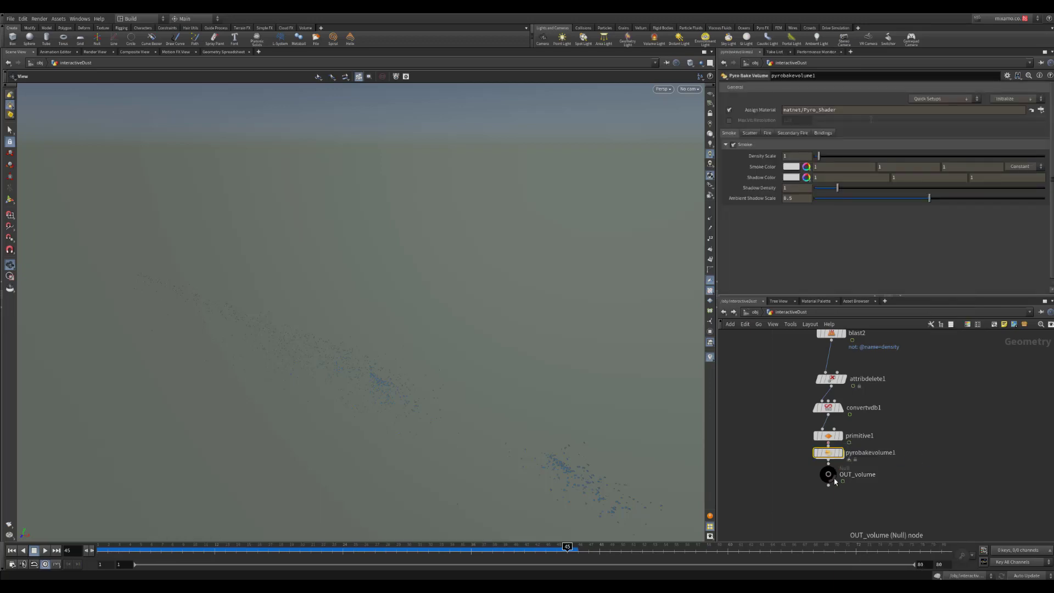
- Space pyrobakevolume1 and OUT_volume farther down the chain and play the simulation from the first frame
left_click_drag(829, 479, 832, 504)
left_click_drag(827, 452, 831, 465)
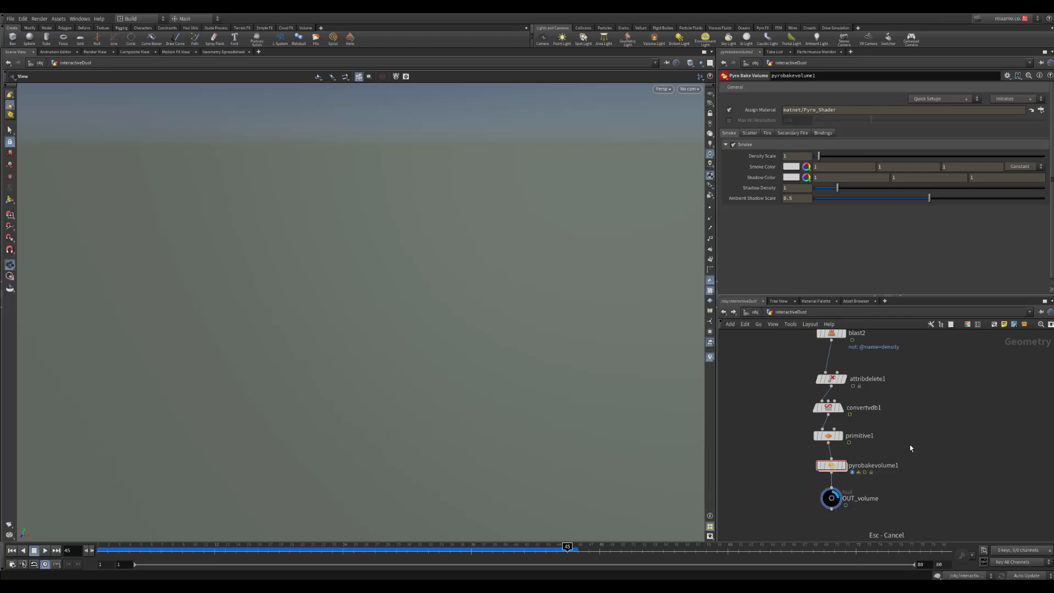
key("ctrl+Up")
key("Up")
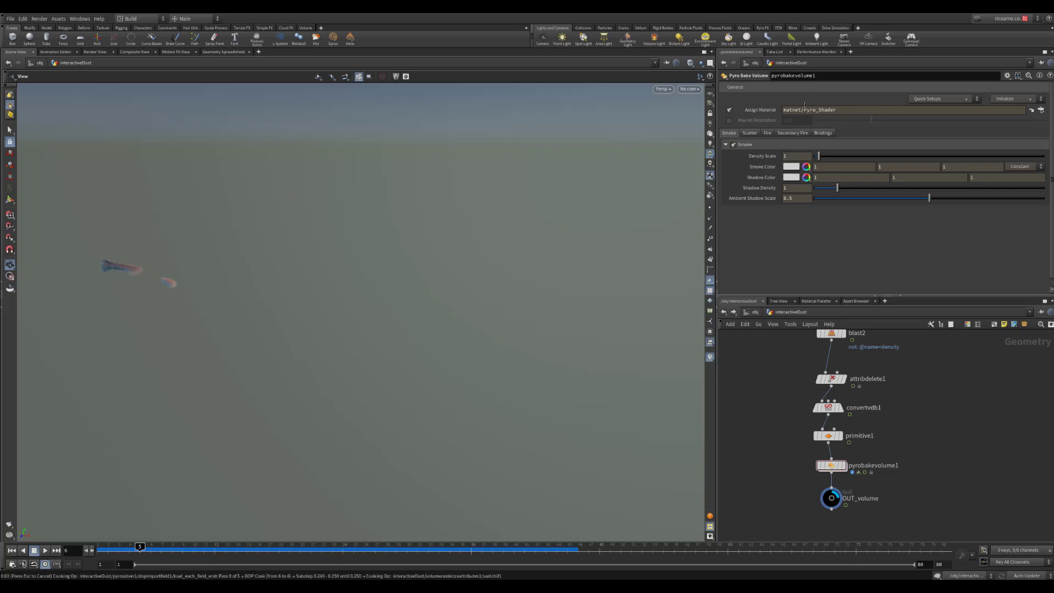
- Examine the Assign Material path and the Scatter and Smoke settings of pyrobakevolume1
left_click_drag(804, 109, 842, 111)
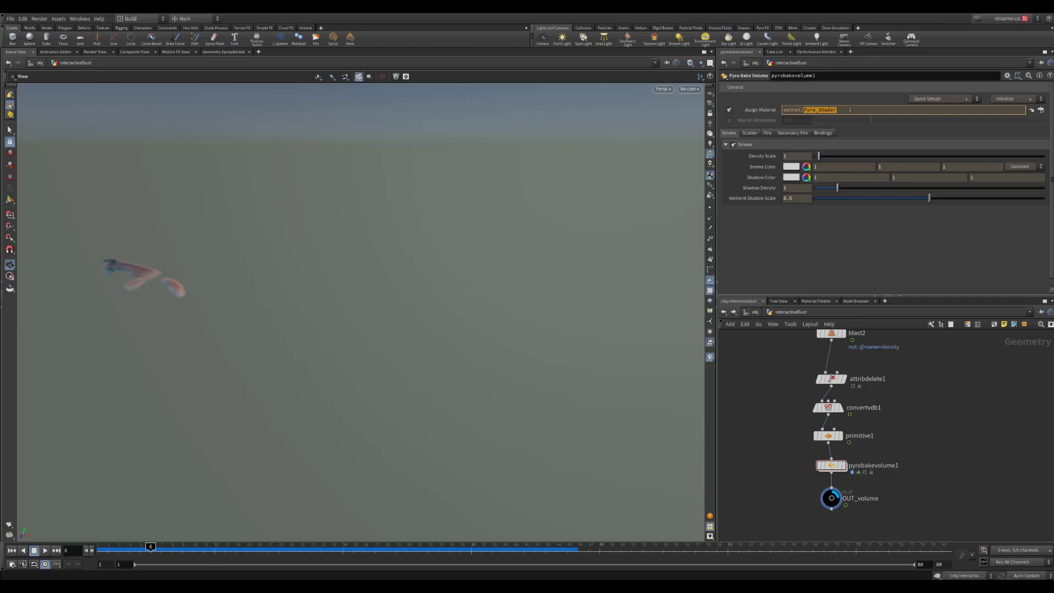
left_click(849, 109)
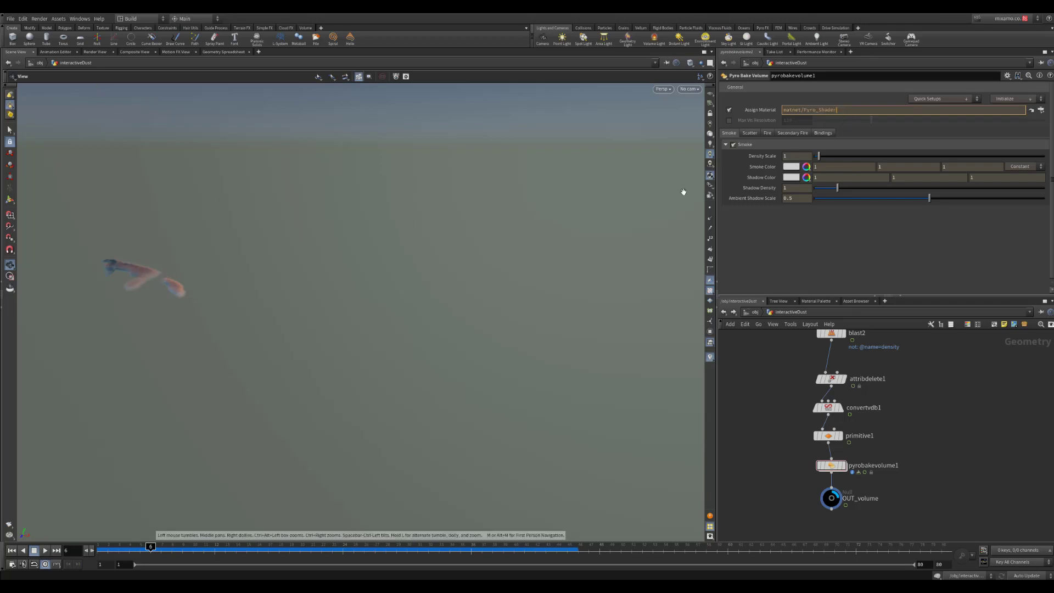
left_click(748, 133)
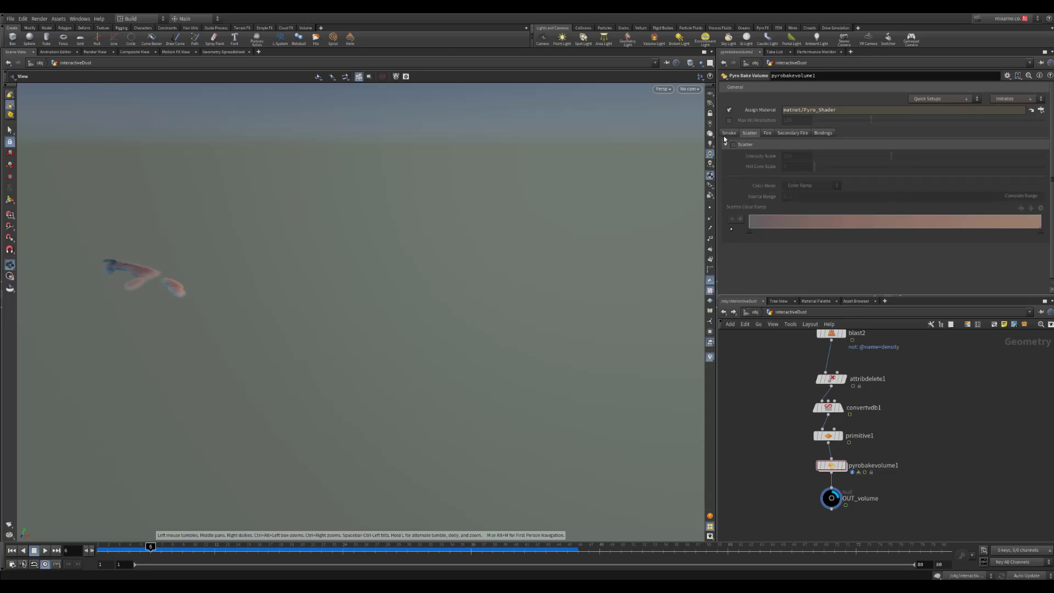
left_click(727, 134)
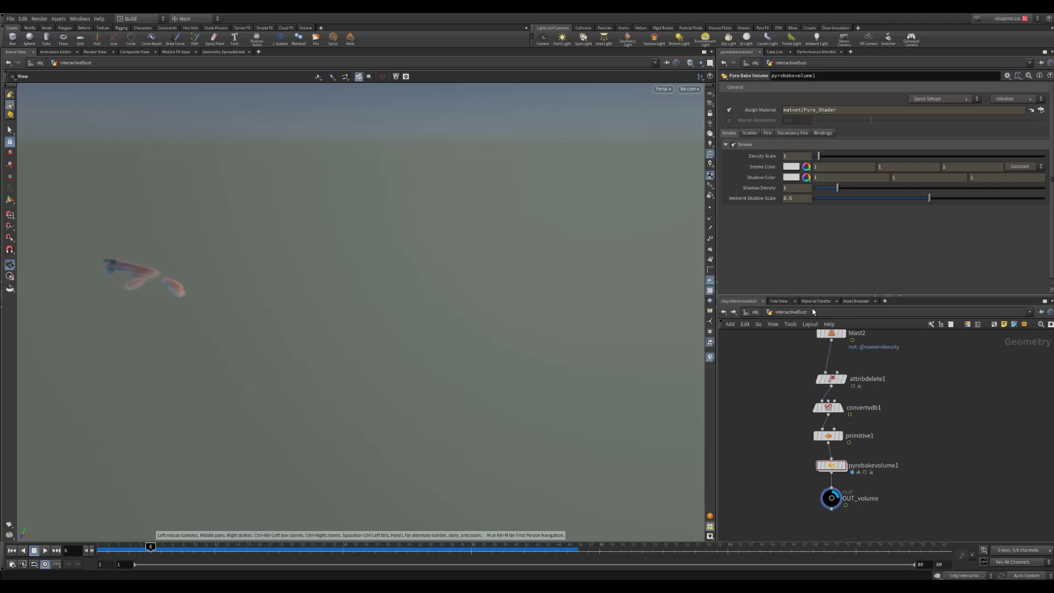
- Go up to the object-level network, re-enter interactiveDust, and inspect the node information of pyrobakevolume1
left_click(756, 312)
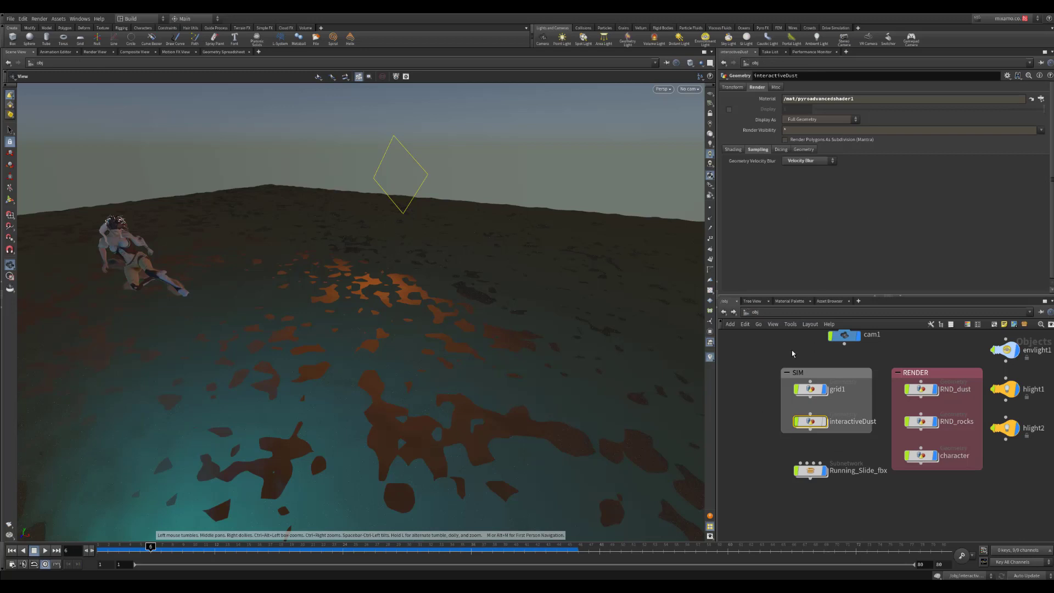
double_click(820, 423)
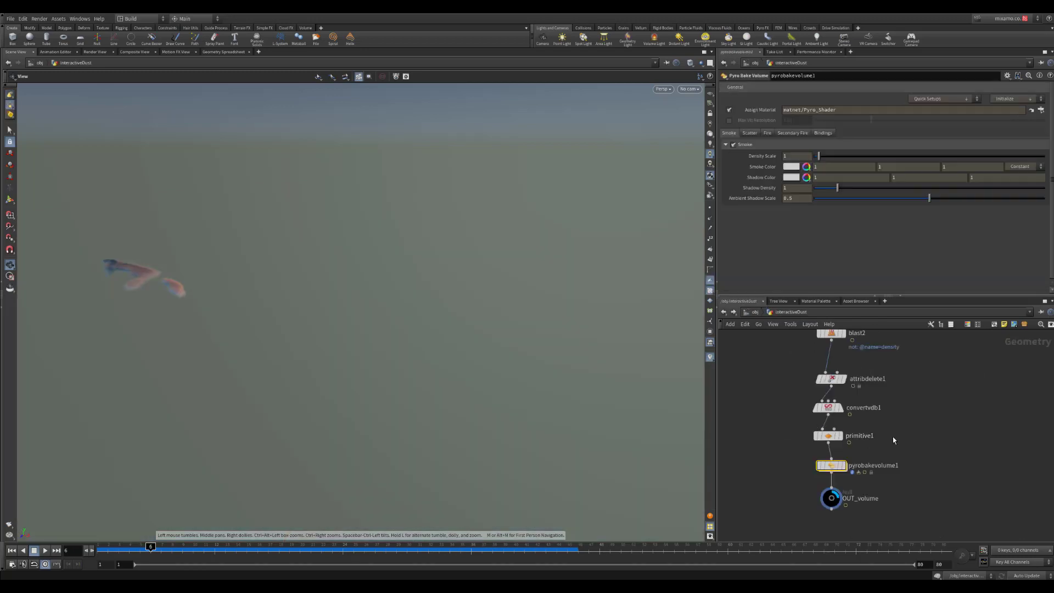
middle_click_drag(834, 469, 834, 469)
left_click(807, 436)
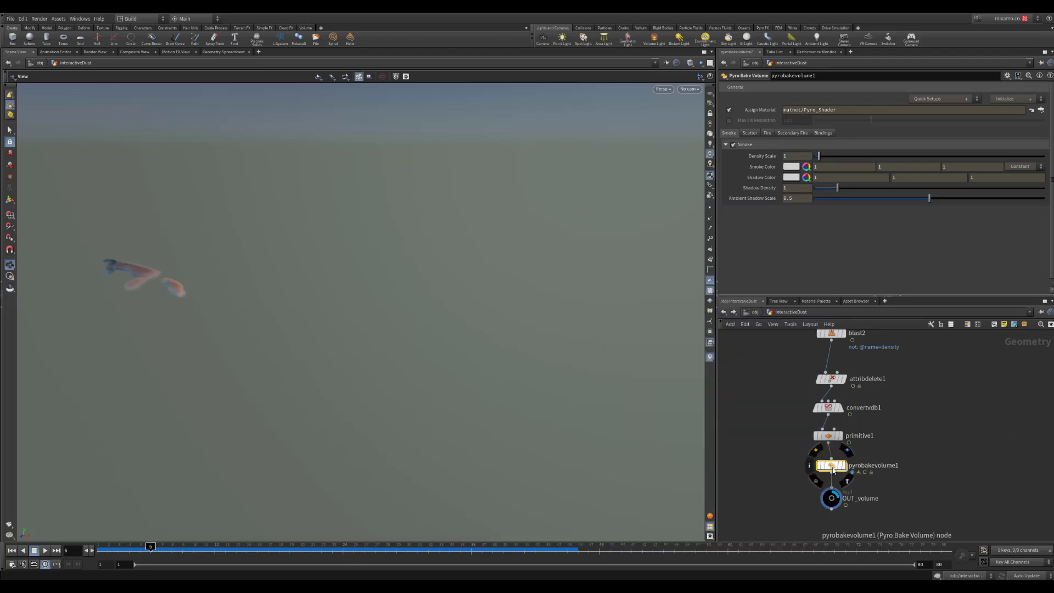
left_click(809, 465)
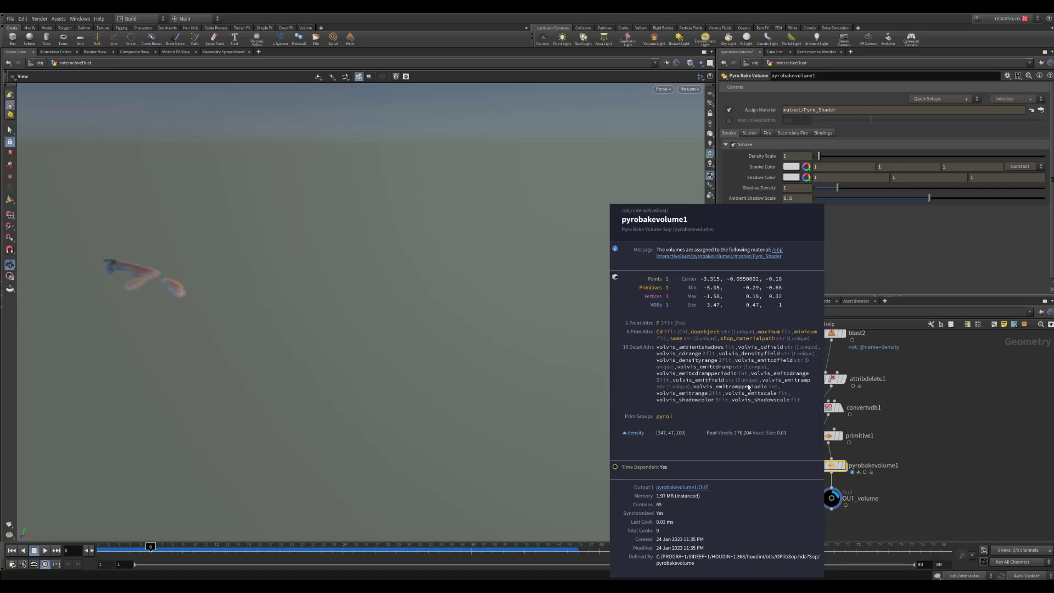
- Delete the pyrobakevolume1 node from interactiveDust and return to the object-level network
left_click_drag(891, 450, 813, 481)
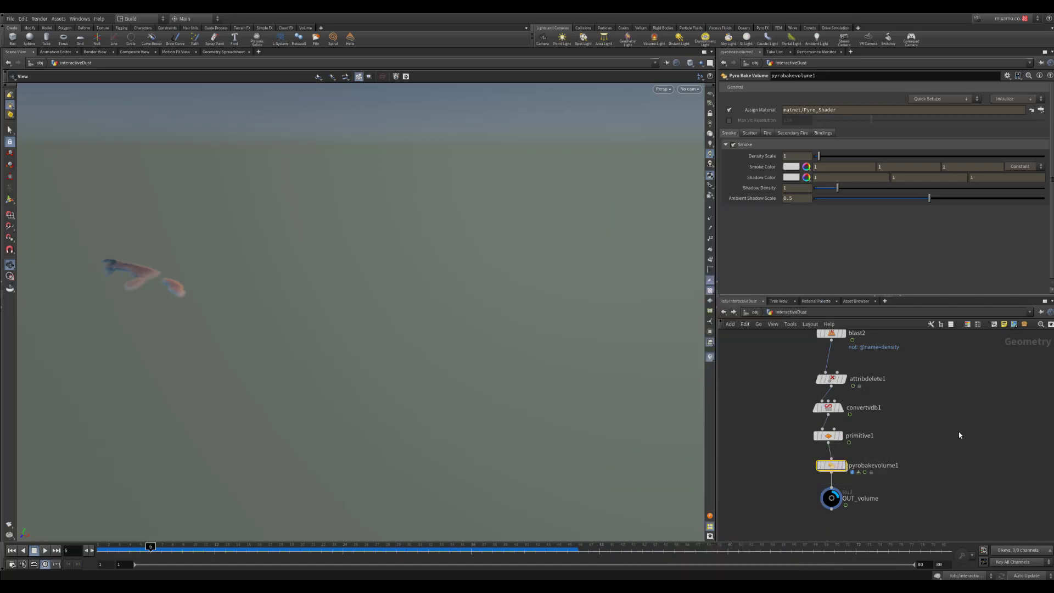
key("Delete")
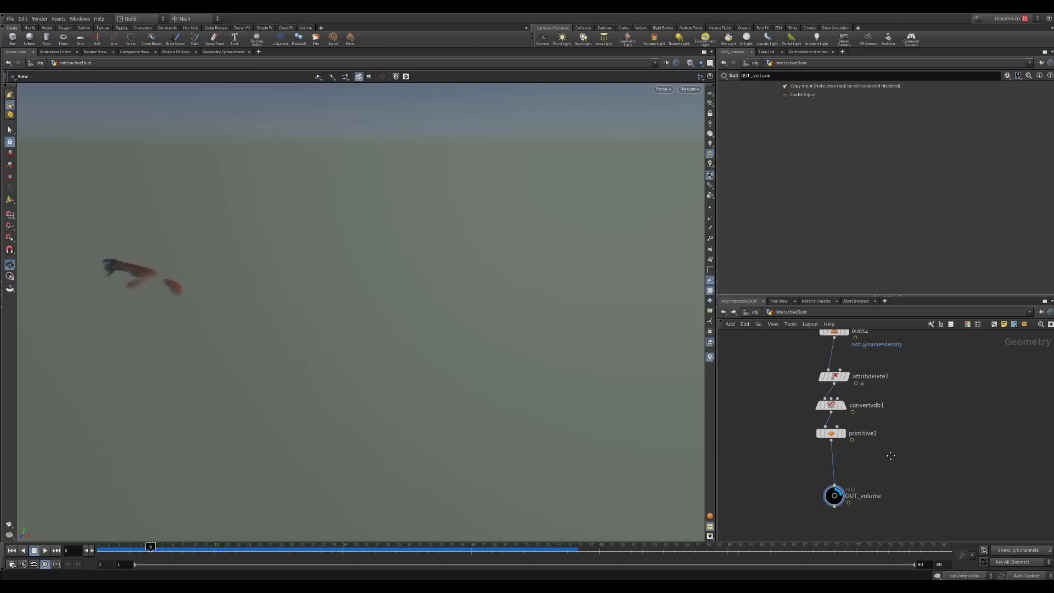
left_click(755, 312)
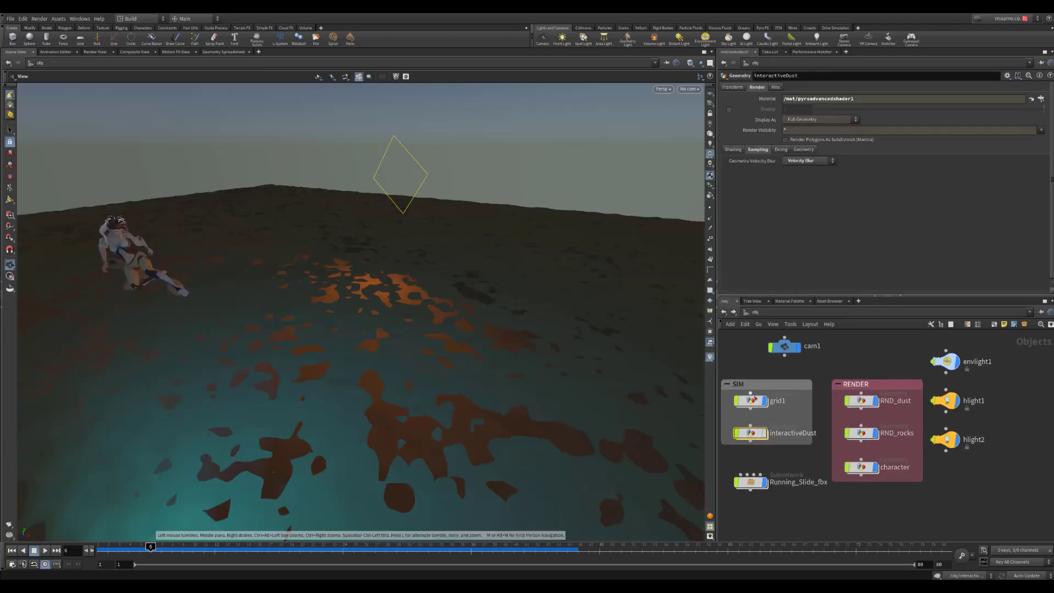
- Enter the RND_dust network from the RENDER group and examine the Geometry File expression of file1
left_click_drag(393, 361, 515, 381)
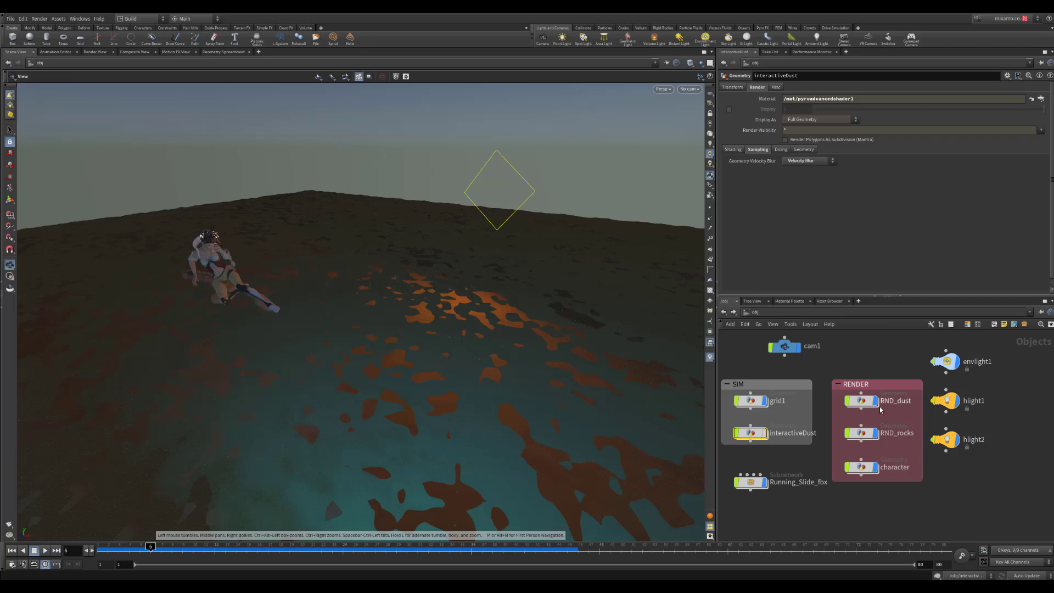
mouse_move(864, 406)
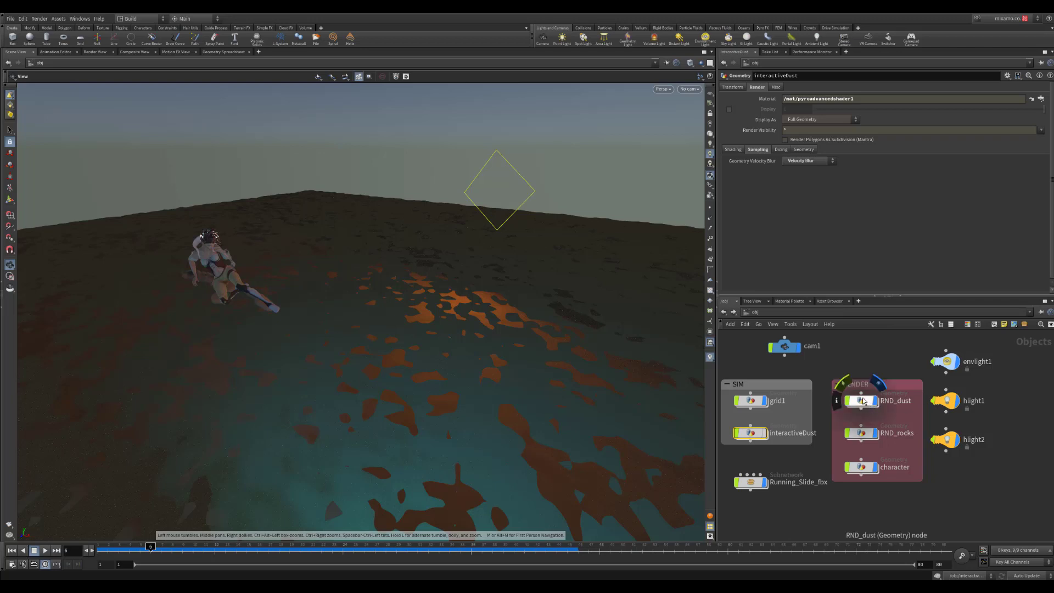
left_click_drag(872, 358, 890, 488)
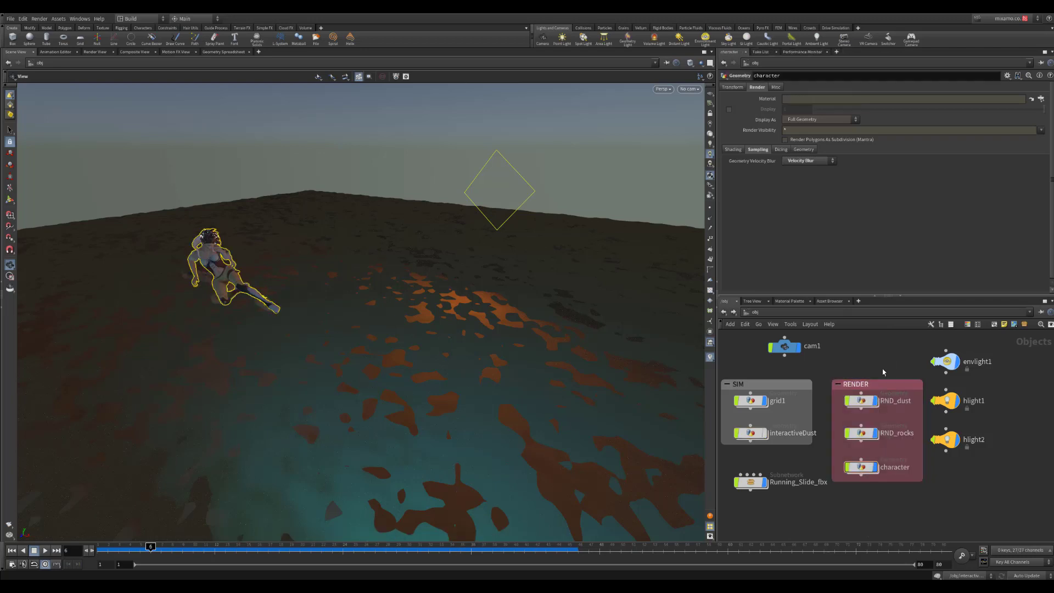
double_click(860, 400)
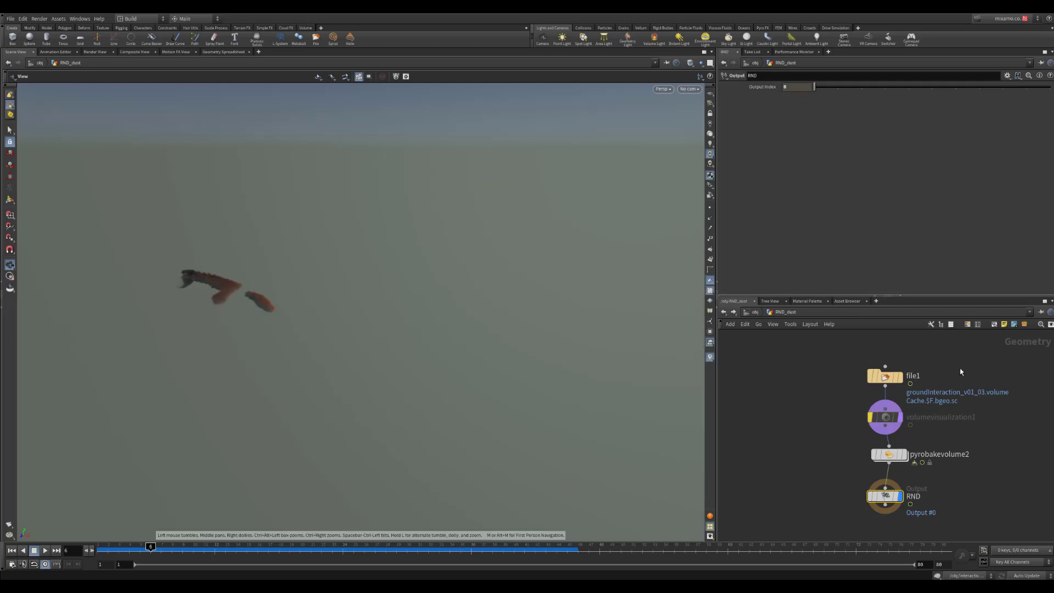
left_click(885, 375)
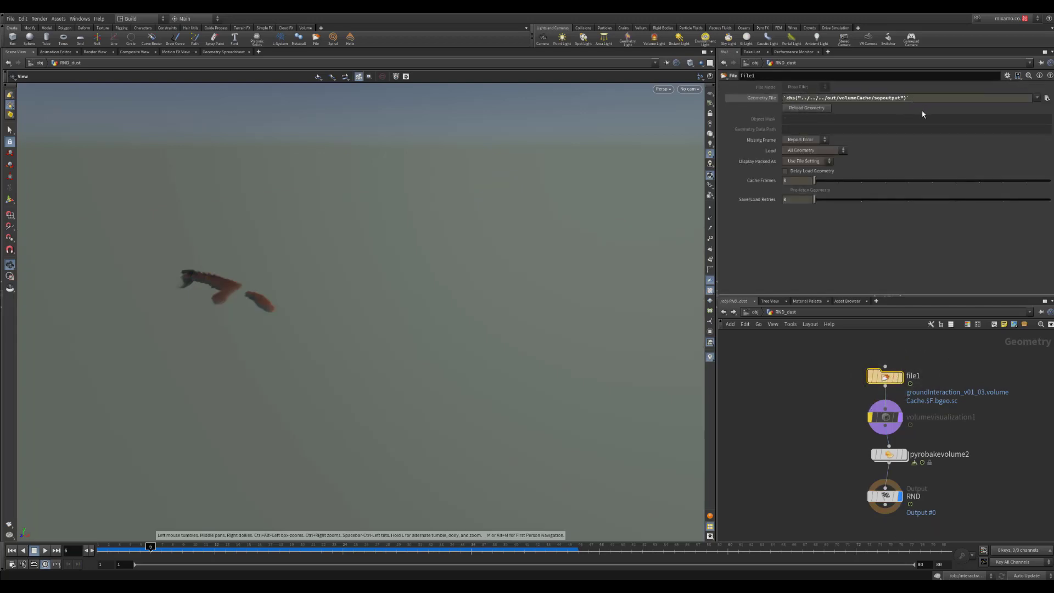
left_click_drag(923, 100, 782, 102)
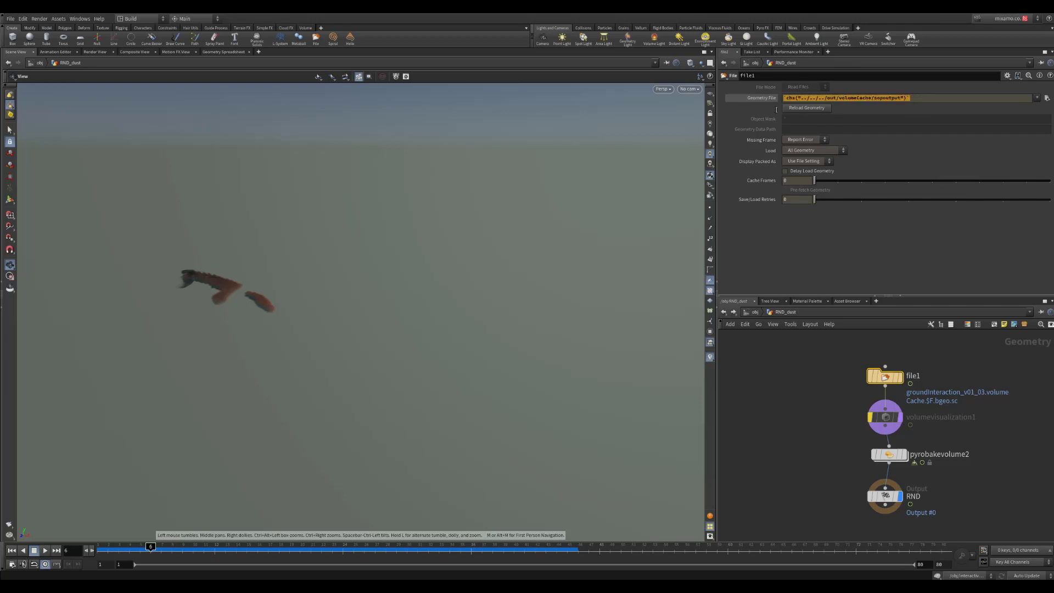
left_click(878, 266)
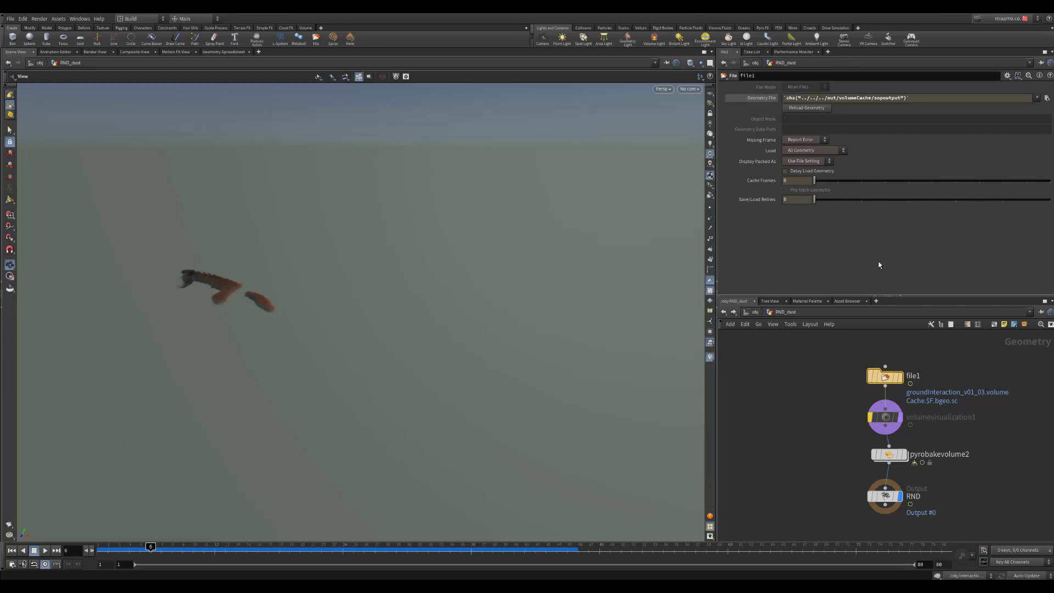
- Compare the dust in the viewport by displaying file1, pyrobakevolume2 and the RND output in turn
left_click(900, 376)
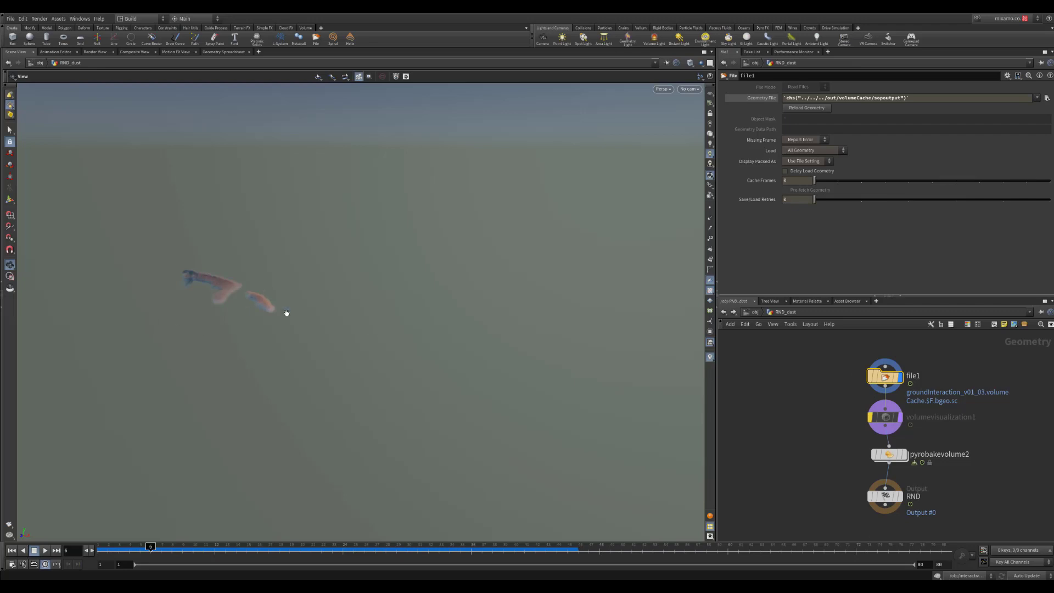
left_click(900, 496)
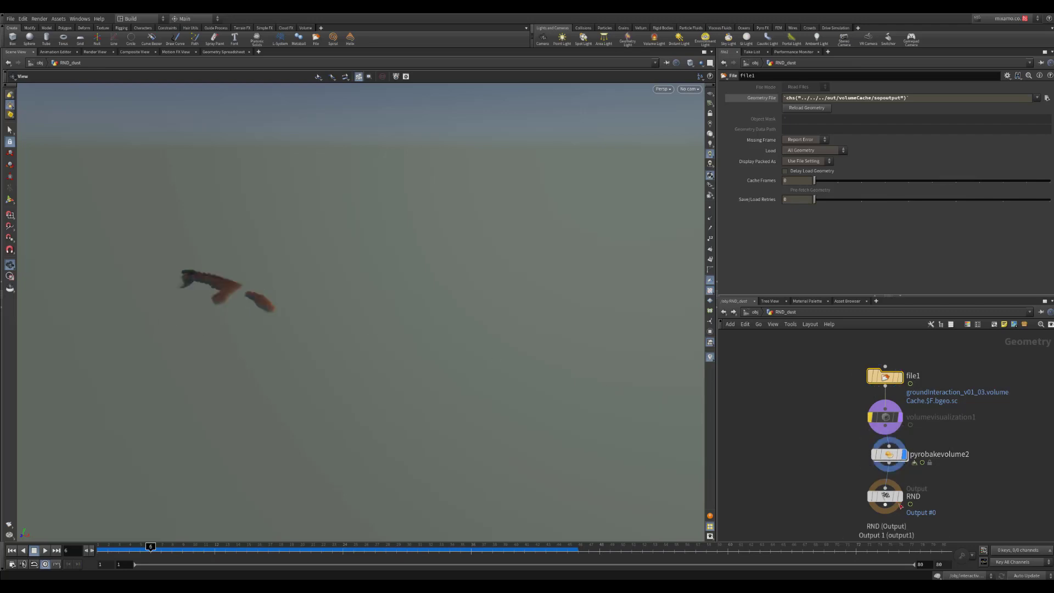
left_click(889, 501)
left_click_drag(828, 341, 956, 504)
left_click(858, 389)
- Re-enter RND_dust from the object level, and toggle Assign Material on pyrobakevolume2 on and back off
left_click(756, 317)
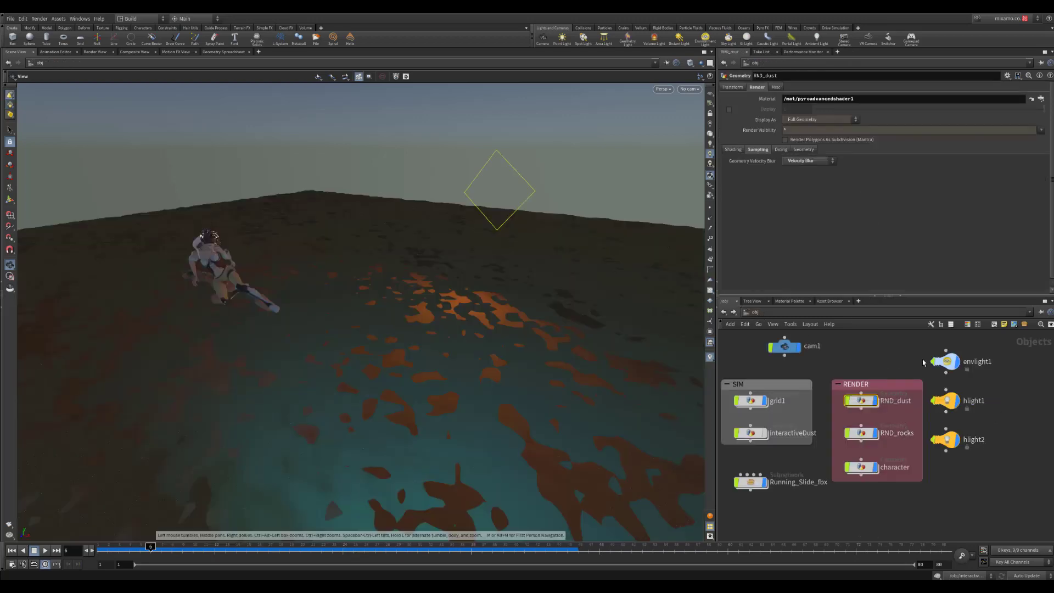
double_click(861, 401)
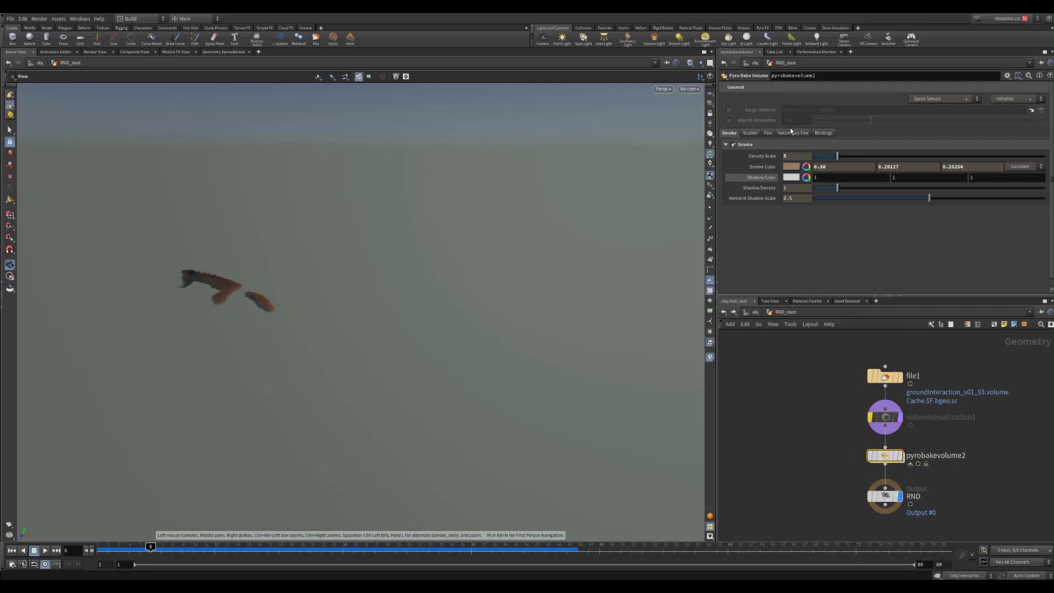
left_click(728, 111)
left_click(729, 109)
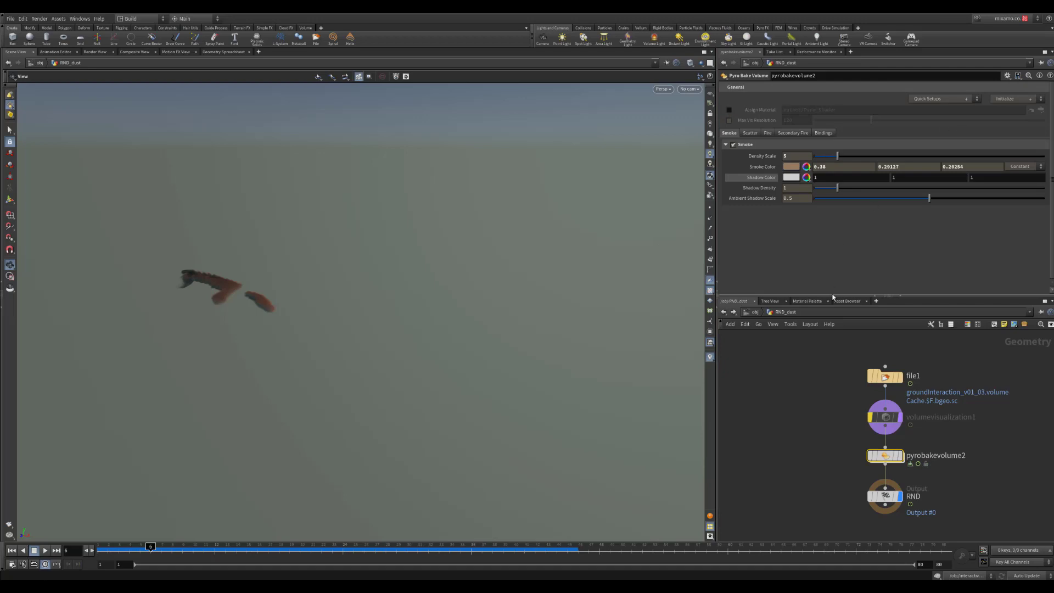
left_click(744, 312)
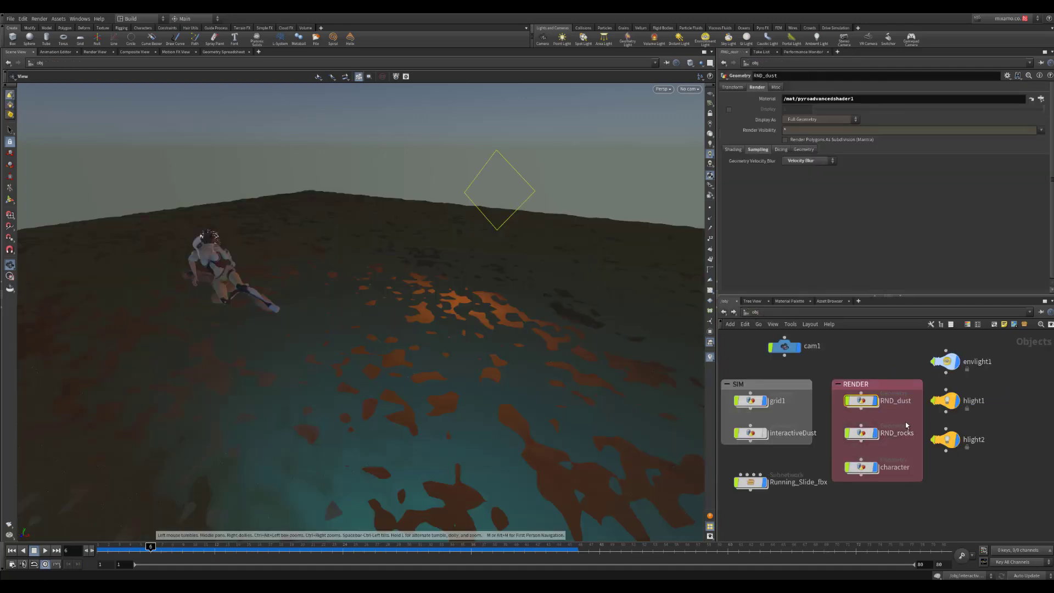
- Enter RND_rocks, display the rocksCache node, and examine its Geometry File expression
double_click(861, 433)
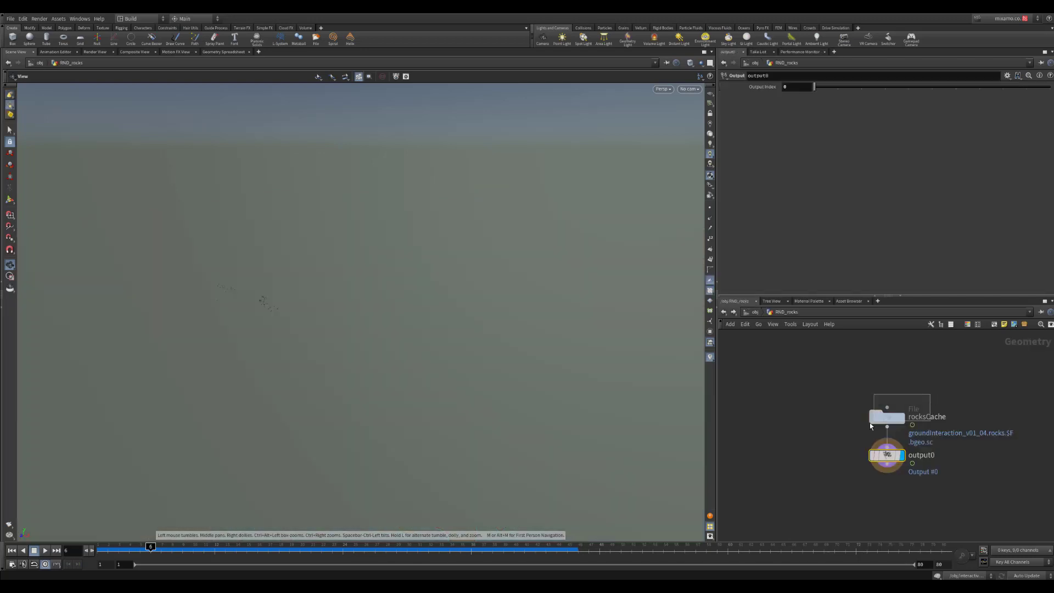
left_click(881, 418)
left_click(901, 417)
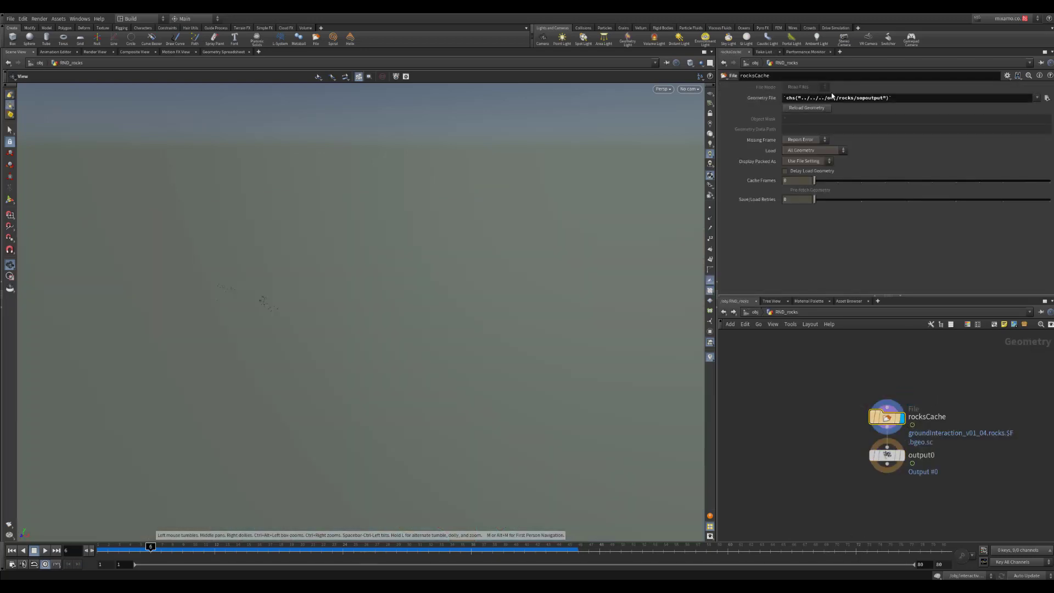
left_click(907, 100)
left_click(883, 87)
- Set the display back to output0 in RND_rocks and move that node slightly farther below rocksCache
left_click(885, 455)
left_click(901, 456)
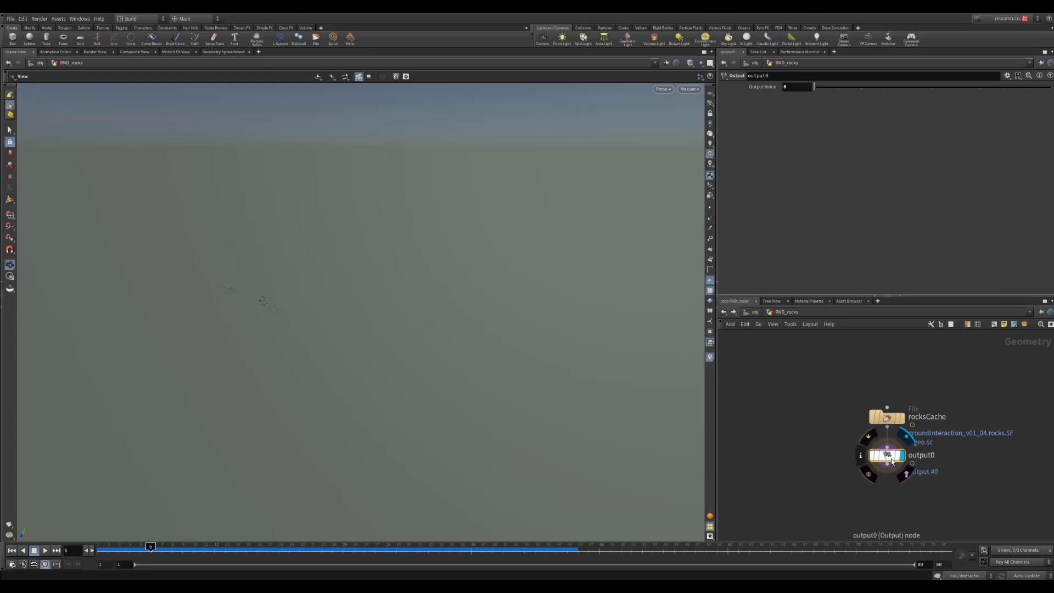
left_click_drag(890, 459, 891, 473)
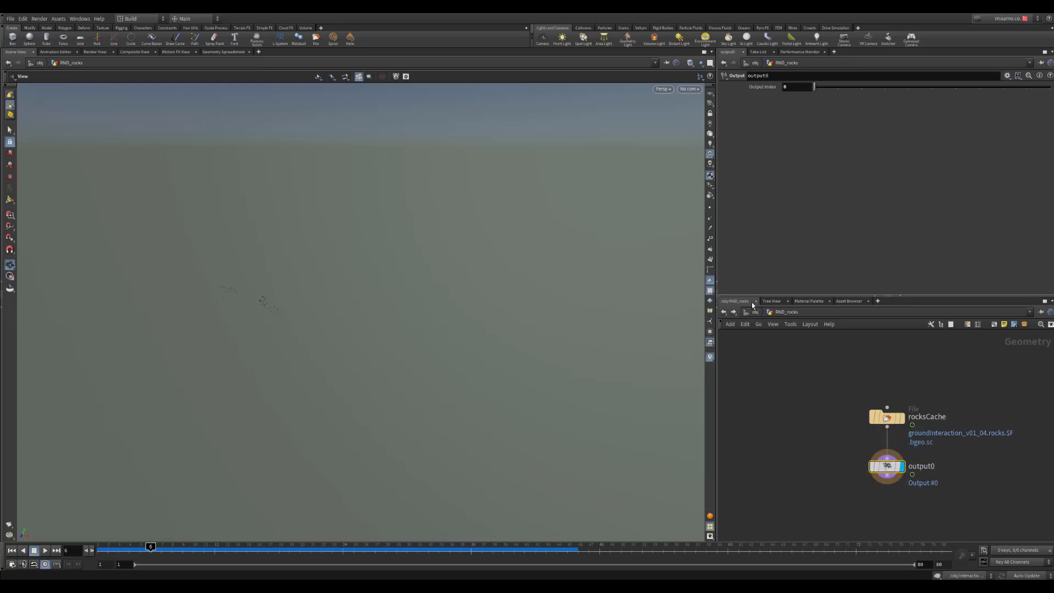
- Return to the object-level network, step back into RND_rocks to view its cached rocks, and go back up
left_click(755, 312)
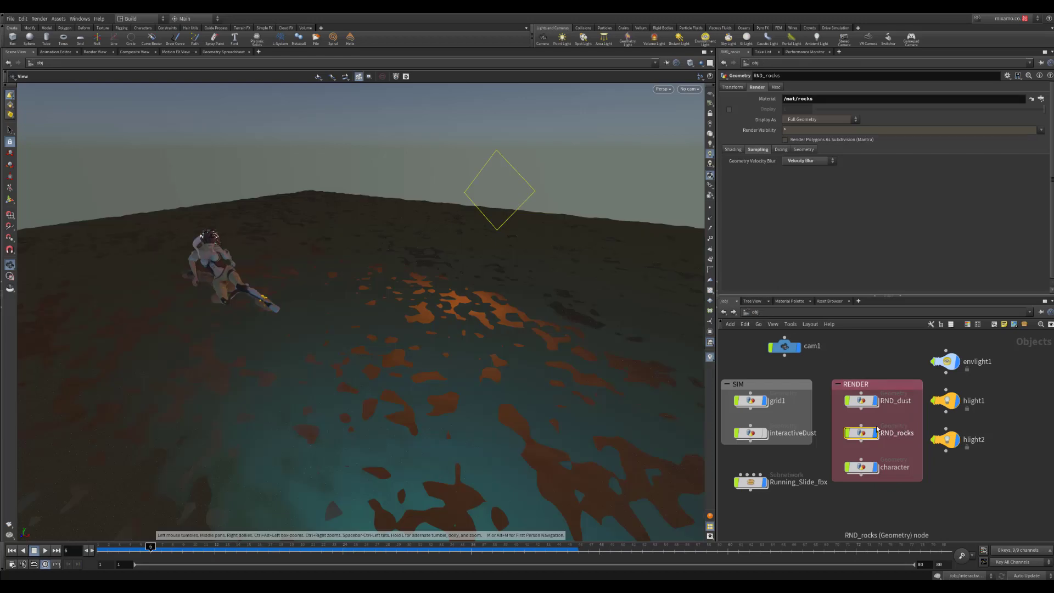
mouse_move(861, 433)
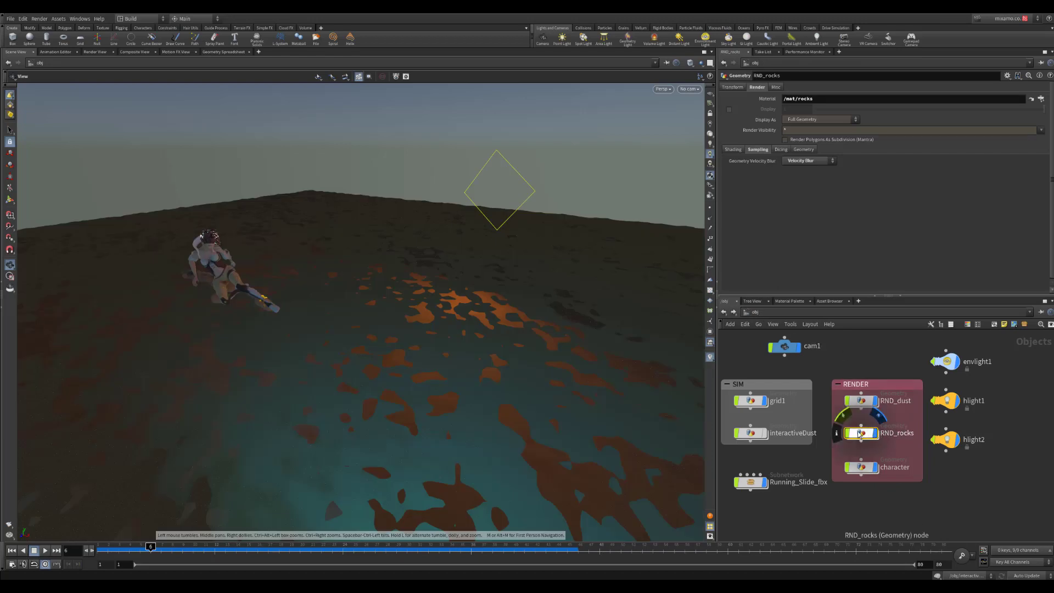
double_click(878, 434)
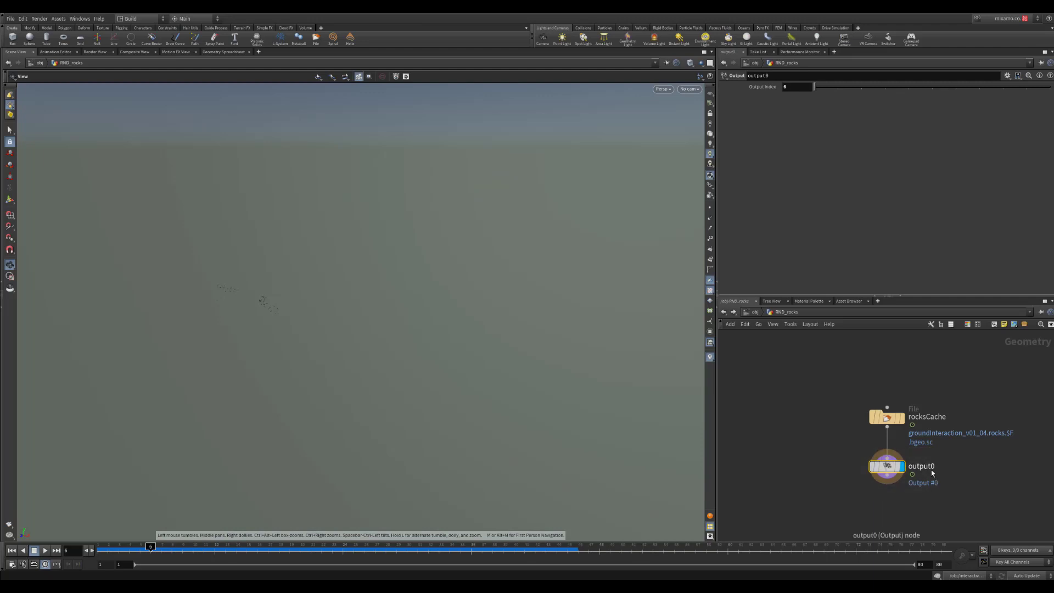
left_click(756, 312)
double_click(877, 433)
left_click(754, 312)
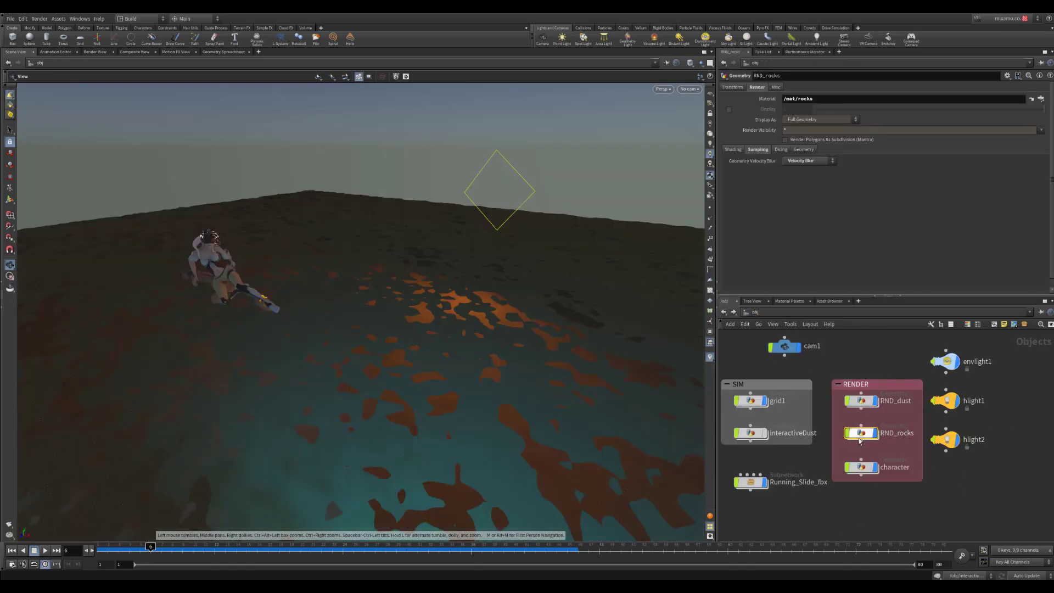
- Enter the character network, review the Compute Velocity settings of trail1, and return to the object-level network
middle_click_drag(907, 458, 897, 414)
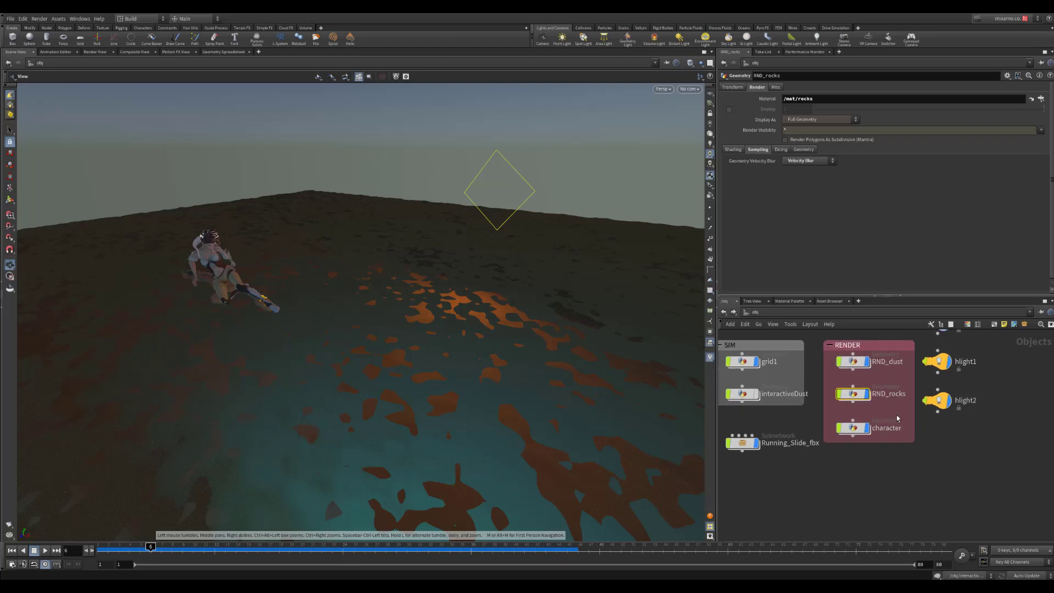
double_click(852, 428)
mouse_move(891, 465)
middle_mouse_down()
mouse_move(874, 442)
mouse_move(882, 473)
middle_mouse_up()
scroll(874, 442, "up", 2)
scroll(875, 464, "down", 1)
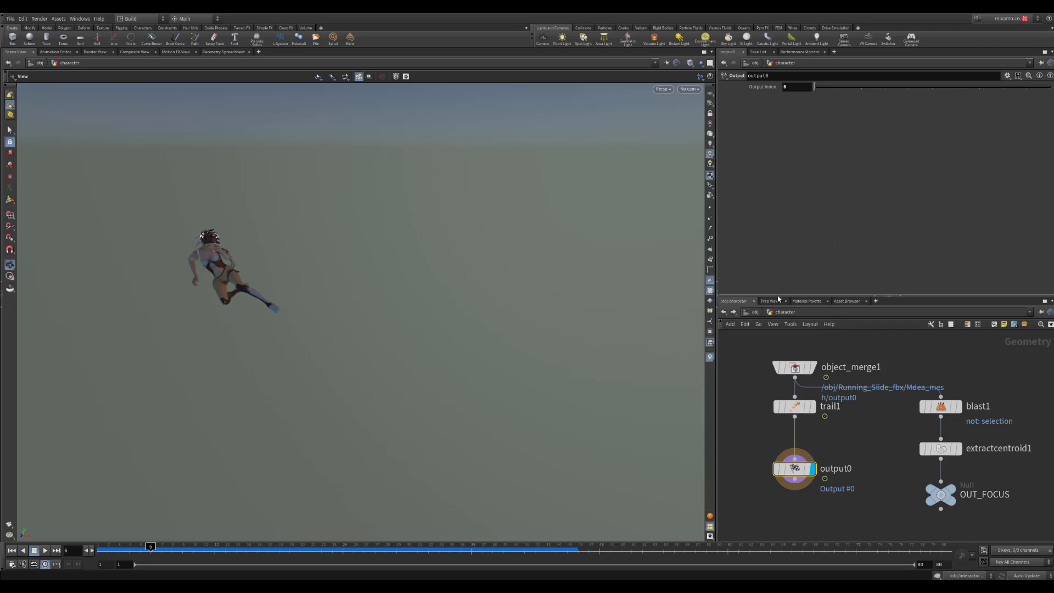
left_click(794, 406)
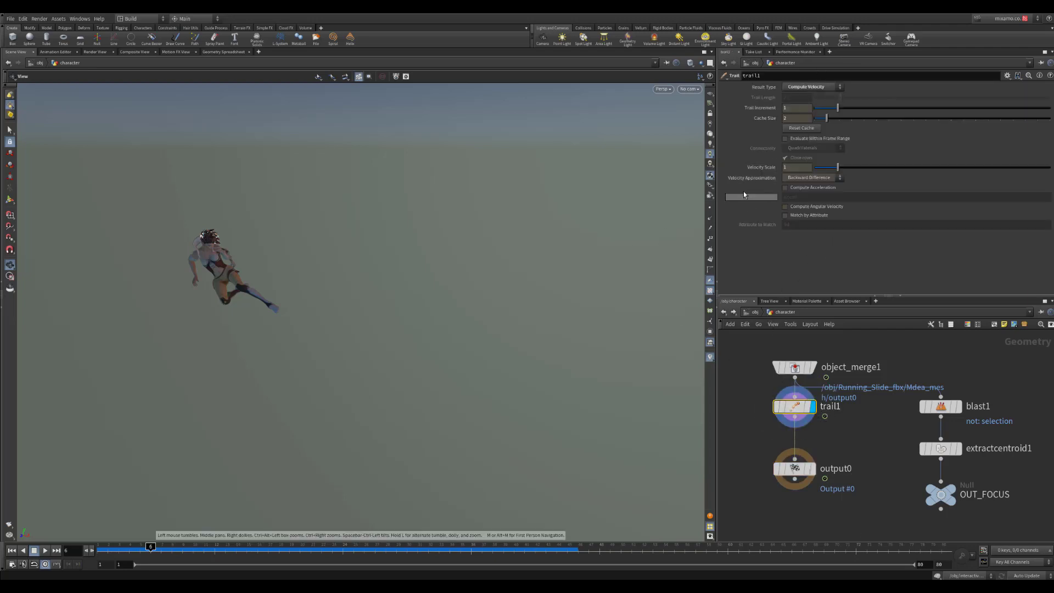
left_click_drag(861, 431, 749, 411)
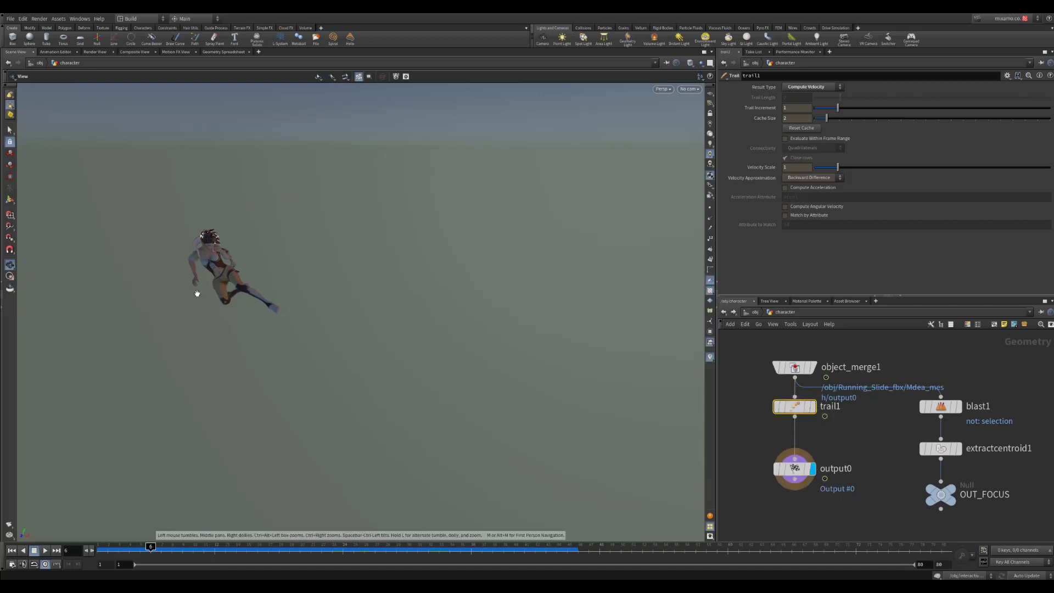
left_click(755, 311)
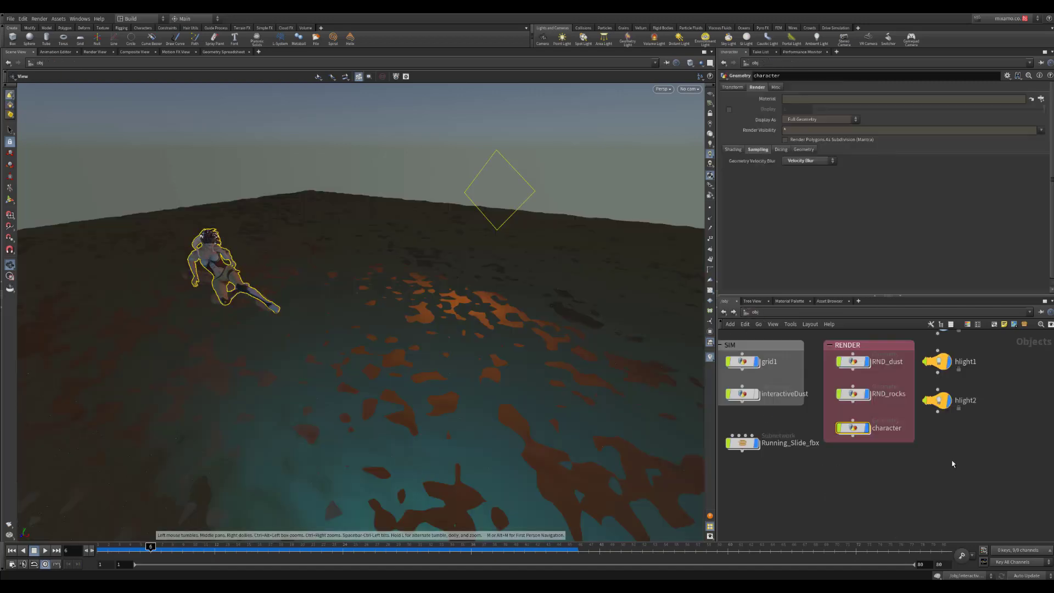